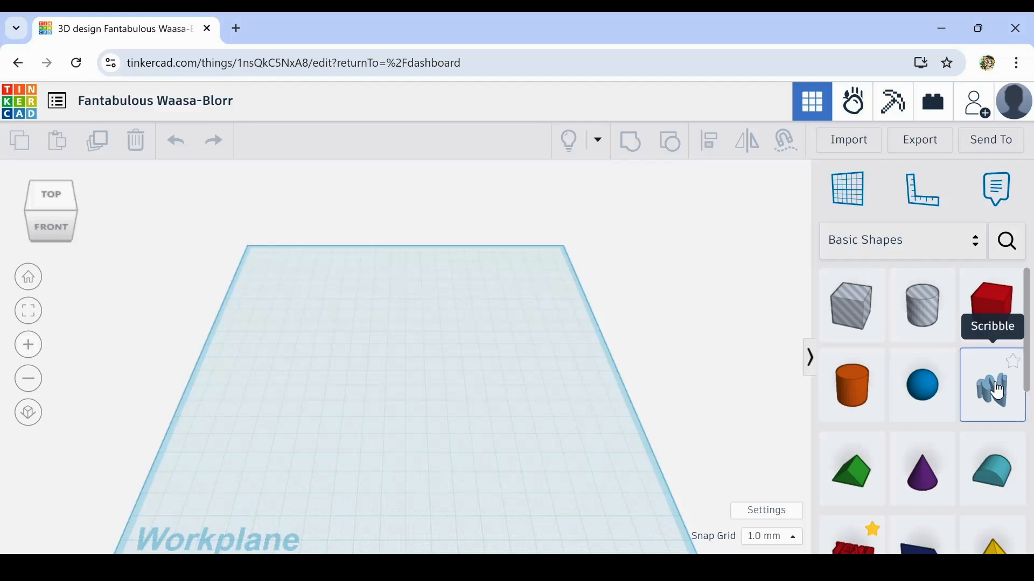
# Place a Scribble shape on the workplane and draw three rounded toe pads for the first frog foot.
pyautogui.moveTo(997, 391)
pyautogui.mouseDown()
pyautogui.moveTo(409, 433)
pyautogui.moveTo(432, 418)
pyautogui.mouseUp()
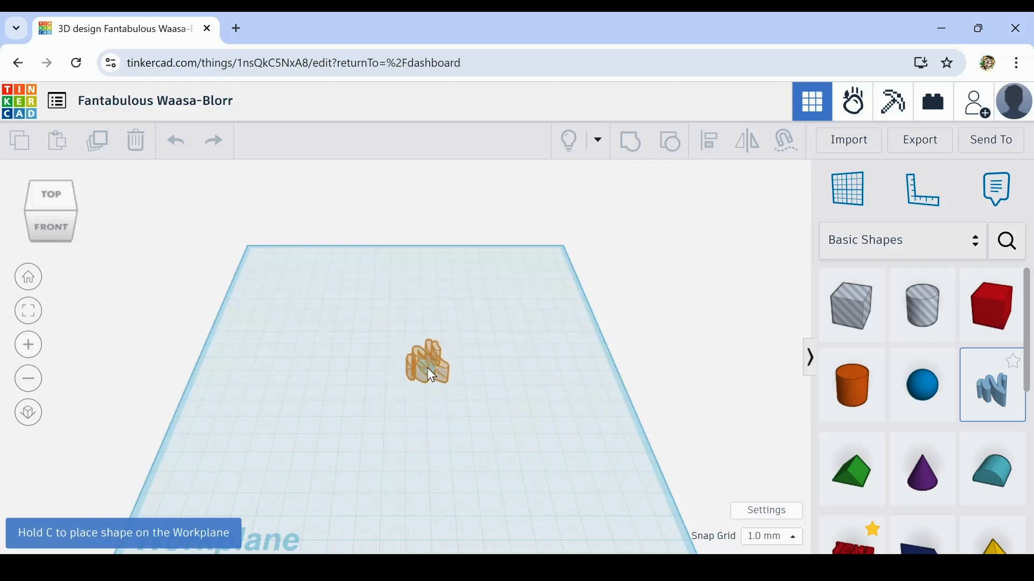
pyautogui.moveTo(428, 367); pyautogui.dragTo(427, 367)
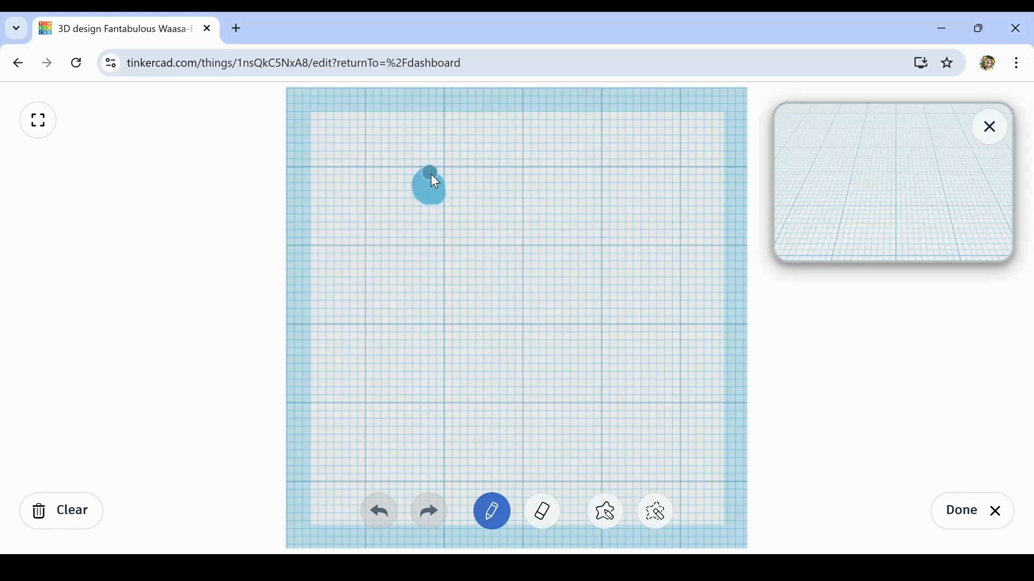
pyautogui.moveTo(438, 193); pyautogui.dragTo(433, 196)
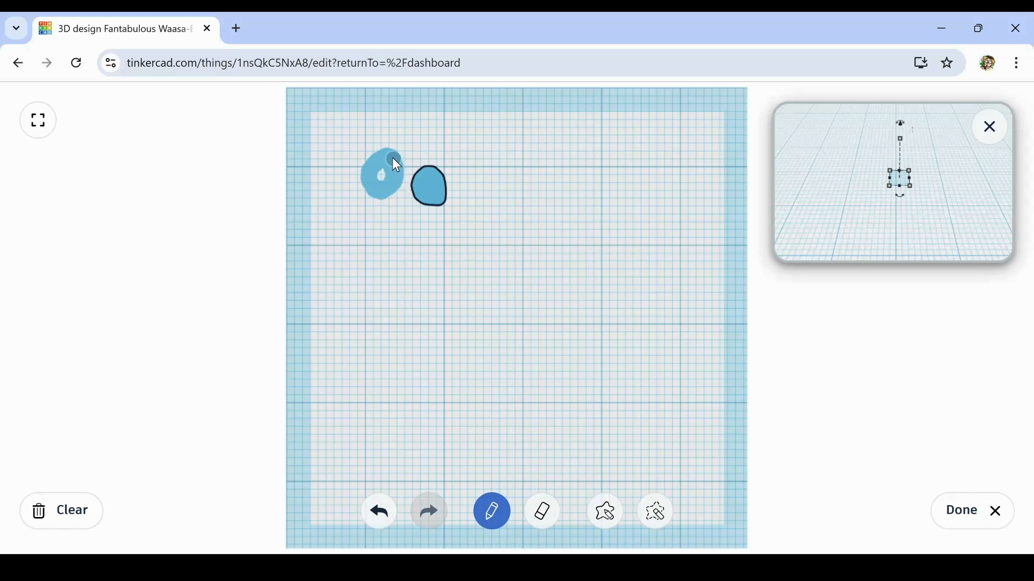
pyautogui.moveTo(377, 185); pyautogui.dragTo(384, 178)
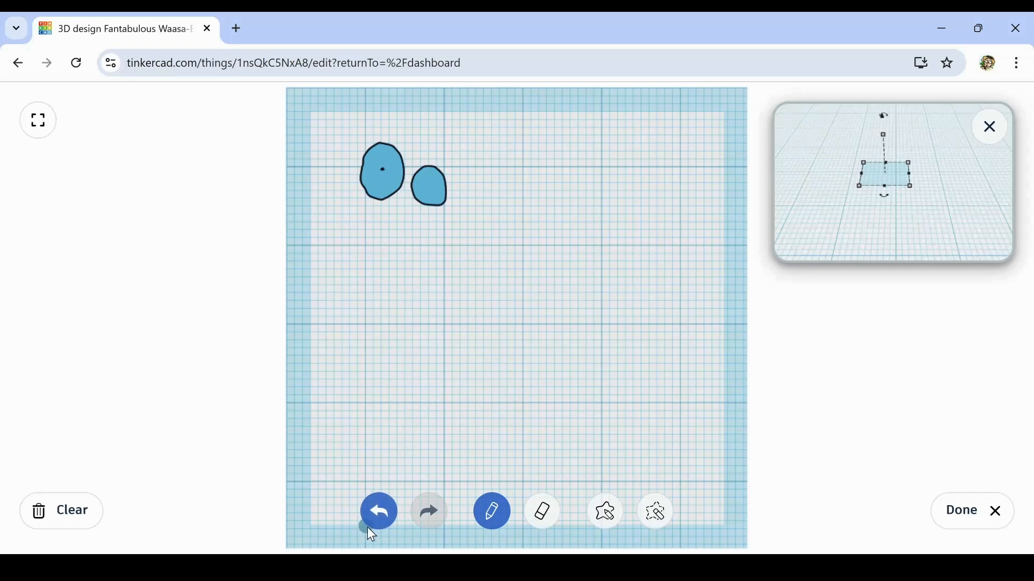
pyautogui.click(375, 512)
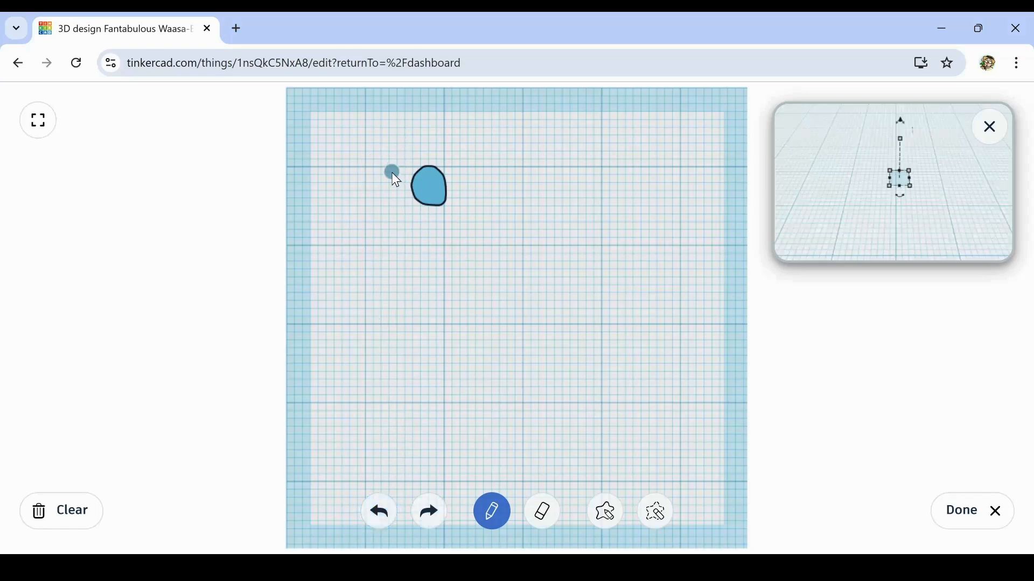
pyautogui.moveTo(379, 163)
pyautogui.mouseDown()
pyautogui.moveTo(381, 178)
pyautogui.moveTo(345, 216)
pyautogui.mouseUp()
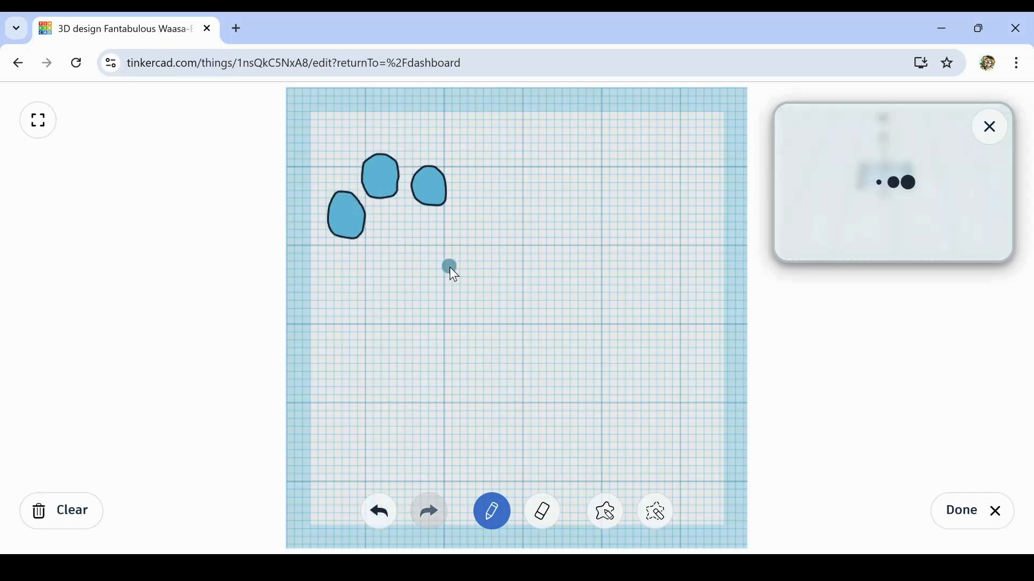
# Draw the fourth toe pad, connect all toes to a palm and sketch the bent leg below it.
pyautogui.moveTo(450, 267); pyautogui.dragTo(448, 272)
pyautogui.moveTo(392, 187); pyautogui.dragTo(397, 253)
pyautogui.moveTo(429, 197)
pyautogui.mouseDown()
pyautogui.moveTo(401, 247)
pyautogui.moveTo(442, 270)
pyautogui.mouseUp()
pyautogui.moveTo(418, 268); pyautogui.dragTo(402, 310)
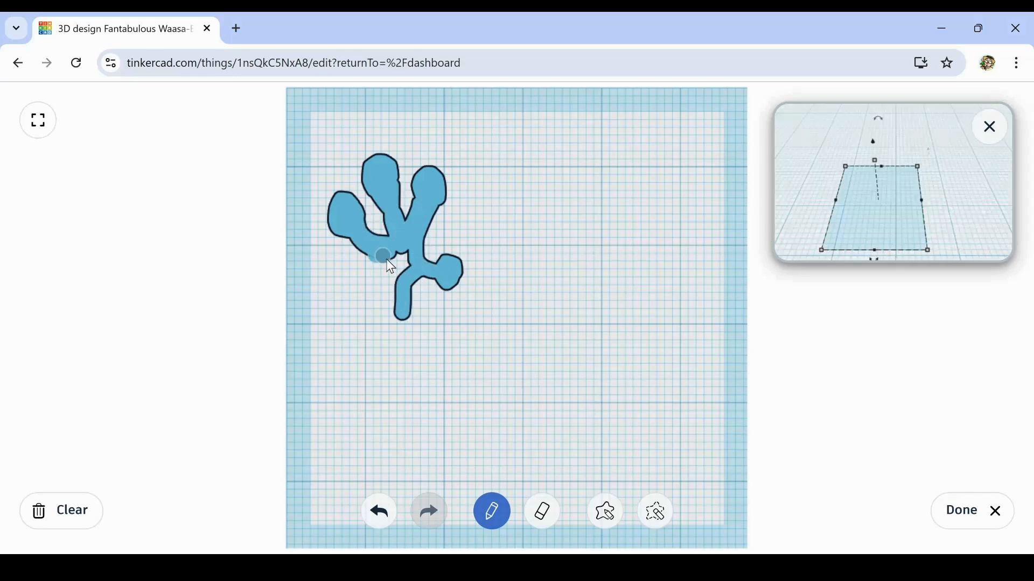
pyautogui.moveTo(377, 255); pyautogui.dragTo(398, 302)
pyautogui.moveTo(404, 301)
pyautogui.mouseDown()
pyautogui.moveTo(372, 372)
pyautogui.moveTo(470, 476)
pyautogui.mouseUp()
pyautogui.moveTo(368, 356); pyautogui.dragTo(441, 459)
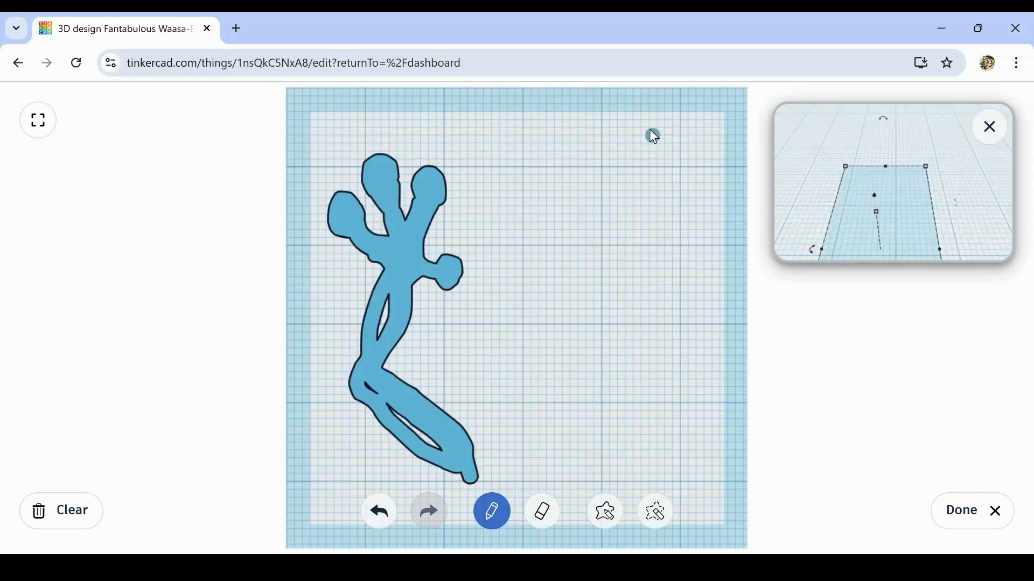
# Draw the second frog foot beside the first leg, with four rounded toe pads and connecting toes.
pyautogui.moveTo(588, 141); pyautogui.dragTo(584, 156)
pyautogui.moveTo(607, 104)
pyautogui.mouseDown()
pyautogui.moveTo(602, 119)
pyautogui.moveTo(616, 114)
pyautogui.mouseUp()
pyautogui.click(379, 511)
pyautogui.click(379, 511)
pyautogui.moveTo(653, 117); pyautogui.dragTo(658, 133)
pyautogui.moveTo(612, 230); pyautogui.dragTo(619, 235)
pyautogui.moveTo(586, 154); pyautogui.dragTo(631, 191)
pyautogui.moveTo(617, 118); pyautogui.dragTo(633, 188)
pyautogui.moveTo(661, 132); pyautogui.dragTo(641, 191)
# Draw the second foot's bent leg with a thick thigh and finish the scribble.
pyautogui.moveTo(676, 235); pyautogui.dragTo(758, 282)
pyautogui.moveTo(666, 232); pyautogui.dragTo(755, 294)
pyautogui.moveTo(682, 250)
pyautogui.mouseDown()
pyautogui.moveTo(746, 286)
pyautogui.moveTo(751, 339)
pyautogui.moveTo(689, 442)
pyautogui.mouseUp()
pyautogui.click(388, 509)
pyautogui.moveTo(737, 311); pyautogui.dragTo(685, 431)
pyautogui.moveTo(739, 342); pyautogui.dragTo(705, 426)
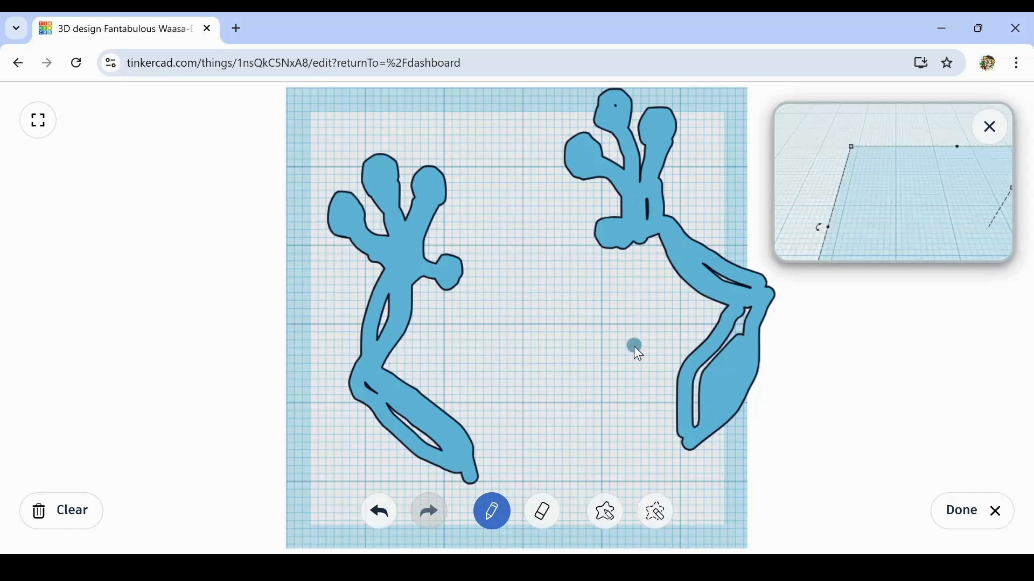
pyautogui.click(963, 508)
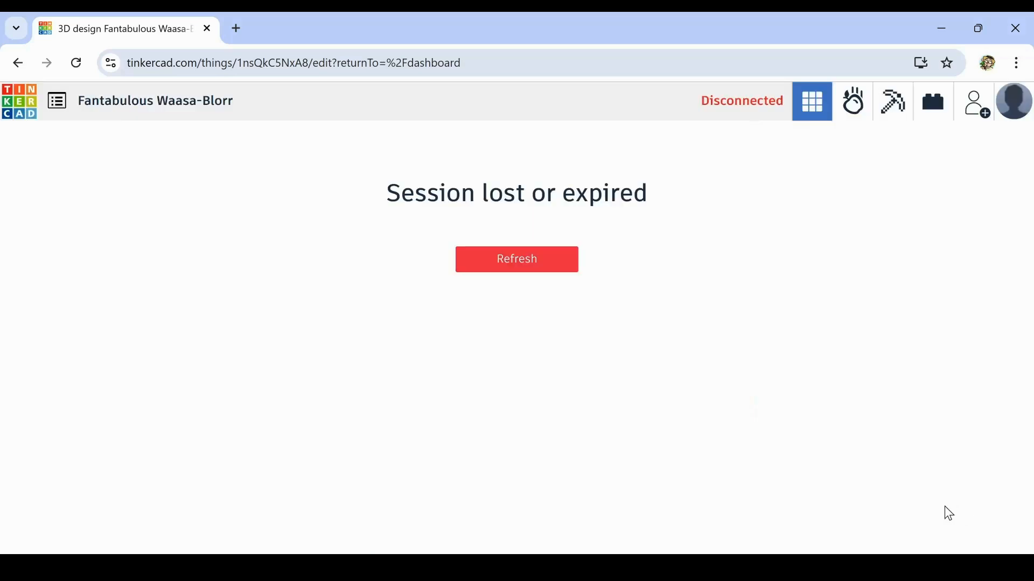
# Refresh the expired design session and place a new Scribble shape on the workplane.
pyautogui.click(532, 258)
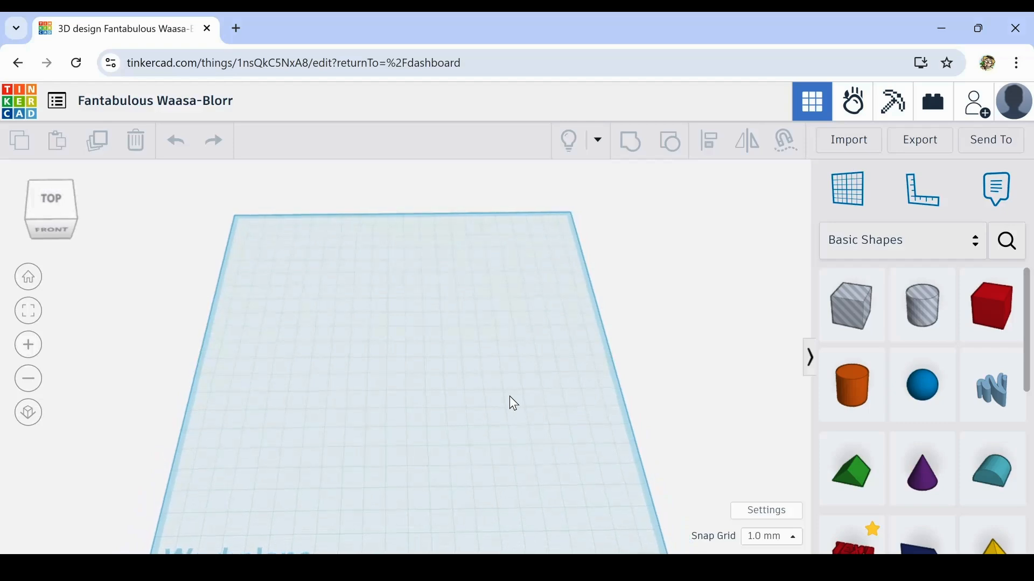
pyautogui.moveTo(509, 403); pyautogui.dragTo(533, 369, button='right')
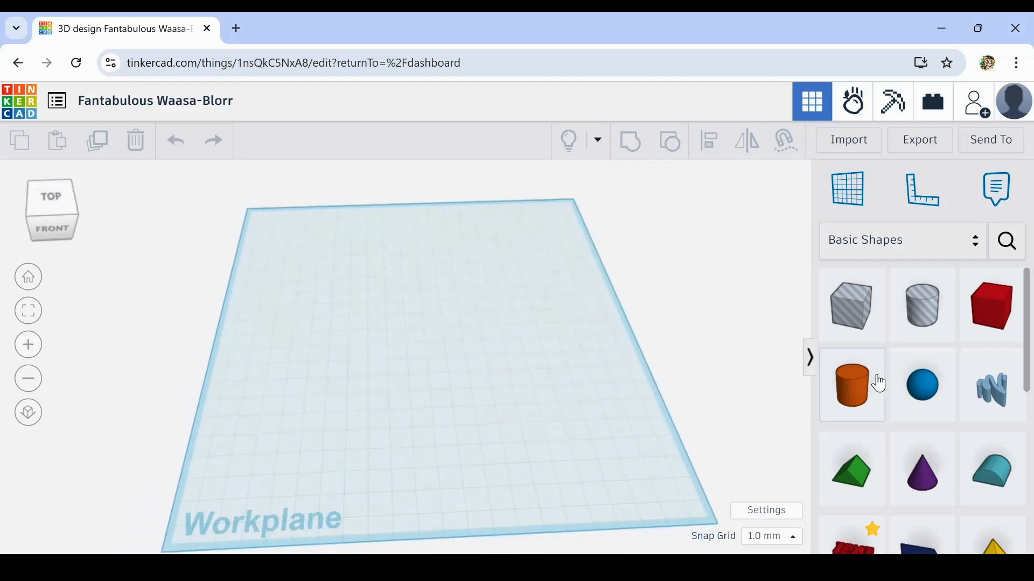
pyautogui.moveTo(988, 376)
pyautogui.mouseDown()
pyautogui.moveTo(620, 386)
pyautogui.moveTo(434, 369)
pyautogui.mouseUp()
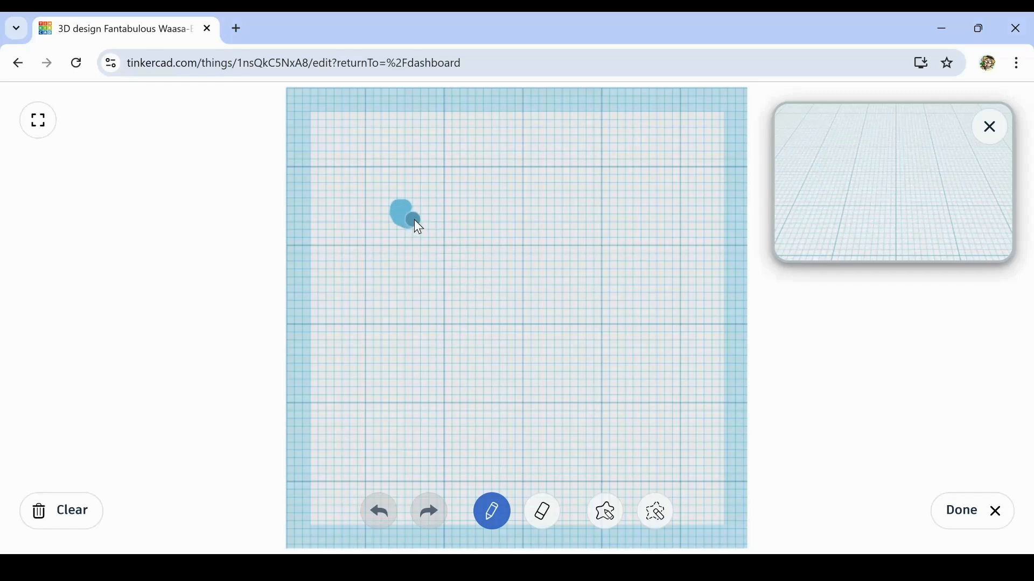
# Draw the first frog leg with four rounded toe pads, connected toes and a bent thigh.
pyautogui.moveTo(407, 218)
pyautogui.mouseDown()
pyautogui.moveTo(365, 245)
pyautogui.moveTo(380, 239)
pyautogui.mouseUp()
pyautogui.moveTo(443, 223)
pyautogui.mouseDown()
pyautogui.moveTo(451, 217)
pyautogui.moveTo(448, 233)
pyautogui.mouseUp()
pyautogui.moveTo(470, 292); pyautogui.dragTo(464, 304)
pyautogui.moveTo(380, 251); pyautogui.dragTo(407, 295)
pyautogui.moveTo(412, 228)
pyautogui.mouseDown()
pyautogui.moveTo(407, 287)
pyautogui.moveTo(347, 425)
pyautogui.moveTo(479, 480)
pyautogui.mouseUp()
# Draw four rounded toe pads for the second frog foot and start connecting them with toes.
pyautogui.moveTo(595, 158)
pyautogui.mouseDown()
pyautogui.moveTo(612, 162)
pyautogui.moveTo(604, 166)
pyautogui.mouseUp()
pyautogui.moveTo(580, 203); pyautogui.dragTo(587, 210)
pyautogui.moveTo(647, 167); pyautogui.dragTo(652, 171)
pyautogui.moveTo(624, 253); pyautogui.dragTo(632, 254)
pyautogui.moveTo(589, 208); pyautogui.dragTo(650, 253)
pyautogui.moveTo(606, 167); pyautogui.dragTo(658, 218)
# Draw the second foot's remaining toe and bent leg with a filled thigh, then finish the scribble.
pyautogui.moveTo(657, 178); pyautogui.dragTo(802, 309)
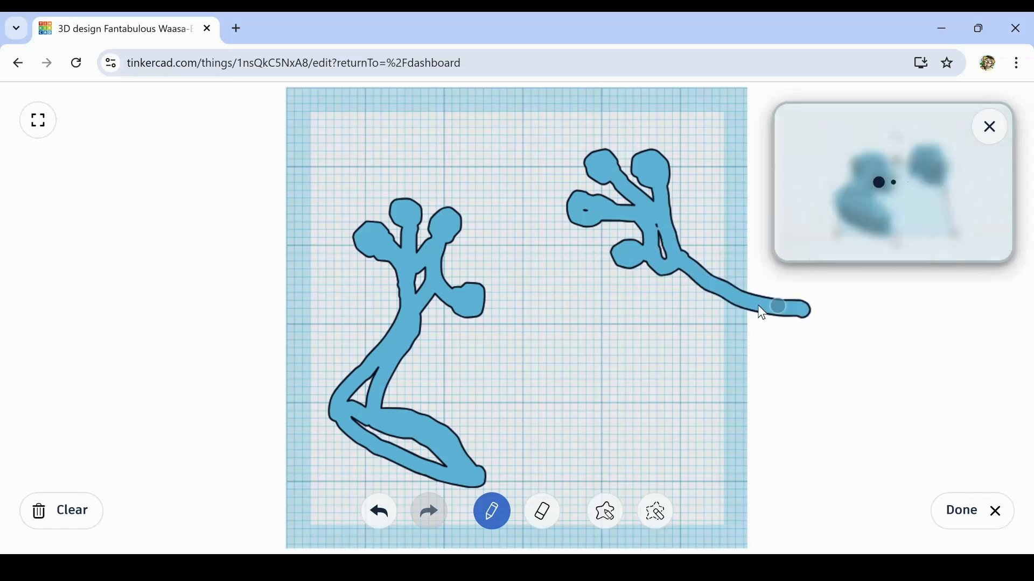
pyautogui.moveTo(681, 267); pyautogui.dragTo(794, 321)
pyautogui.moveTo(792, 324); pyautogui.dragTo(637, 459)
pyautogui.moveTo(783, 342); pyautogui.dragTo(654, 444)
pyautogui.moveTo(653, 444)
pyautogui.mouseDown()
pyautogui.moveTo(788, 339)
pyautogui.moveTo(727, 386)
pyautogui.mouseUp()
pyautogui.click(377, 515)
pyautogui.click(377, 515)
pyautogui.moveTo(617, 170); pyautogui.dragTo(607, 162)
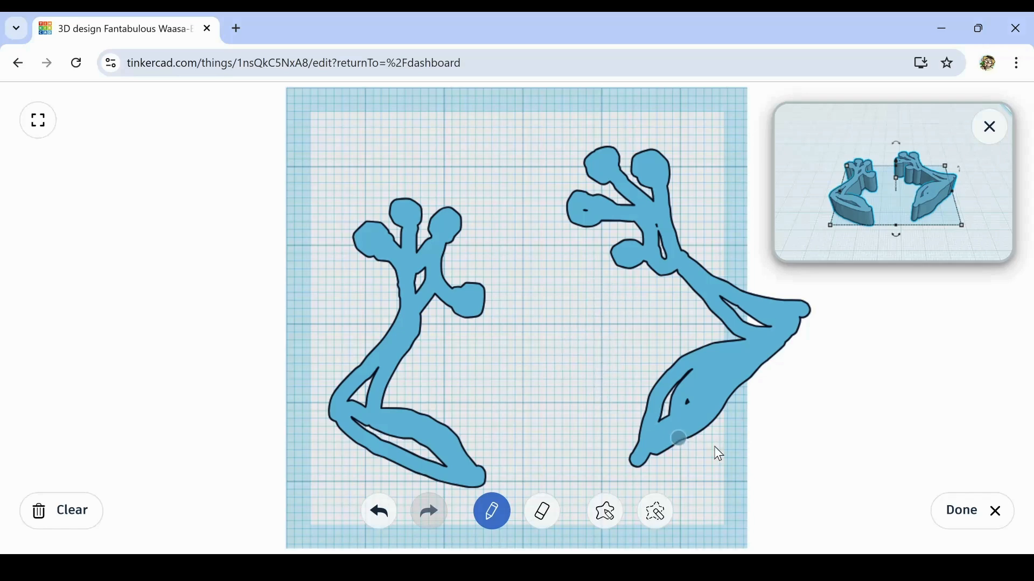
pyautogui.click(964, 511)
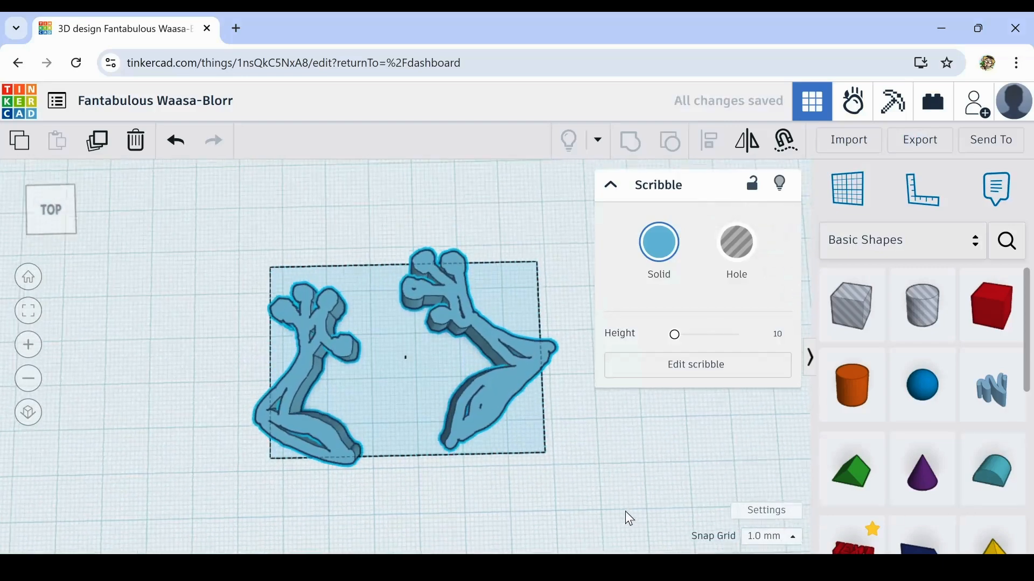
# Lower the height of the frog-leg scribble to 5 mm.
pyautogui.click(408, 364)
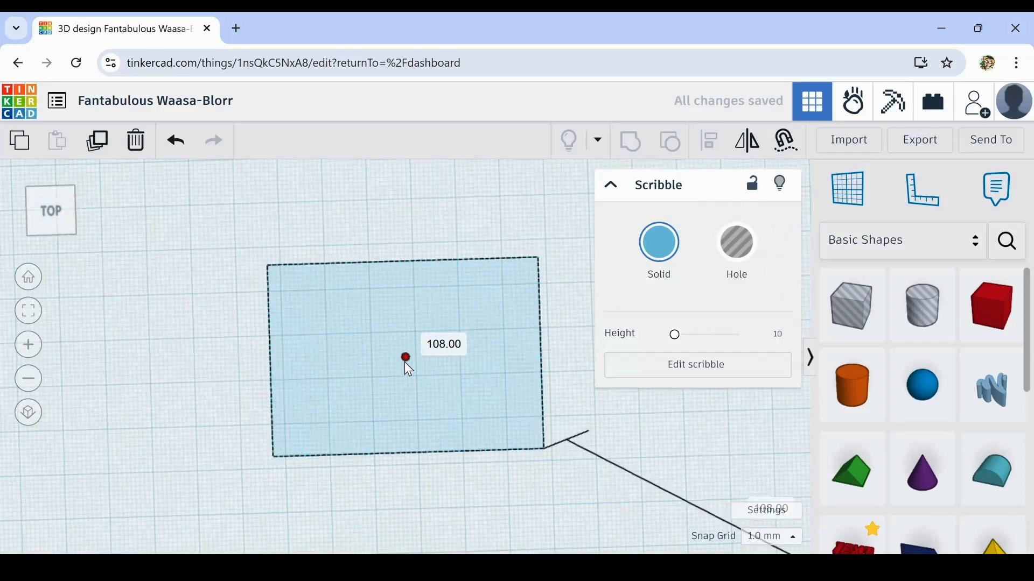
pyautogui.moveTo(624, 441)
pyautogui.mouseDown(button='right')
pyautogui.moveTo(631, 434)
pyautogui.moveTo(600, 417)
pyautogui.mouseUp(button='right')
pyautogui.click(595, 450)
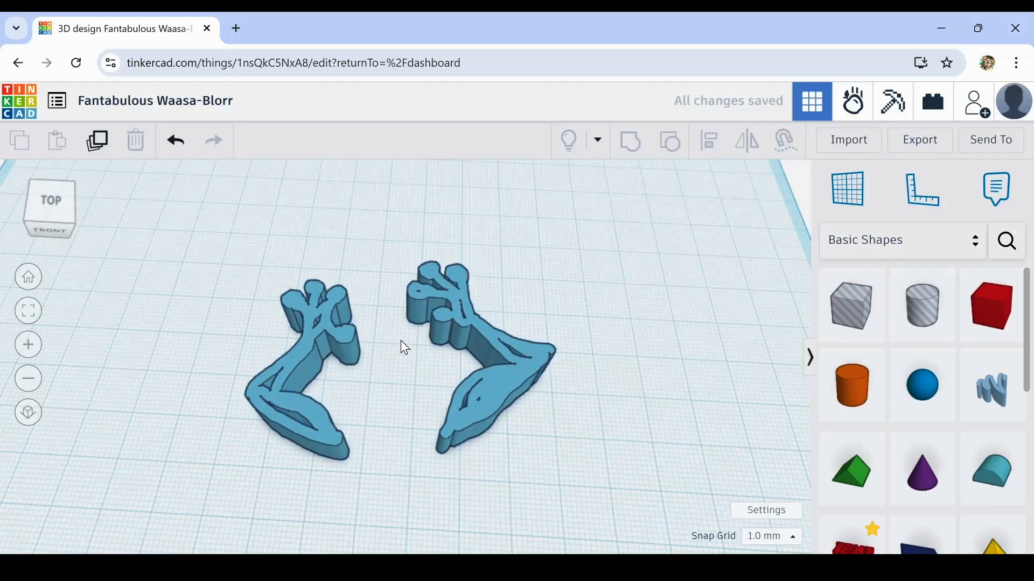
pyautogui.click(448, 340)
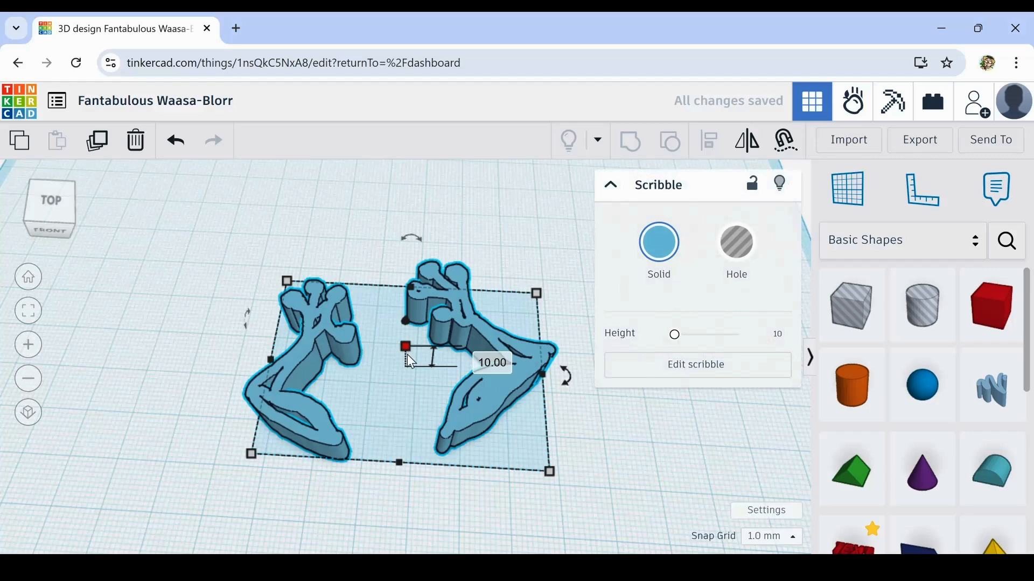
pyautogui.moveTo(407, 346); pyautogui.dragTo(412, 356)
pyautogui.scroll(-2, 197, 344)
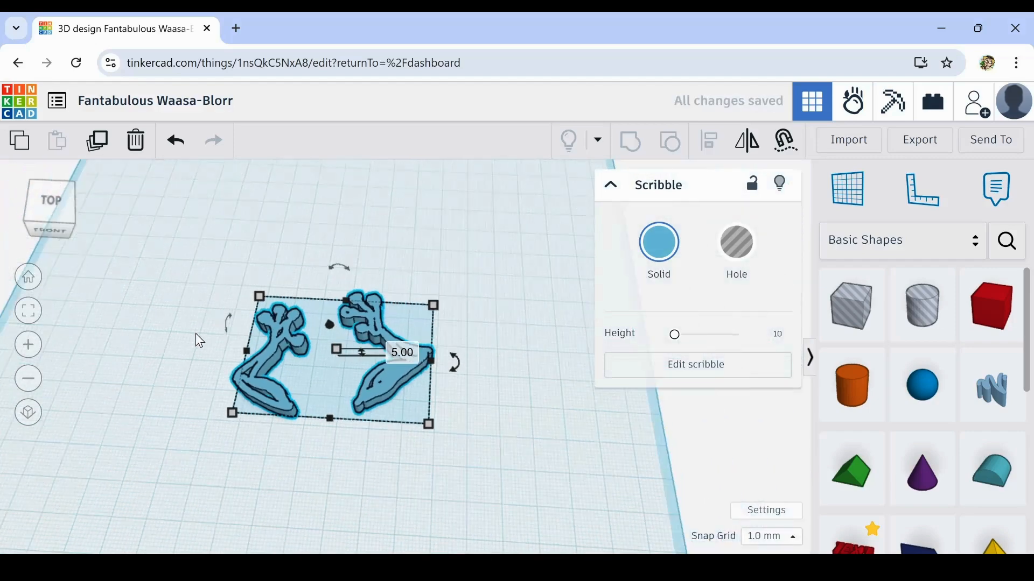
pyautogui.scroll(-1, 199, 340)
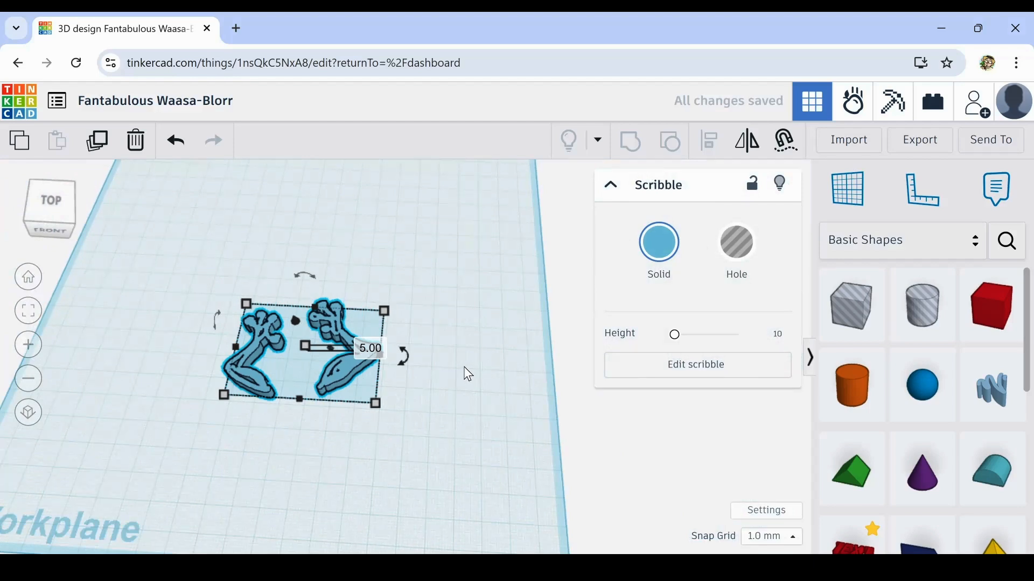
# Move the frog-leg scribble about 25 mm toward the back of the workplane.
pyautogui.moveTo(464, 371); pyautogui.dragTo(519, 365, button='middle')
pyautogui.moveTo(396, 365); pyautogui.dragTo(399, 266)
pyautogui.moveTo(330, 311); pyautogui.dragTo(399, 414, button='middle')
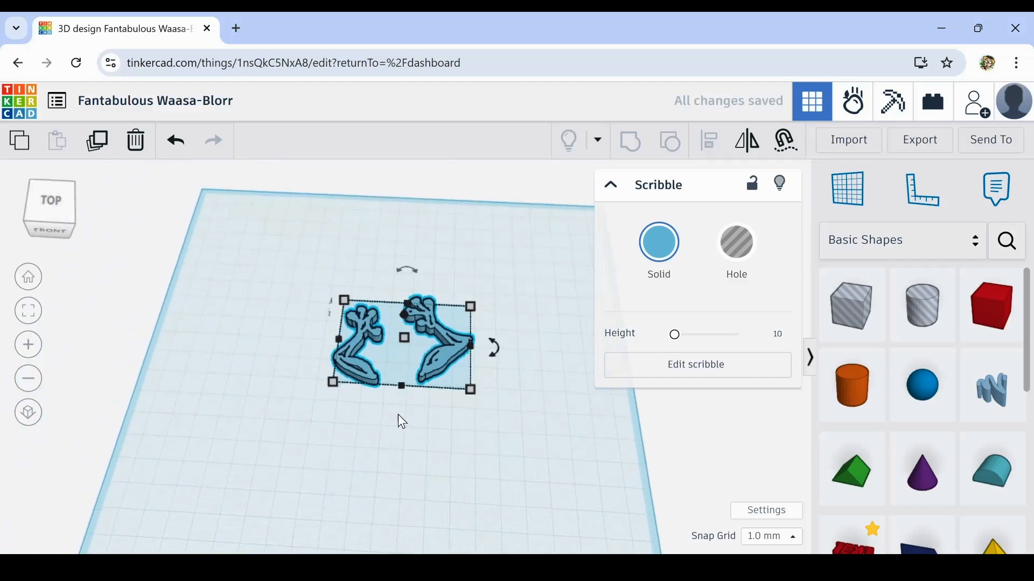
pyautogui.scroll(6, 416, 343)
pyautogui.scroll(-6, 417, 347)
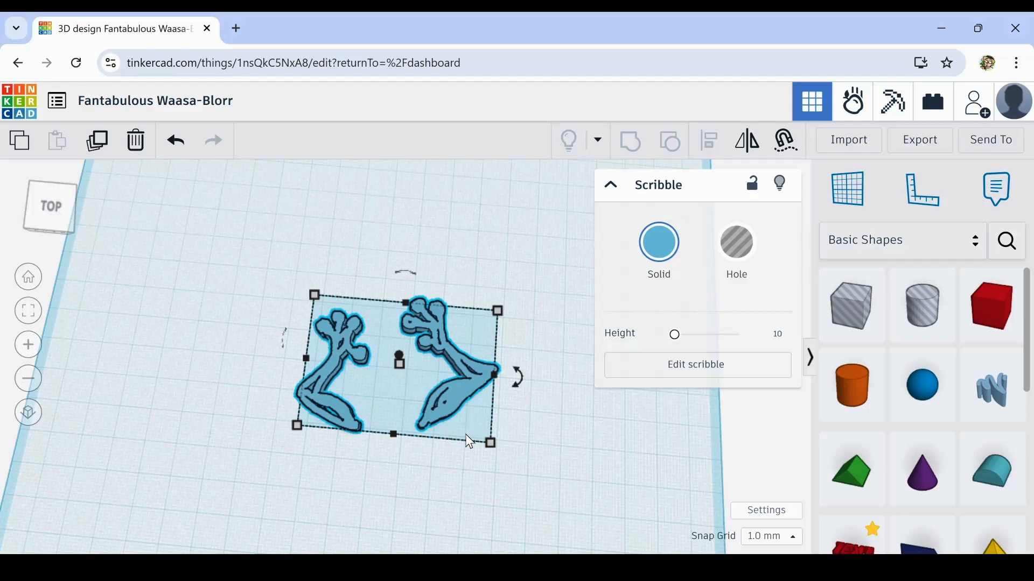
pyautogui.moveTo(465, 434)
pyautogui.mouseDown(button='right')
pyautogui.moveTo(213, 393)
pyautogui.moveTo(209, 442)
pyautogui.moveTo(448, 407)
pyautogui.moveTo(450, 430)
pyautogui.mouseUp(button='right')
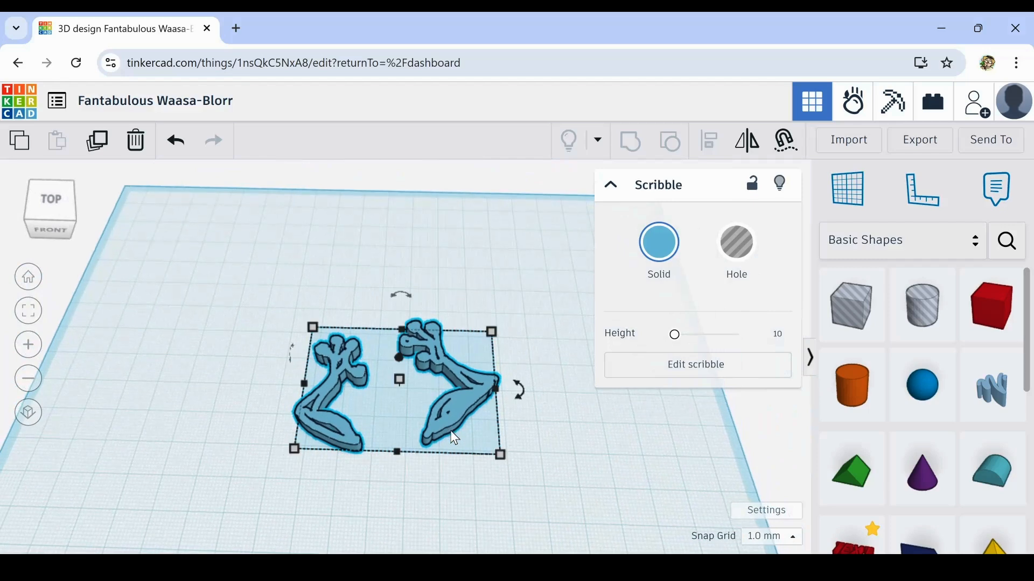
pyautogui.scroll(-3, 450, 431)
pyautogui.moveTo(378, 461)
pyautogui.mouseDown(button='right')
pyautogui.moveTo(399, 458)
pyautogui.moveTo(387, 463)
pyautogui.mouseUp(button='right')
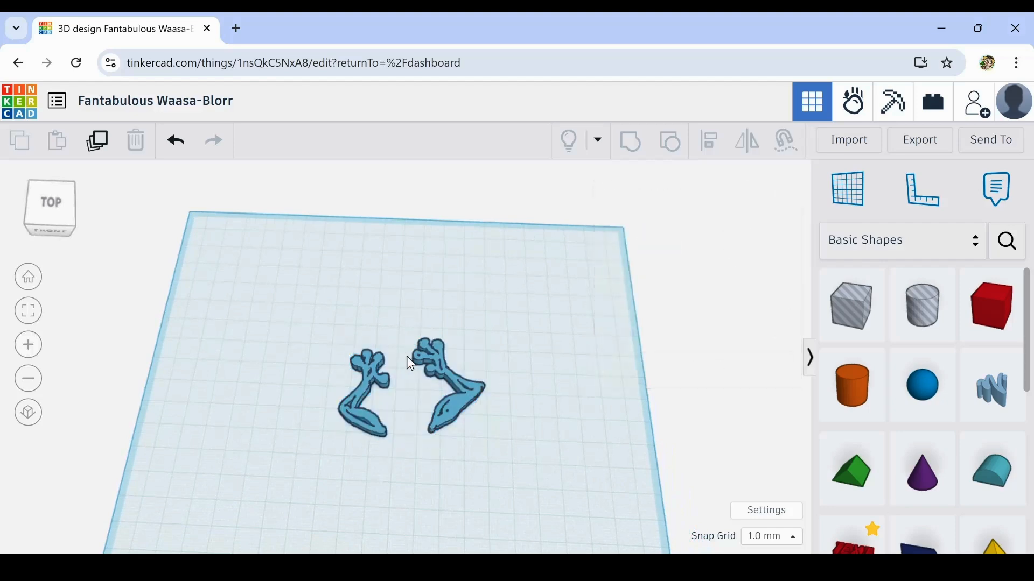
pyautogui.moveTo(457, 422); pyautogui.dragTo(454, 356)
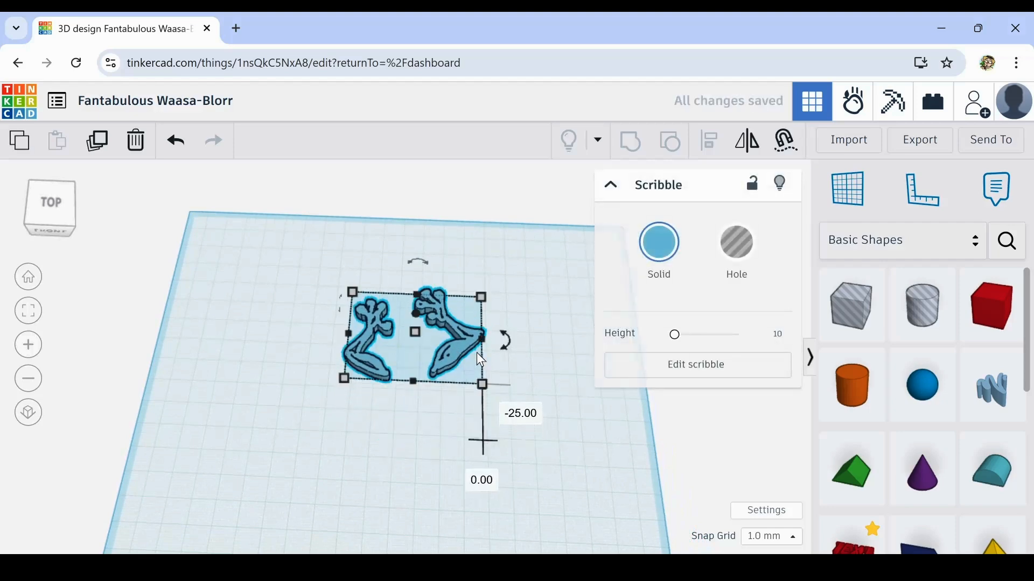
# Place another Scribble shape in front of the legs and draw a closed frog head and body outline.
pyautogui.click(996, 404)
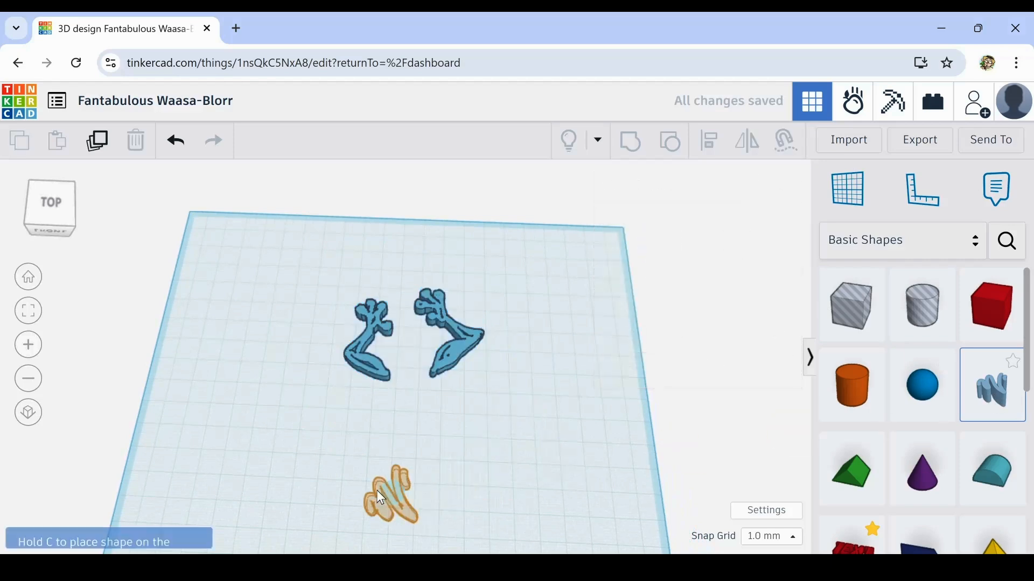
pyautogui.click(421, 418)
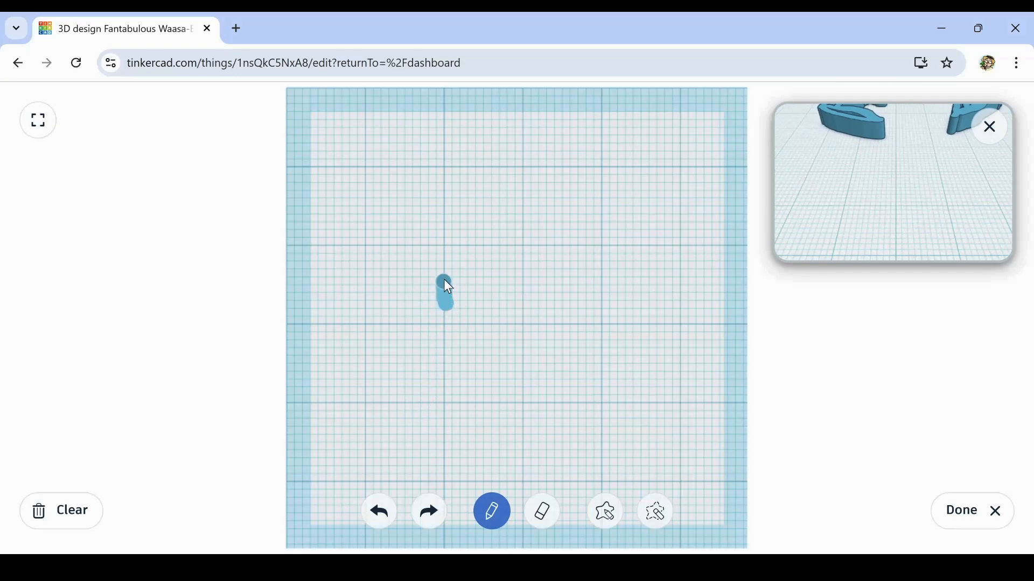
pyautogui.moveTo(555, 194); pyautogui.dragTo(592, 235)
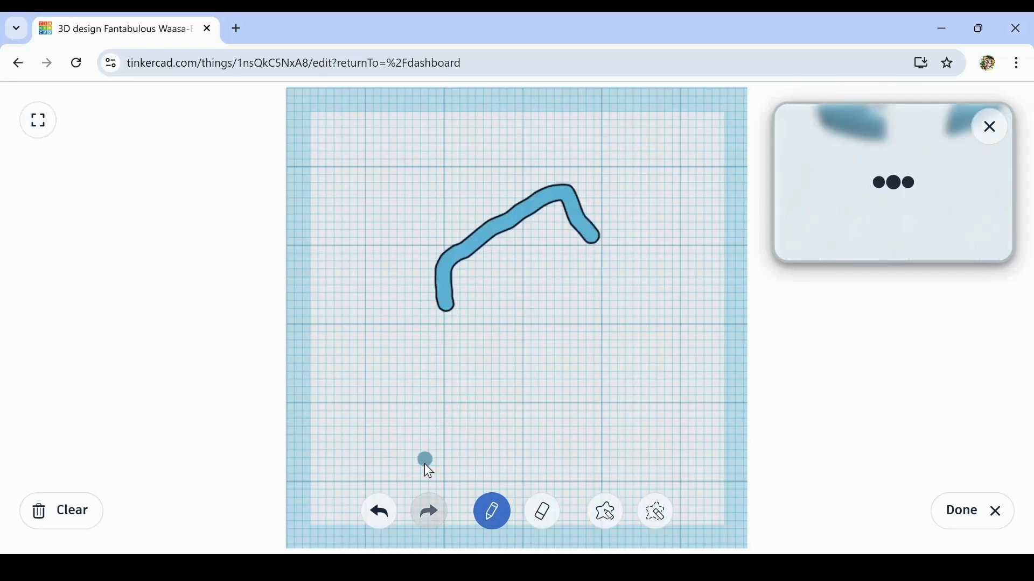
pyautogui.click(376, 511)
pyautogui.moveTo(464, 317); pyautogui.dragTo(451, 279)
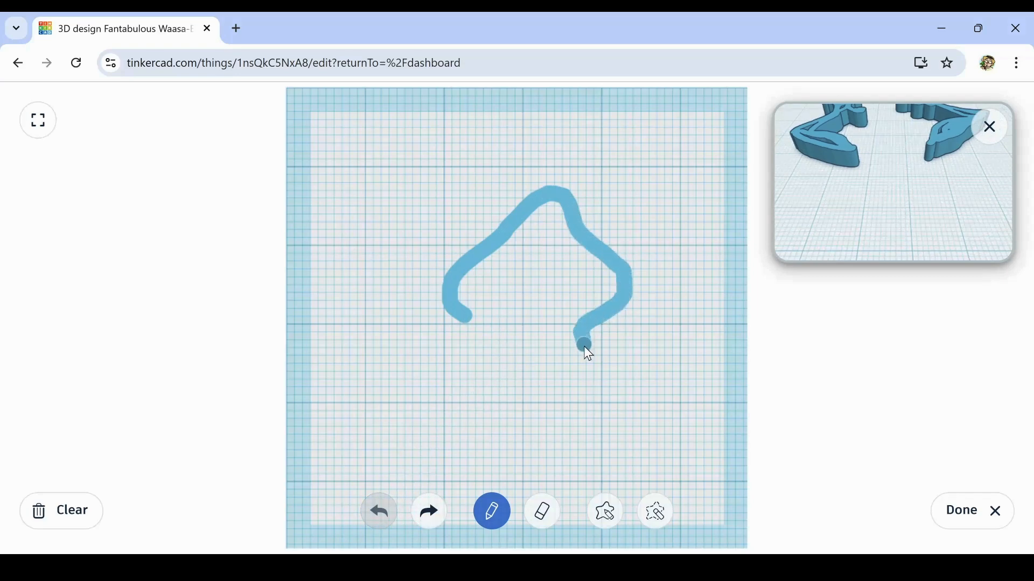
pyautogui.moveTo(604, 476); pyautogui.dragTo(525, 560)
pyautogui.moveTo(466, 327)
pyautogui.mouseDown()
pyautogui.moveTo(477, 392)
pyautogui.moveTo(446, 472)
pyautogui.mouseUp()
pyautogui.moveTo(500, 558); pyautogui.dragTo(554, 542)
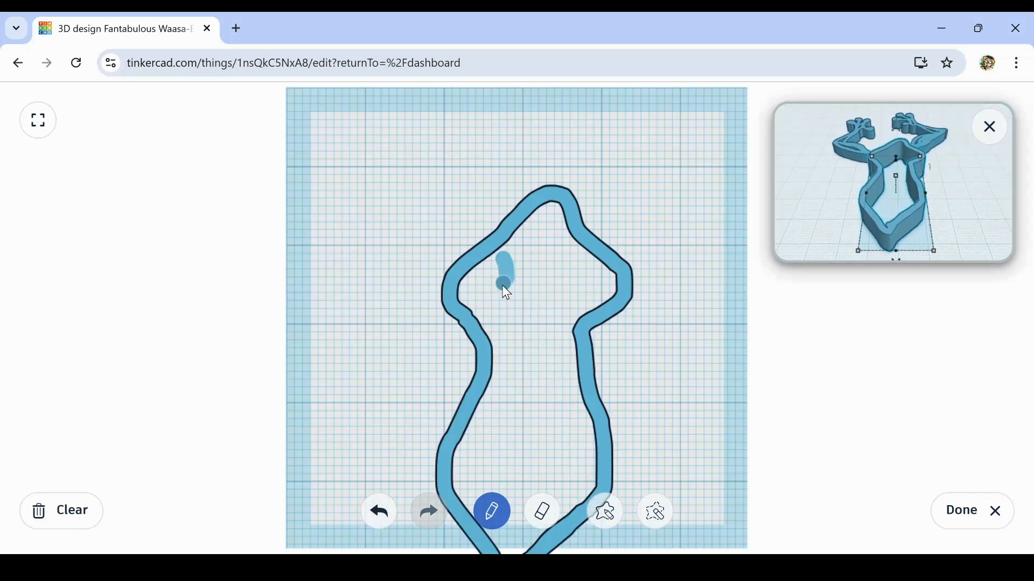
# Draw two curved eye lines and two small nostril dots inside the frog's head.
pyautogui.moveTo(481, 293); pyautogui.dragTo(467, 294)
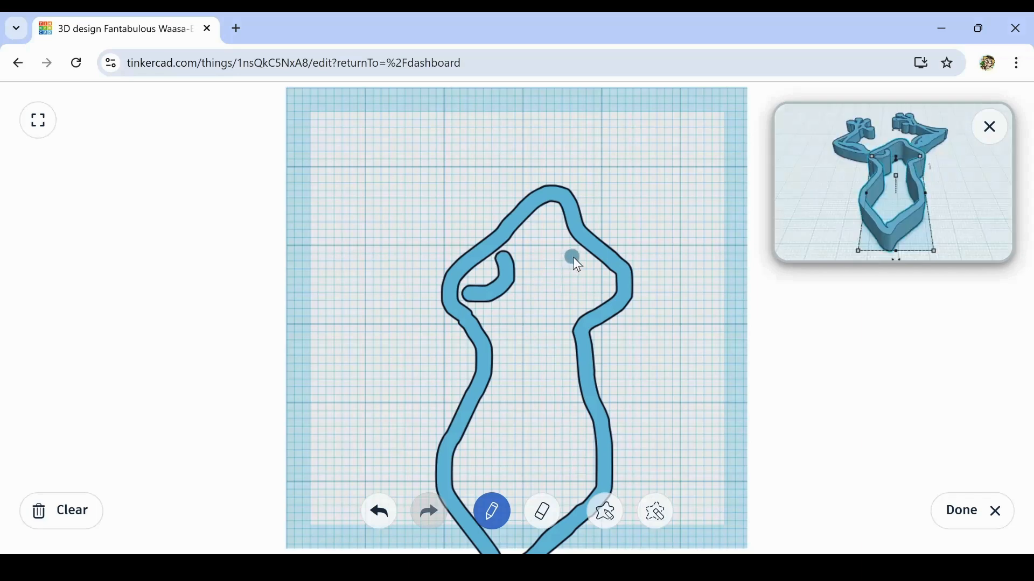
pyautogui.moveTo(595, 303); pyautogui.dragTo(606, 296)
pyautogui.click(540, 223)
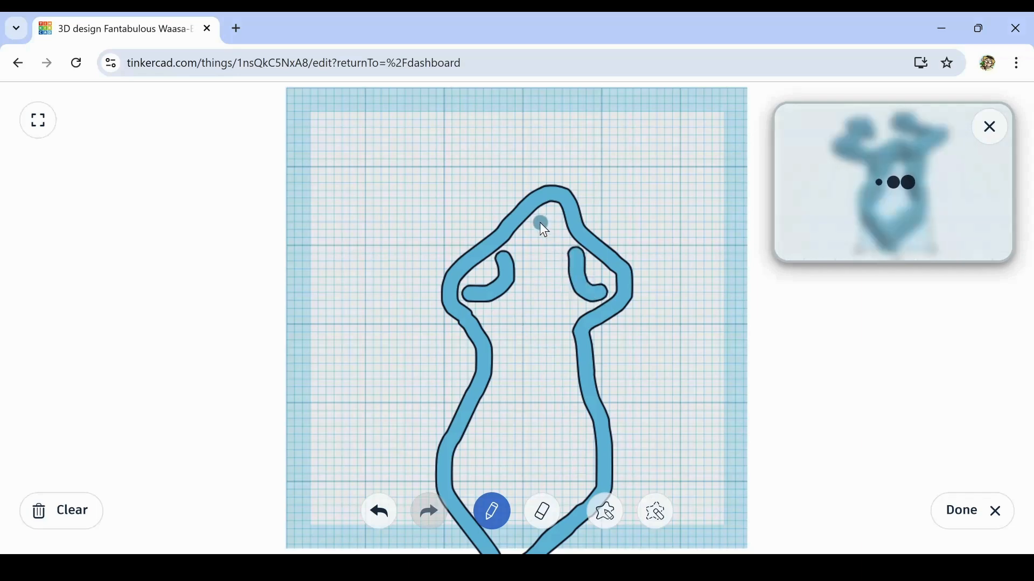
pyautogui.click(559, 222)
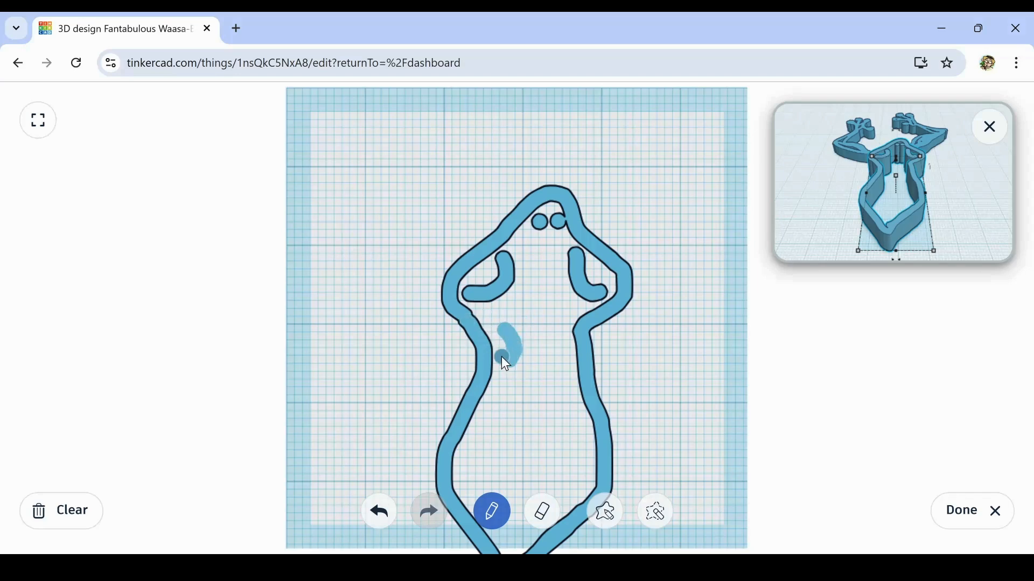
# Draw two large filled spots at the sides of the frog's upper body and a smaller spot between and below them.
pyautogui.moveTo(499, 336); pyautogui.dragTo(500, 339)
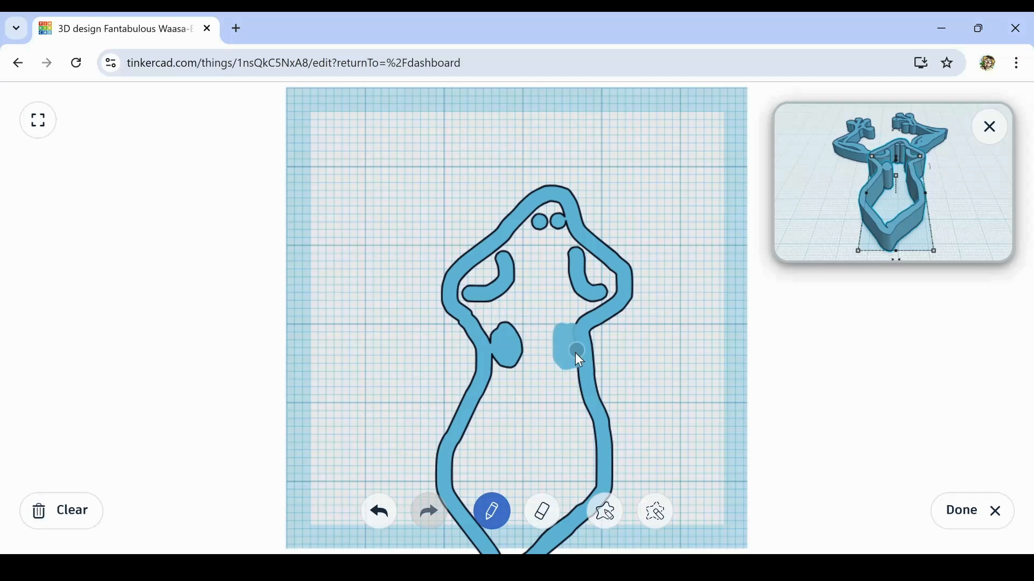
pyautogui.moveTo(576, 354); pyautogui.dragTo(538, 381)
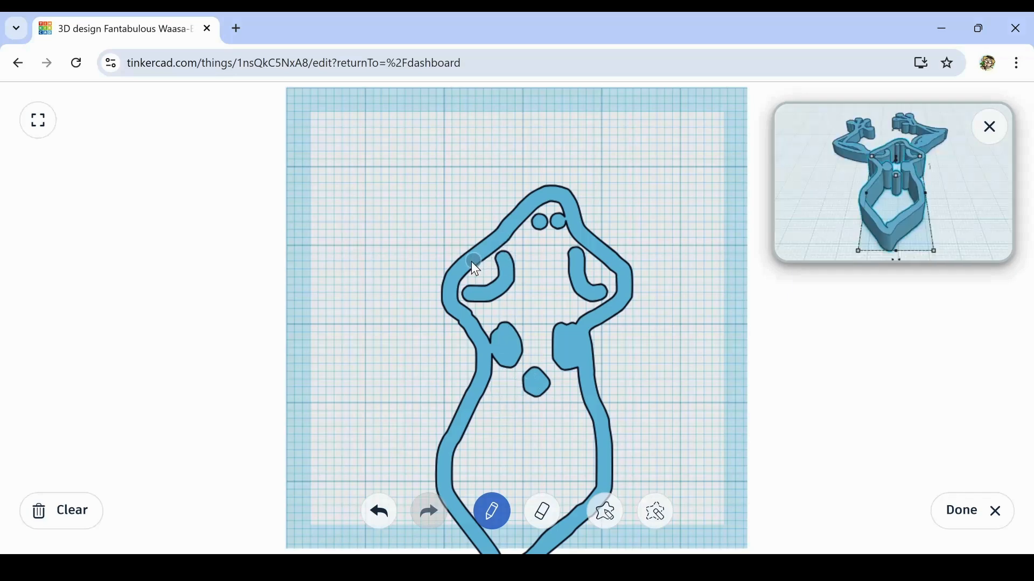
# Connect both eye lines to the head outline with short strokes, undoing the strokes that fill the eyes.
pyautogui.moveTo(497, 295); pyautogui.dragTo(495, 294)
pyautogui.moveTo(600, 288)
pyautogui.mouseDown()
pyautogui.moveTo(597, 261)
pyautogui.moveTo(583, 270)
pyautogui.moveTo(593, 281)
pyautogui.moveTo(602, 274)
pyautogui.moveTo(591, 263)
pyautogui.mouseUp()
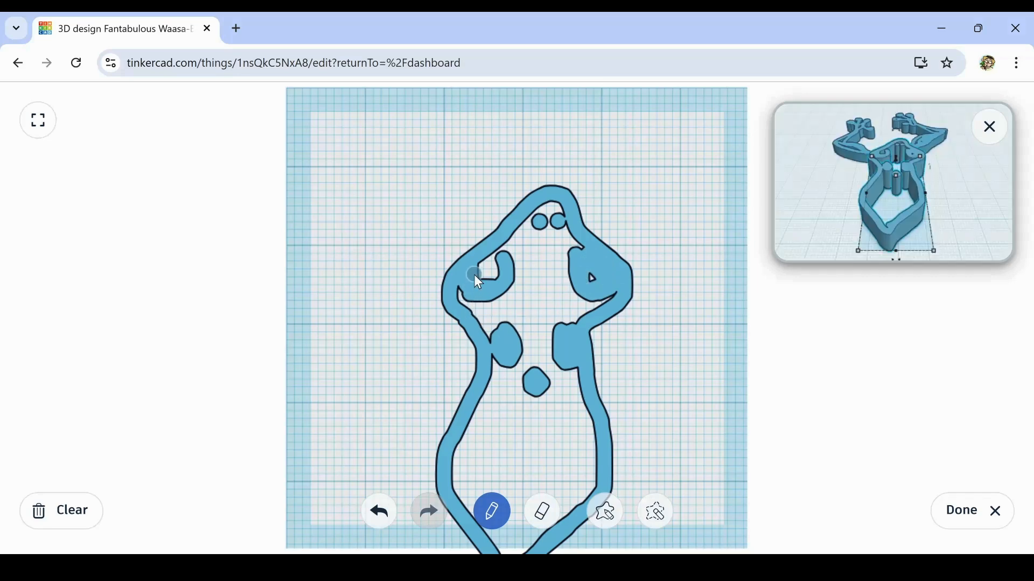
pyautogui.moveTo(504, 274); pyautogui.dragTo(502, 275)
pyautogui.click(370, 515)
pyautogui.click(371, 515)
pyautogui.click(370, 516)
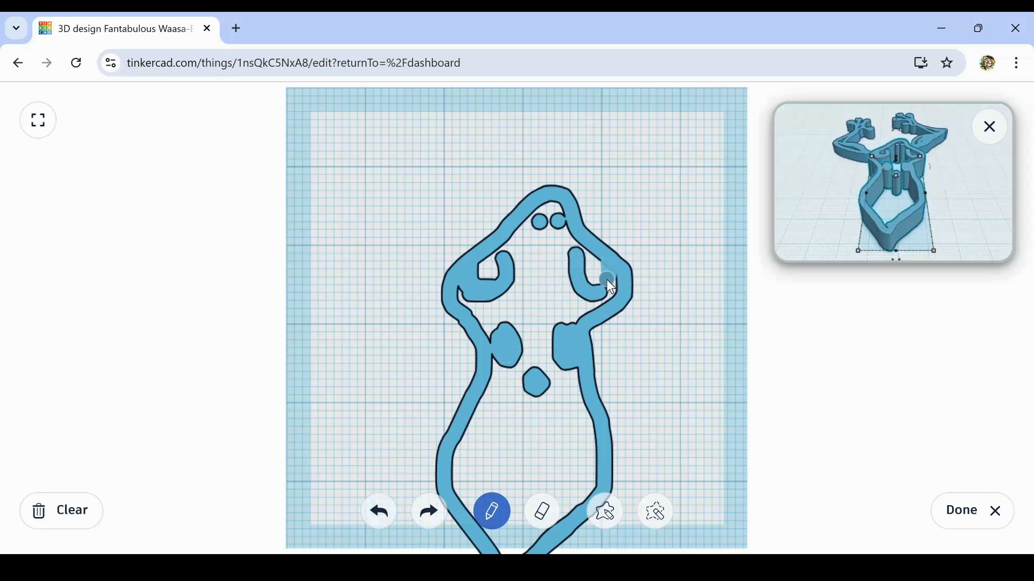
pyautogui.moveTo(597, 291); pyautogui.dragTo(599, 294)
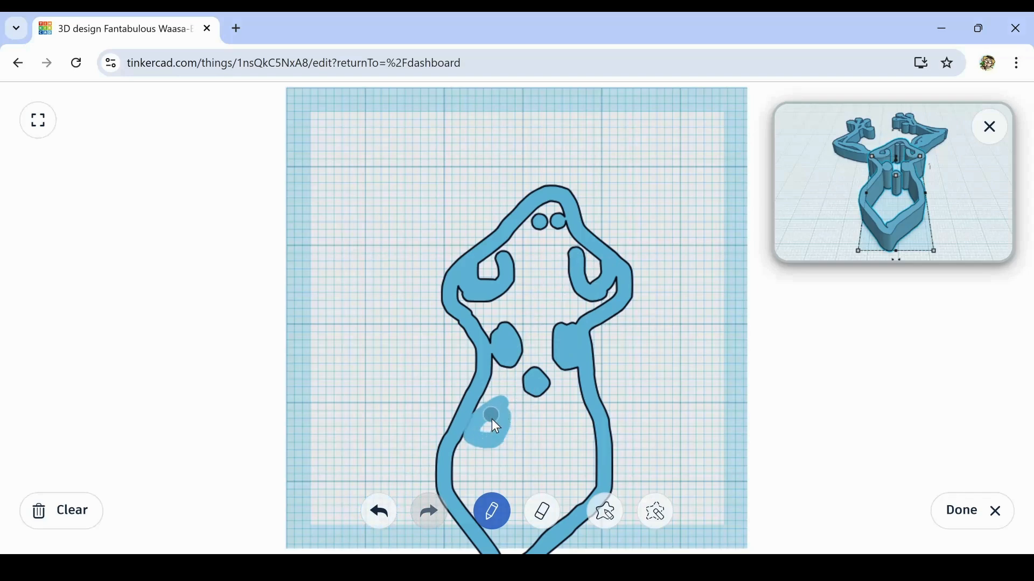
# Draw filled spots along both sides and down the middle of the frog's lower body, reaching its tail end.
pyautogui.moveTo(483, 440); pyautogui.dragTo(537, 432)
pyautogui.moveTo(574, 410); pyautogui.dragTo(582, 444)
pyautogui.moveTo(583, 478); pyautogui.dragTo(566, 508)
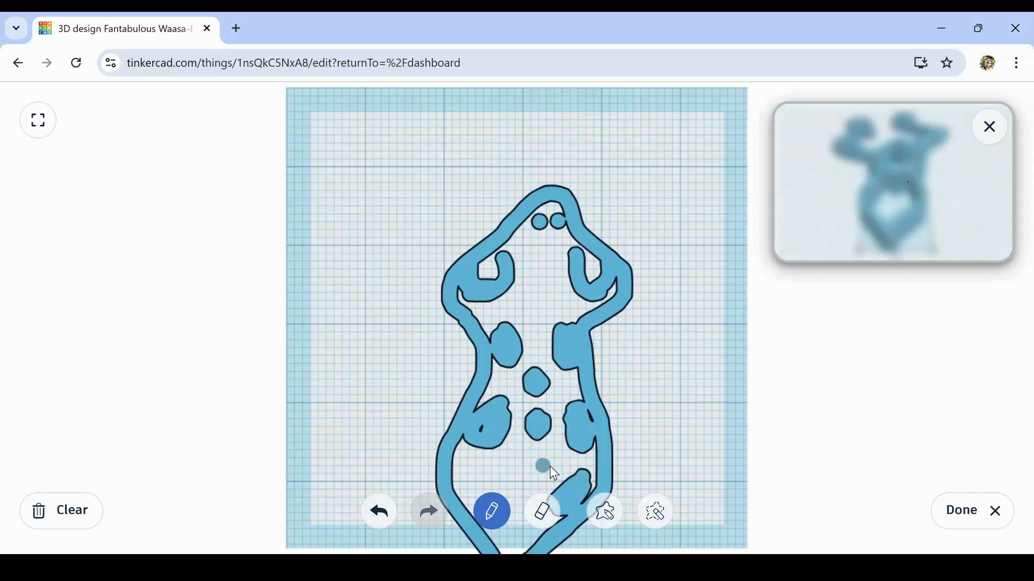
pyautogui.moveTo(550, 460); pyautogui.dragTo(559, 466)
pyautogui.moveTo(519, 455); pyautogui.dragTo(522, 470)
pyautogui.click(532, 509)
pyautogui.click(492, 510)
pyautogui.moveTo(462, 460); pyautogui.dragTo(474, 489)
pyautogui.moveTo(515, 503); pyautogui.dragTo(522, 536)
# Thicken and round the outline around the frog's snout, and finish editing the body scribble.
pyautogui.moveTo(496, 230); pyautogui.dragTo(609, 248)
pyautogui.moveTo(475, 246); pyautogui.dragTo(511, 217)
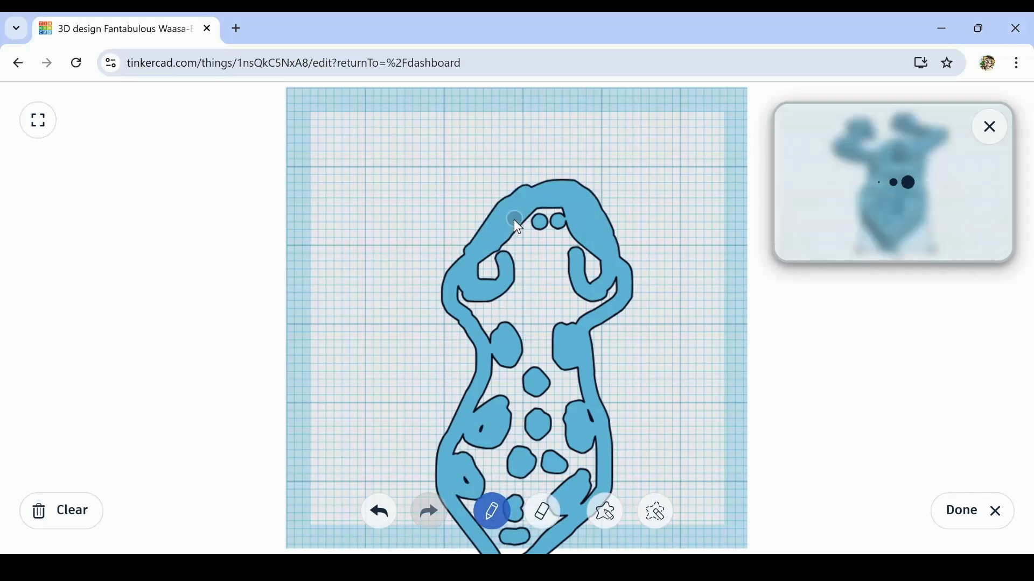
pyautogui.click(954, 511)
# Lower the height of the frog-body scribble to a flat shape similar to the legs.
pyautogui.scroll(-3, 537, 340)
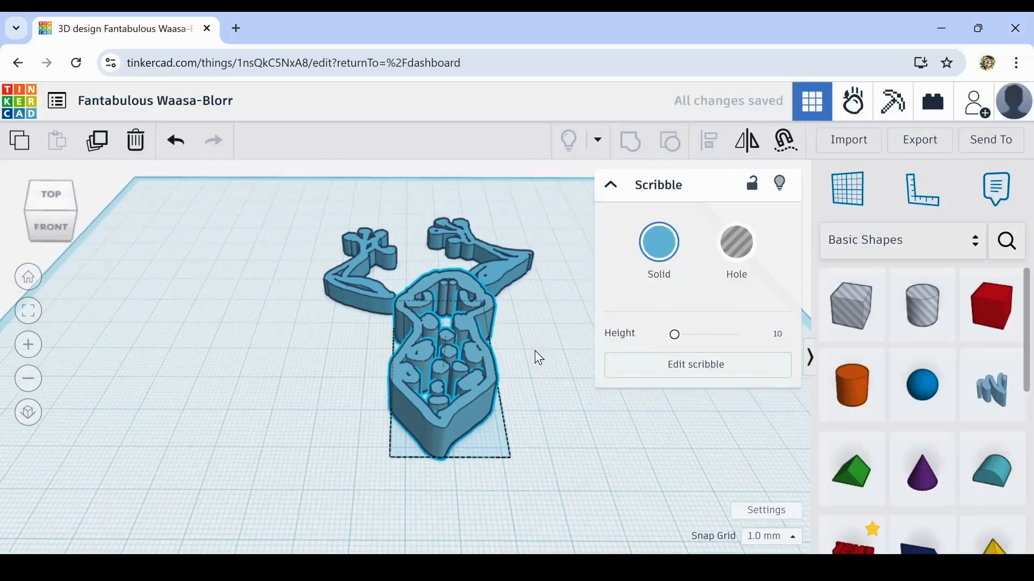
pyautogui.moveTo(535, 351)
pyautogui.mouseDown(button='right')
pyautogui.moveTo(528, 376)
pyautogui.moveTo(538, 357)
pyautogui.mouseUp(button='right')
pyautogui.moveTo(444, 328)
pyautogui.moveTo(445, 327); pyautogui.dragTo(454, 345)
# Move the frog-leg scribble forward against the upper body and scale it proportionally to about 52.07 by 36.88 mm.
pyautogui.moveTo(508, 243); pyautogui.dragTo(517, 291)
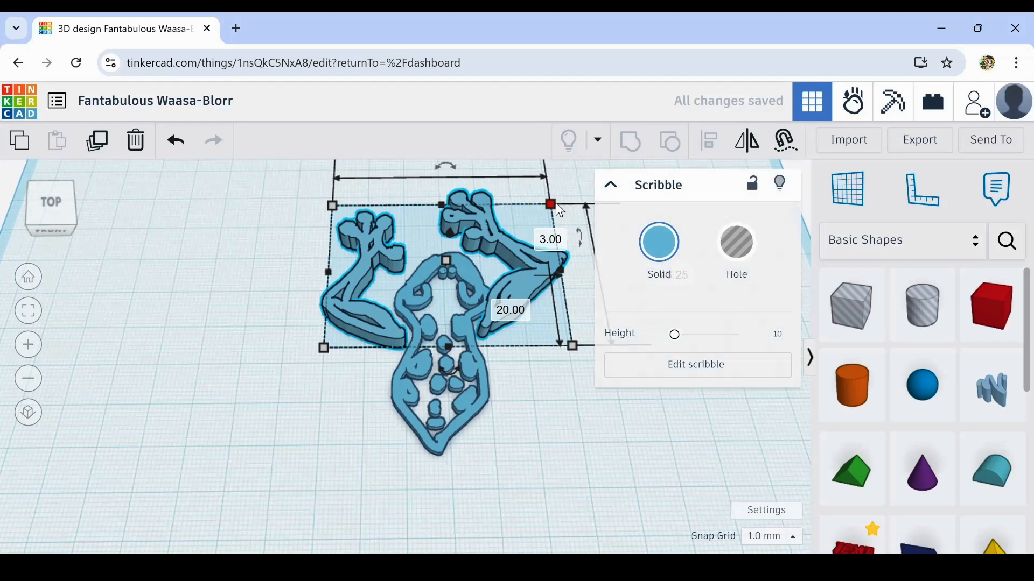
pyautogui.moveTo(558, 207)
pyautogui.mouseDown()
pyautogui.moveTo(538, 249)
pyautogui.moveTo(503, 272)
pyautogui.mouseUp()
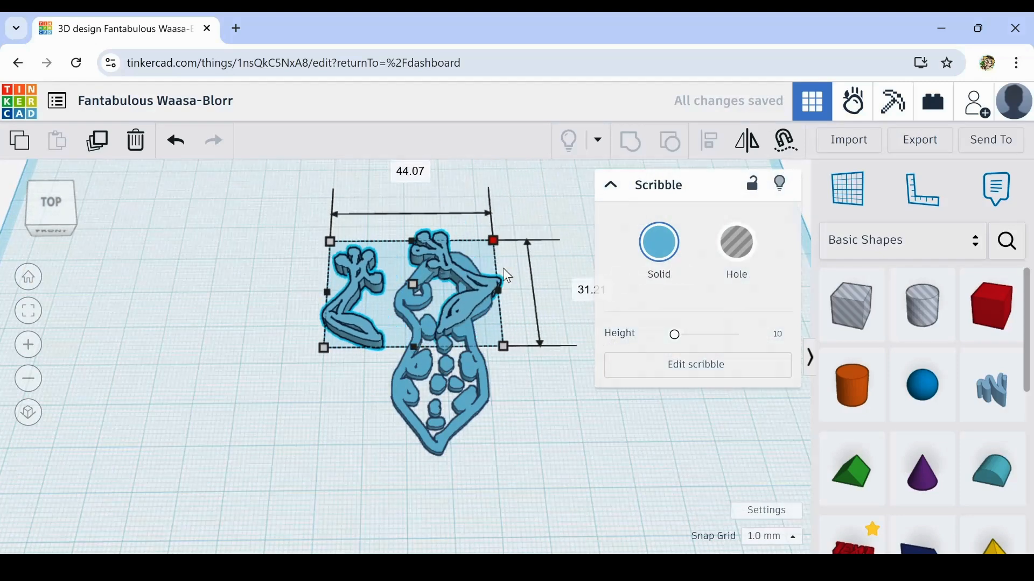
pyautogui.moveTo(466, 309)
pyautogui.mouseDown()
pyautogui.moveTo(509, 290)
pyautogui.moveTo(507, 306)
pyautogui.mouseUp()
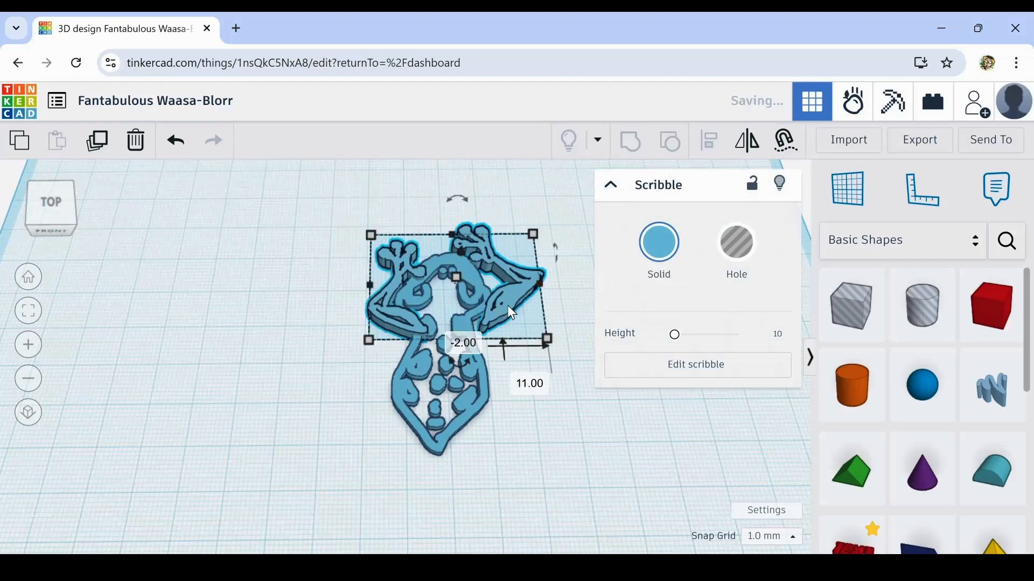
pyautogui.moveTo(541, 340); pyautogui.dragTo(584, 347)
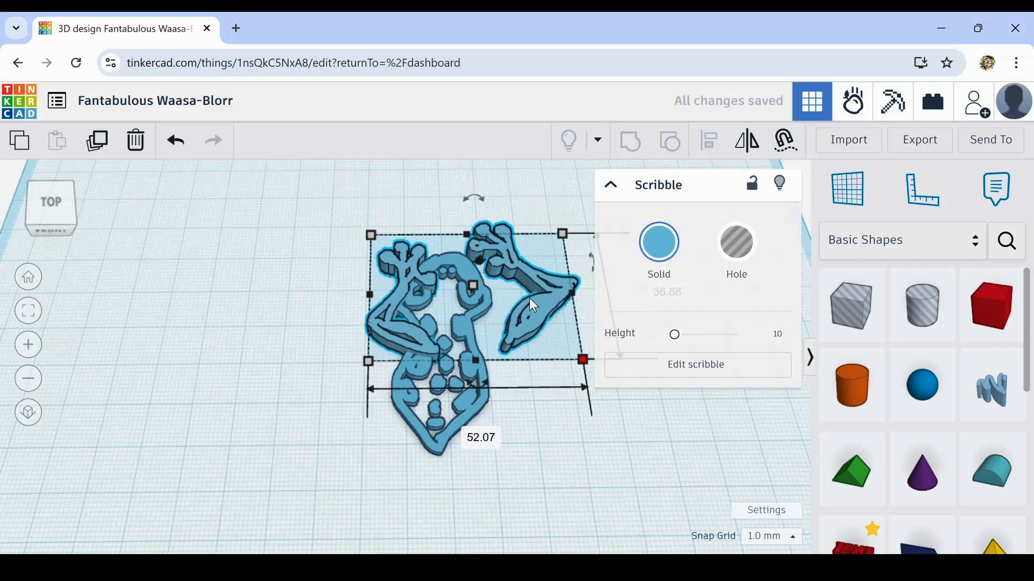
pyautogui.moveTo(528, 319)
pyautogui.mouseDown()
pyautogui.moveTo(507, 294)
pyautogui.moveTo(499, 301)
pyautogui.moveTo(518, 293)
pyautogui.moveTo(500, 286)
pyautogui.mouseUp()
# Mirror the frog legs front to back and move them about 46 mm forward to the body's tail end.
pyautogui.moveTo(520, 371)
pyautogui.mouseDown(button='right')
pyautogui.moveTo(368, 477)
pyautogui.moveTo(249, 415)
pyautogui.moveTo(214, 381)
pyautogui.moveTo(182, 434)
pyautogui.moveTo(311, 437)
pyautogui.moveTo(435, 419)
pyautogui.moveTo(459, 310)
pyautogui.mouseUp(button='right')
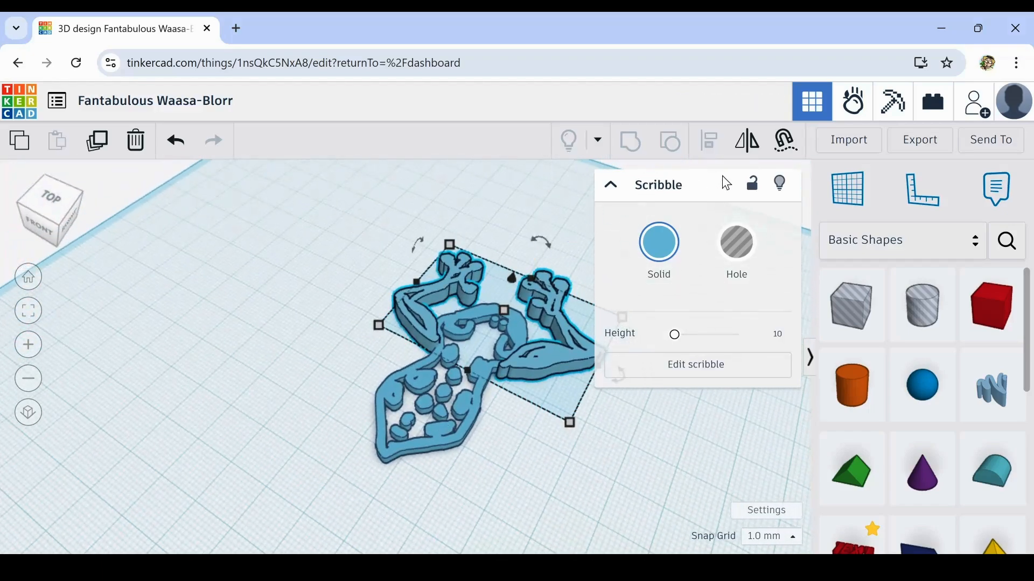
pyautogui.click(747, 142)
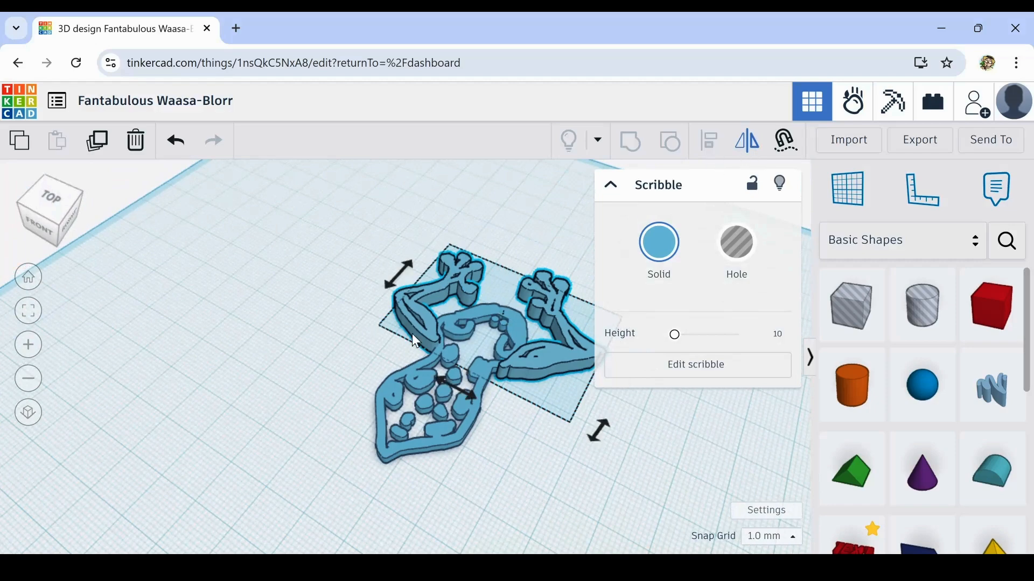
pyautogui.click(389, 282)
pyautogui.moveTo(477, 270)
pyautogui.mouseDown()
pyautogui.moveTo(451, 292)
pyautogui.moveTo(381, 409)
pyautogui.moveTo(370, 380)
pyautogui.moveTo(379, 372)
pyautogui.mouseUp()
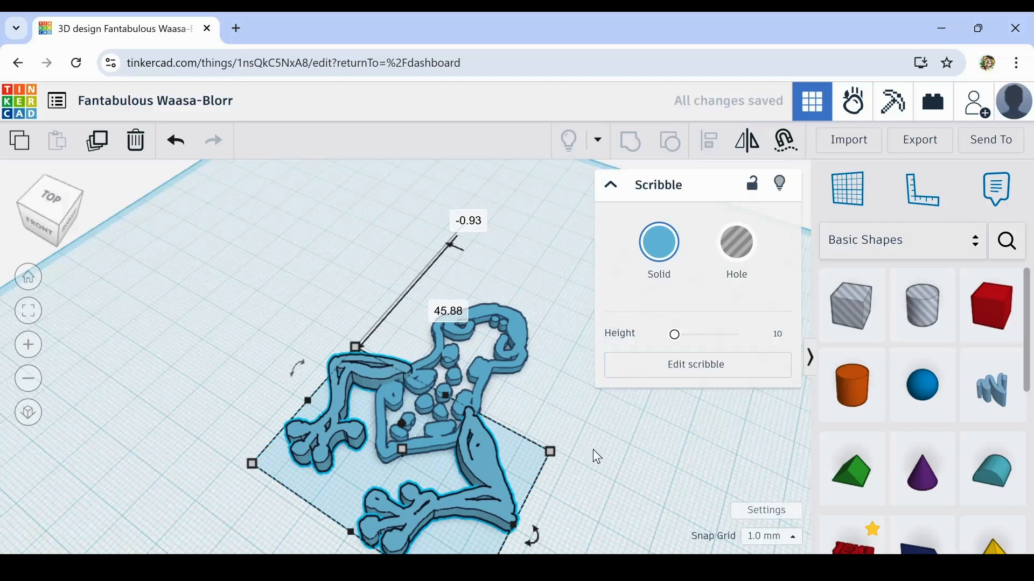
# Adjust the height of the frog-leg scribble to about 4.26 mm.
pyautogui.moveTo(592, 449)
pyautogui.mouseDown(button='right')
pyautogui.moveTo(325, 469)
pyautogui.moveTo(227, 461)
pyautogui.moveTo(331, 447)
pyautogui.mouseUp(button='right')
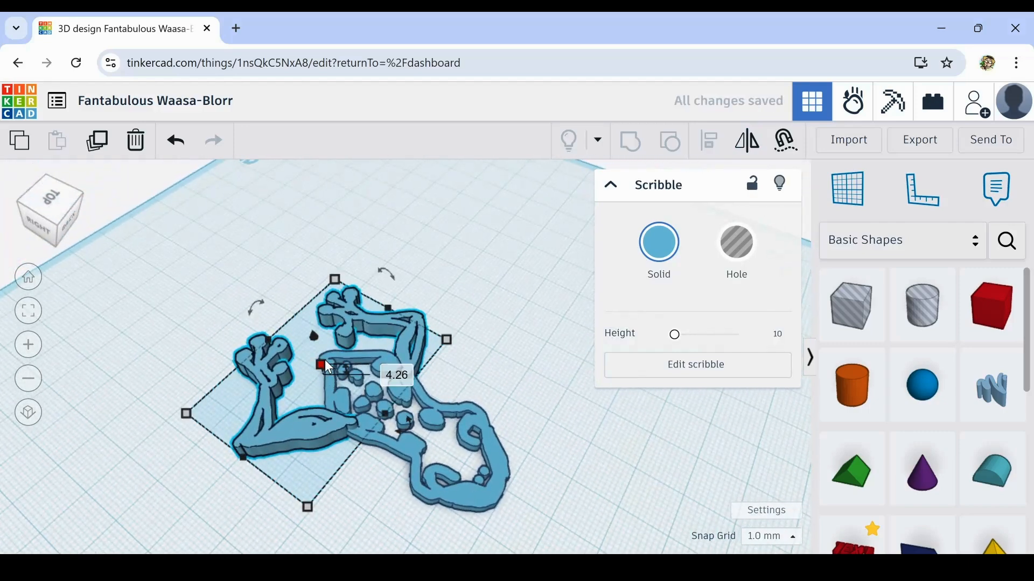
pyautogui.moveTo(324, 359); pyautogui.dragTo(328, 369)
pyautogui.moveTo(202, 393); pyautogui.dragTo(556, 398, button='right')
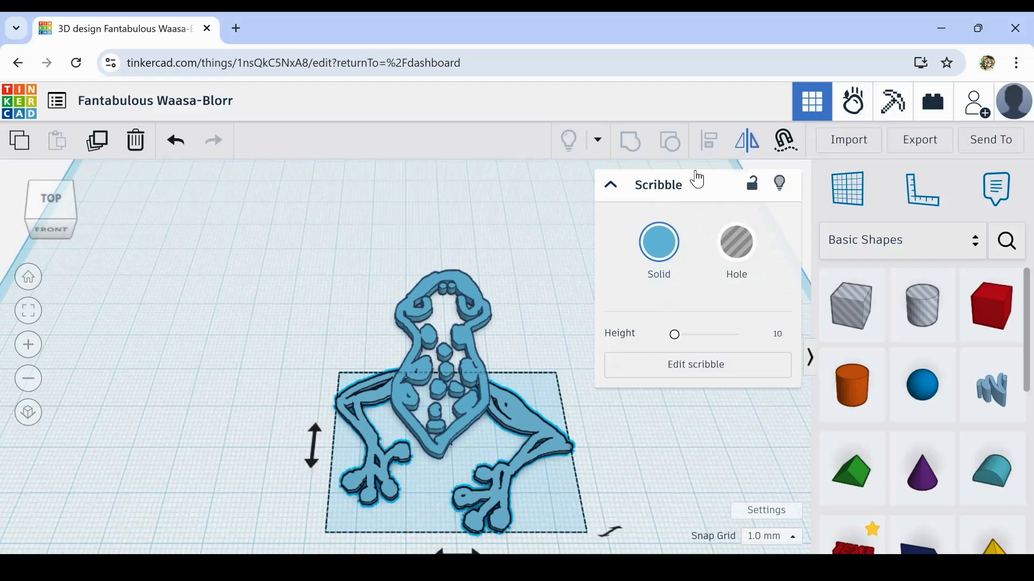
# Mirror the frog legs front to back again and move them about 39 mm back beside the head.
pyautogui.moveTo(308, 439); pyautogui.dragTo(313, 429)
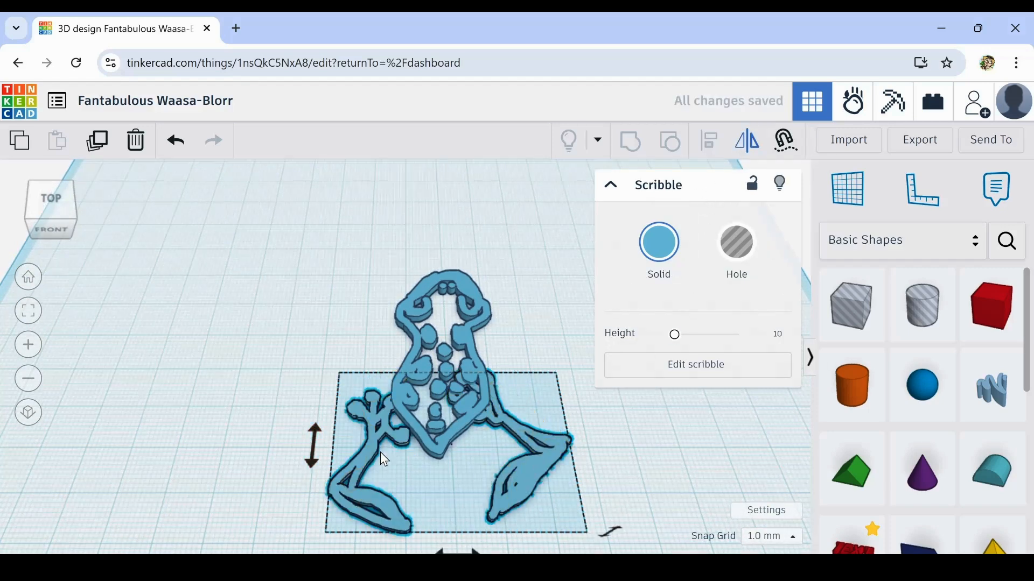
pyautogui.moveTo(359, 478)
pyautogui.mouseDown()
pyautogui.moveTo(386, 283)
pyautogui.moveTo(371, 323)
pyautogui.mouseUp()
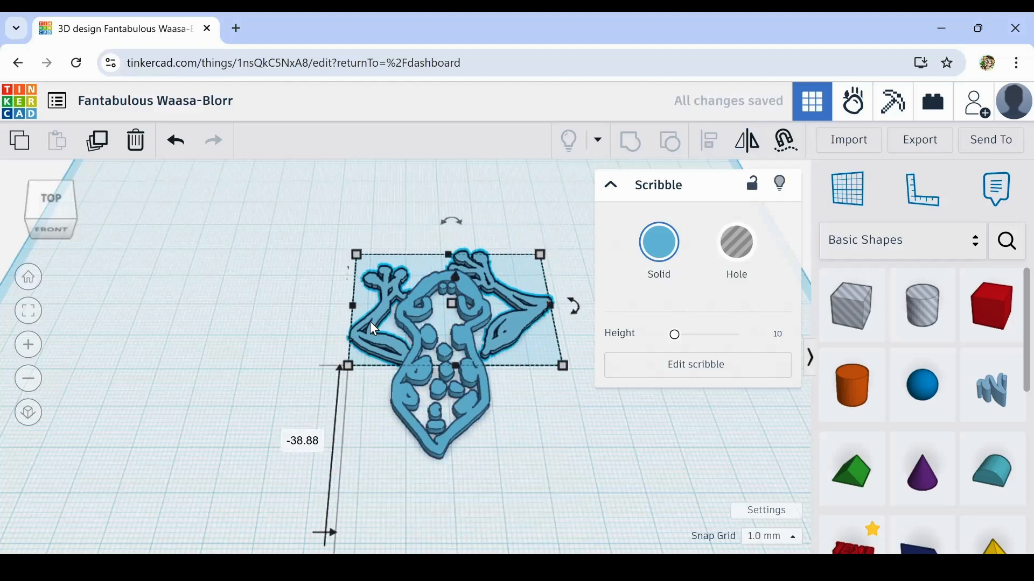
# Nudge the frog legs about 2 mm forward and 2 mm left, and enlarge them slightly to meet the body.
pyautogui.press('Down')
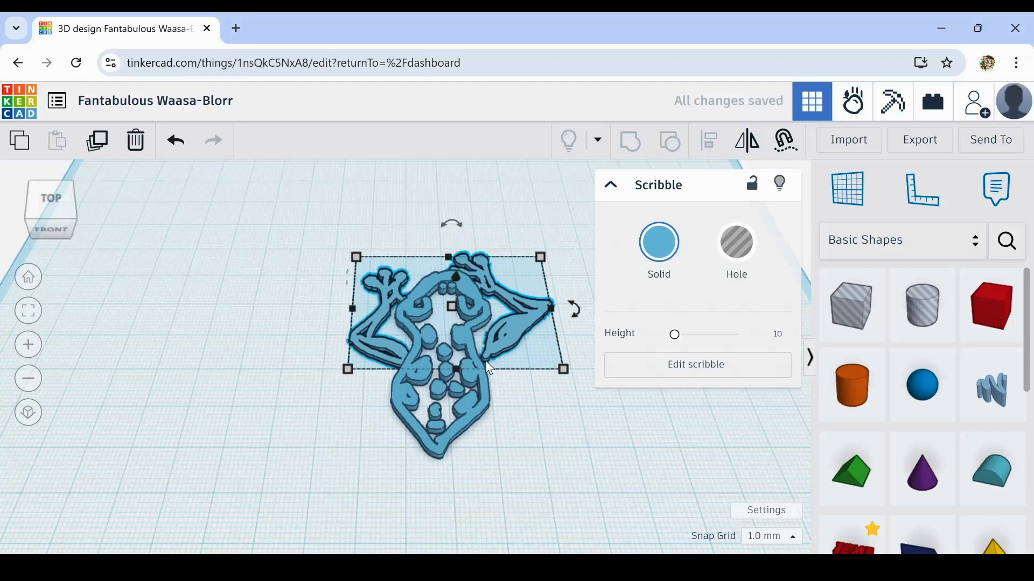
pyautogui.press('Left')
pyautogui.press('Left')
pyautogui.press('Down')
pyautogui.moveTo(474, 457)
pyautogui.mouseDown(button='right')
pyautogui.moveTo(346, 450)
pyautogui.moveTo(140, 382)
pyautogui.moveTo(196, 461)
pyautogui.moveTo(529, 463)
pyautogui.mouseUp(button='right')
pyautogui.press('Right')
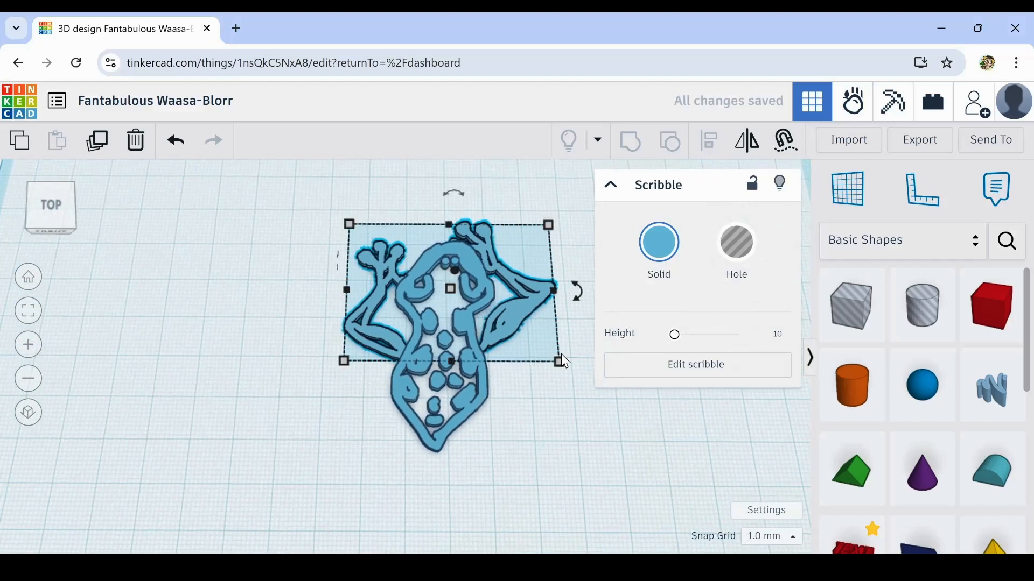
pyautogui.moveTo(562, 361); pyautogui.dragTo(569, 364)
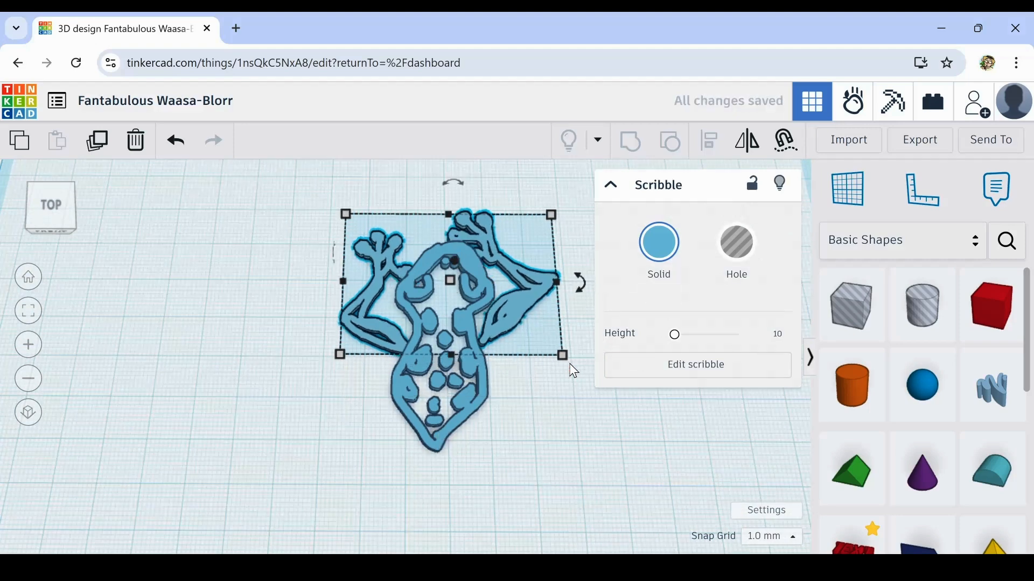
pyautogui.press('Left')
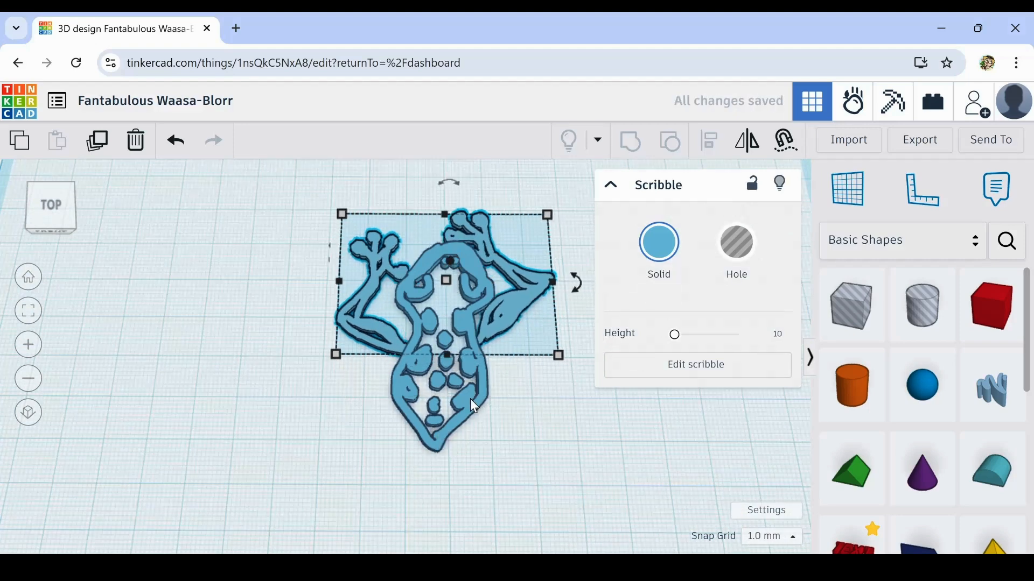
# Raise the height of the frog-leg scribble slightly and deselect it.
pyautogui.moveTo(470, 398)
pyautogui.mouseDown(button='right')
pyautogui.moveTo(430, 346)
pyautogui.moveTo(395, 354)
pyautogui.mouseUp(button='right')
pyautogui.scroll(3, 399, 349)
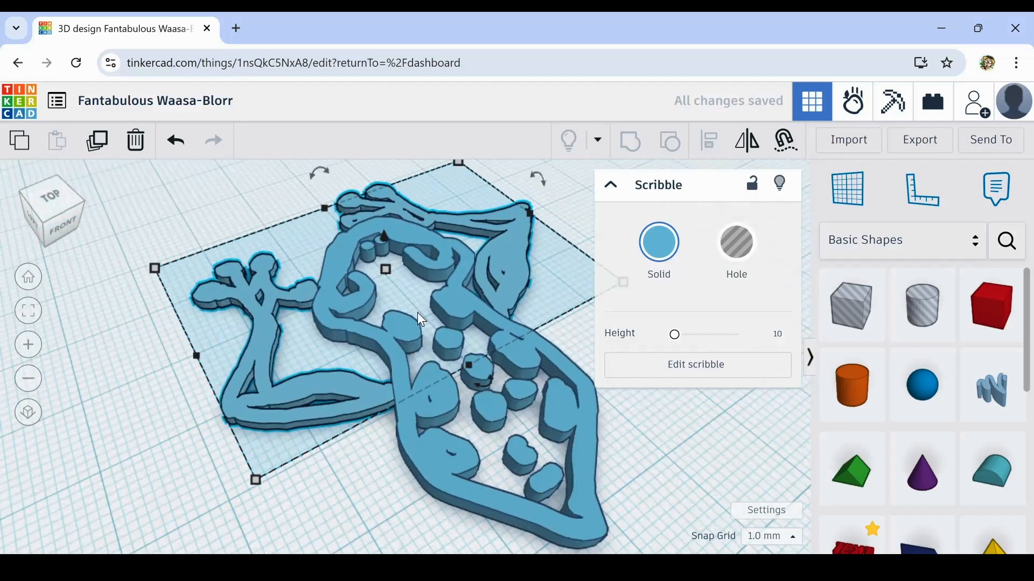
pyautogui.moveTo(388, 268); pyautogui.dragTo(387, 264)
pyautogui.click(391, 496)
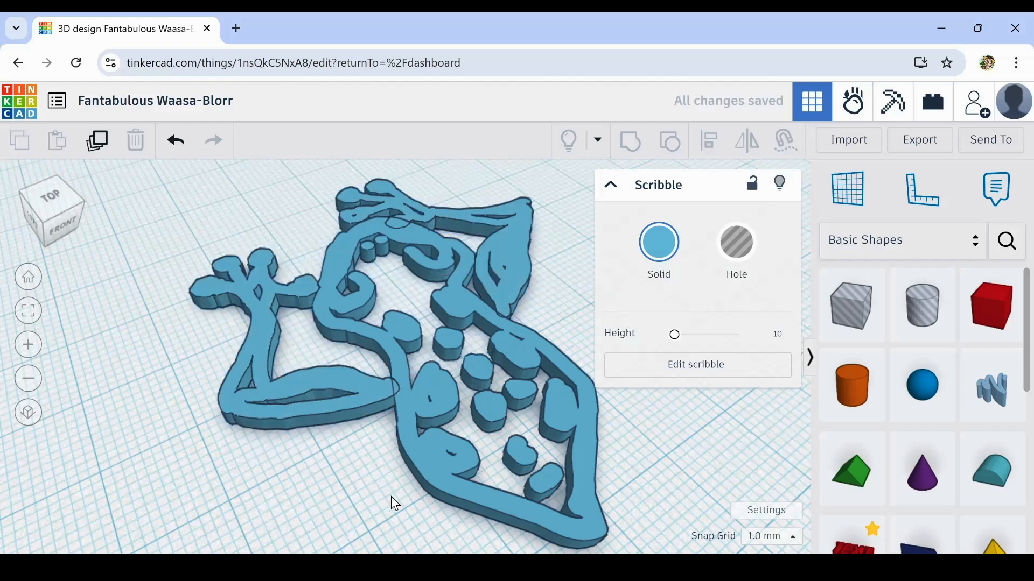
pyautogui.scroll(-3, 403, 484)
pyautogui.scroll(-1, 403, 483)
pyautogui.moveTo(612, 399); pyautogui.dragTo(494, 409, button='right')
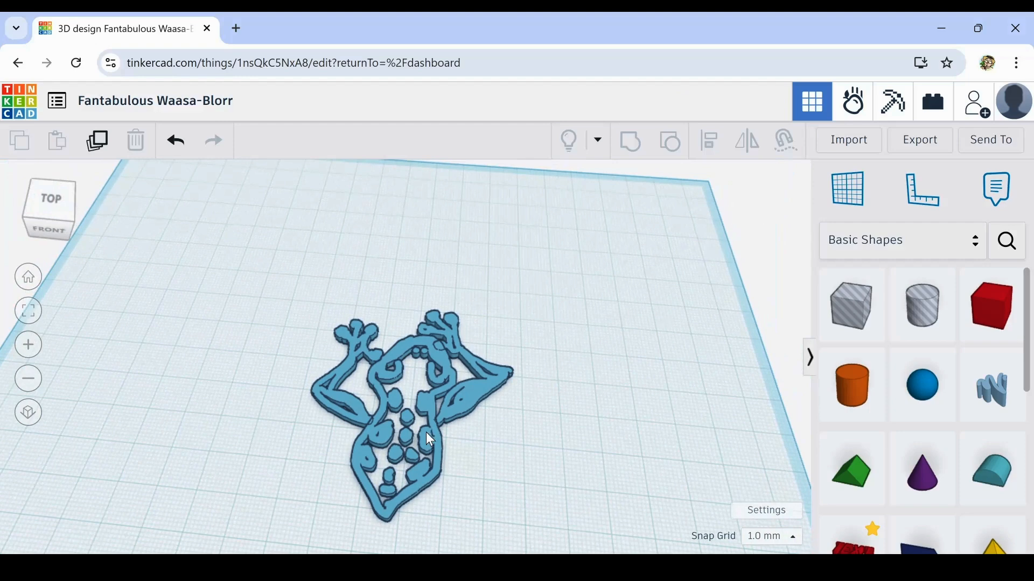
pyautogui.moveTo(502, 434); pyautogui.dragTo(517, 397, button='right')
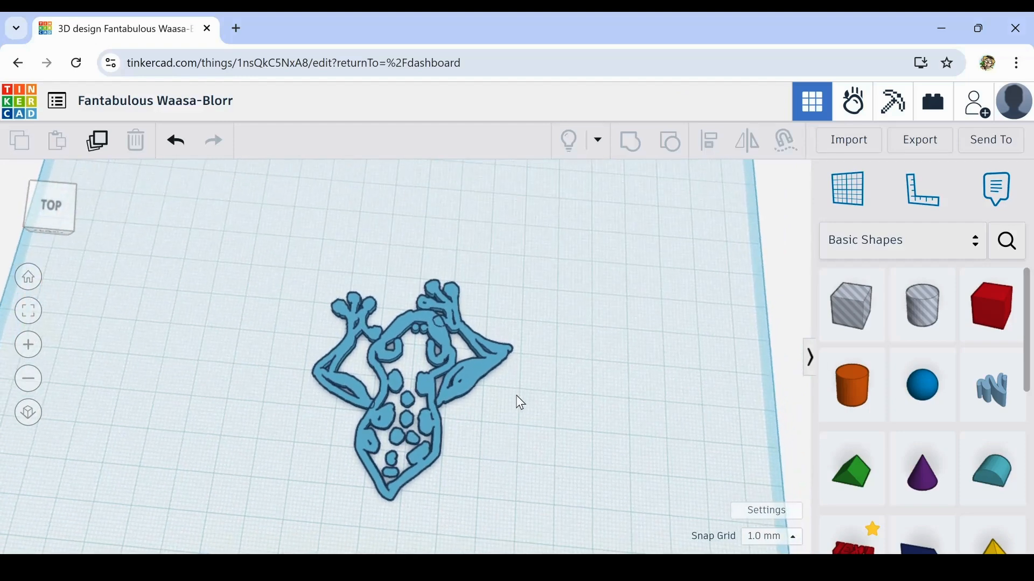
# Try to thicken the frog legs with a duplicate offset 1 to 2 mm to the right, and delete the duplicate.
pyautogui.scroll(2, 459, 366)
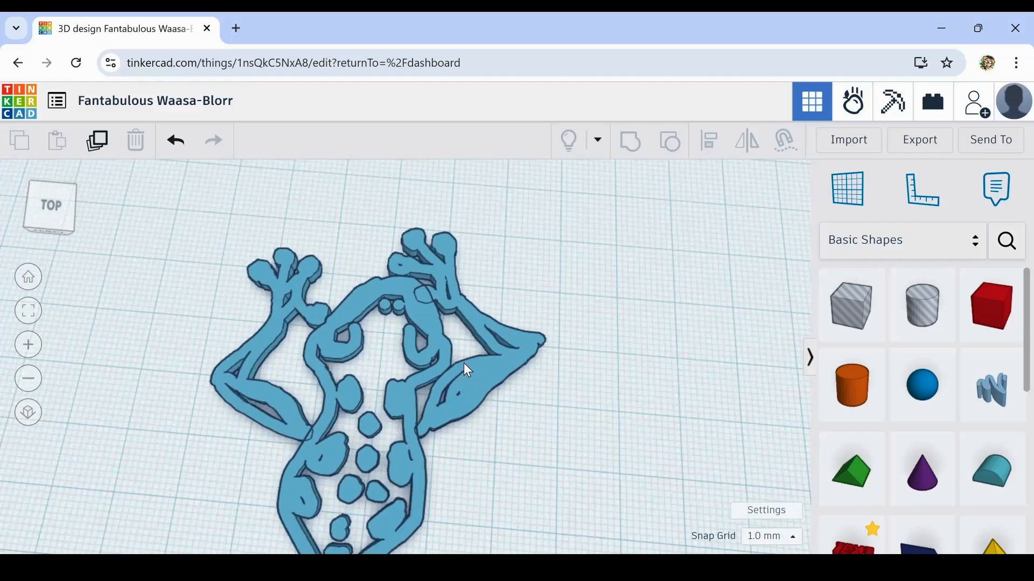
pyautogui.click(489, 364)
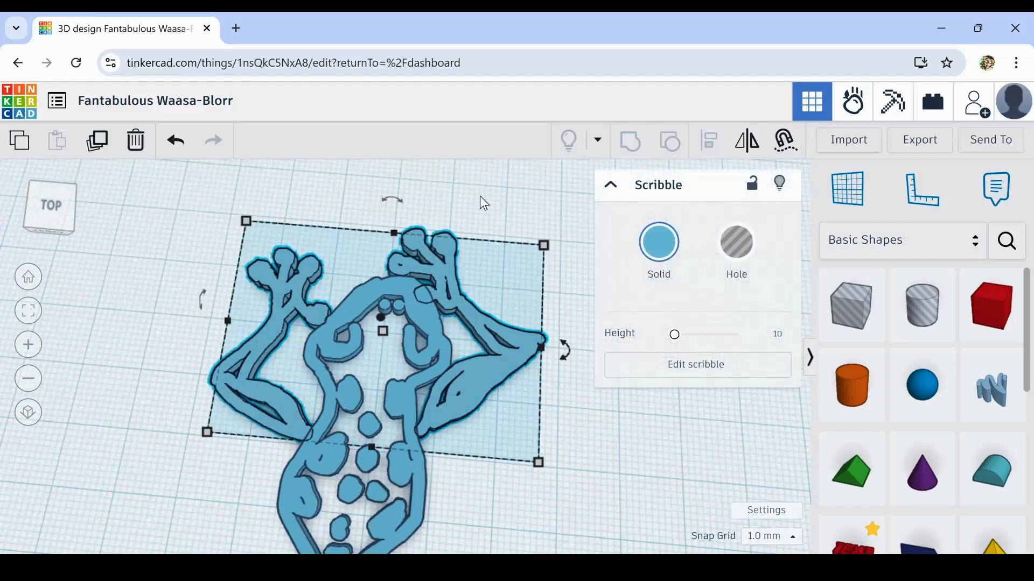
pyautogui.click(480, 197)
pyautogui.click(470, 378)
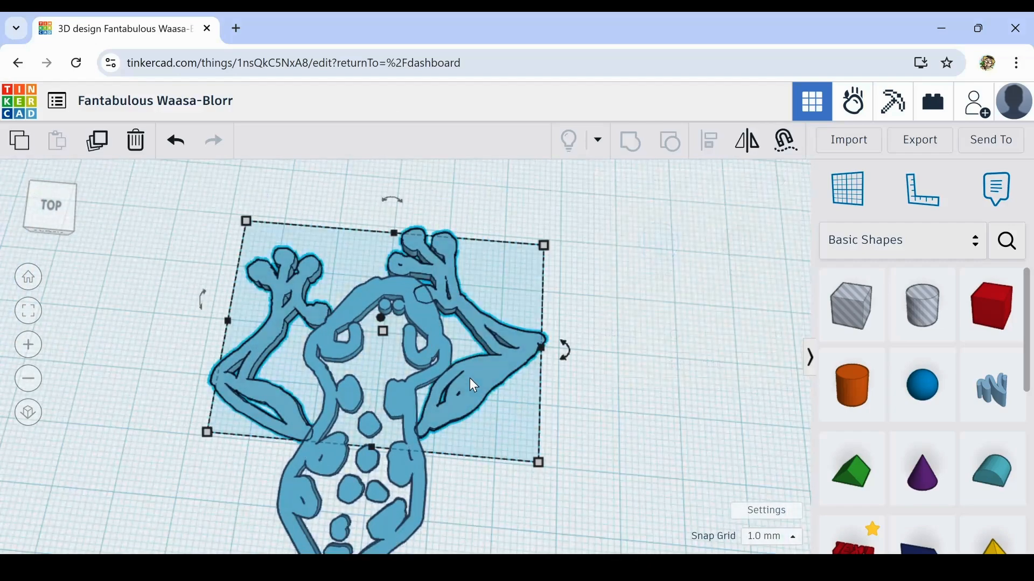
pyautogui.click(98, 144)
pyautogui.press('Right')
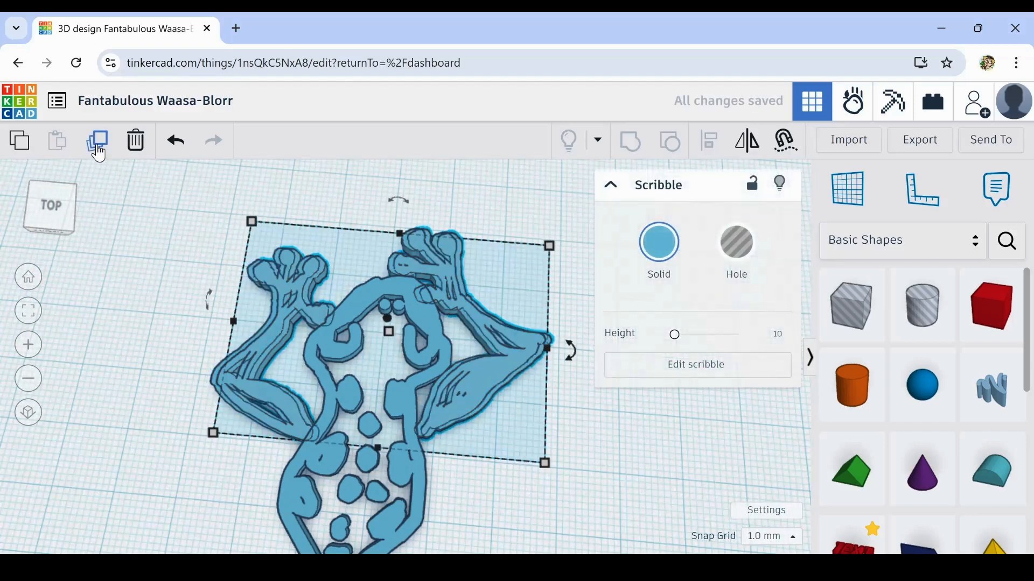
pyautogui.press('Right')
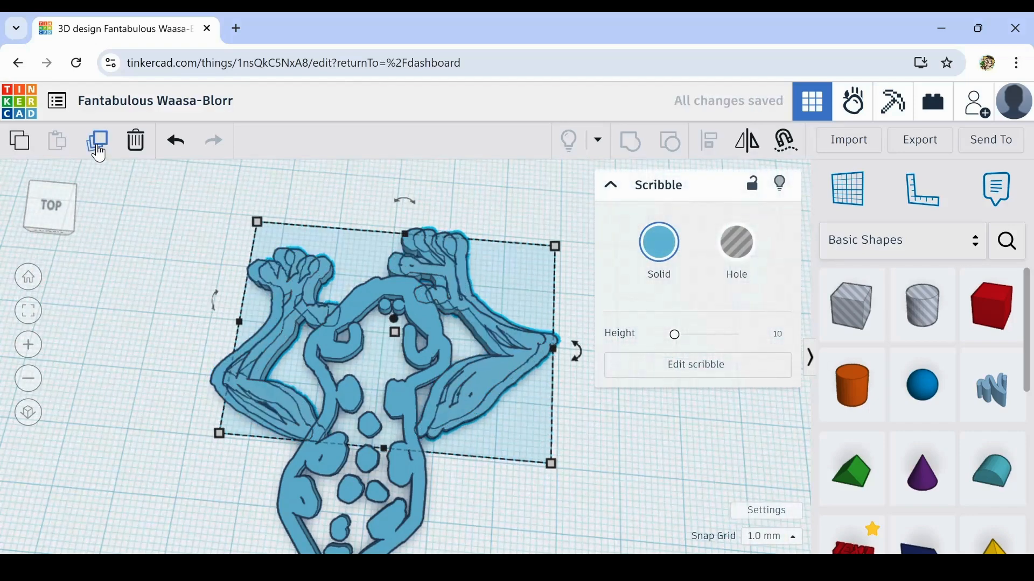
pyautogui.press('Left')
pyautogui.press('Left')
pyautogui.press('Right')
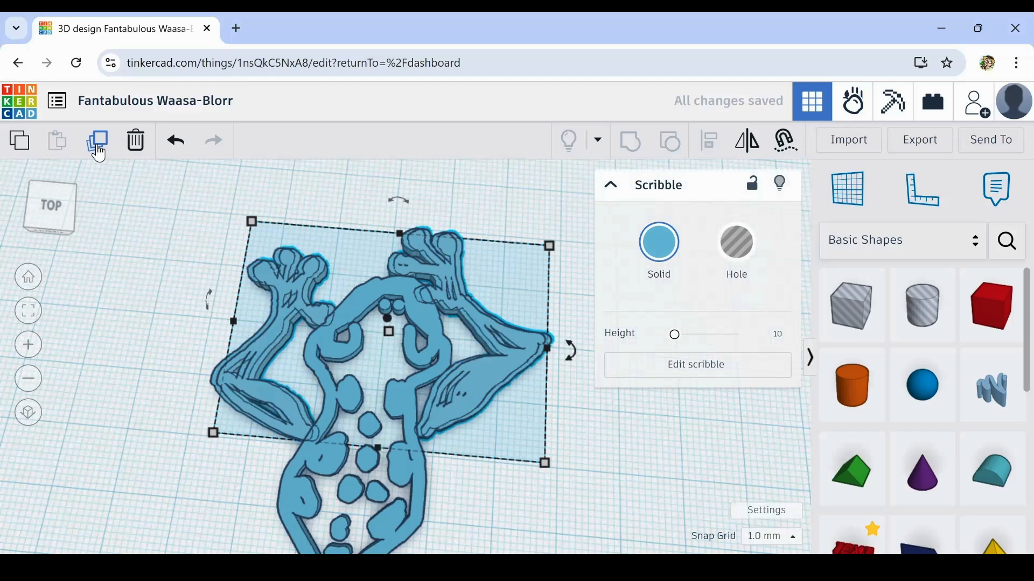
pyautogui.press('Left')
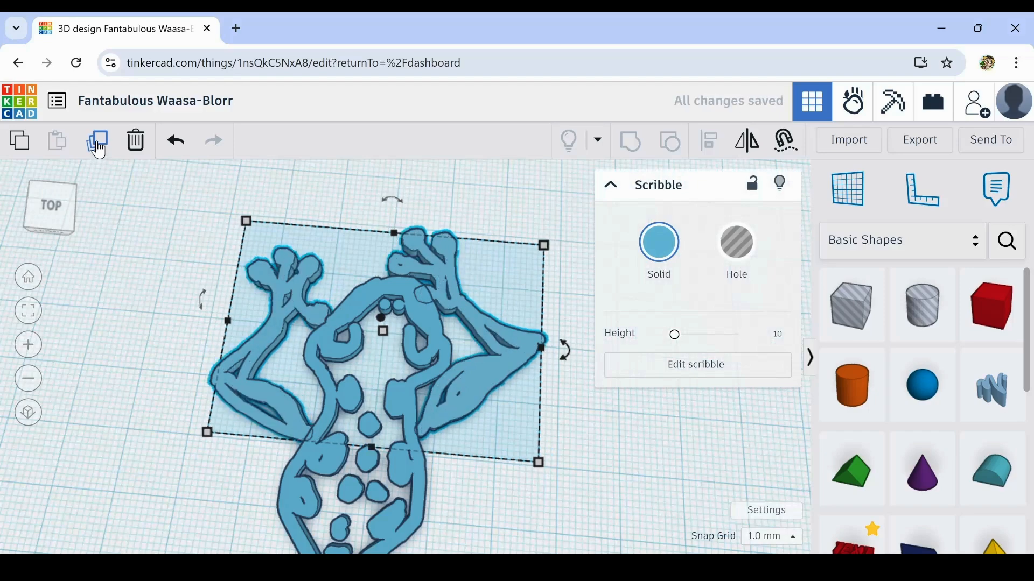
pyautogui.click(136, 144)
pyautogui.scroll(-3, 470, 341)
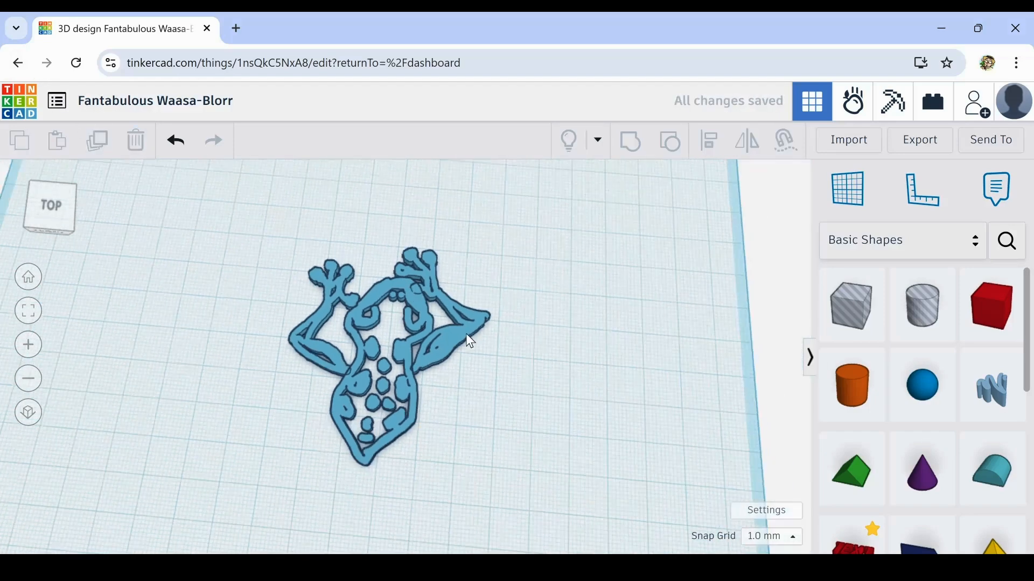
# Start a new scribble in front of the frog and draw the outline of a bent hind leg.
pyautogui.moveTo(488, 444); pyautogui.dragTo(530, 366, button='middle')
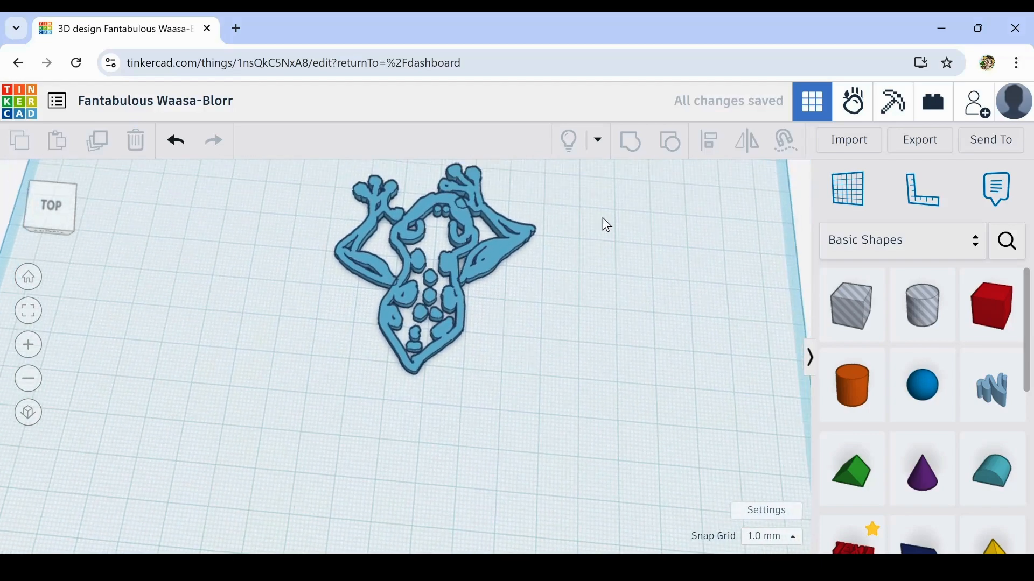
pyautogui.moveTo(591, 386)
pyautogui.mouseDown()
pyautogui.moveTo(495, 345)
pyautogui.moveTo(442, 372)
pyautogui.moveTo(485, 360)
pyautogui.mouseUp()
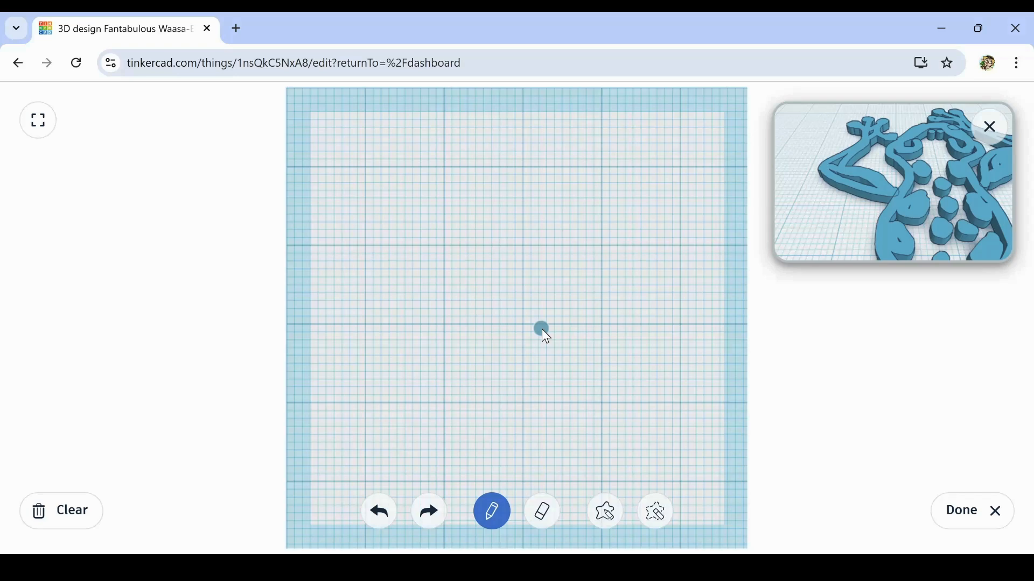
pyautogui.moveTo(536, 334)
pyautogui.mouseDown()
pyautogui.moveTo(675, 310)
pyautogui.moveTo(735, 395)
pyautogui.mouseUp()
pyautogui.moveTo(641, 307); pyautogui.dragTo(486, 413)
pyautogui.moveTo(670, 270); pyautogui.dragTo(622, 434)
pyautogui.moveTo(579, 400)
pyautogui.mouseDown()
pyautogui.moveTo(730, 388)
pyautogui.moveTo(694, 310)
pyautogui.moveTo(709, 375)
pyautogui.mouseUp()
# Draw a rounded, three-toed foot at the end of the hind leg, undoing and redrawing the first attempt.
pyautogui.click(541, 515)
pyautogui.click(491, 513)
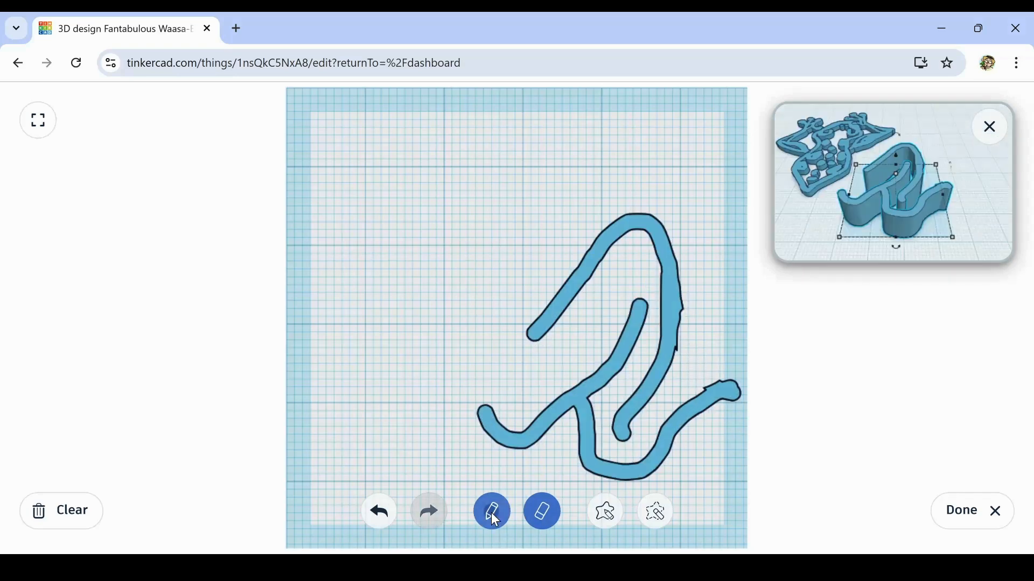
pyautogui.moveTo(636, 419)
pyautogui.mouseDown()
pyautogui.moveTo(711, 291)
pyautogui.moveTo(704, 301)
pyautogui.mouseUp()
pyautogui.moveTo(737, 289); pyautogui.dragTo(741, 316)
pyautogui.hotkey('ctrl', 'z')
pyautogui.hotkey('ctrl', 'z')
pyautogui.moveTo(637, 417); pyautogui.dragTo(704, 302)
pyautogui.moveTo(688, 353)
pyautogui.mouseDown()
pyautogui.moveTo(757, 274)
pyautogui.moveTo(712, 382)
pyautogui.moveTo(724, 401)
pyautogui.mouseUp()
# Draw an inner contour line along the thigh and add small round spots across the hind leg.
pyautogui.moveTo(640, 235)
pyautogui.mouseDown()
pyautogui.moveTo(544, 366)
pyautogui.moveTo(514, 366)
pyautogui.mouseUp()
pyautogui.moveTo(492, 366); pyautogui.dragTo(491, 380)
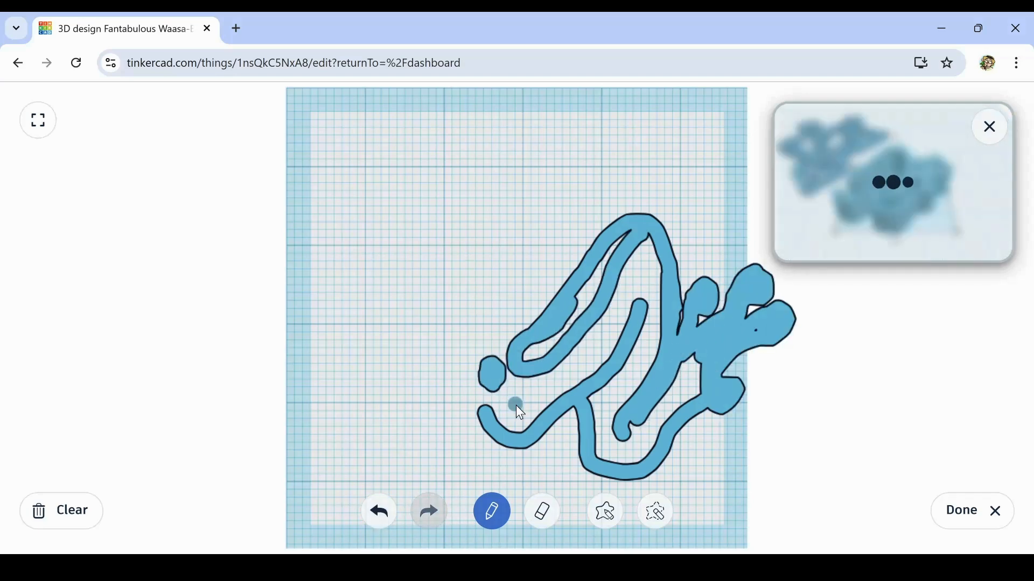
pyautogui.click(623, 311)
pyautogui.click(660, 343)
pyautogui.click(638, 370)
pyautogui.click(627, 389)
# Thicken the hind leg's heel, lower leg and thigh outlines and broaden its body end with extra strokes.
pyautogui.moveTo(583, 419); pyautogui.dragTo(591, 471)
pyautogui.moveTo(462, 429); pyautogui.dragTo(512, 441)
pyautogui.moveTo(648, 240); pyautogui.dragTo(661, 308)
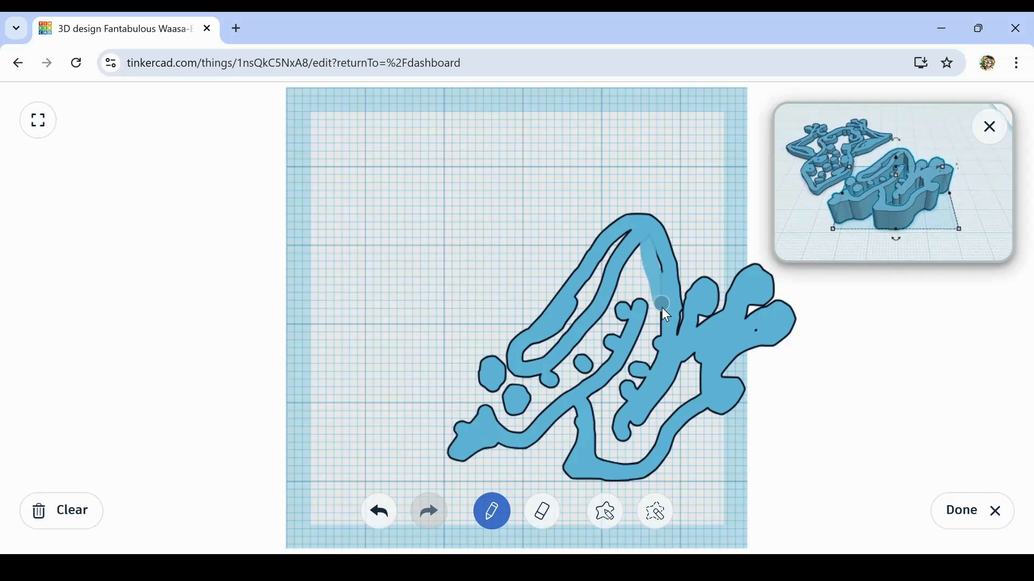
pyautogui.moveTo(617, 465)
pyautogui.mouseDown()
pyautogui.moveTo(695, 354)
pyautogui.moveTo(669, 390)
pyautogui.mouseUp()
pyautogui.moveTo(619, 364); pyautogui.dragTo(593, 455)
pyautogui.moveTo(615, 250); pyautogui.dragTo(521, 357)
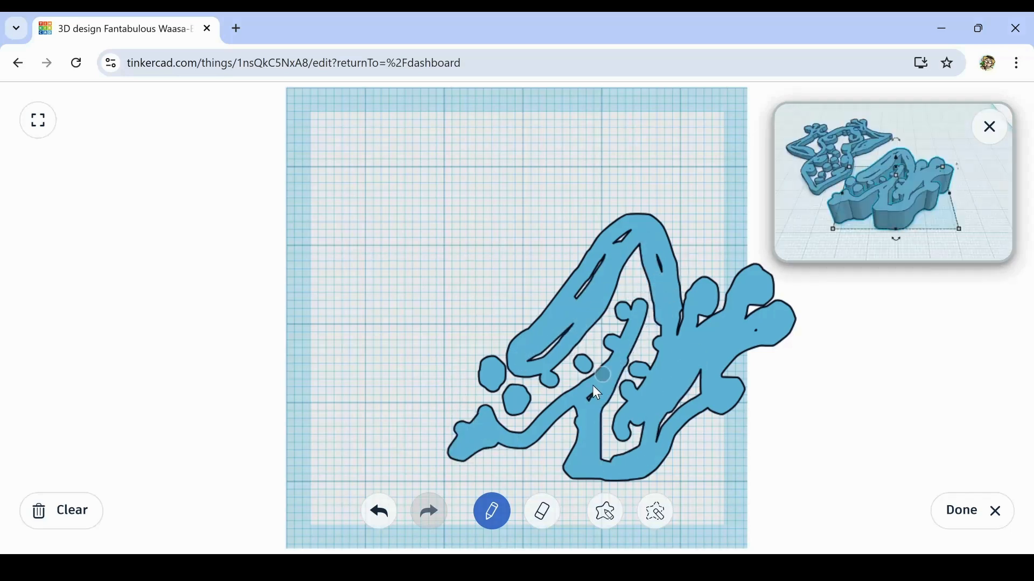
# Finish the hind-leg scribble and position it in front of the frog's body.
pyautogui.click(963, 512)
pyautogui.moveTo(559, 464); pyautogui.dragTo(418, 356)
pyautogui.moveTo(509, 467)
pyautogui.mouseDown(button='right')
pyautogui.moveTo(531, 527)
pyautogui.moveTo(557, 547)
pyautogui.mouseUp(button='right')
pyautogui.moveTo(423, 406)
pyautogui.mouseDown(button='right')
pyautogui.moveTo(461, 439)
pyautogui.moveTo(396, 396)
pyautogui.mouseUp(button='right')
pyautogui.moveTo(414, 375)
pyautogui.mouseDown()
pyautogui.moveTo(447, 460)
pyautogui.moveTo(463, 474)
pyautogui.mouseUp()
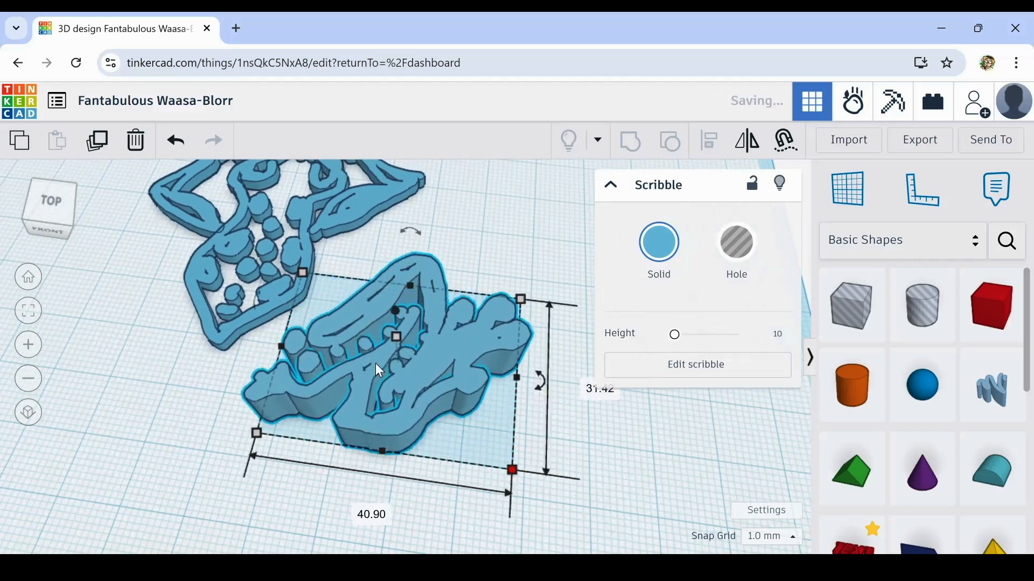
# Set the hind leg's height to 2 mm.
pyautogui.click(283, 250)
pyautogui.click(409, 348)
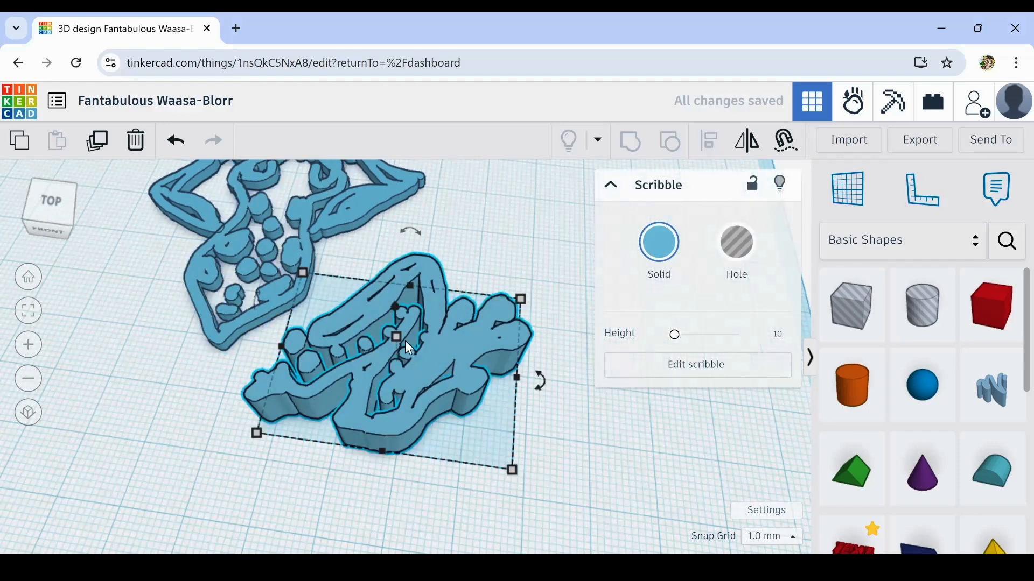
pyautogui.moveTo(399, 336)
pyautogui.click(469, 350)
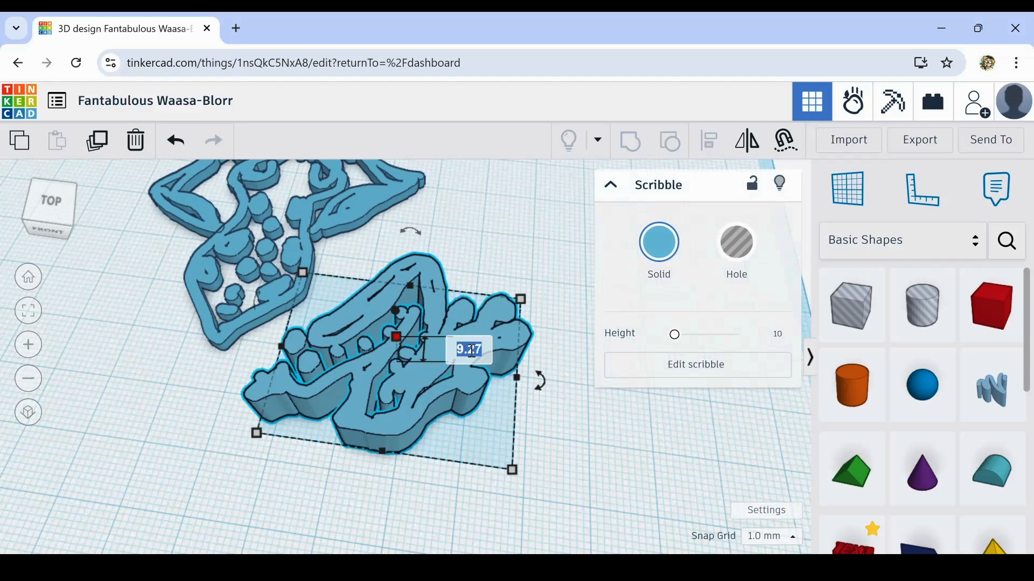
pyautogui.press('Return')
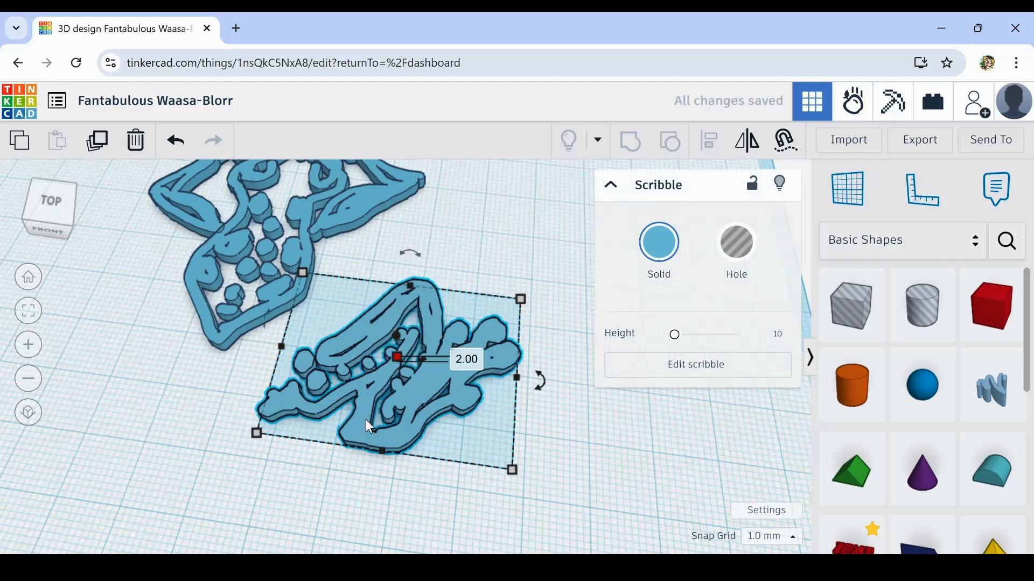
# Move the hind leg against the right rear of the frog's body, shrink it, and shift it about 5.5 mm forward.
pyautogui.moveTo(366, 419)
pyautogui.mouseDown()
pyautogui.moveTo(343, 318)
pyautogui.moveTo(334, 325)
pyautogui.mouseUp()
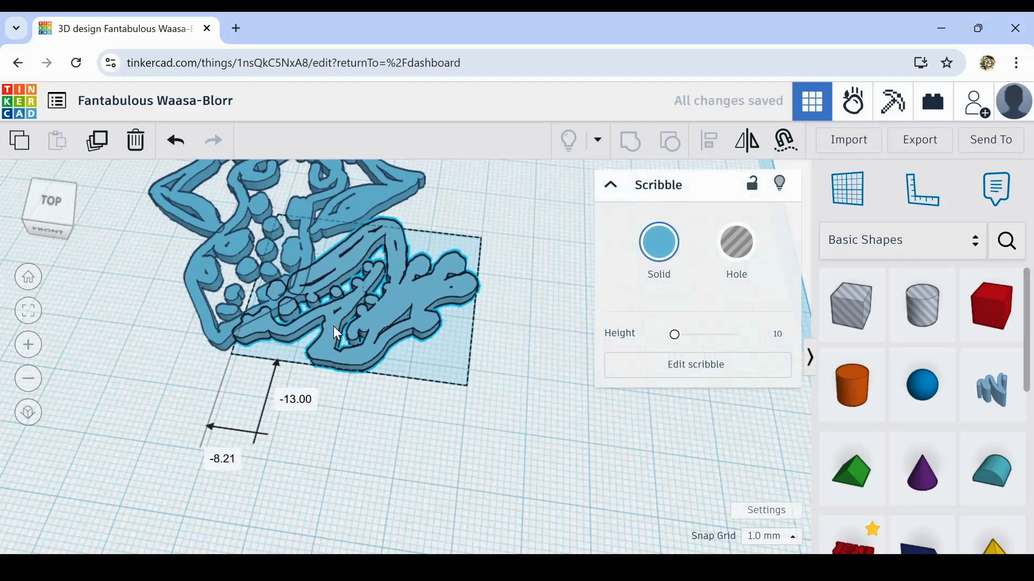
pyautogui.moveTo(468, 386)
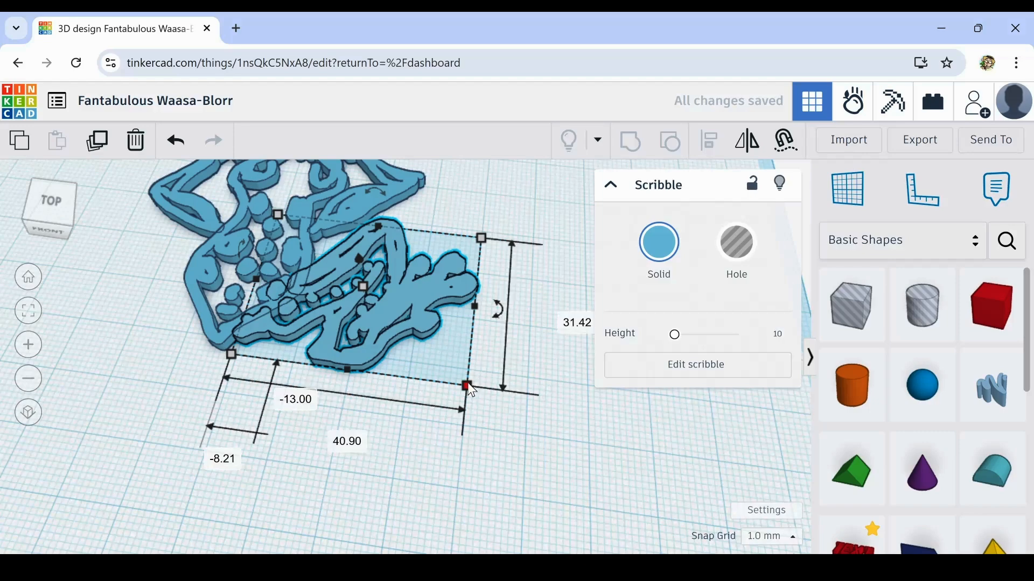
pyautogui.moveTo(467, 385); pyautogui.dragTo(435, 346)
pyautogui.moveTo(350, 417); pyautogui.dragTo(356, 458, button='right')
pyautogui.moveTo(356, 457); pyautogui.dragTo(514, 529, button='middle')
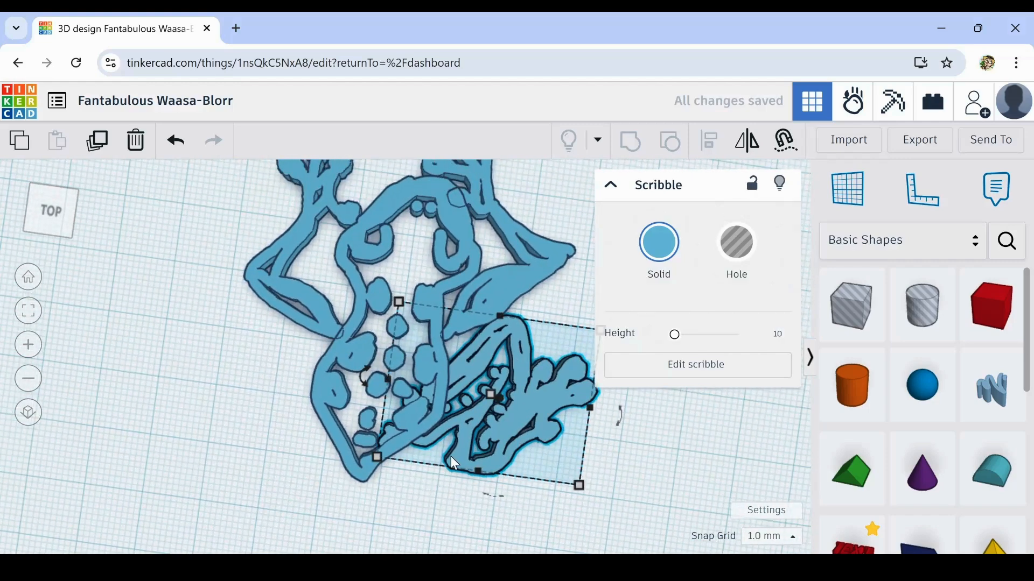
pyautogui.moveTo(467, 438); pyautogui.dragTo(454, 462)
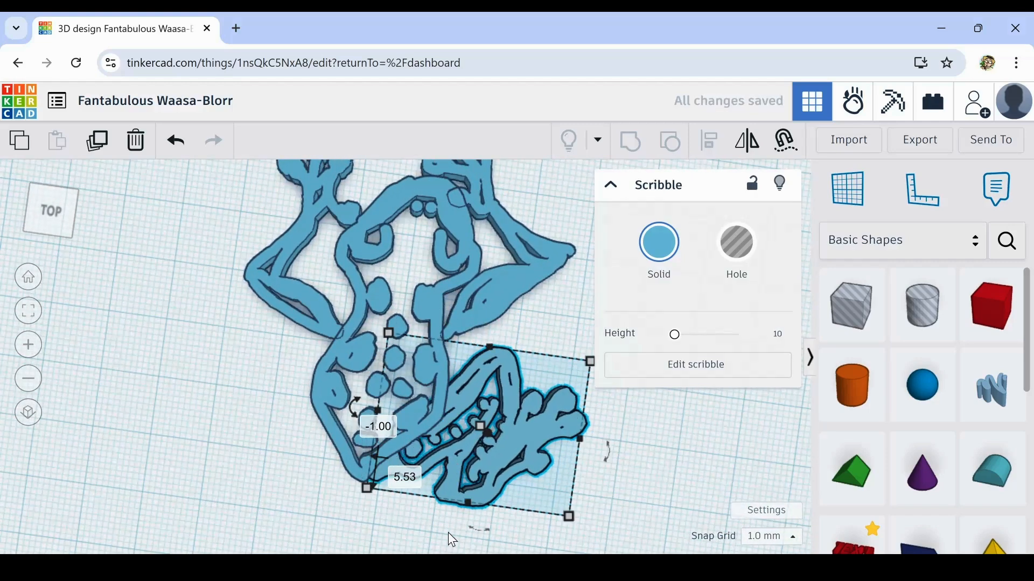
# Set the resized hind leg's height to 2 mm again and deselect it.
pyautogui.moveTo(452, 540); pyautogui.dragTo(455, 498, button='right')
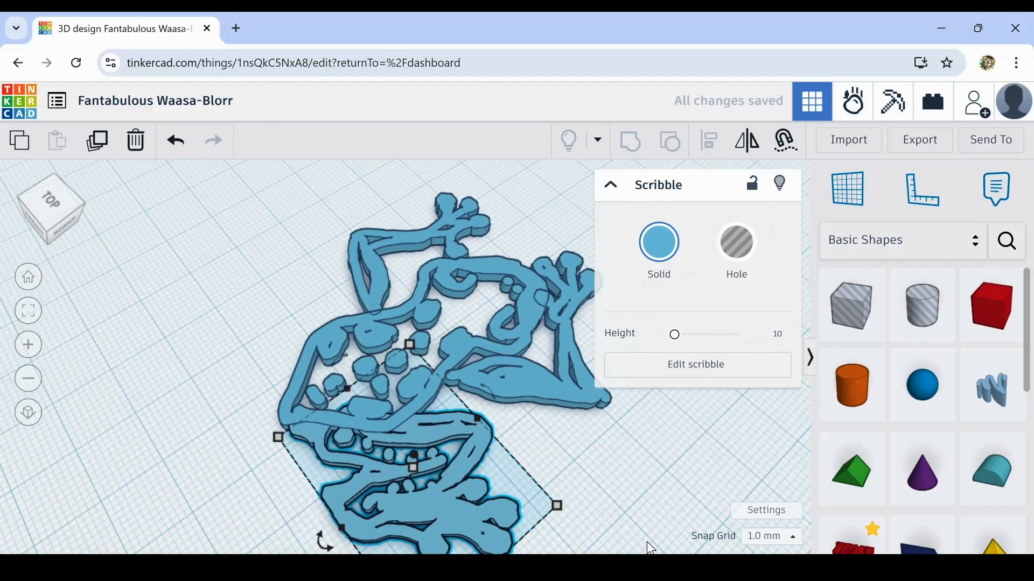
pyautogui.moveTo(647, 542); pyautogui.dragTo(638, 479, button='middle')
pyautogui.moveTo(406, 402)
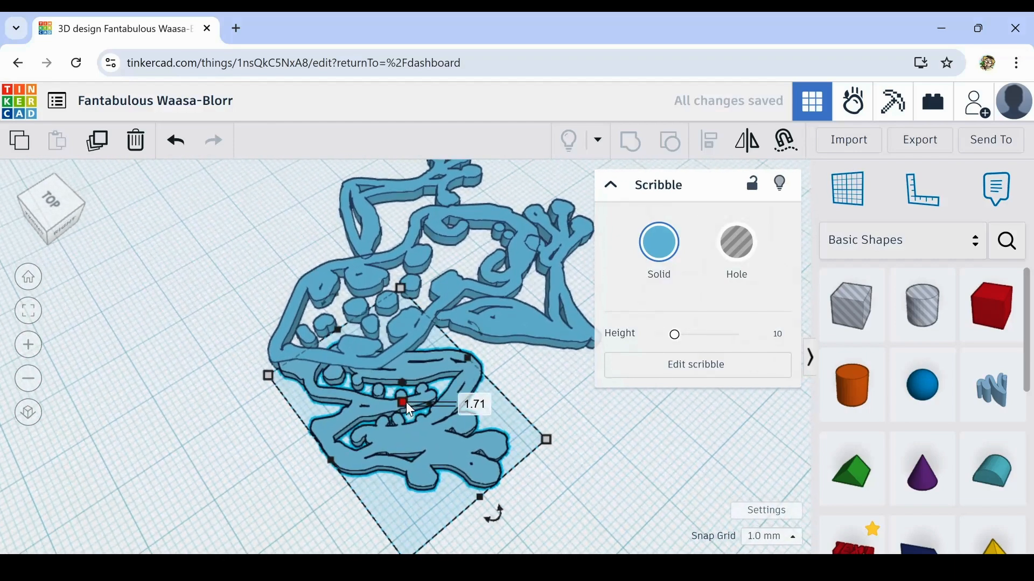
pyautogui.click(476, 403)
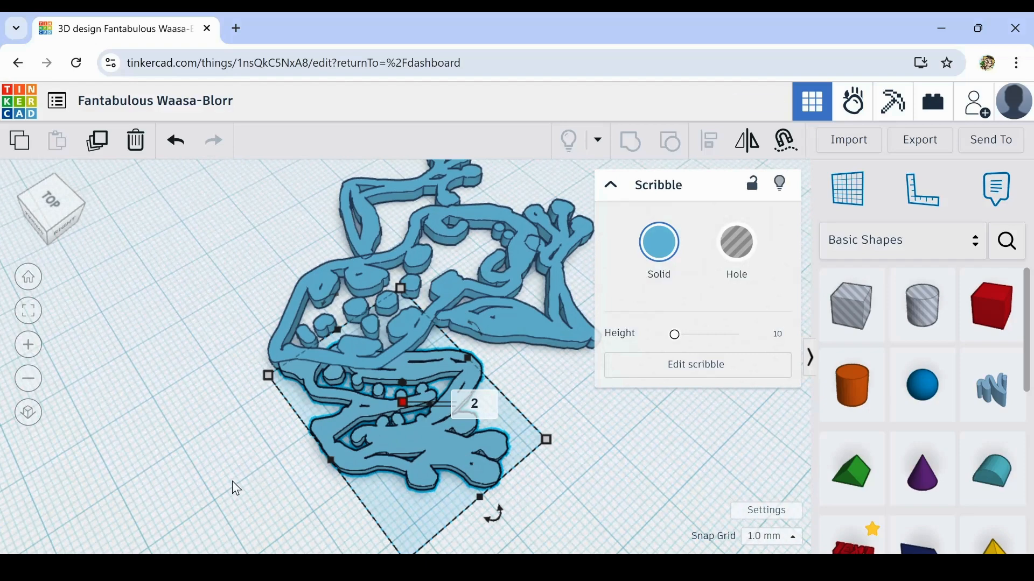
pyautogui.moveTo(233, 482); pyautogui.dragTo(285, 471, button='right')
pyautogui.scroll(-5, 285, 472)
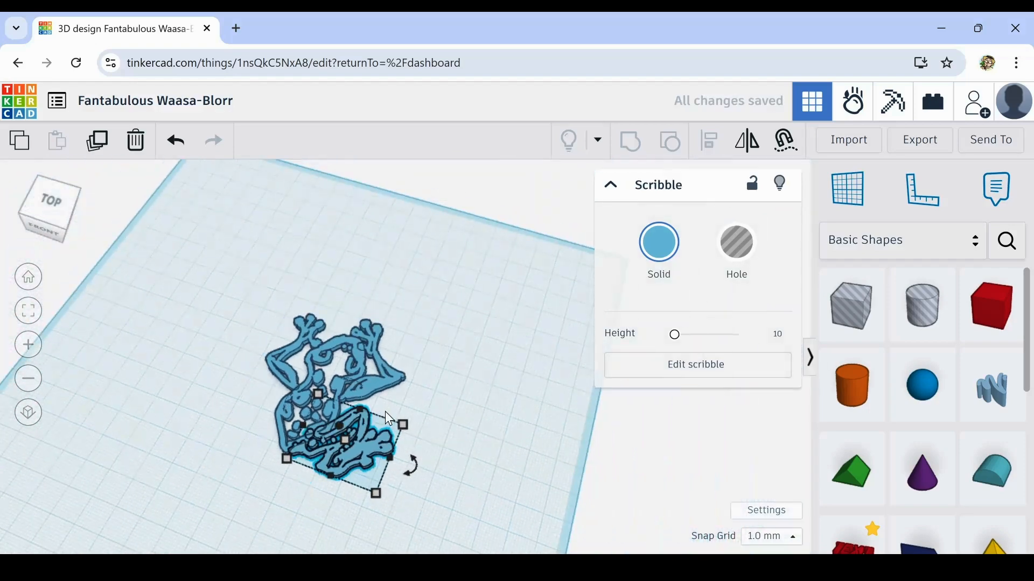
pyautogui.moveTo(473, 439); pyautogui.dragTo(599, 345, button='middle')
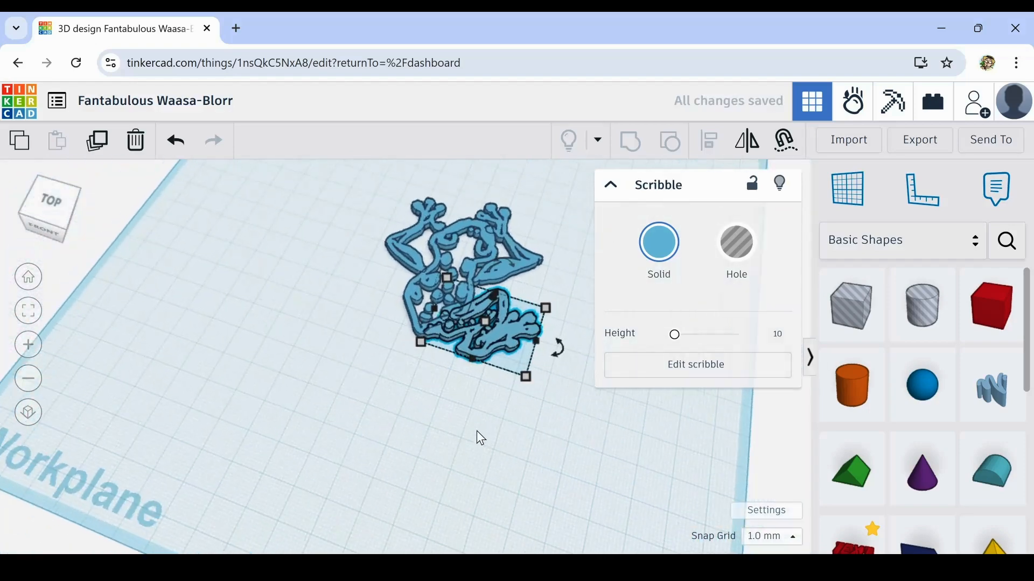
pyautogui.click(477, 430)
pyautogui.moveTo(463, 413); pyautogui.dragTo(618, 415, button='right')
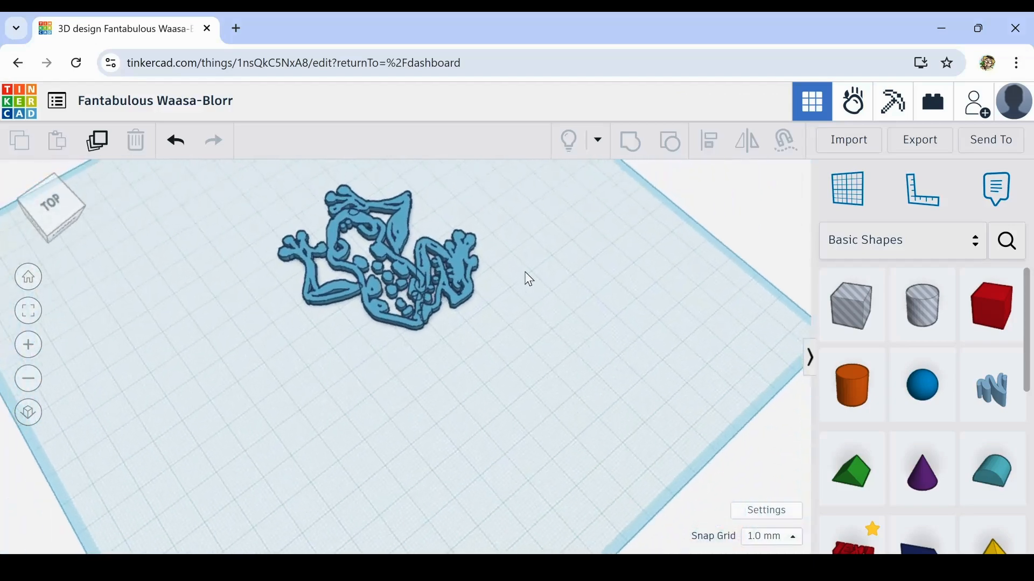
pyautogui.scroll(3, 512, 228)
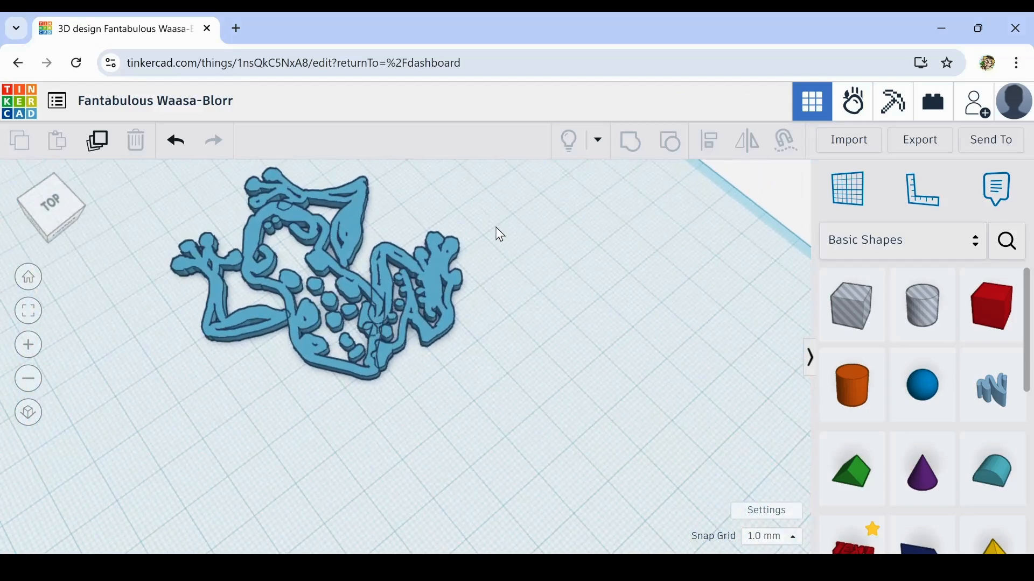
# Duplicate the hind leg and move the copy left to the opposite side of the frog's body.
pyautogui.click(444, 282)
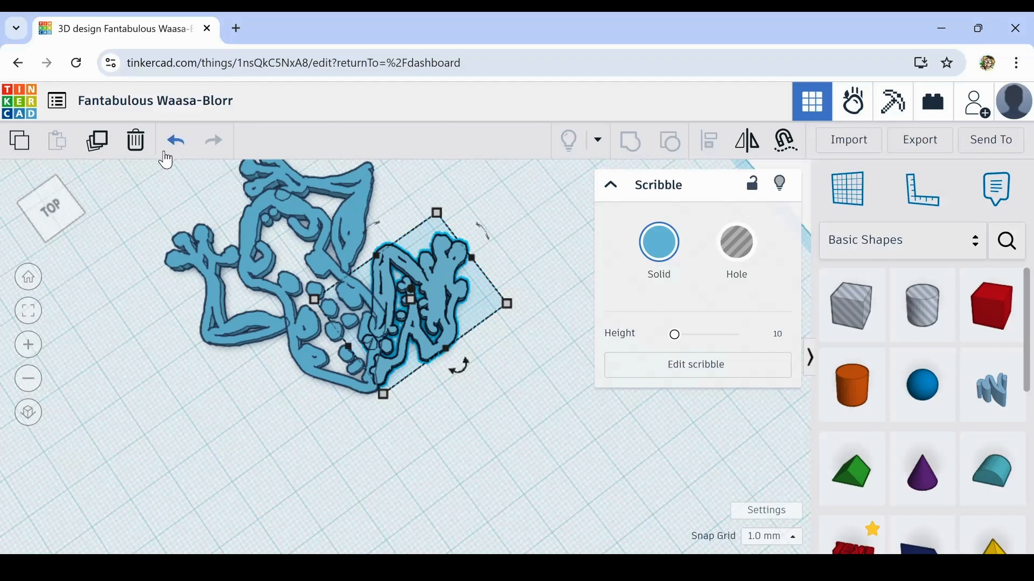
pyautogui.click(95, 144)
pyautogui.moveTo(363, 397); pyautogui.dragTo(280, 377, button='right')
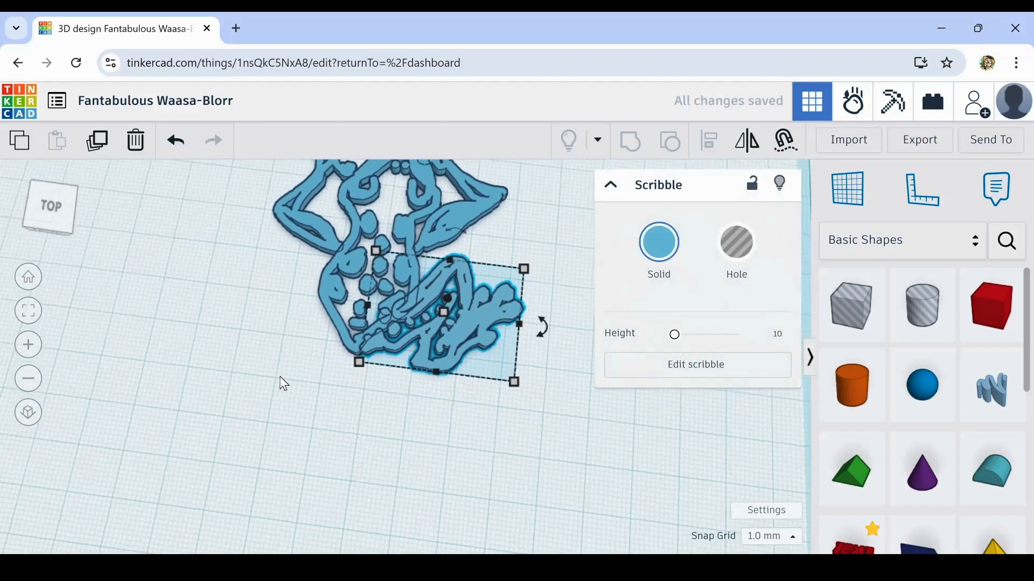
pyautogui.press('Left')
pyautogui.press('Left')
pyautogui.press('Left')
pyautogui.press('Left')
pyautogui.press('Left')
pyautogui.press('Left')
pyautogui.press('Left')
pyautogui.press('Left')
pyautogui.press('Left')
pyautogui.press('Left')
pyautogui.press('Left')
pyautogui.press('Left')
pyautogui.press('Left')
pyautogui.press('Left')
pyautogui.press('Left')
pyautogui.press('Left')
pyautogui.press('Left')
pyautogui.press('Left')
pyautogui.press('Left')
pyautogui.press('Left')
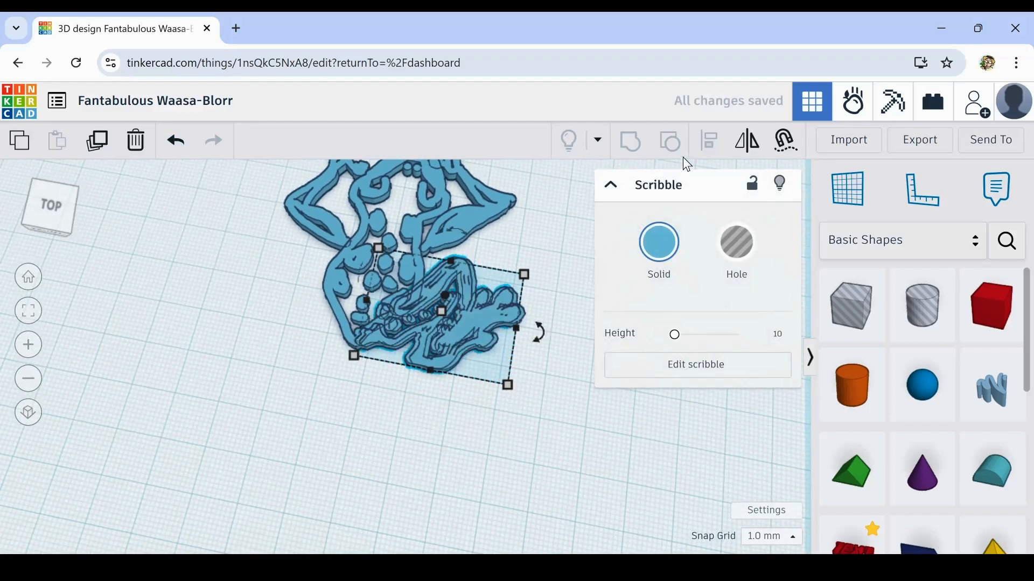
pyautogui.press('Left')
pyautogui.press('Left')
pyautogui.press('Left')
pyautogui.press('Left')
pyautogui.press('Left')
pyautogui.press('Left')
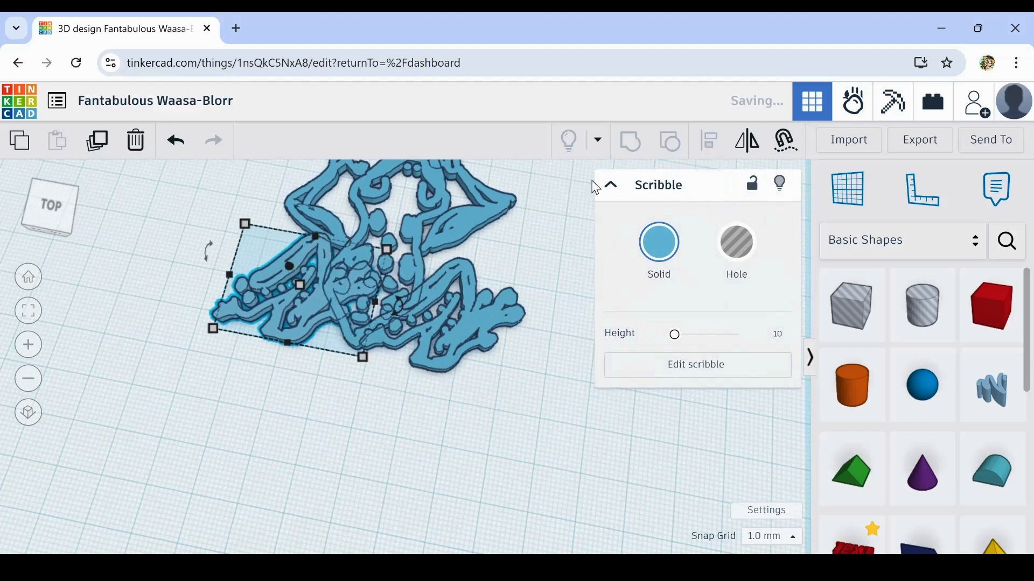
# Mirror the copied hind leg left to right so its foot points away from the body.
pyautogui.click(746, 143)
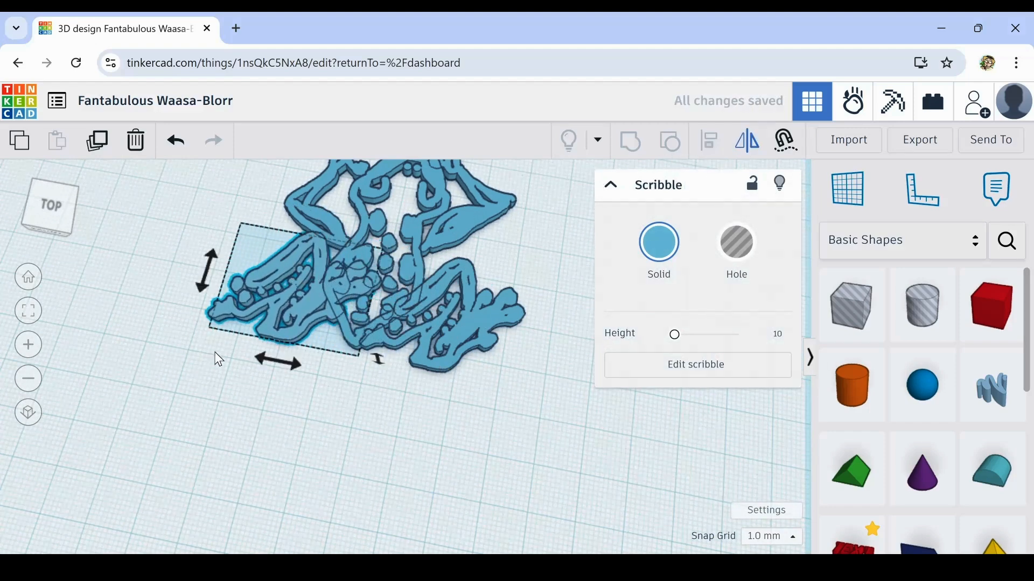
pyautogui.click(261, 361)
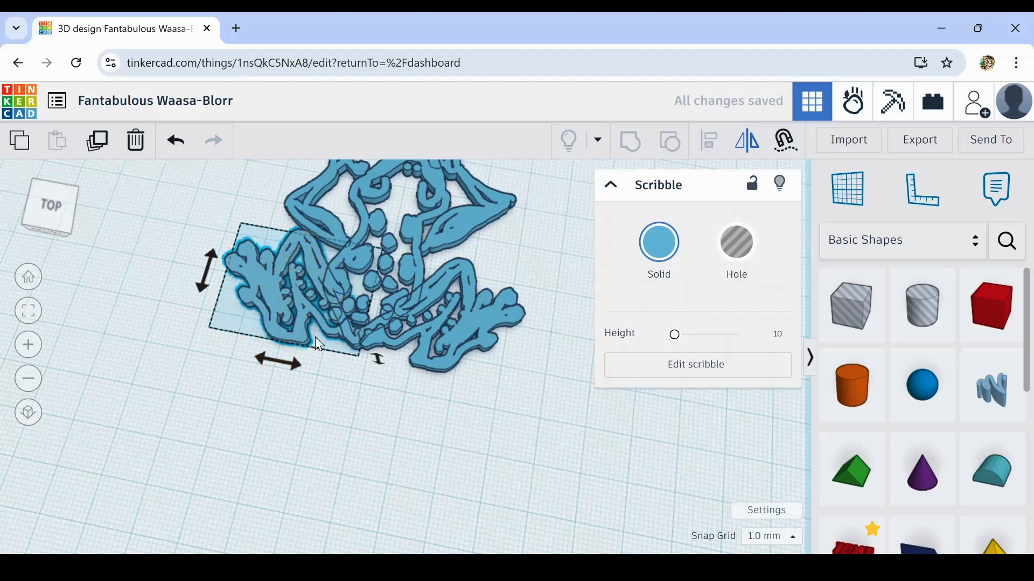
pyautogui.click(225, 356)
pyautogui.click(270, 314)
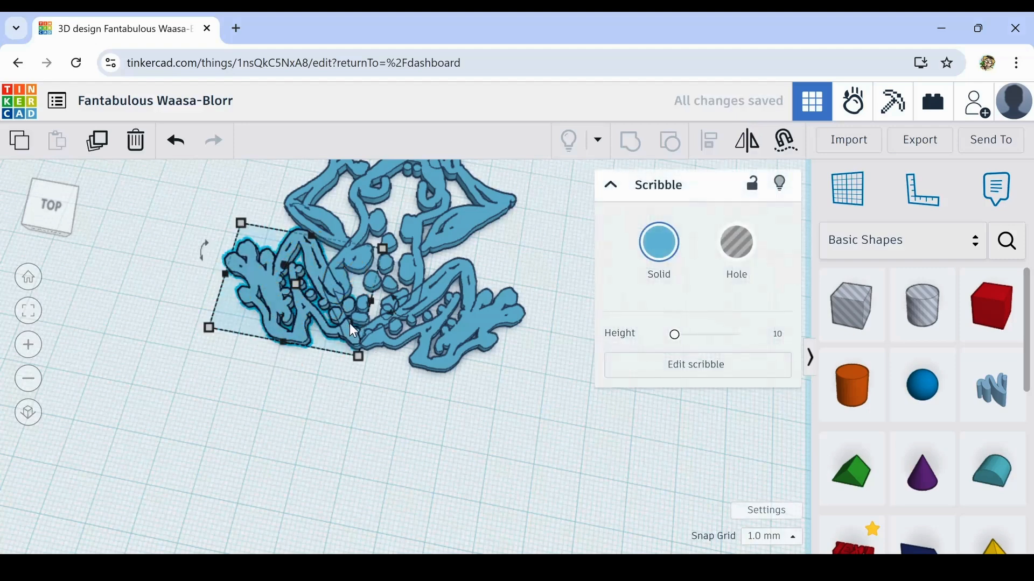
# Rotate the mirrored hind leg slightly, and nudge it 4 mm forward and 2 mm left.
pyautogui.moveTo(393, 308)
pyautogui.mouseDown()
pyautogui.moveTo(464, 292)
pyautogui.moveTo(499, 266)
pyautogui.mouseUp()
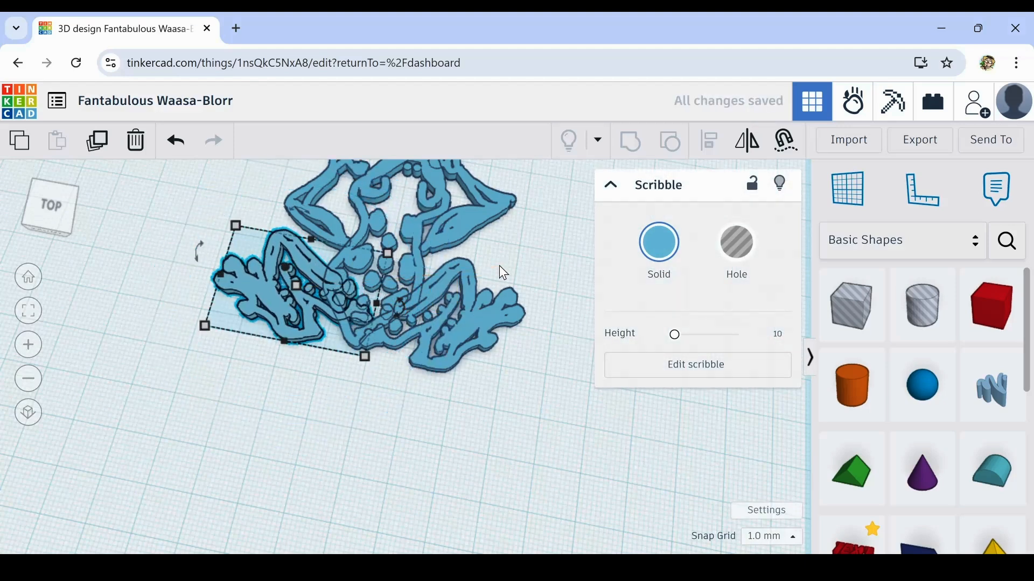
pyautogui.press('Down')
pyautogui.press('Down')
pyautogui.press('Down')
pyautogui.press('Left')
pyautogui.press('Left')
pyautogui.press('Down')
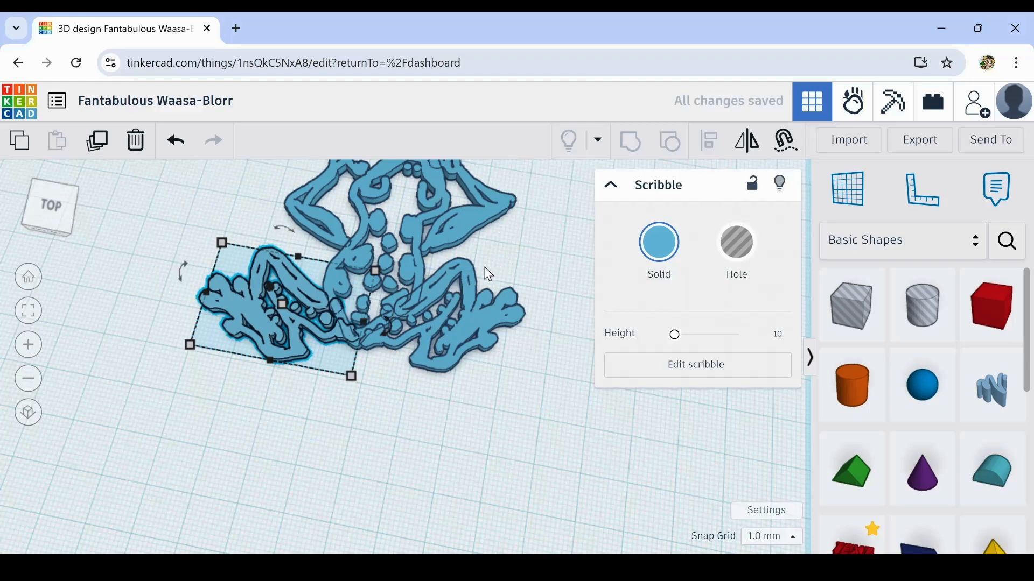
# Fine-tune the mirrored leg's rotation, nudge it 2 mm forward and 1 mm right, and deselect it.
pyautogui.moveTo(212, 478)
pyautogui.mouseDown(button='right')
pyautogui.moveTo(357, 524)
pyautogui.moveTo(410, 505)
pyautogui.moveTo(266, 524)
pyautogui.moveTo(197, 515)
pyautogui.mouseUp(button='right')
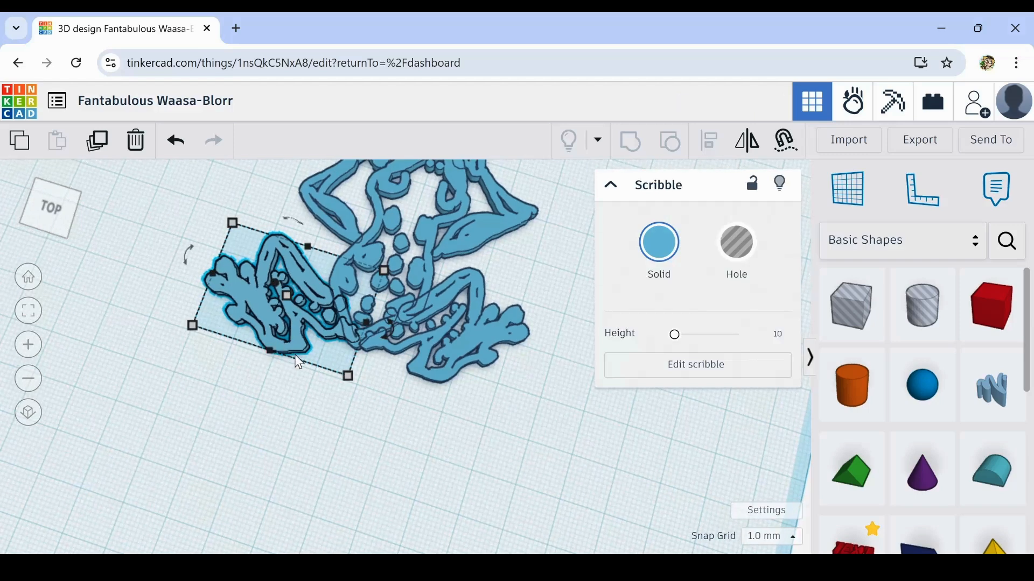
pyautogui.moveTo(389, 330)
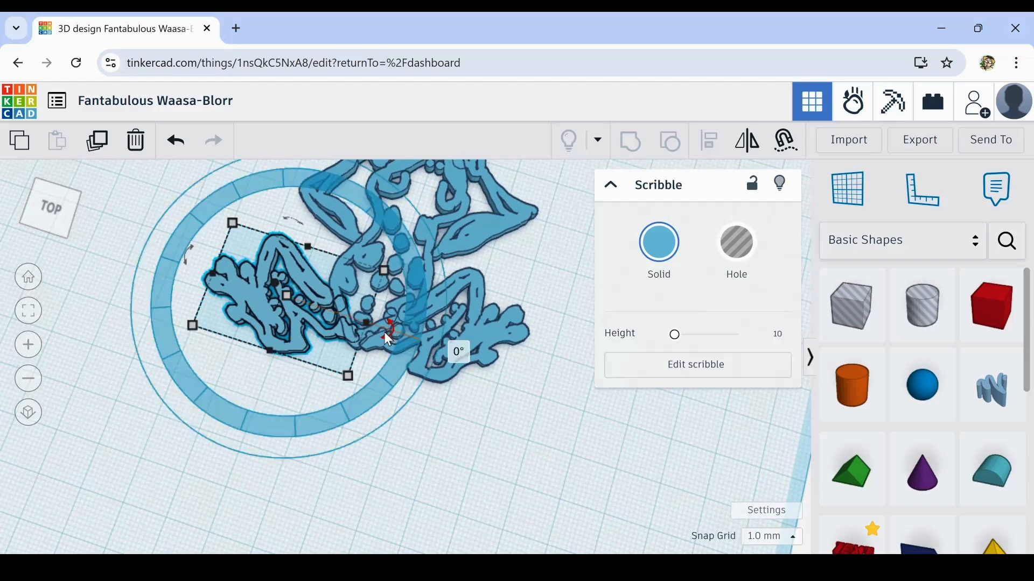
pyautogui.moveTo(386, 335); pyautogui.dragTo(416, 334)
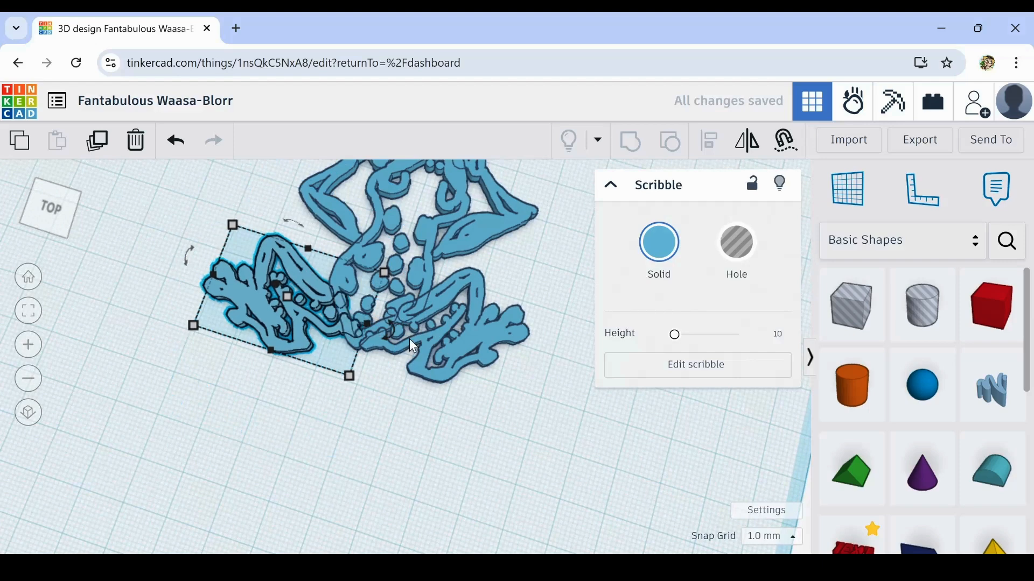
pyautogui.press('Down')
pyautogui.press('Down')
pyautogui.press('Right')
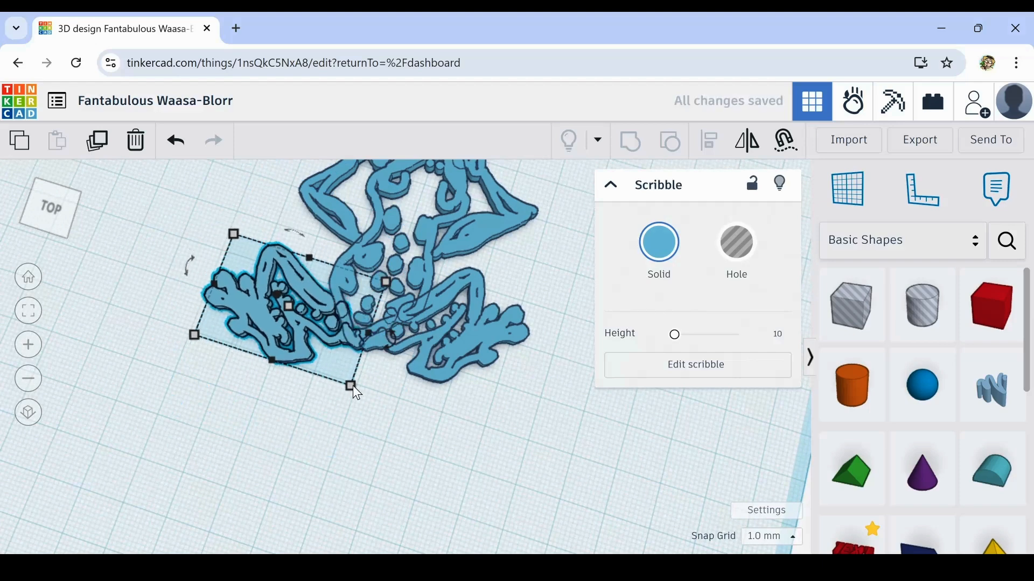
pyautogui.click(376, 390)
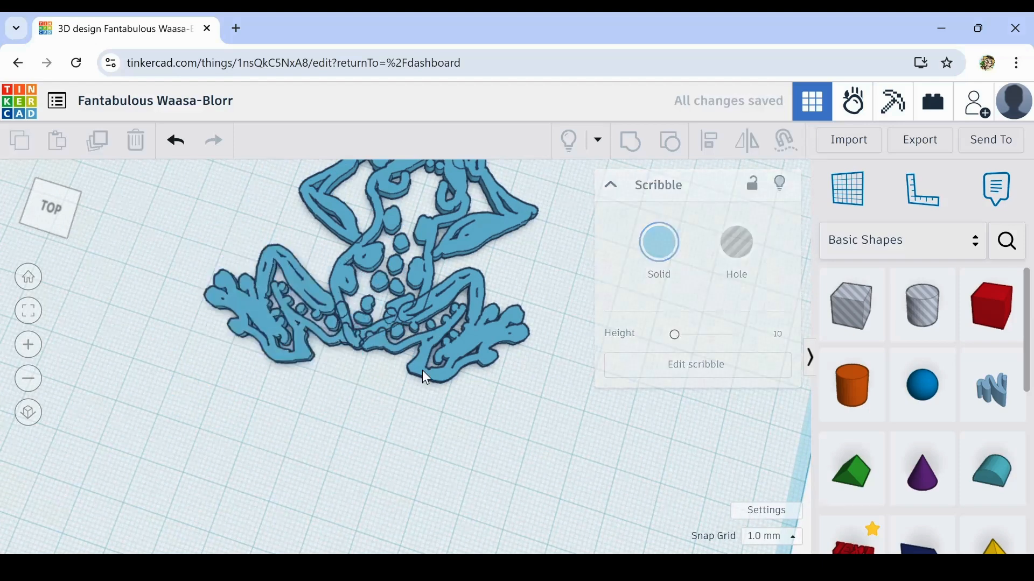
# Nudge the right hind leg 4 mm toward the frog's head and 3 mm right, and deselect it.
pyautogui.click(471, 321)
pyautogui.press('Up')
pyautogui.press('Right')
pyautogui.press('Right')
pyautogui.press('Up')
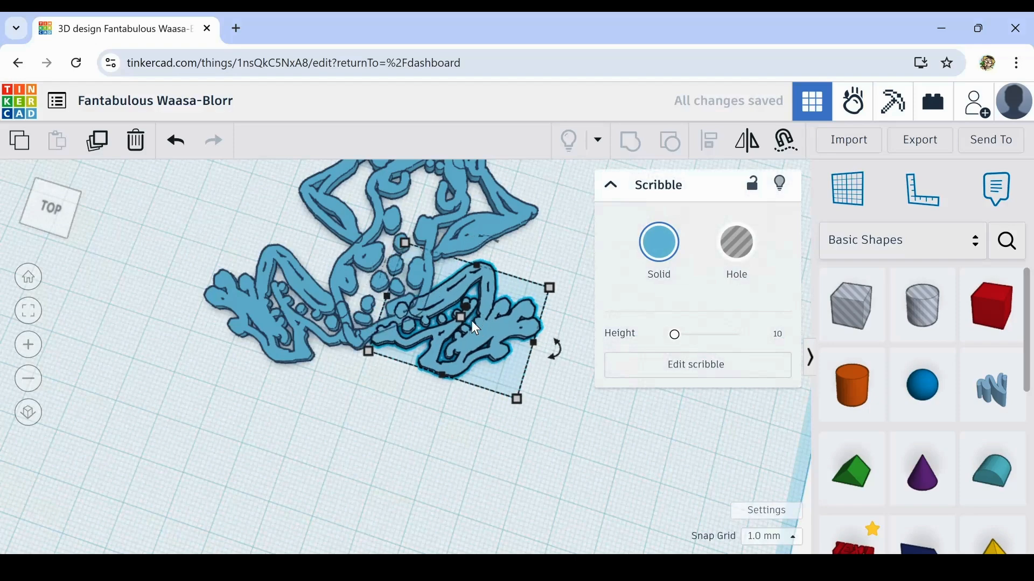
pyautogui.press('Up')
pyautogui.press('Right')
pyautogui.press('Up')
pyautogui.click(379, 428)
pyautogui.moveTo(379, 428)
pyautogui.mouseDown(button='right')
pyautogui.moveTo(573, 436)
pyautogui.moveTo(611, 399)
pyautogui.moveTo(594, 365)
pyautogui.moveTo(404, 466)
pyautogui.moveTo(449, 349)
pyautogui.mouseUp(button='right')
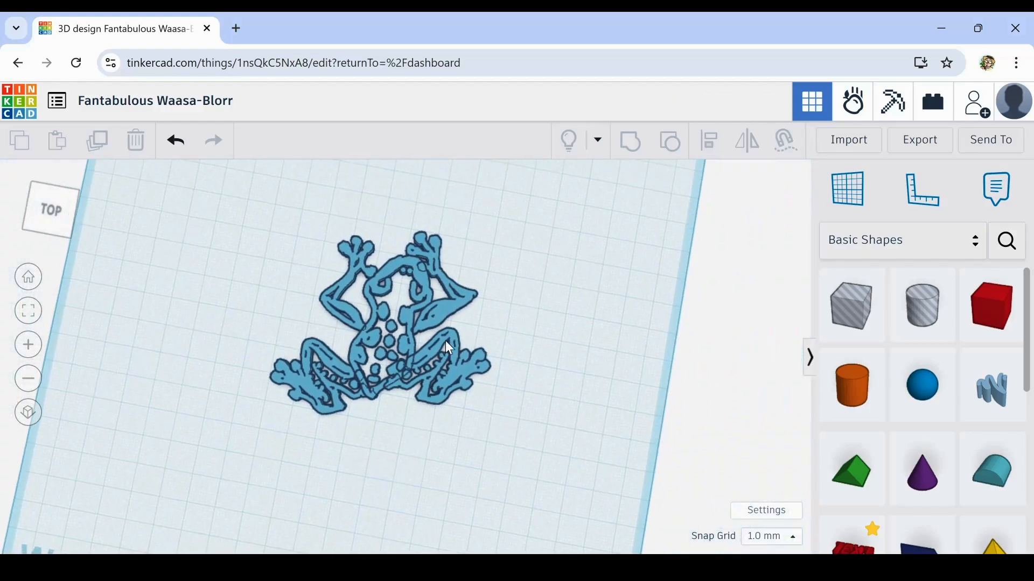
# Widen the front legs symmetrically about the body and nudge them 3 mm right overall.
pyautogui.click(459, 298)
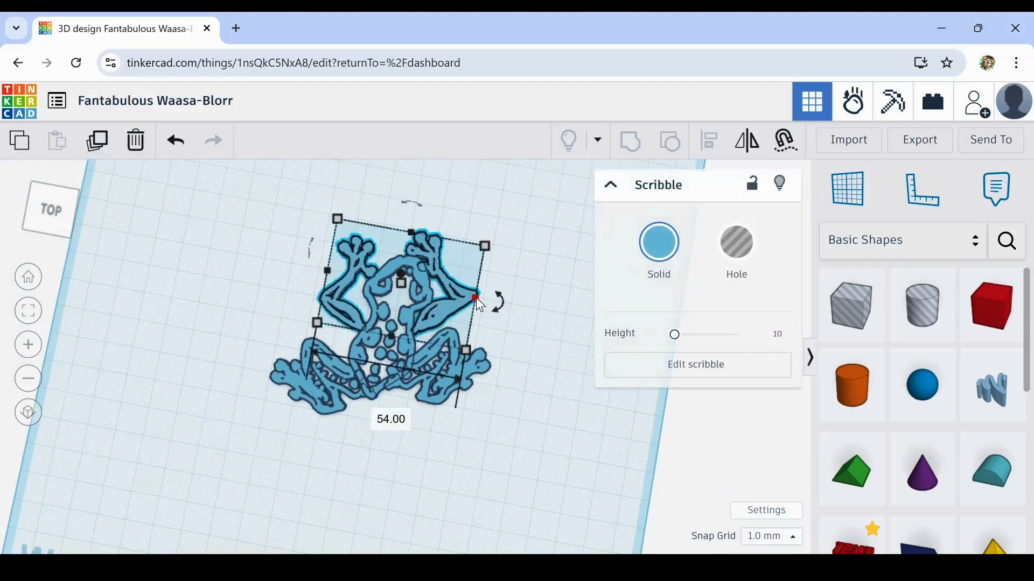
pyautogui.moveTo(476, 297); pyautogui.dragTo(501, 309)
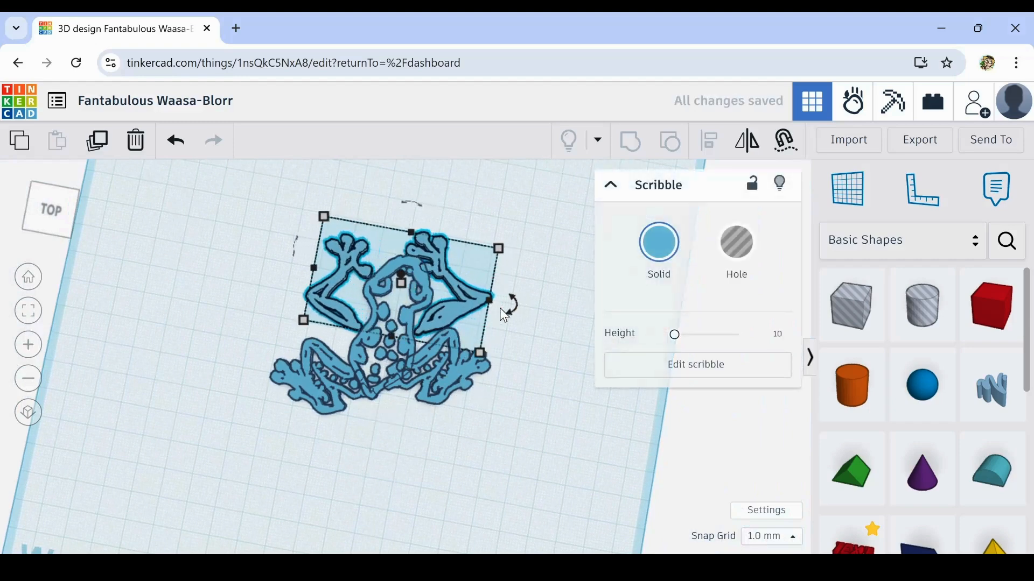
pyautogui.press('Left')
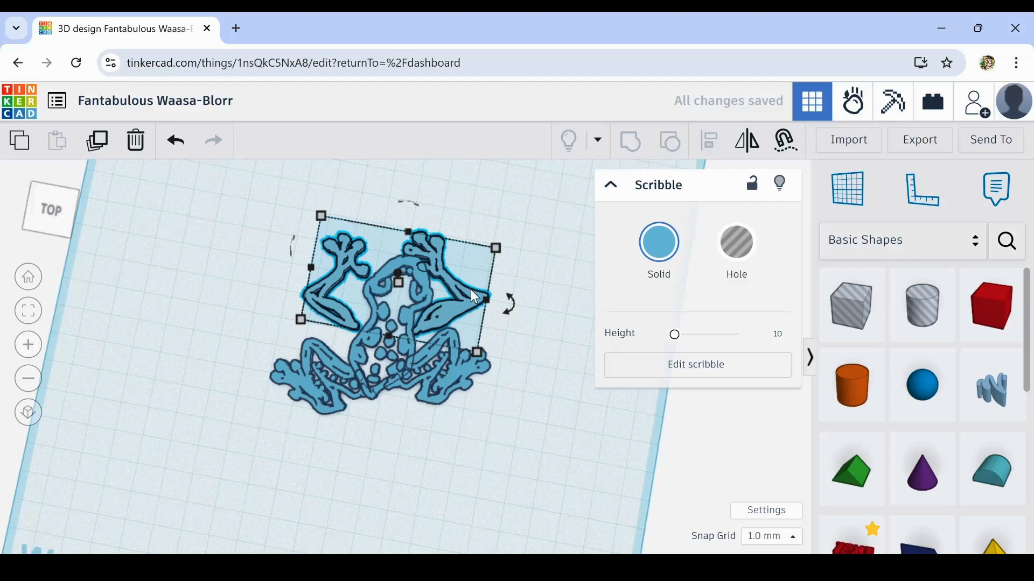
pyautogui.press('Right')
pyautogui.press('Right')
pyautogui.press('Right')
pyautogui.press('Right')
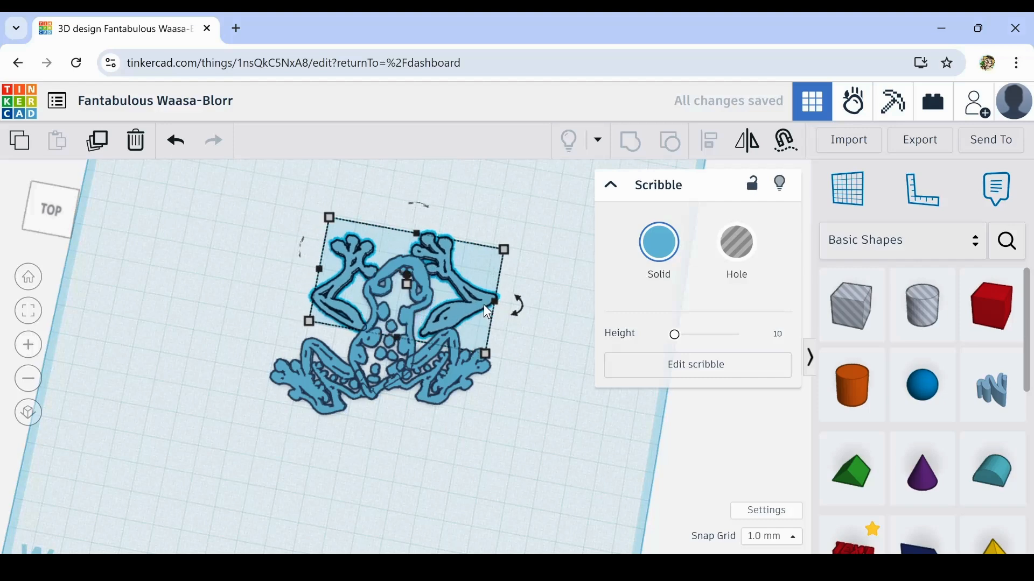
# Narrow the front legs symmetrically and nudge them 1 mm right over the body.
pyautogui.moveTo(495, 298)
pyautogui.mouseDown()
pyautogui.moveTo(460, 293)
pyautogui.moveTo(470, 295)
pyautogui.mouseUp()
pyautogui.press('Right')
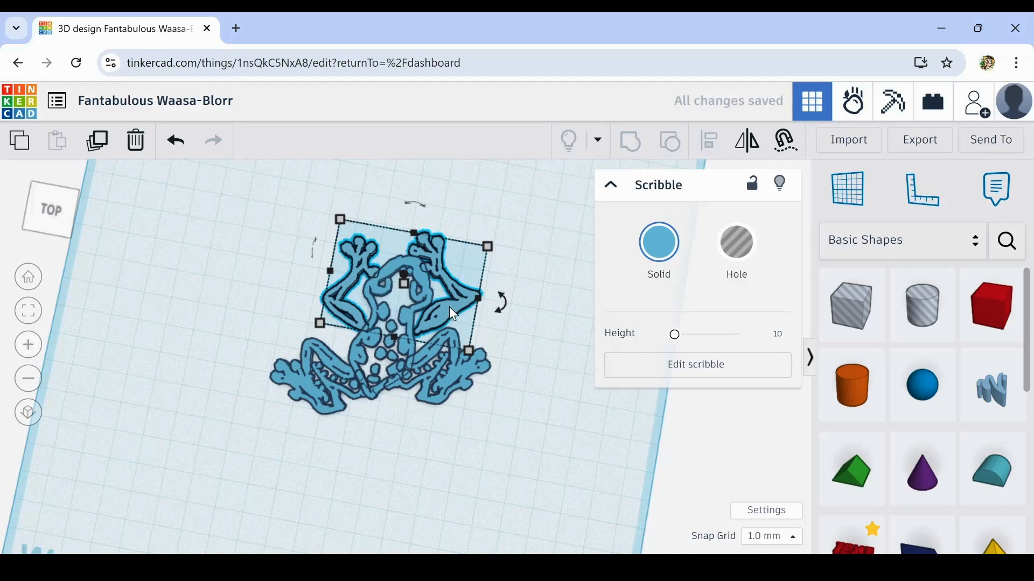
# Move the right hind leg slightly outward and away from the head, and deselect it.
pyautogui.moveTo(484, 341); pyautogui.dragTo(603, 425, button='right')
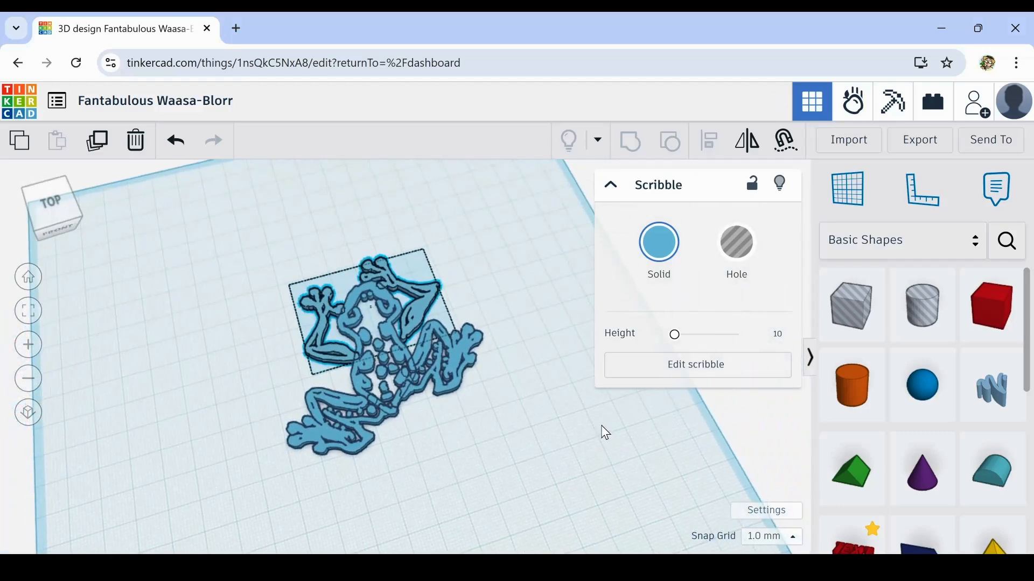
pyautogui.click(438, 367)
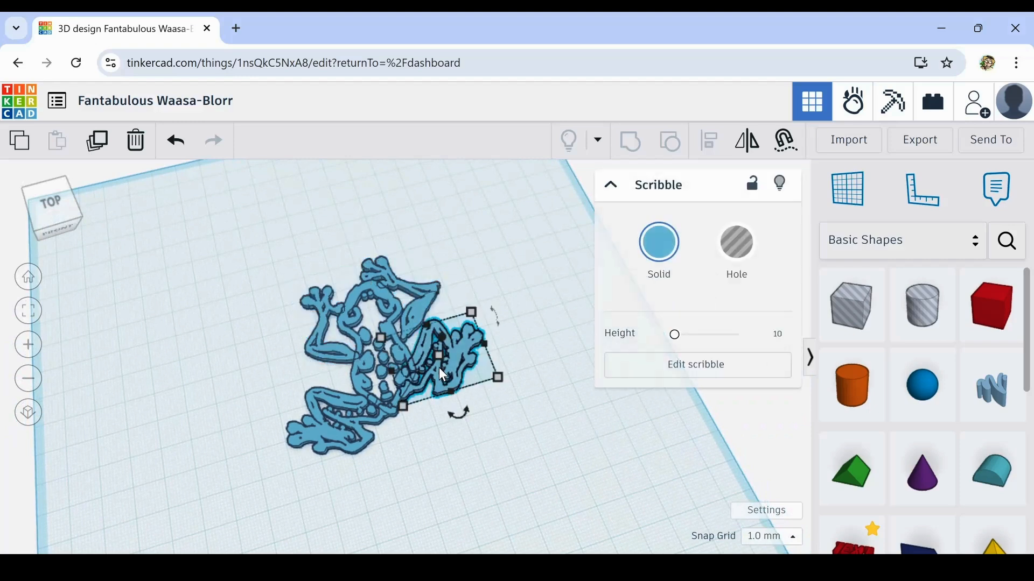
pyautogui.click(438, 467)
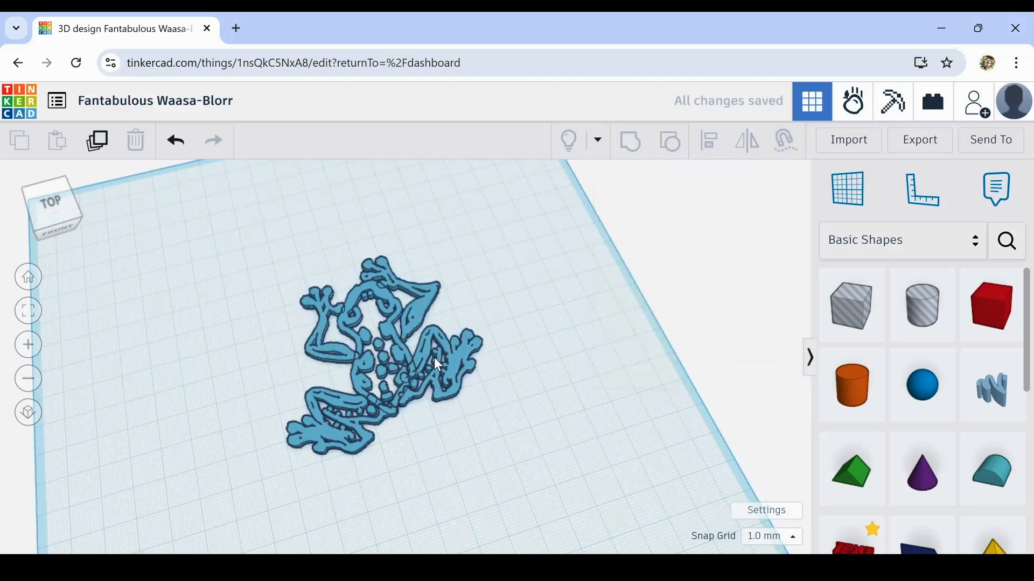
pyautogui.click(438, 378)
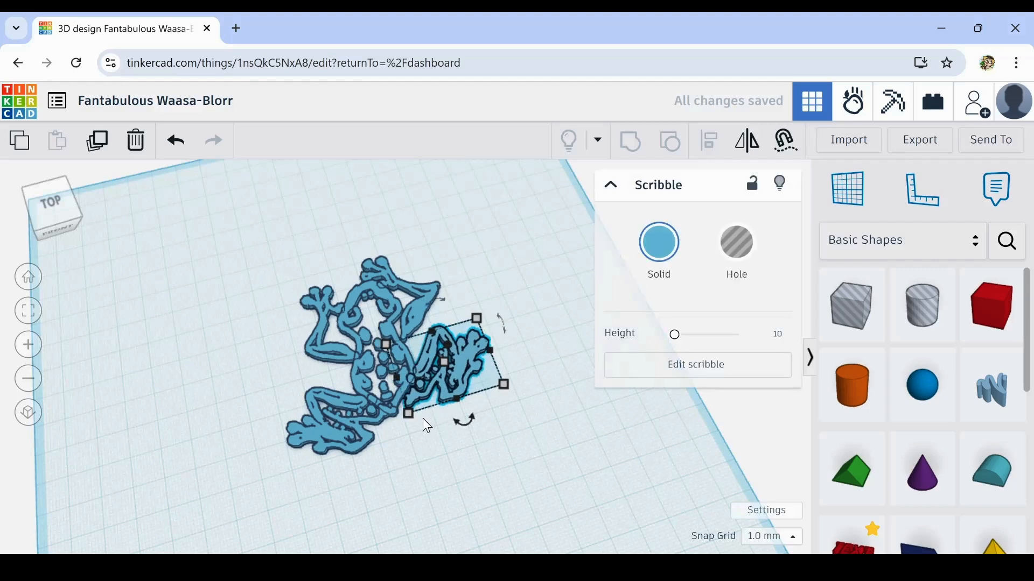
pyautogui.click(424, 437)
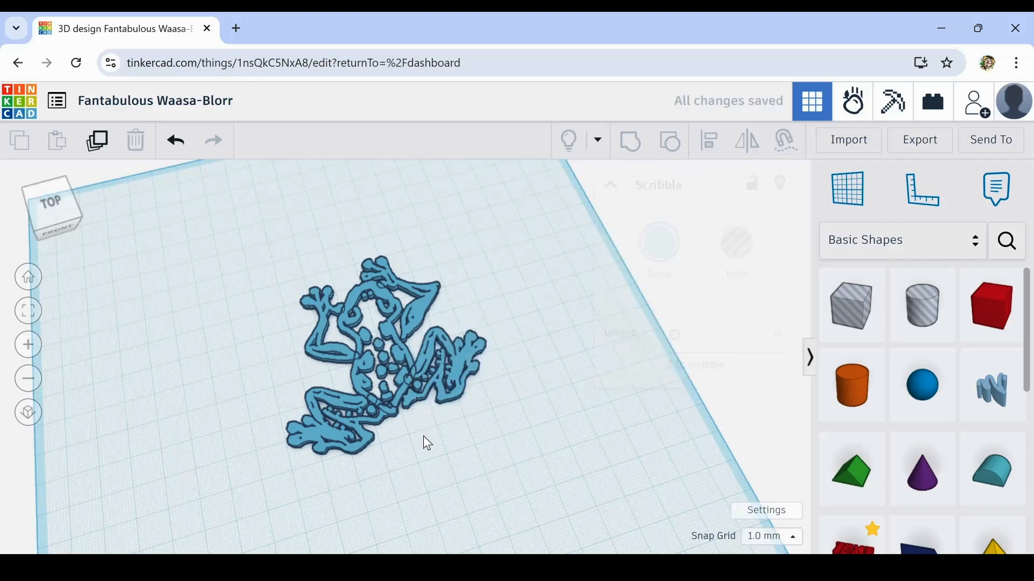
pyautogui.moveTo(423, 435); pyautogui.dragTo(401, 467, button='right')
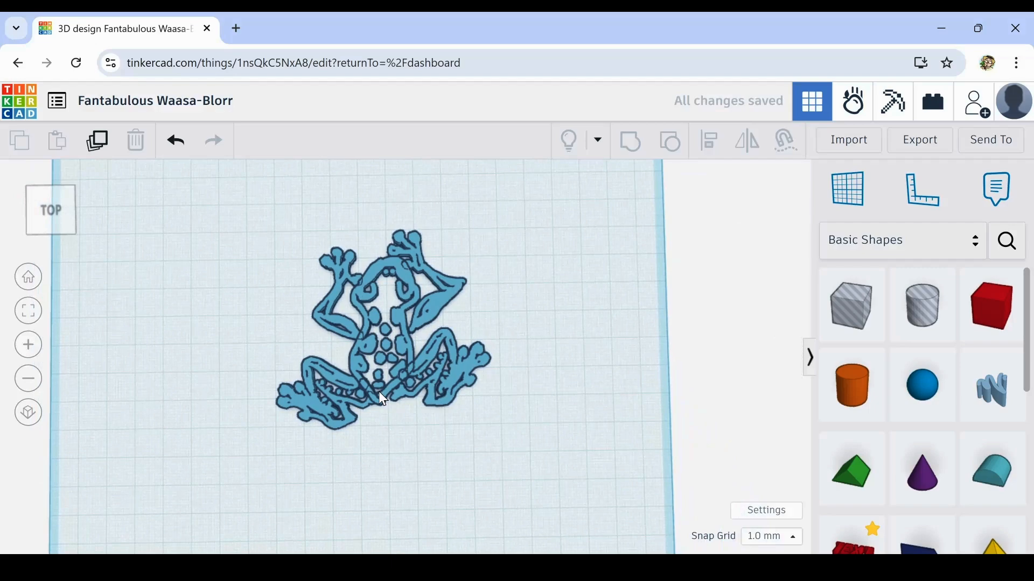
# Edit the front legs' scribble, trimming the upper edges near the shoulders, extending the left shoulder end and thickening that leg's lower edge.
pyautogui.click(360, 359)
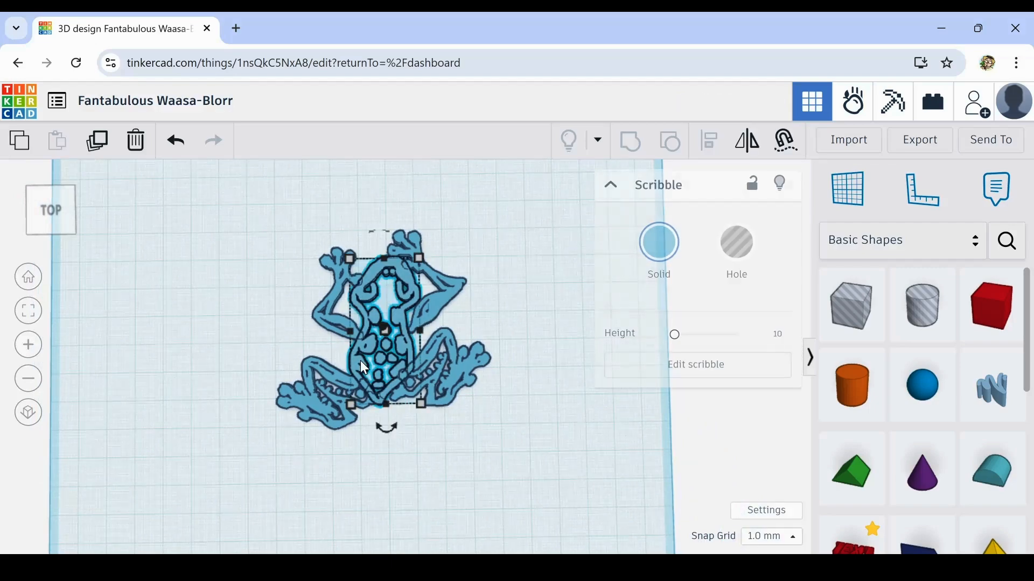
pyautogui.click(697, 366)
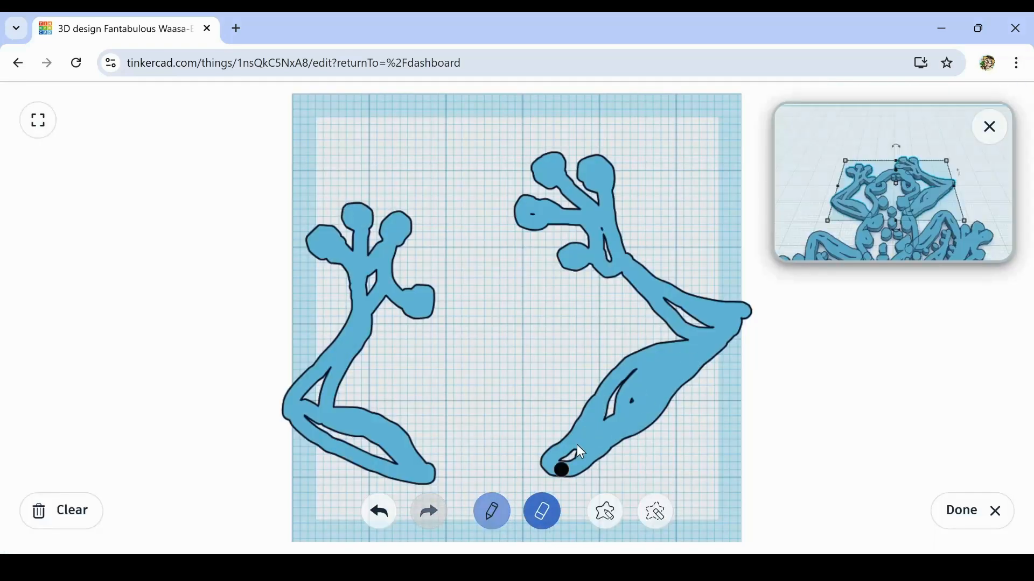
pyautogui.moveTo(572, 417)
pyautogui.mouseDown()
pyautogui.moveTo(628, 360)
pyautogui.moveTo(613, 368)
pyautogui.mouseUp()
pyautogui.hotkey('ctrl', 'z')
pyautogui.moveTo(361, 403); pyautogui.dragTo(437, 467)
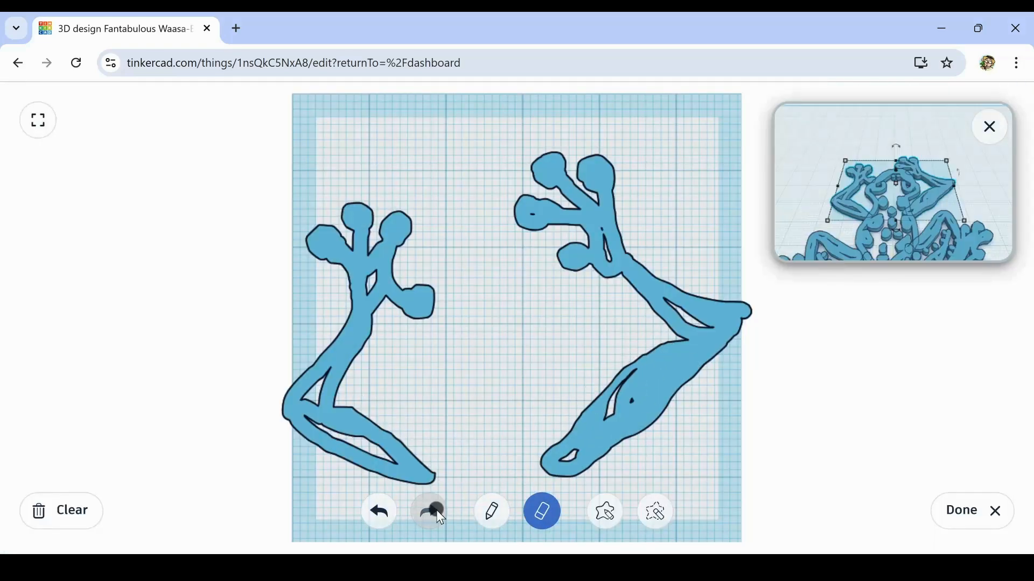
pyautogui.click(491, 511)
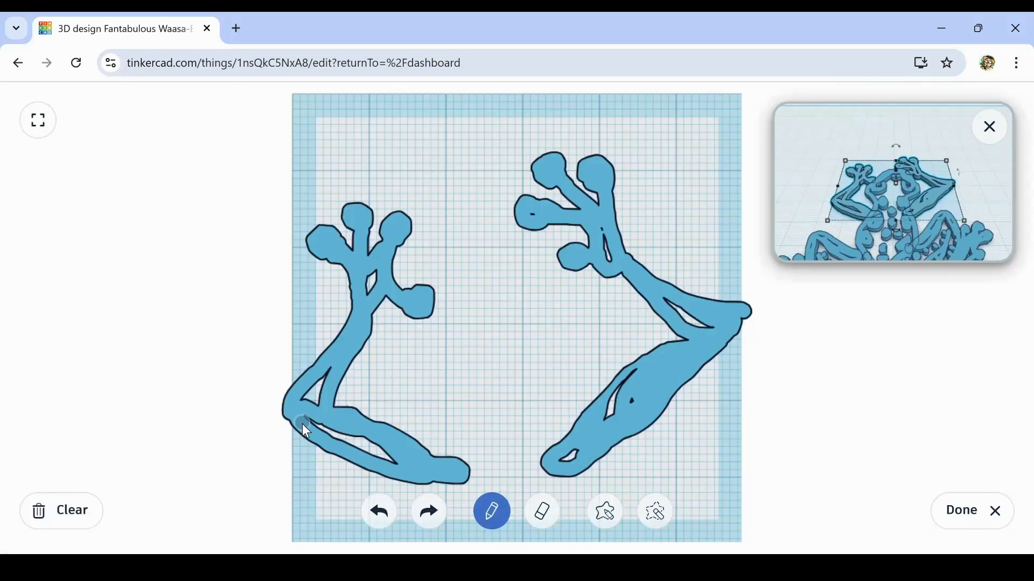
pyautogui.moveTo(300, 427); pyautogui.dragTo(396, 457)
# Erase a row of round spots along the right front leg from the shoulder to the elbow.
pyautogui.click(542, 512)
pyautogui.moveTo(570, 458); pyautogui.dragTo(571, 456)
pyautogui.click(597, 431)
pyautogui.moveTo(619, 409)
pyautogui.mouseDown()
pyautogui.moveTo(631, 426)
pyautogui.moveTo(629, 405)
pyautogui.mouseUp()
pyautogui.moveTo(645, 376); pyautogui.dragTo(679, 363)
pyautogui.click(696, 351)
pyautogui.click(715, 343)
# Erase round spots along the left front leg and one in the right forearm, and finish the scribble edit.
pyautogui.click(422, 464)
pyautogui.moveTo(392, 457); pyautogui.dragTo(400, 453)
pyautogui.moveTo(366, 433)
pyautogui.mouseDown()
pyautogui.moveTo(376, 435)
pyautogui.moveTo(366, 450)
pyautogui.mouseUp()
pyautogui.moveTo(333, 422); pyautogui.dragTo(336, 429)
pyautogui.click(312, 422)
pyautogui.click(297, 407)
pyautogui.moveTo(337, 358); pyautogui.dragTo(345, 347)
pyautogui.click(659, 300)
pyautogui.click(963, 514)
# Select all four frog shapes and set their solid color to the black preset.
pyautogui.moveTo(425, 436)
pyautogui.mouseDown(button='right')
pyautogui.moveTo(273, 429)
pyautogui.moveTo(440, 461)
pyautogui.moveTo(609, 464)
pyautogui.moveTo(257, 455)
pyautogui.mouseUp(button='right')
pyautogui.click(444, 468)
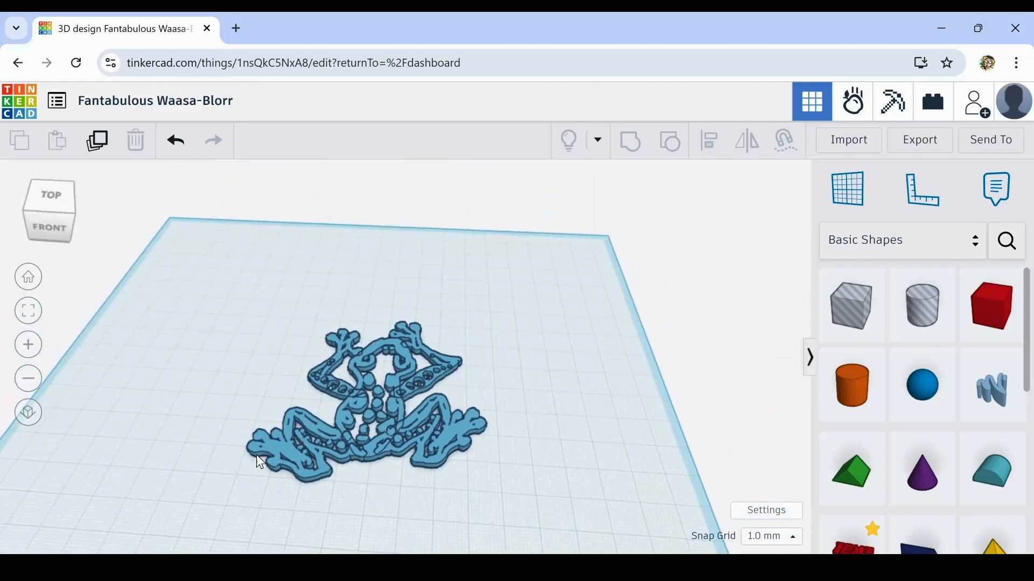
pyautogui.moveTo(139, 296); pyautogui.dragTo(498, 533)
pyautogui.click(658, 247)
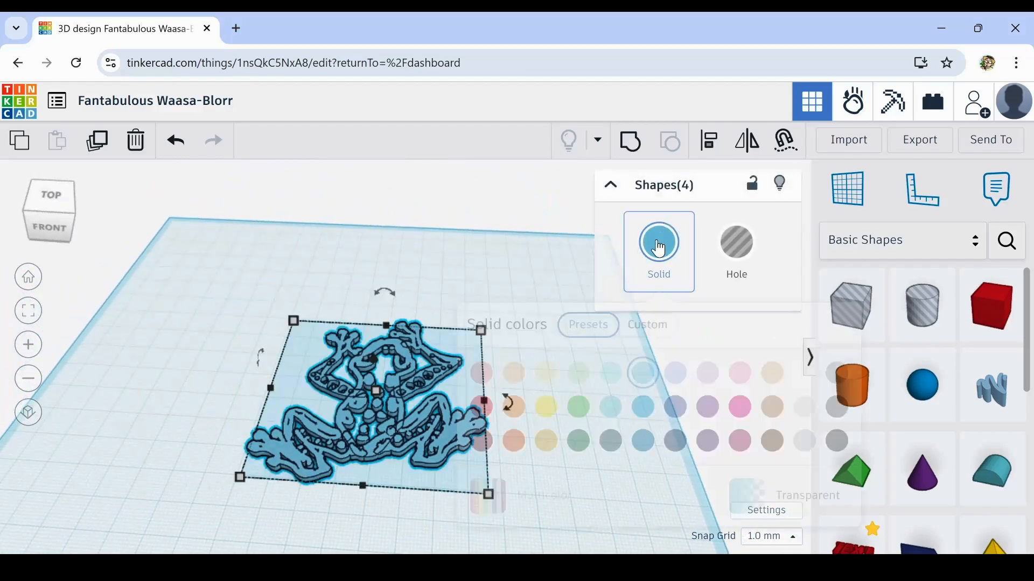
pyautogui.click(833, 447)
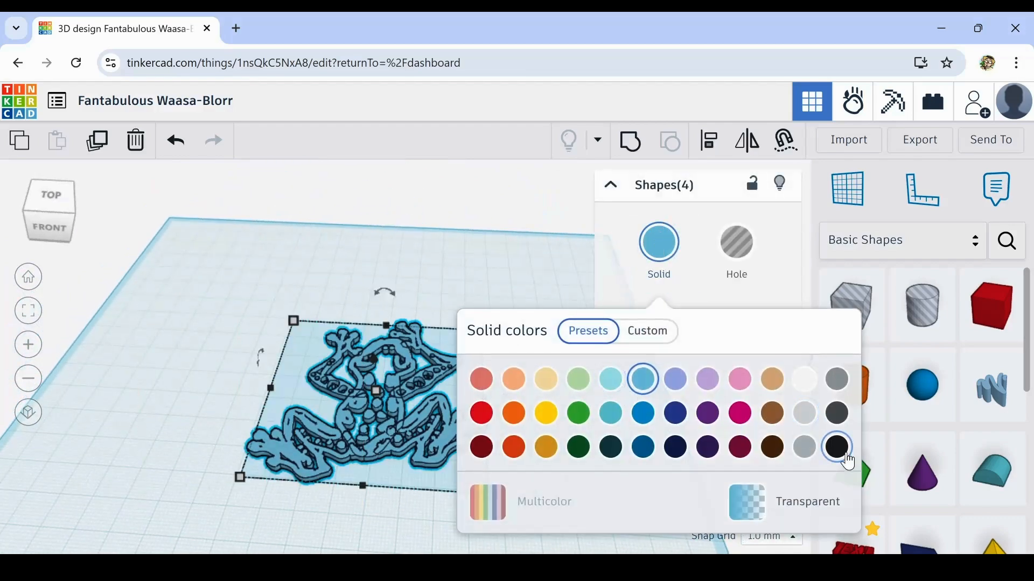
pyautogui.click(136, 353)
pyautogui.moveTo(136, 353); pyautogui.dragTo(155, 444, button='right')
pyautogui.scroll(4, 205, 385)
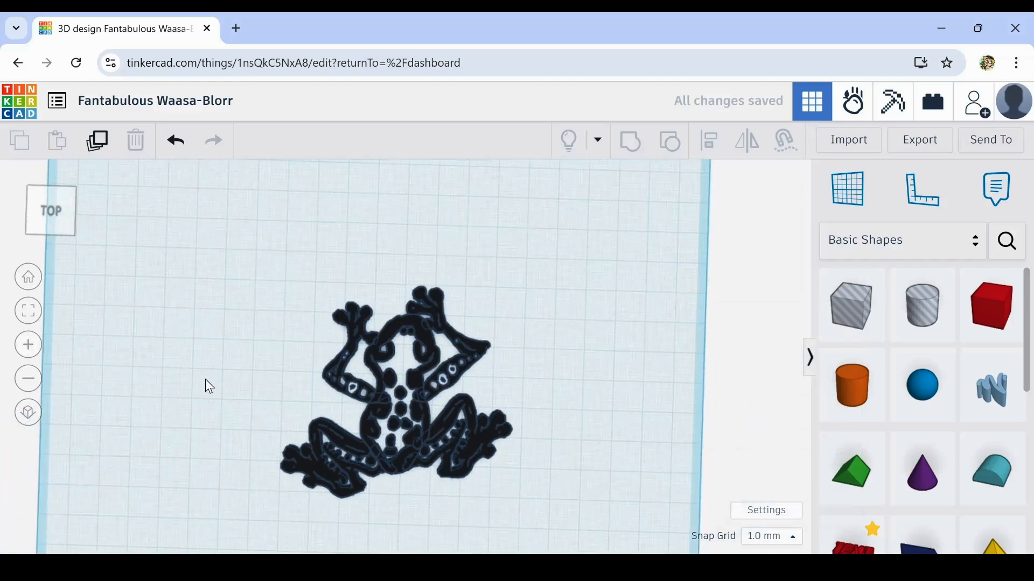
# Select the whole frog and check its height dimension, and deselect it.
pyautogui.moveTo(238, 387); pyautogui.dragTo(265, 289, button='right')
pyautogui.moveTo(288, 273); pyautogui.dragTo(607, 521)
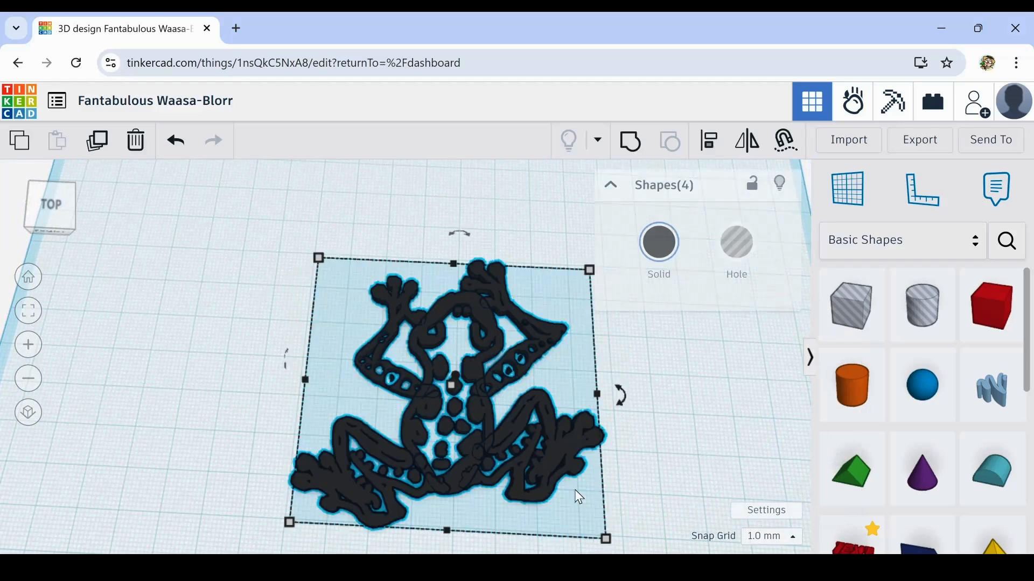
pyautogui.click(452, 384)
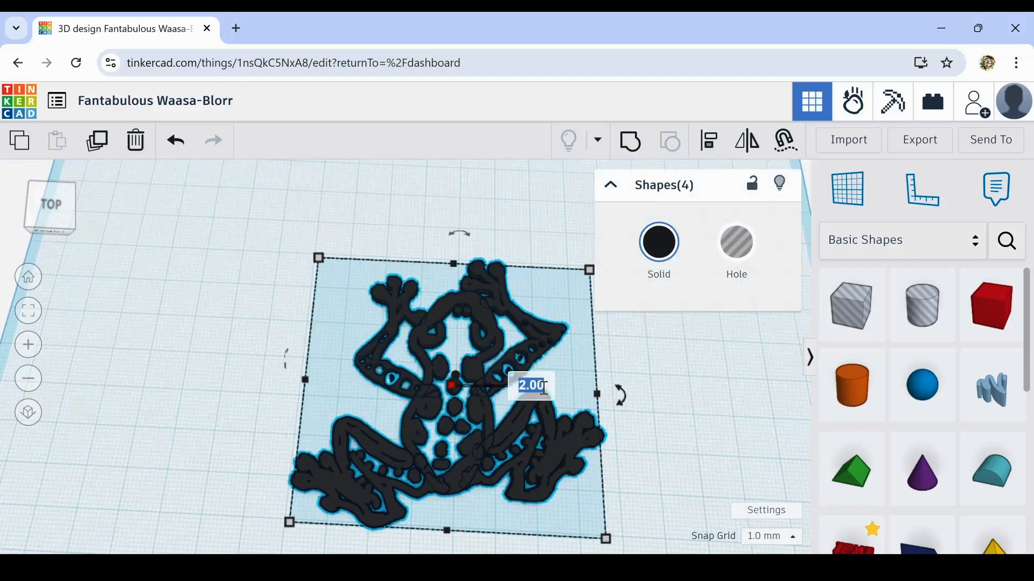
pyautogui.press('Return')
pyautogui.click(213, 400)
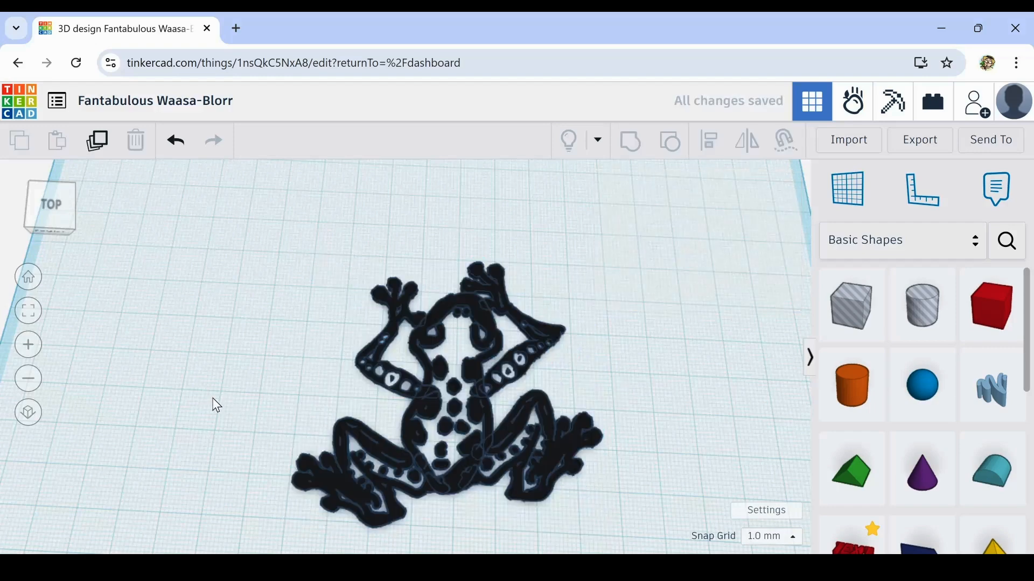
# Erase the outermost toe of the right front foot in its scribble and redraw it farther out.
pyautogui.scroll(-3, 214, 404)
pyautogui.moveTo(211, 417); pyautogui.dragTo(221, 393, button='right')
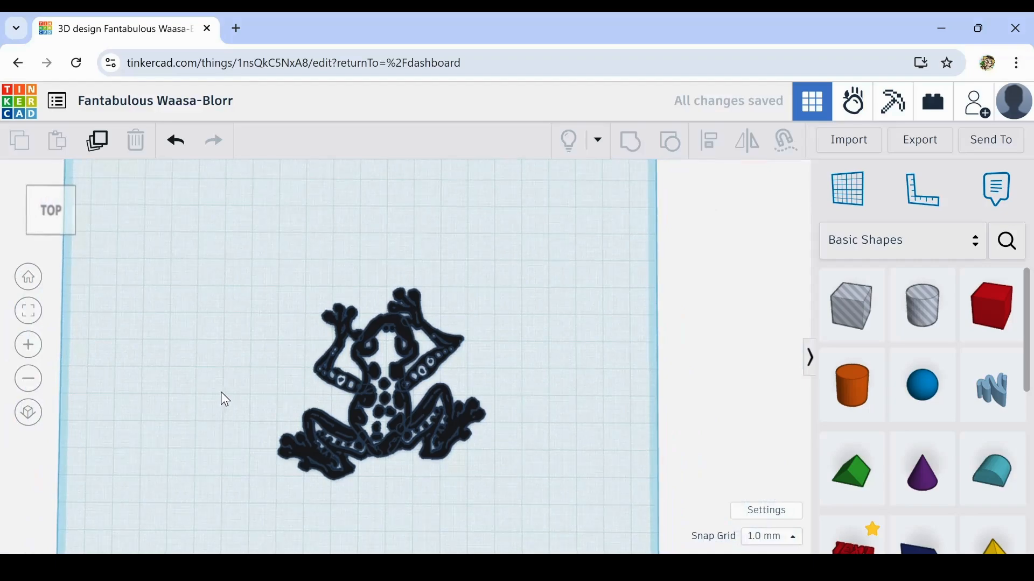
pyautogui.scroll(3, 421, 317)
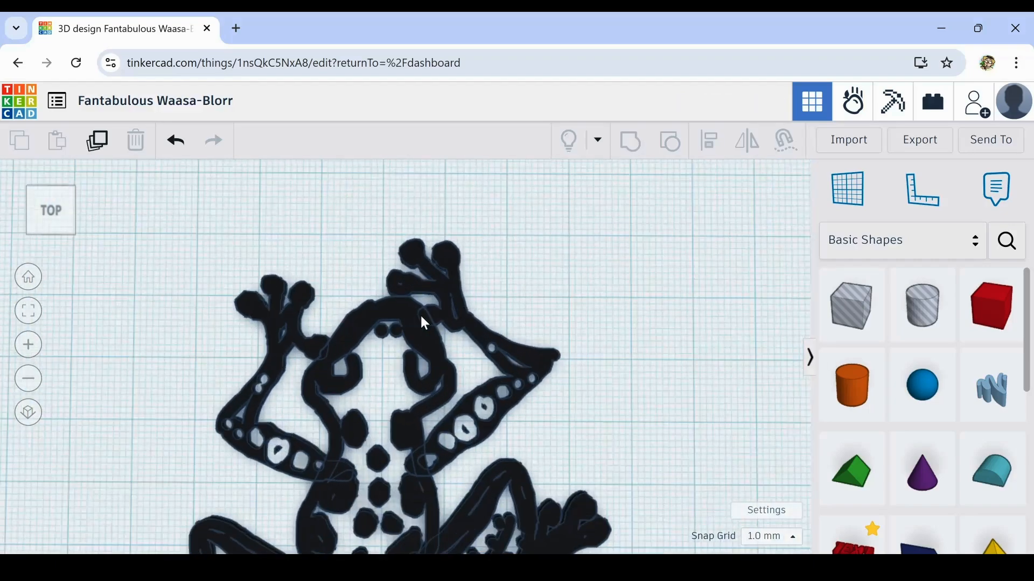
pyautogui.moveTo(563, 303); pyautogui.dragTo(591, 348, button='right')
pyautogui.scroll(-3, 573, 353)
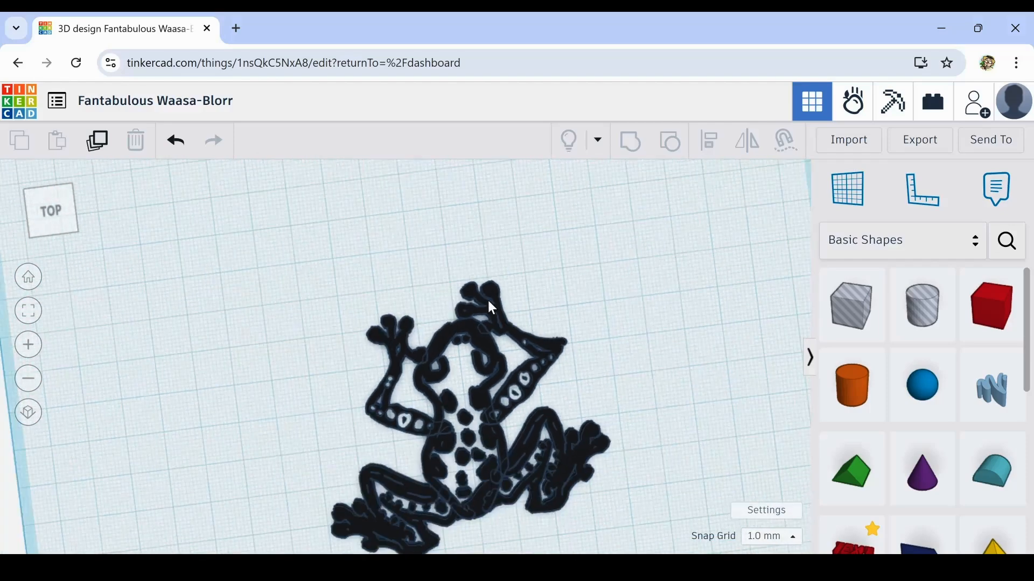
pyautogui.click(501, 323)
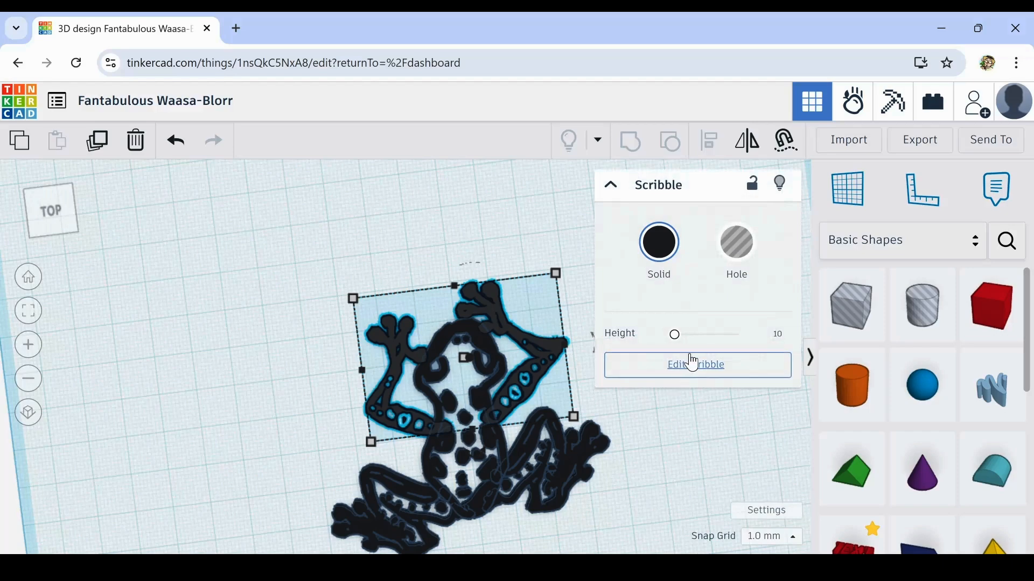
pyautogui.click(689, 357)
pyautogui.click(549, 506)
pyautogui.moveTo(585, 164)
pyautogui.mouseDown()
pyautogui.moveTo(612, 201)
pyautogui.moveTo(612, 179)
pyautogui.moveTo(611, 220)
pyautogui.mouseUp()
pyautogui.click(492, 525)
pyautogui.click(964, 512)
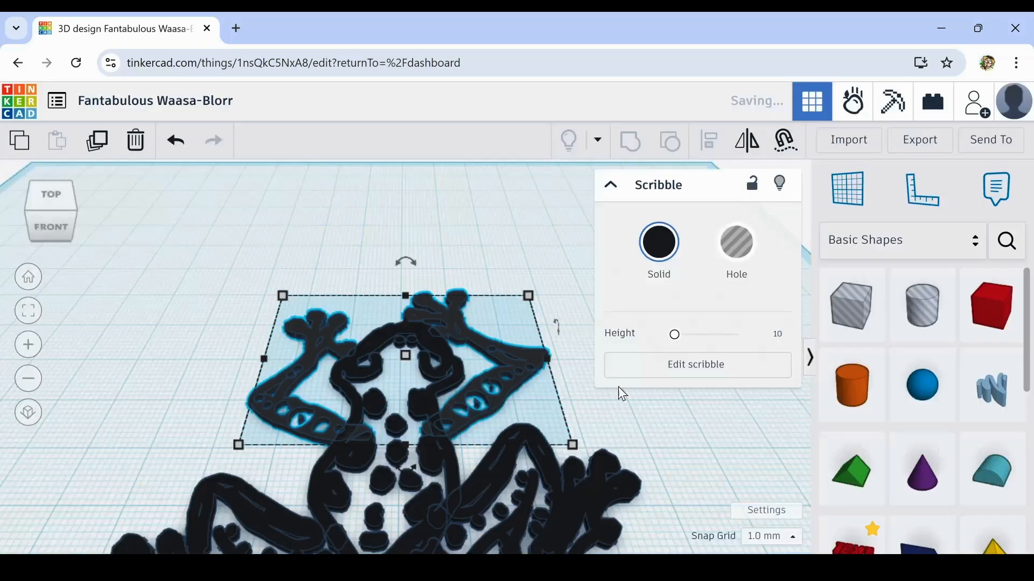
pyautogui.click(627, 461)
# Reopen the front legs' scribble and thicken both shoulder ends by filling in along their lower edges.
pyautogui.moveTo(627, 461)
pyautogui.mouseDown(button='right')
pyautogui.moveTo(621, 483)
pyautogui.moveTo(607, 415)
pyautogui.moveTo(630, 414)
pyautogui.moveTo(621, 389)
pyautogui.moveTo(573, 407)
pyautogui.mouseUp(button='right')
pyautogui.scroll(-4, 618, 473)
pyautogui.scroll(3, 538, 416)
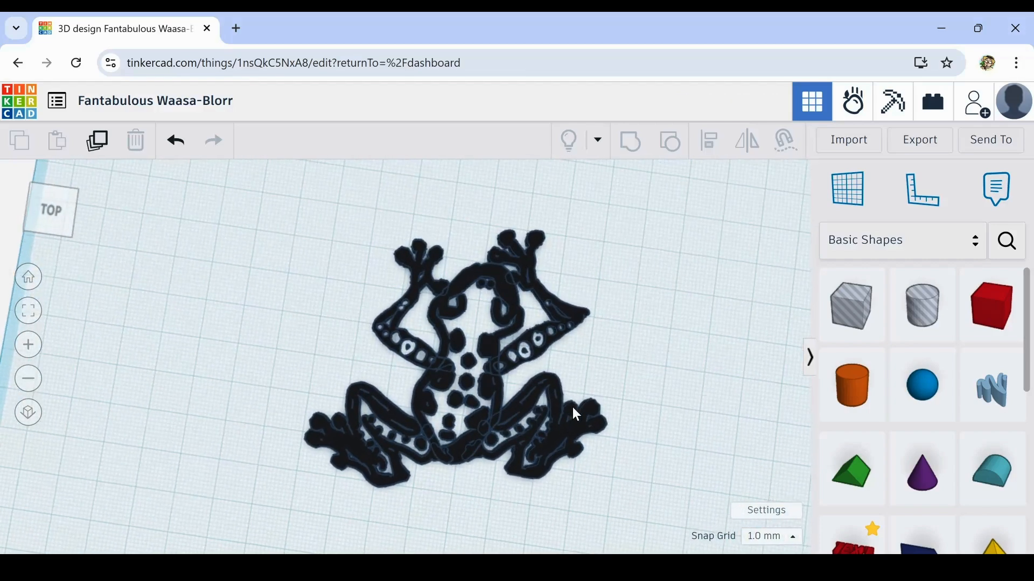
pyautogui.click(538, 349)
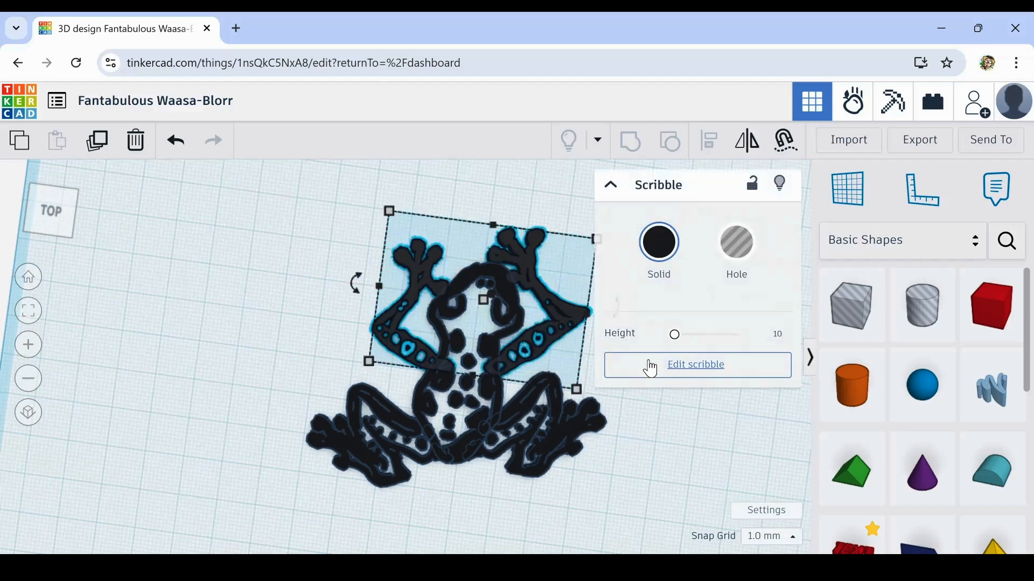
pyautogui.click(694, 363)
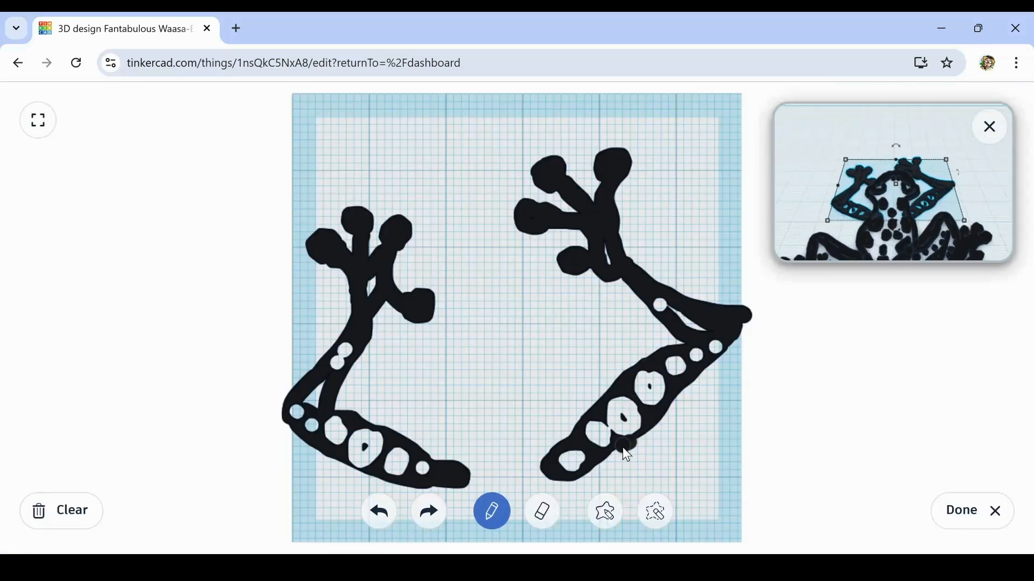
pyautogui.moveTo(594, 481); pyautogui.dragTo(568, 502)
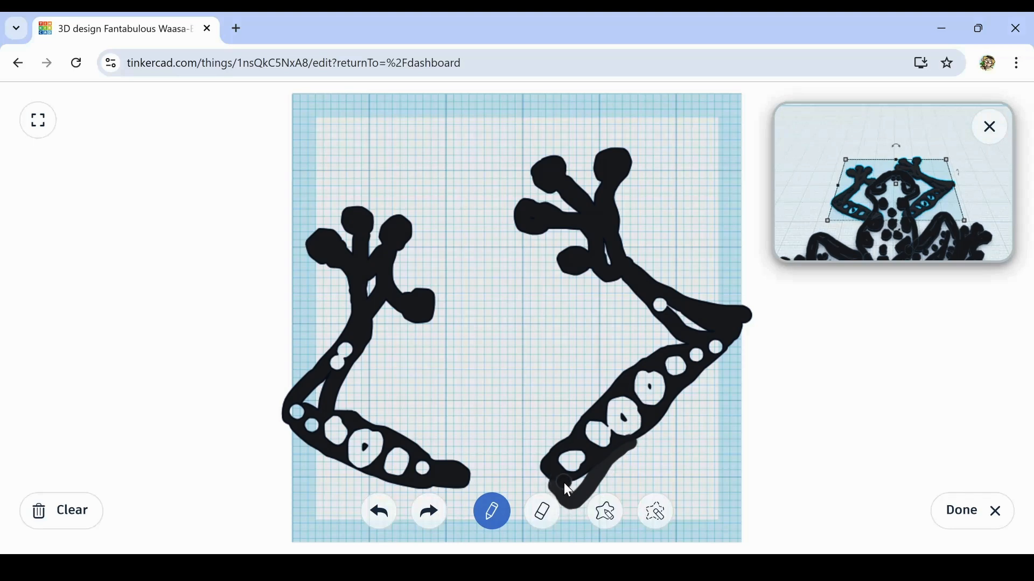
pyautogui.moveTo(573, 506); pyautogui.dragTo(572, 506)
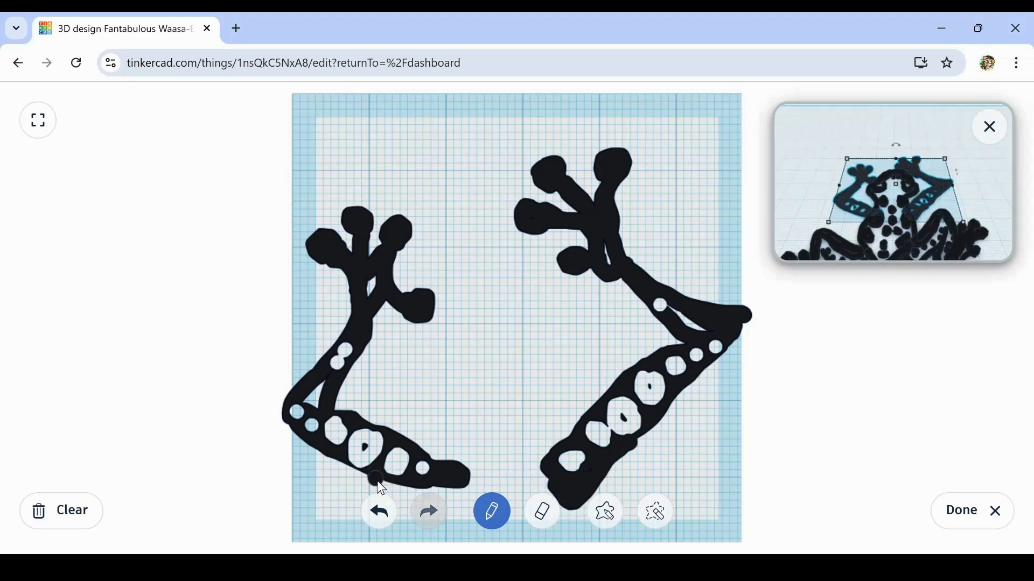
pyautogui.moveTo(378, 481)
pyautogui.mouseDown()
pyautogui.moveTo(439, 527)
pyautogui.moveTo(458, 487)
pyautogui.mouseUp()
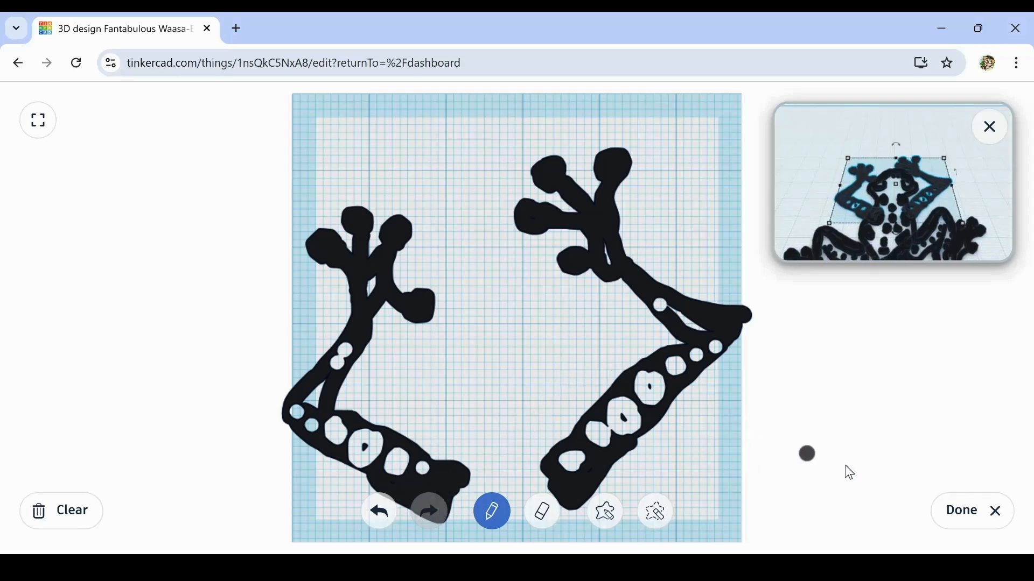
# Finish the front legs' scribble edit and group all four frog shapes into a single object.
pyautogui.click(958, 511)
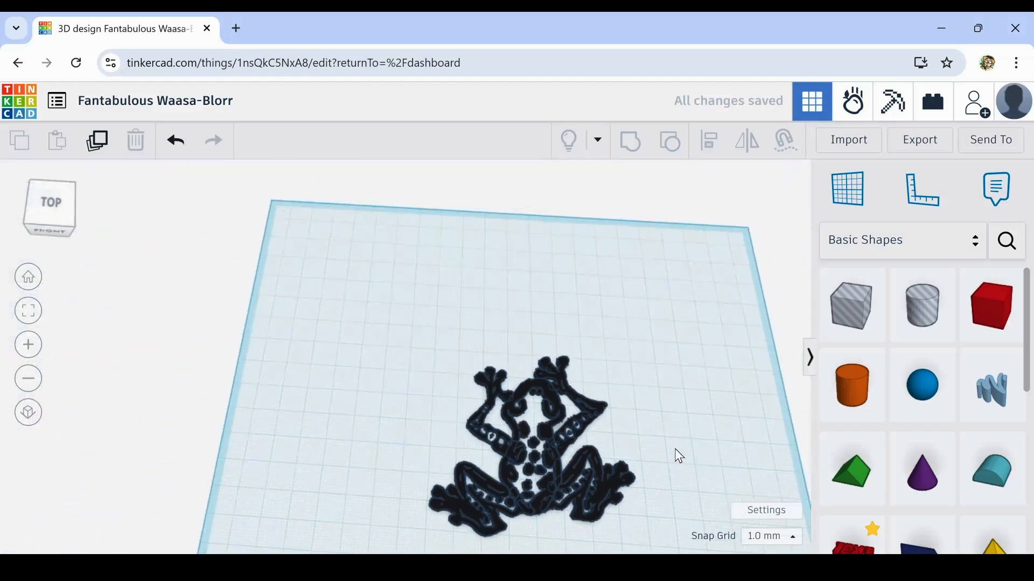
pyautogui.moveTo(679, 456); pyautogui.dragTo(588, 455, button='right')
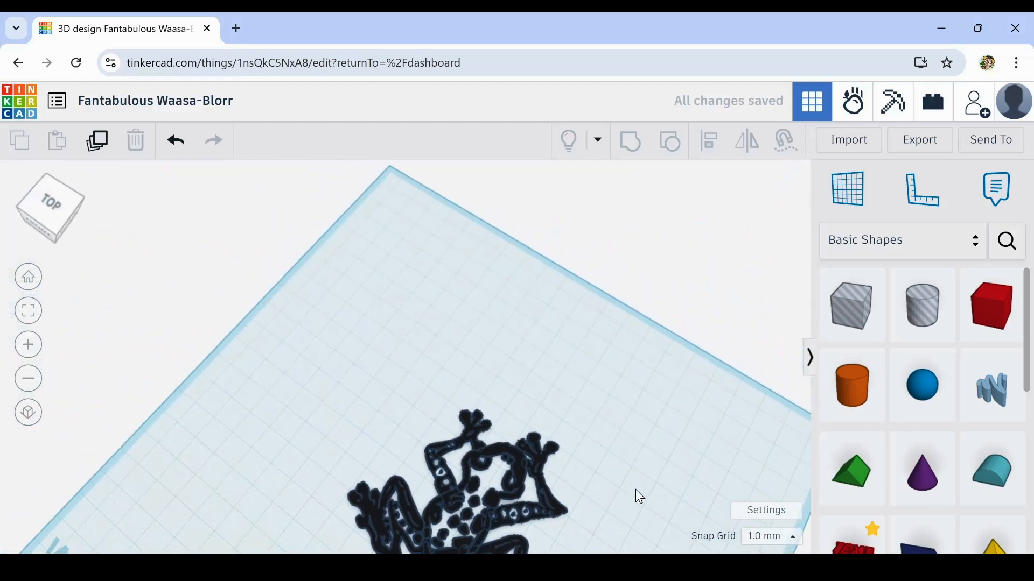
pyautogui.moveTo(635, 489); pyautogui.dragTo(668, 409, button='middle')
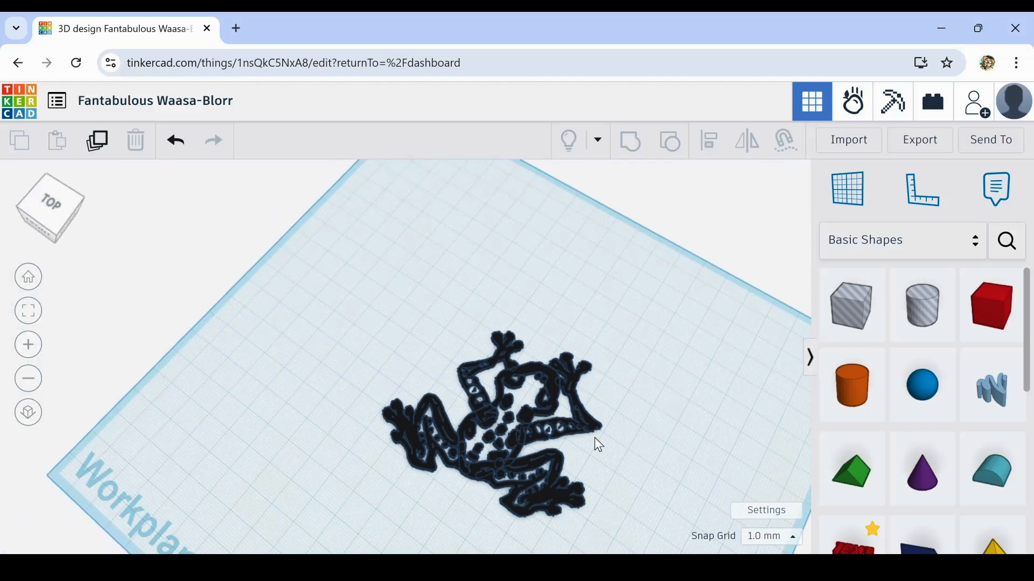
pyautogui.moveTo(345, 304); pyautogui.dragTo(662, 538)
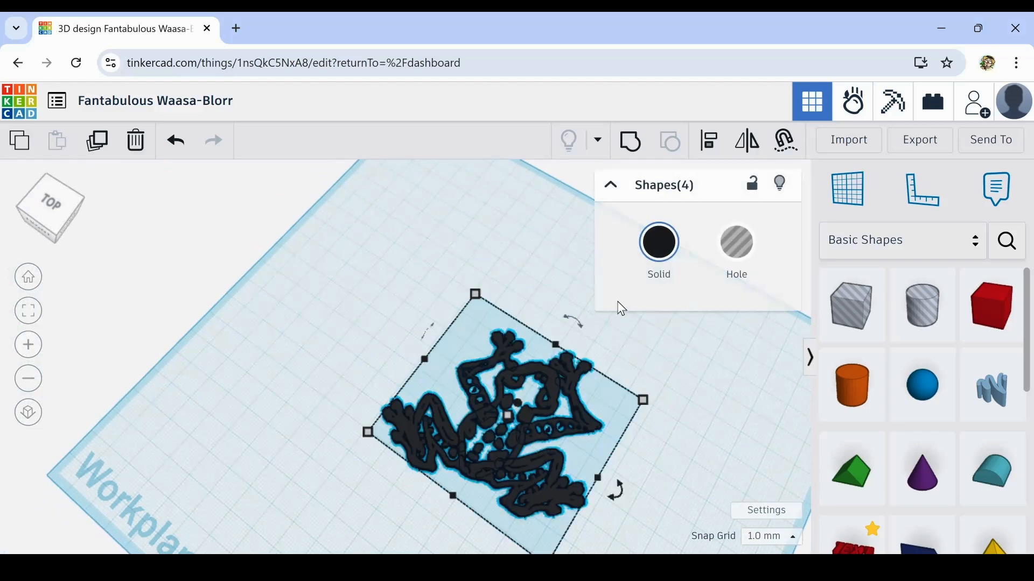
pyautogui.click(632, 143)
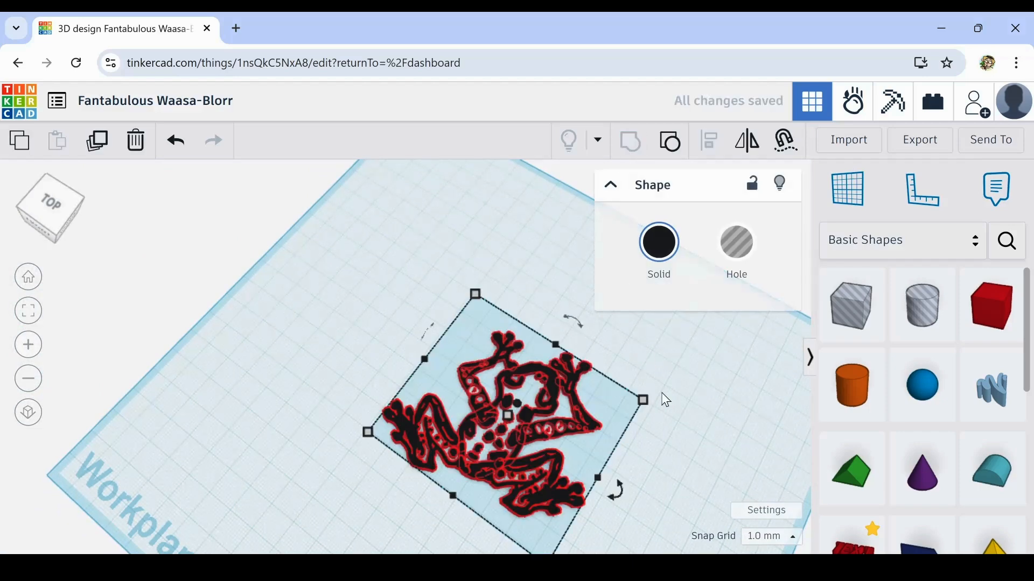
pyautogui.click(681, 455)
# Set the grouped frog's height to 5 mm.
pyautogui.moveTo(663, 455); pyautogui.dragTo(570, 492, button='right')
pyautogui.scroll(3, 605, 396)
pyautogui.moveTo(605, 396); pyautogui.dragTo(512, 473, button='middle')
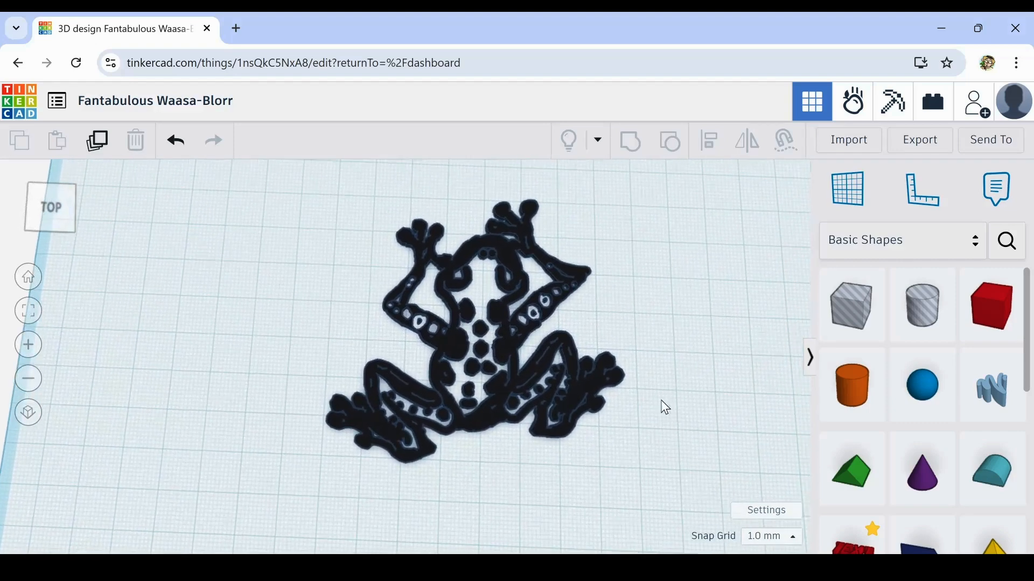
pyautogui.scroll(2, 608, 370)
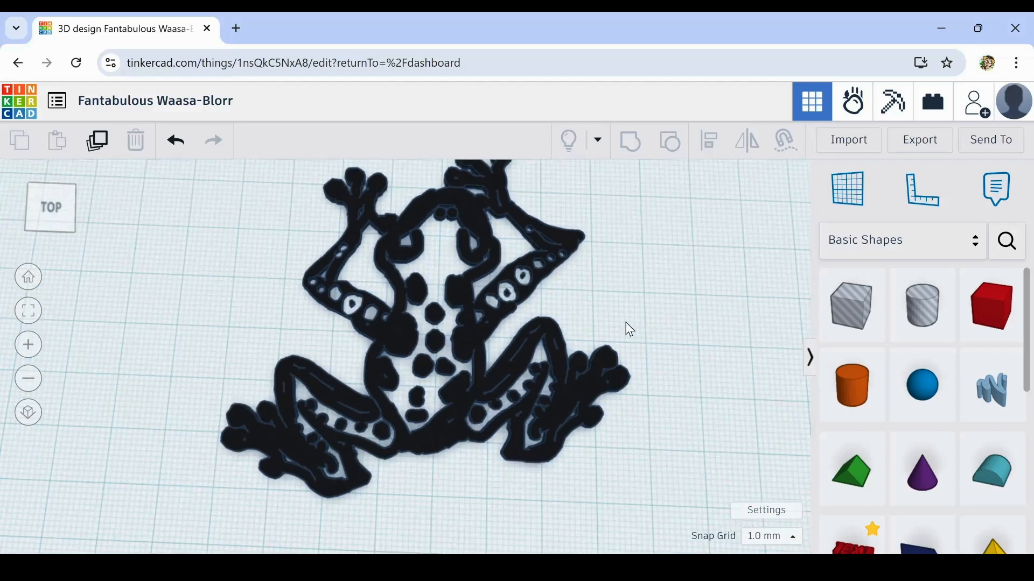
pyautogui.scroll(-5, 630, 330)
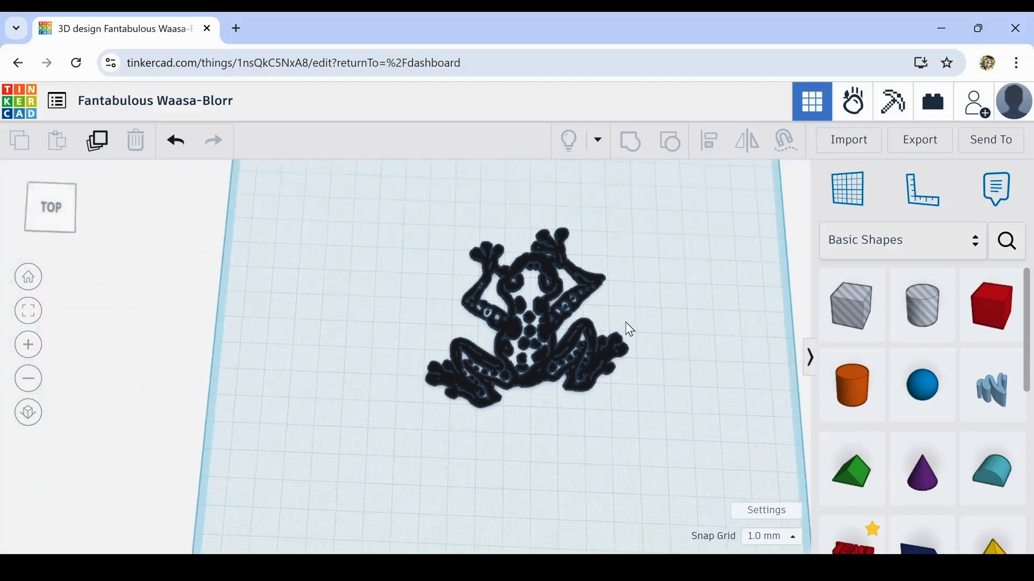
pyautogui.moveTo(677, 312)
pyautogui.mouseDown(button='right')
pyautogui.moveTo(640, 204)
pyautogui.moveTo(650, 318)
pyautogui.moveTo(680, 299)
pyautogui.mouseUp(button='right')
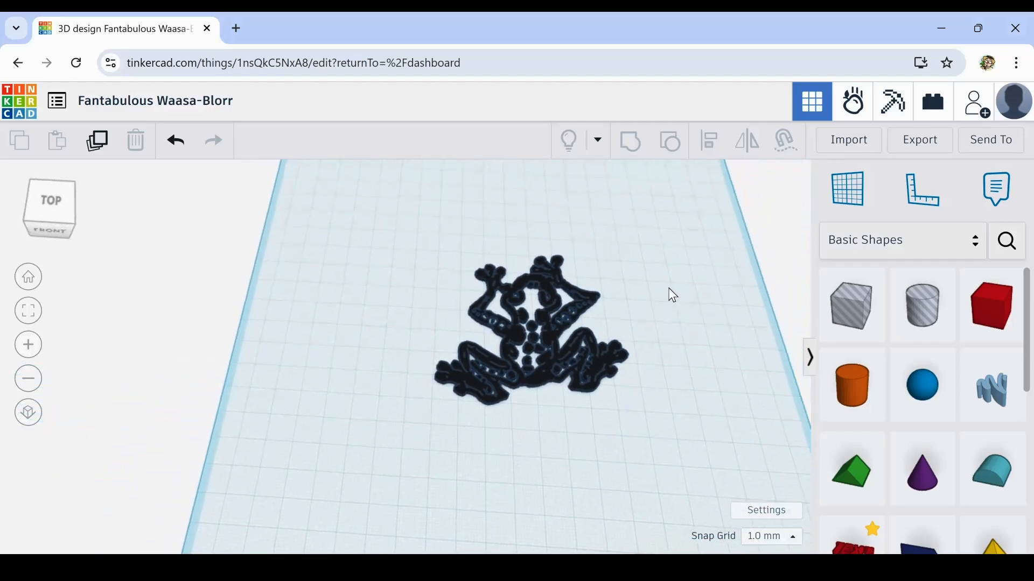
pyautogui.scroll(5, 537, 355)
pyautogui.click(531, 307)
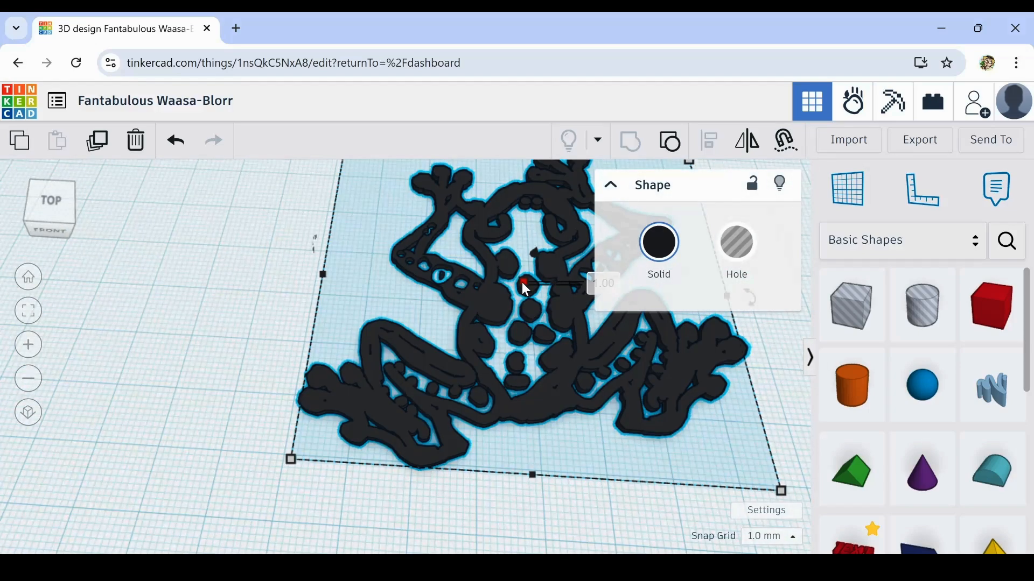
pyautogui.click(591, 284)
pyautogui.moveTo(286, 283); pyautogui.dragTo(175, 314, button='middle')
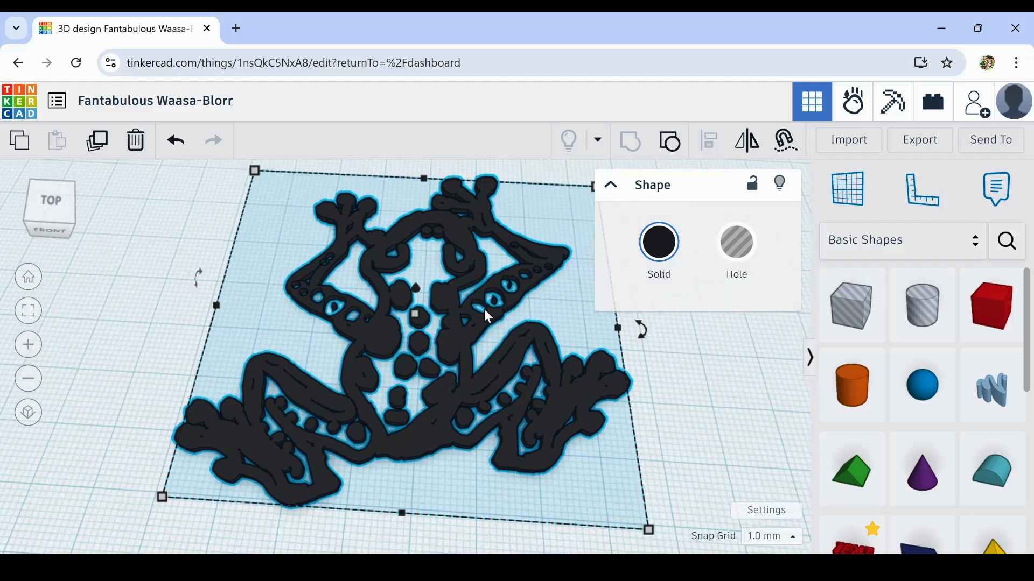
pyautogui.click(505, 315)
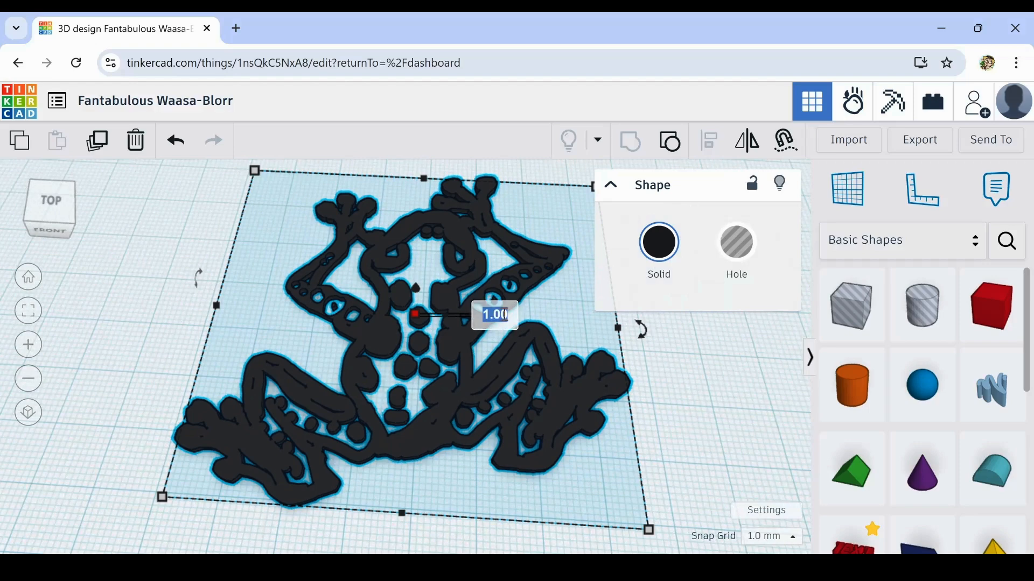
pyautogui.write('5')
pyautogui.press('Return')
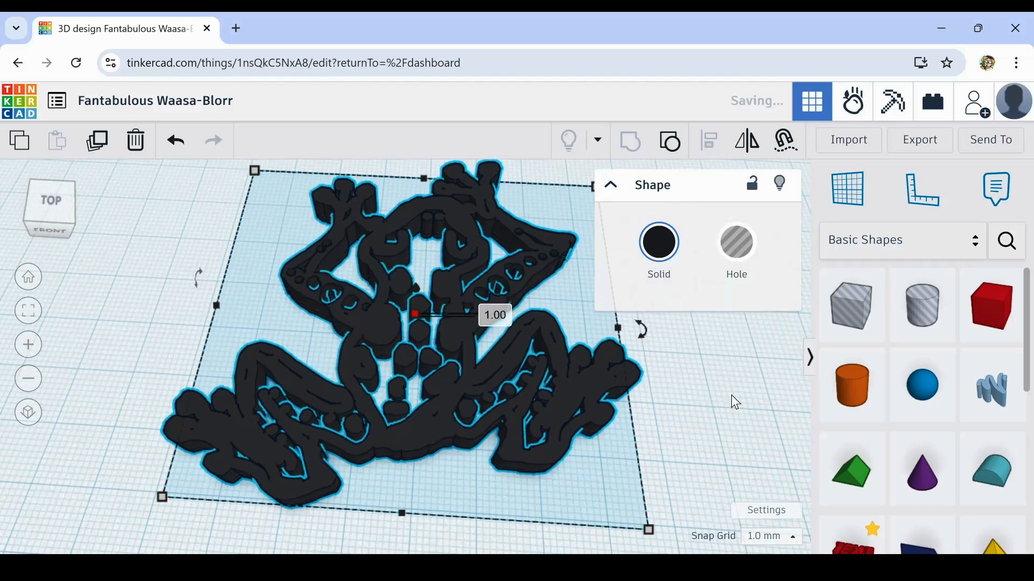
# Add a cylinder behind the frog's left side and scale its base to 81 by 81 mm.
pyautogui.moveTo(731, 395)
pyautogui.mouseDown(button='right')
pyautogui.moveTo(669, 362)
pyautogui.moveTo(667, 337)
pyautogui.moveTo(731, 399)
pyautogui.mouseUp(button='right')
pyautogui.scroll(-2, 730, 393)
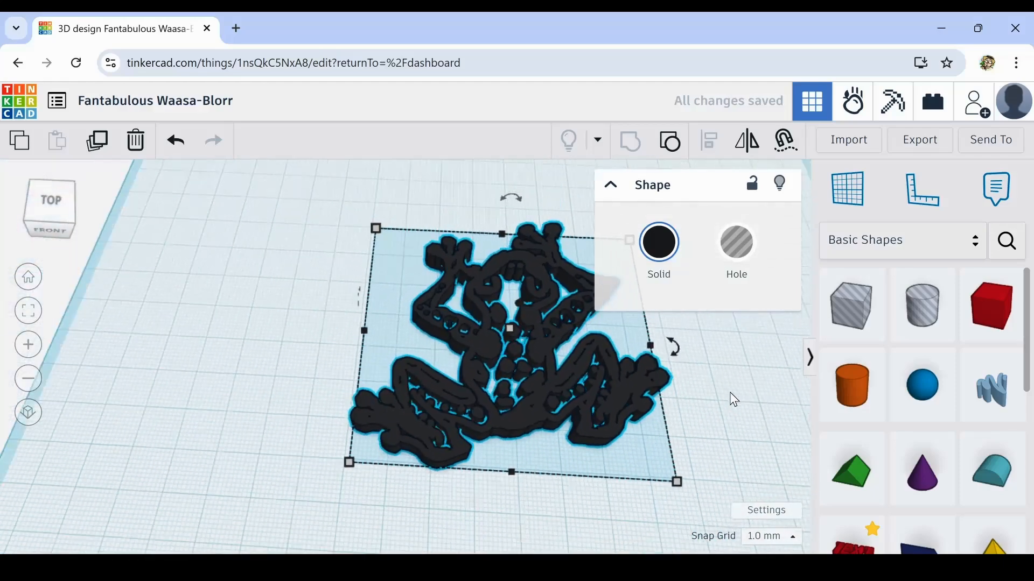
pyautogui.moveTo(749, 413); pyautogui.dragTo(623, 390, button='middle')
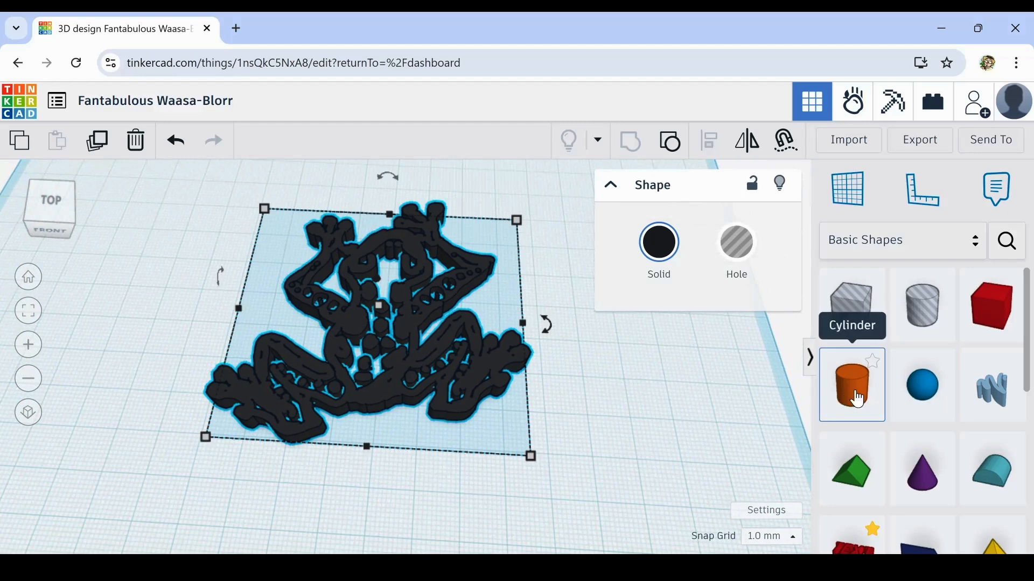
pyautogui.moveTo(854, 392); pyautogui.dragTo(209, 226)
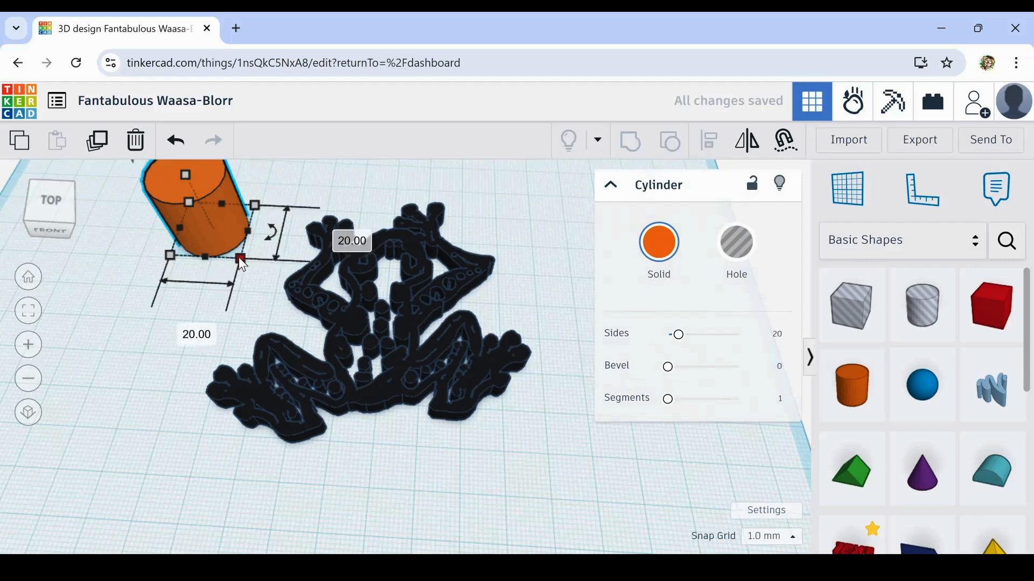
pyautogui.moveTo(240, 259); pyautogui.dragTo(454, 491)
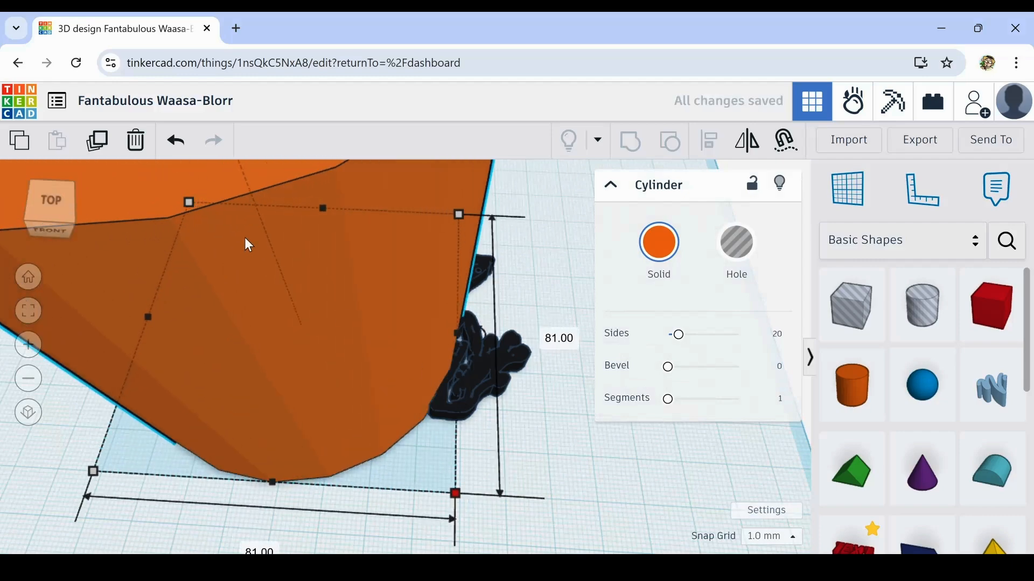
# Flatten the cylinder into a thin disc with 64 sides and move it under the frog.
pyautogui.scroll(-1, 245, 239)
pyautogui.scroll(-1, 245, 257)
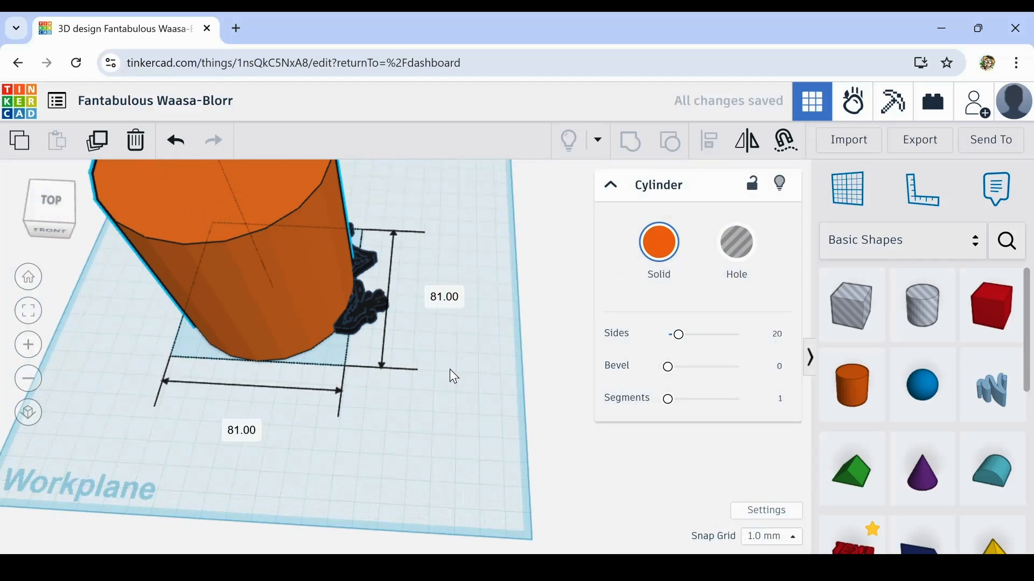
pyautogui.moveTo(452, 373); pyautogui.dragTo(282, 309, button='right')
pyautogui.moveTo(299, 321); pyautogui.dragTo(334, 377)
pyautogui.moveTo(330, 427); pyautogui.dragTo(384, 429)
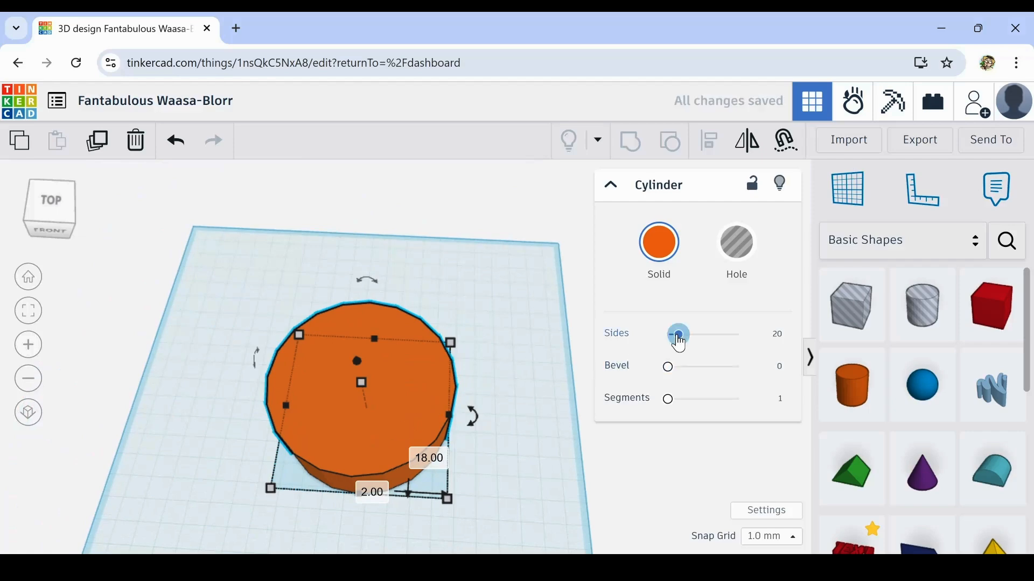
pyautogui.moveTo(679, 342); pyautogui.dragTo(776, 334)
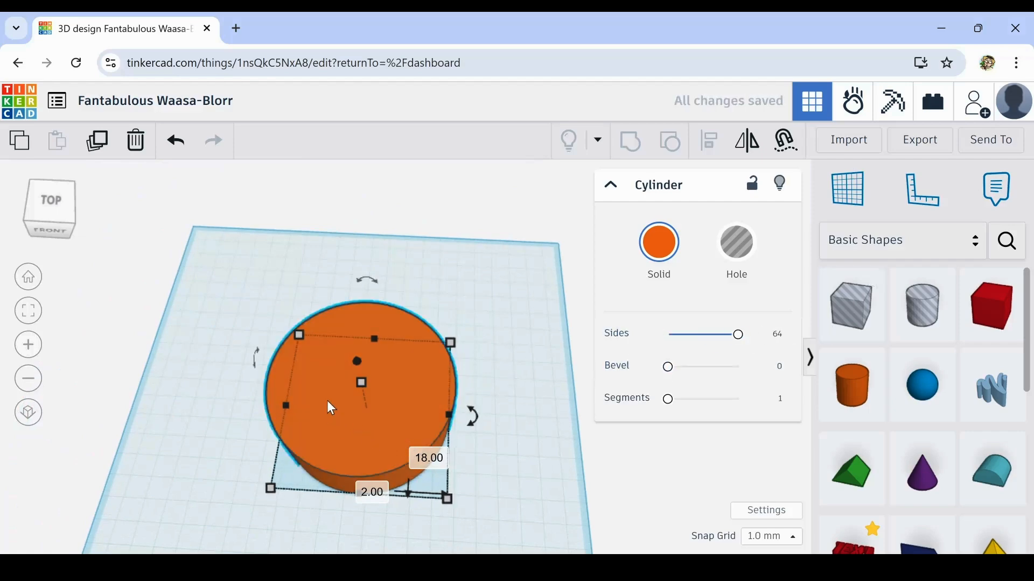
pyautogui.moveTo(366, 381); pyautogui.dragTo(376, 410)
# Enlarge the disc until it surrounds the whole frog, and center the frog on it.
pyautogui.moveTo(447, 497); pyautogui.dragTo(454, 502)
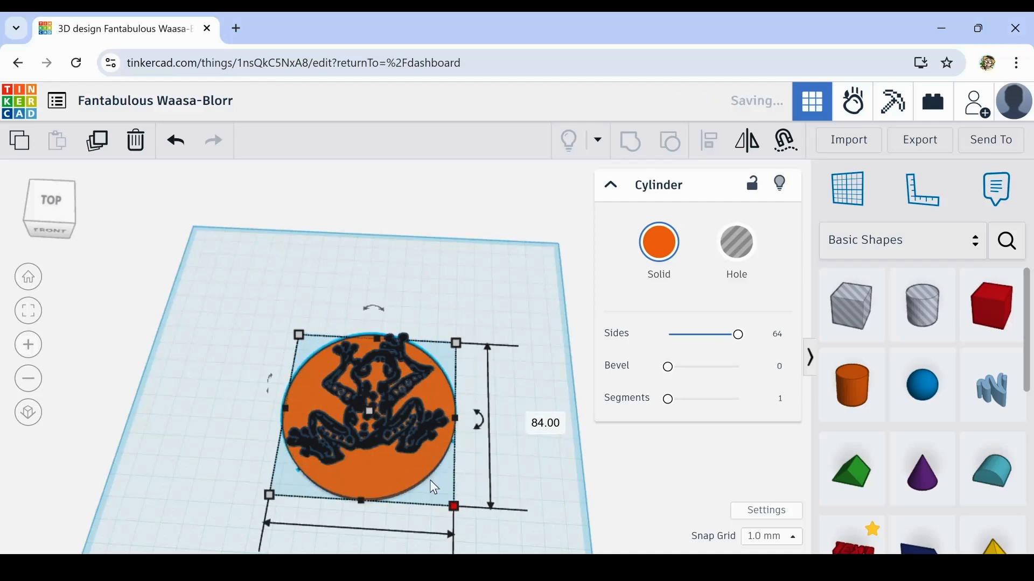
pyautogui.moveTo(400, 464); pyautogui.dragTo(400, 451)
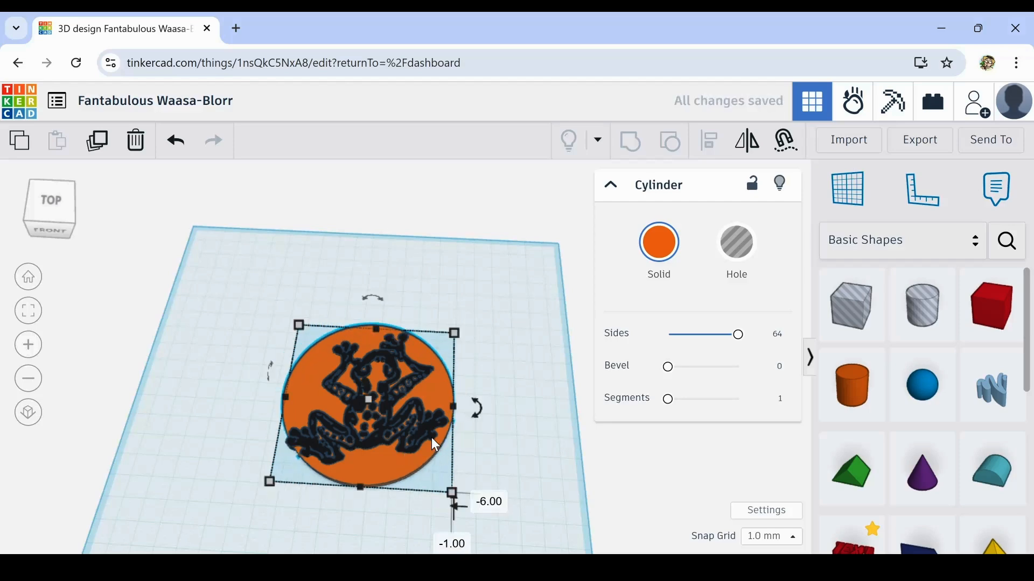
pyautogui.scroll(2, 389, 434)
pyautogui.moveTo(473, 512); pyautogui.dragTo(486, 522)
pyautogui.moveTo(399, 460)
pyautogui.mouseDown()
pyautogui.moveTo(394, 453)
pyautogui.moveTo(415, 470)
pyautogui.mouseUp()
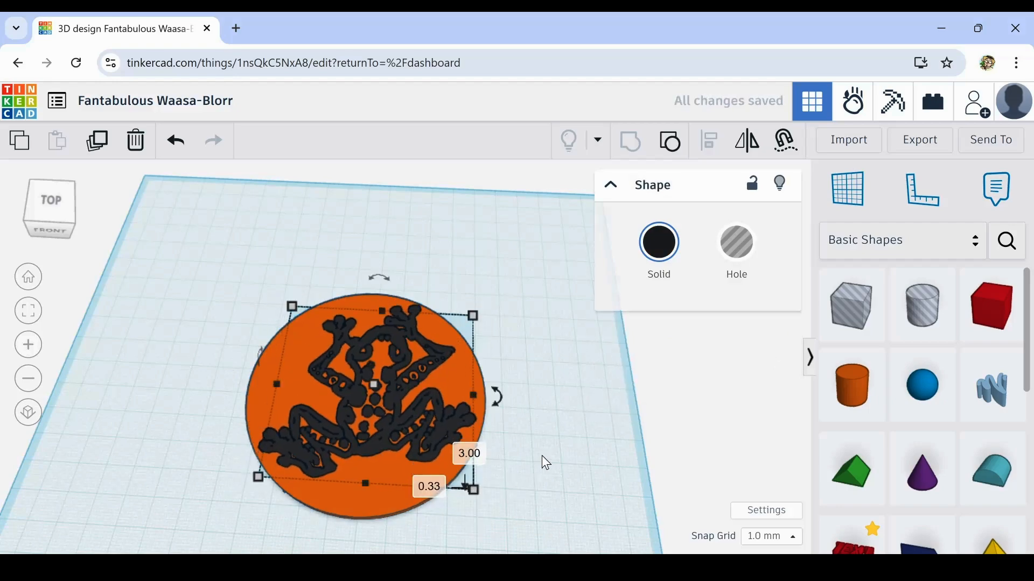
# Raise the frog about 5 mm so it stands out in relief above the disc.
pyautogui.scroll(2, 541, 455)
pyautogui.moveTo(522, 424); pyautogui.dragTo(309, 322, button='right')
pyautogui.scroll(2, 308, 322)
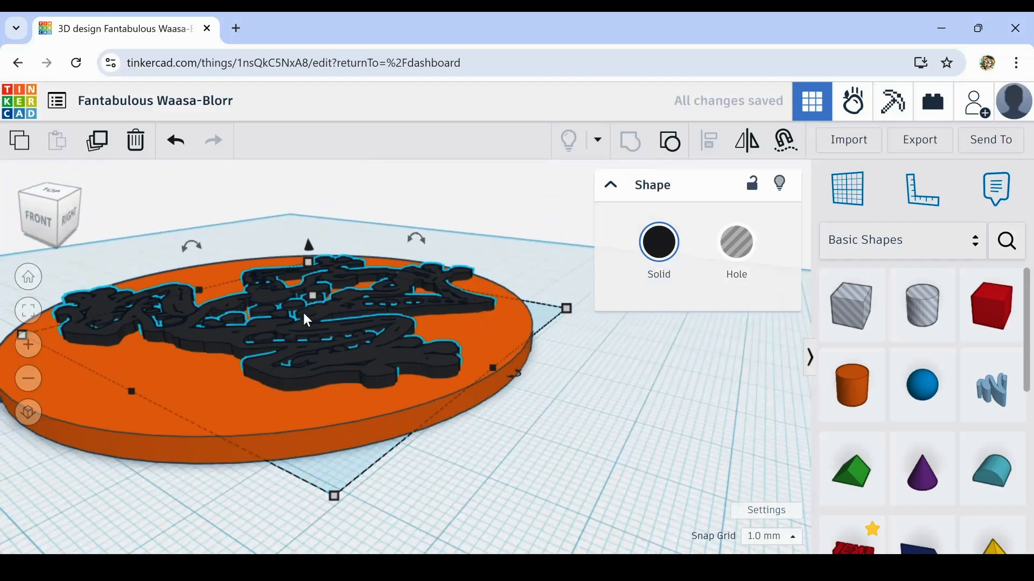
pyautogui.hotkey('ctrl', 'Up')
pyautogui.hotkey('ctrl', 'Up')
pyautogui.hotkey('ctrl', 'Up')
pyautogui.hotkey('ctrl', 'Up')
pyautogui.hotkey('ctrl', 'Up')
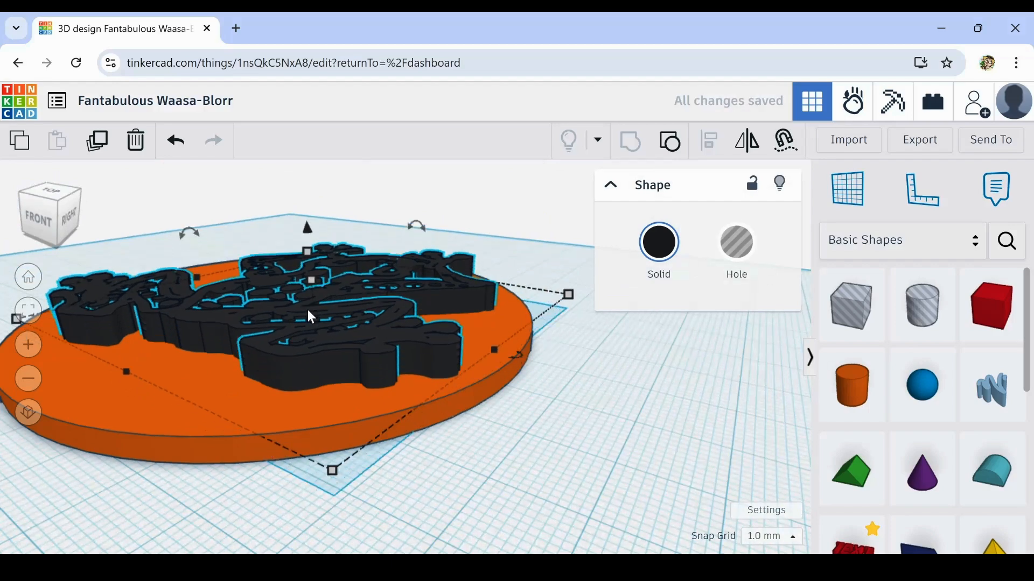
# Try the frog as a hole shape, and switch it back to solid.
pyautogui.click(737, 243)
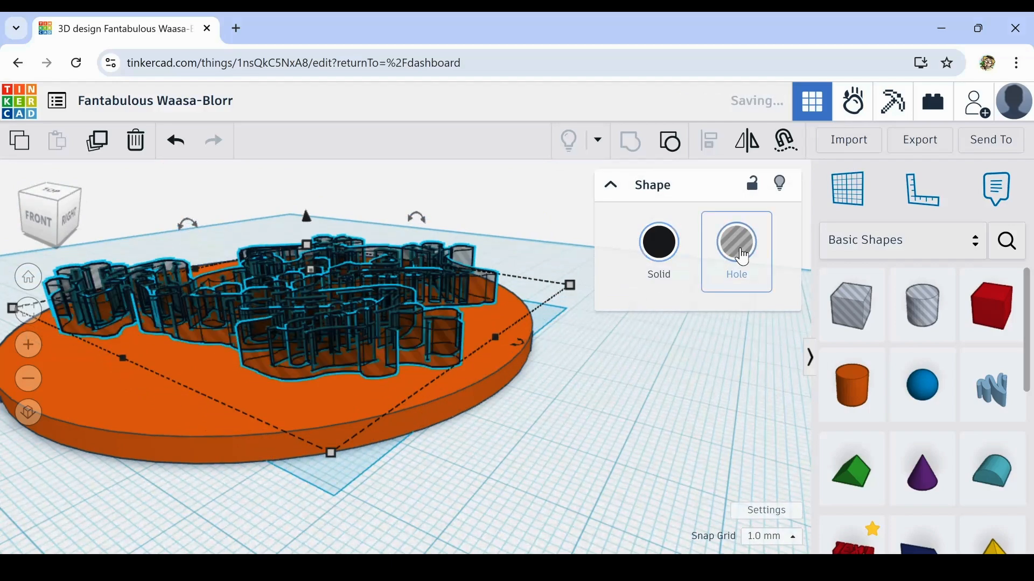
pyautogui.moveTo(538, 422); pyautogui.dragTo(609, 474, button='right')
pyautogui.click(658, 240)
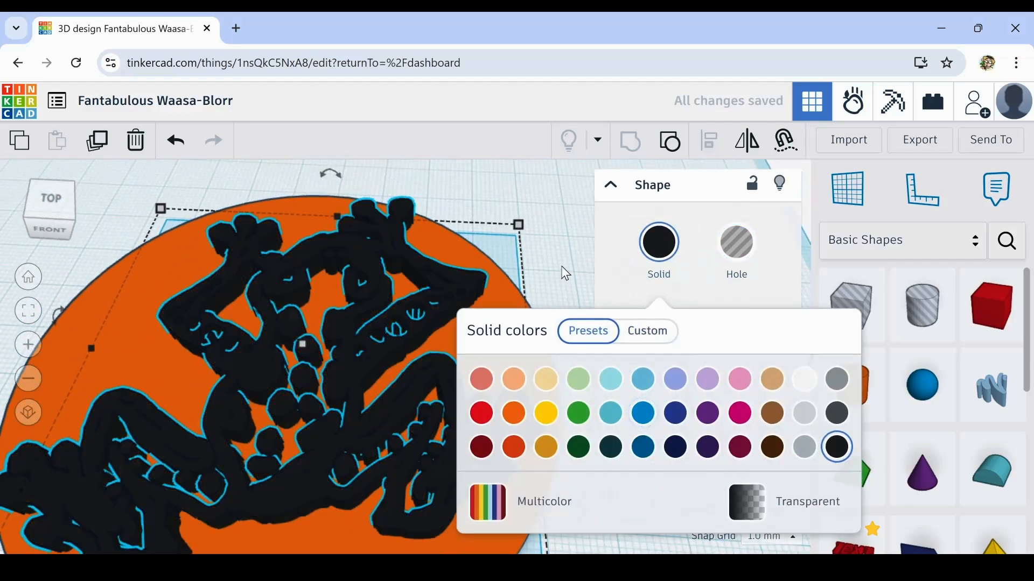
pyautogui.click(561, 267)
pyautogui.moveTo(561, 266); pyautogui.dragTo(529, 293, button='right')
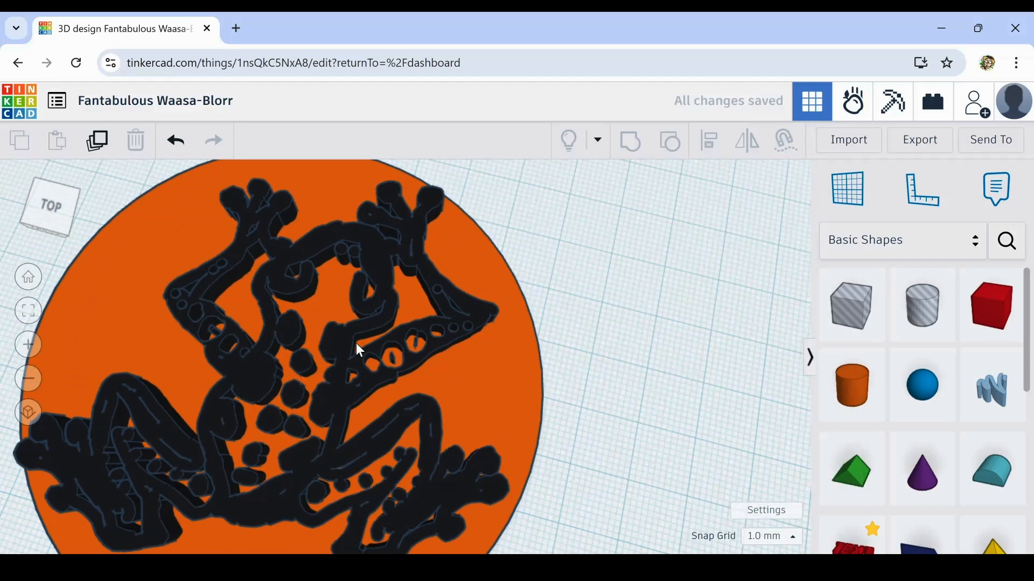
# Recolor the frog with the white preset and the disc beneath it with the black preset.
pyautogui.click(346, 348)
pyautogui.click(648, 258)
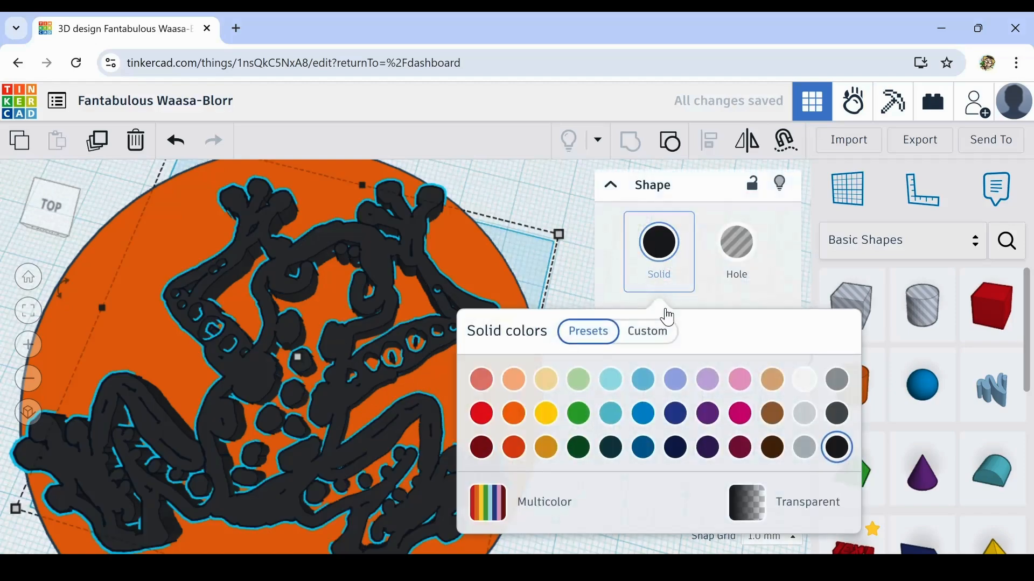
pyautogui.click(804, 378)
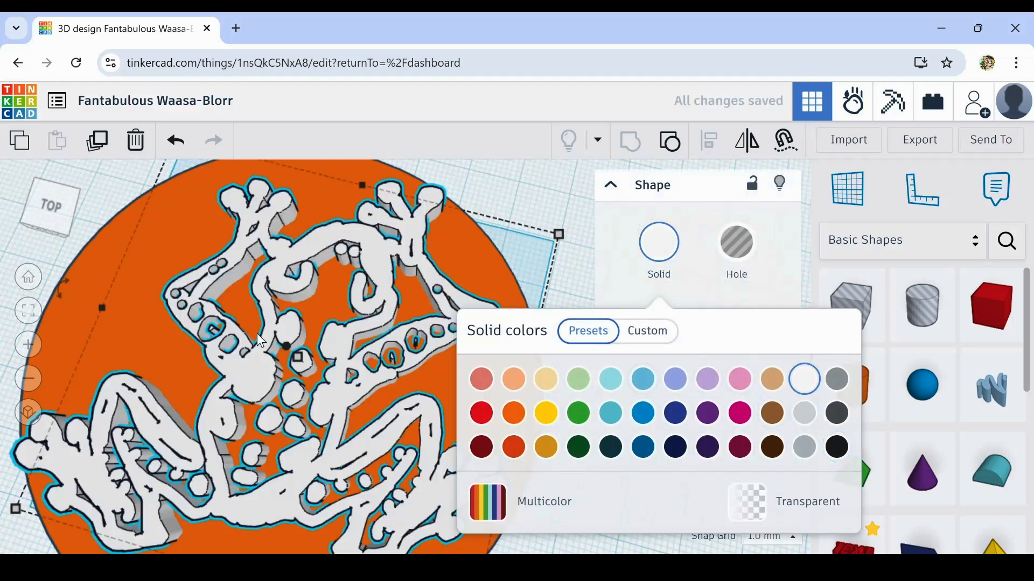
pyautogui.click(143, 257)
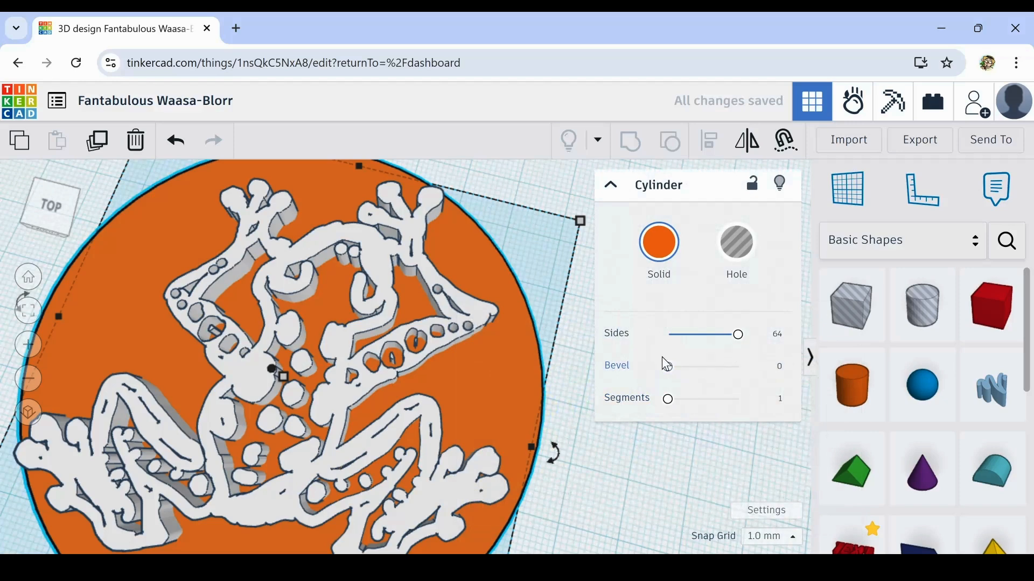
pyautogui.click(658, 253)
pyautogui.click(837, 447)
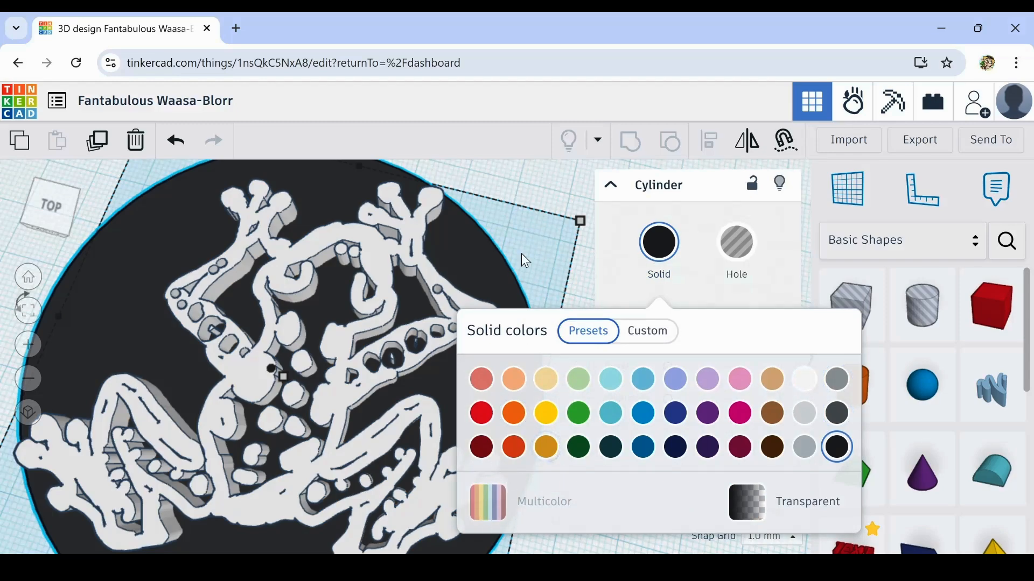
pyautogui.click(521, 186)
# Thicken the black disc by stretching its height slightly upward.
pyautogui.scroll(-5, 614, 325)
pyautogui.moveTo(636, 397); pyautogui.dragTo(413, 422, button='right')
pyautogui.click(417, 397)
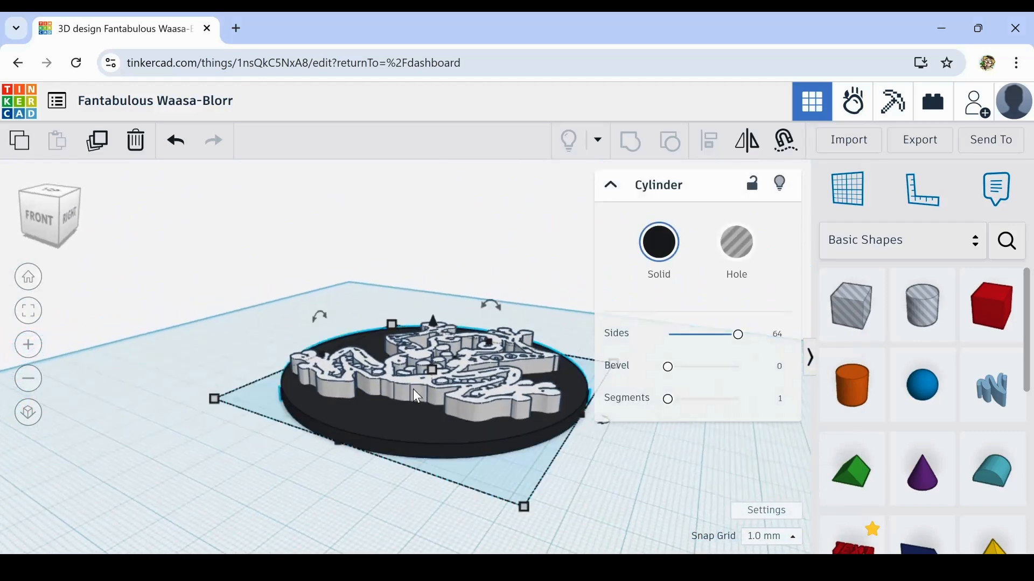
pyautogui.moveTo(435, 369); pyautogui.dragTo(435, 361)
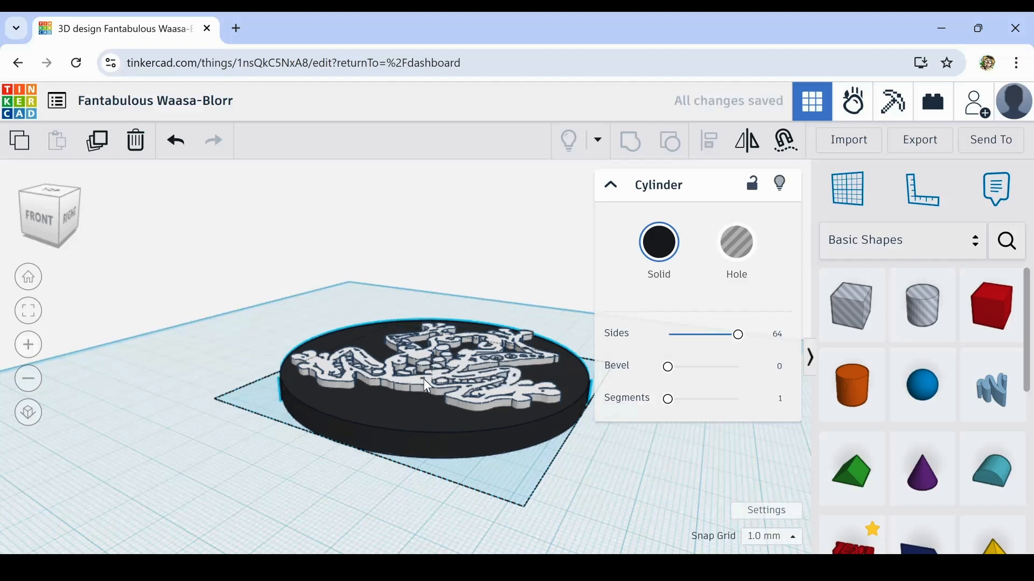
# Raise the white frog about 5 mm above the thickened disc.
pyautogui.click(423, 379)
pyautogui.hotkey('ctrl', 'Up')
pyautogui.hotkey('ctrl', 'Up')
pyautogui.hotkey('ctrl', 'Up')
pyautogui.hotkey('ctrl', 'Up')
pyautogui.hotkey('ctrl', 'Up')
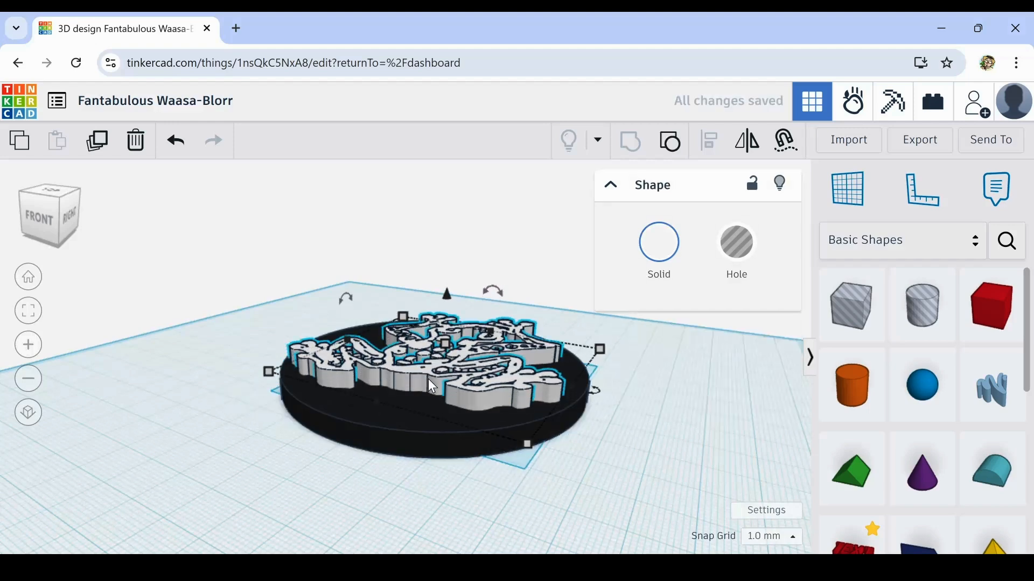
# Lower the white frog about 2 mm so it sinks partly into the black disc.
pyautogui.hotkey('ctrl', 'Down')
pyautogui.hotkey('ctrl', 'Down')
pyautogui.hotkey('ctrl', 'Up')
pyautogui.hotkey('ctrl', 'Down')
pyautogui.moveTo(460, 476); pyautogui.dragTo(468, 420, button='right')
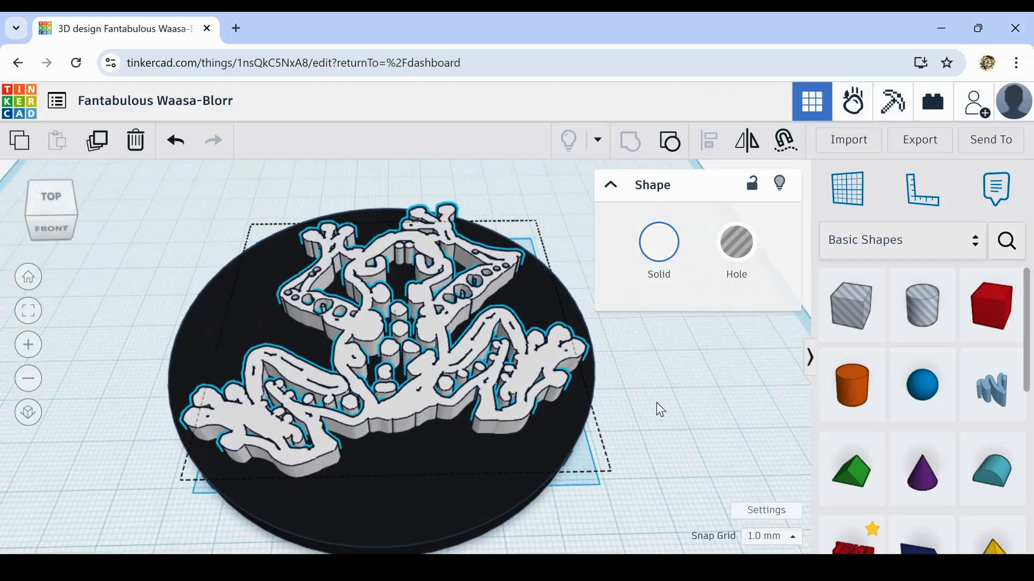
pyautogui.moveTo(657, 410); pyautogui.dragTo(591, 379, button='right')
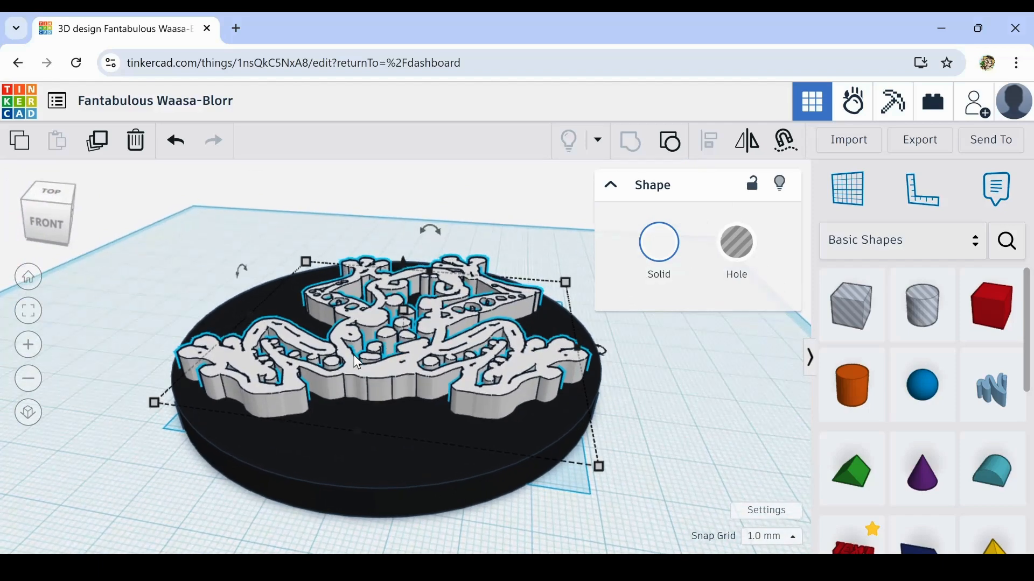
pyautogui.moveTo(417, 395); pyautogui.dragTo(489, 393, button='right')
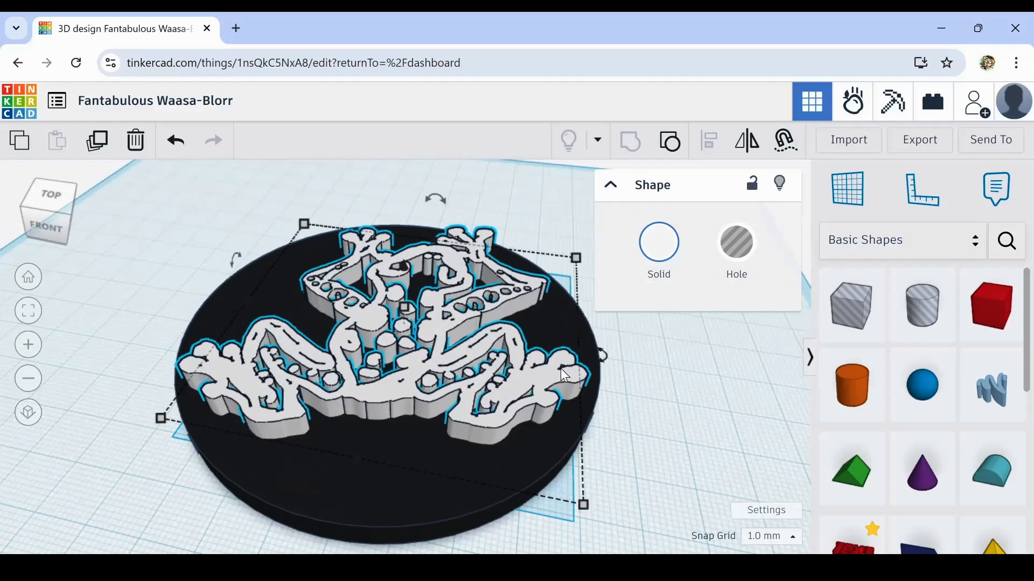
# Turn the frog into a hole shape and recolor the disc with the light turquoise preset.
pyautogui.click(706, 263)
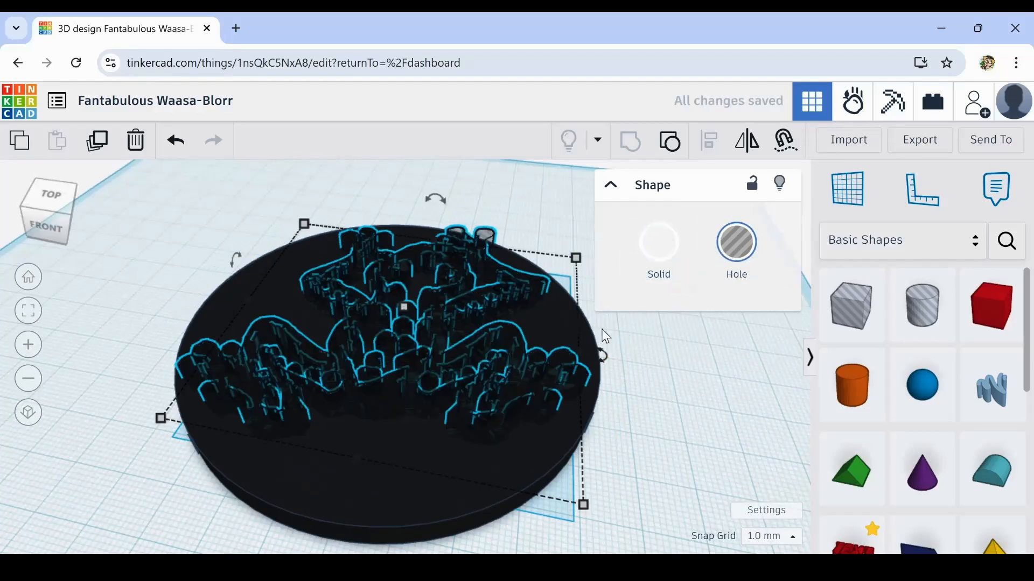
pyautogui.click(467, 483)
pyautogui.click(660, 264)
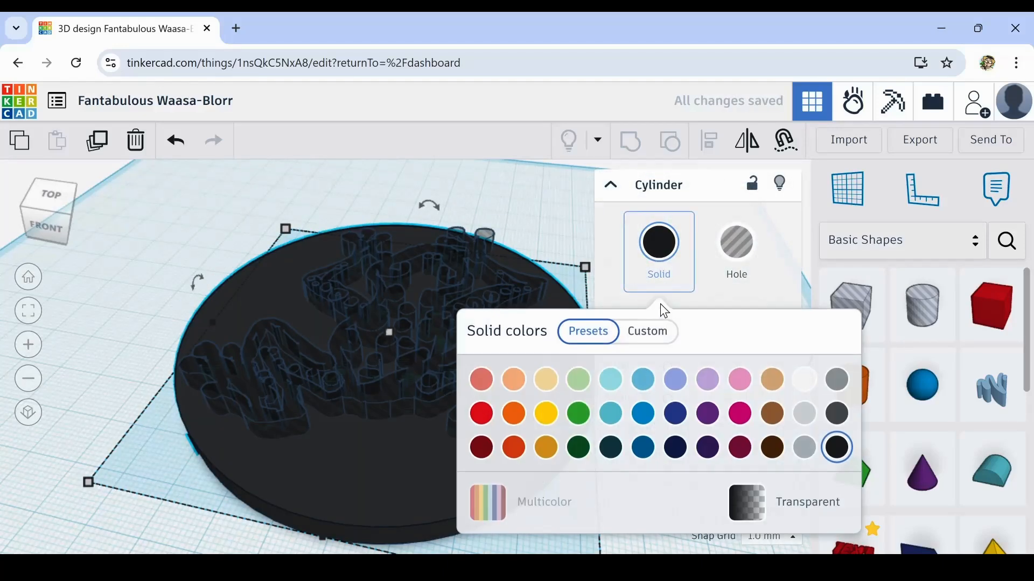
pyautogui.click(611, 380)
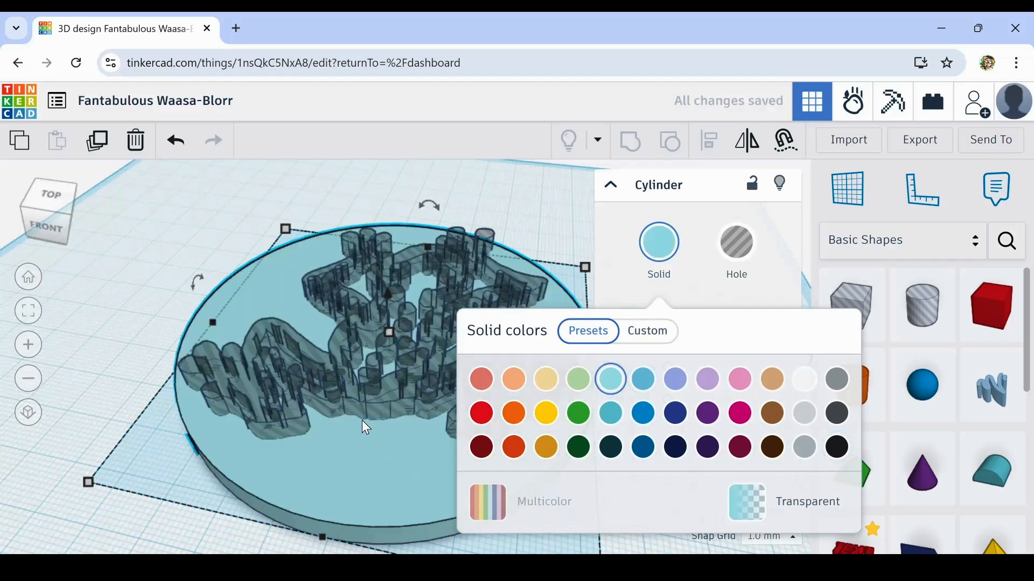
# Lower the frog another 1 mm into the disc and switch it from hole back to solid white.
pyautogui.click(390, 401)
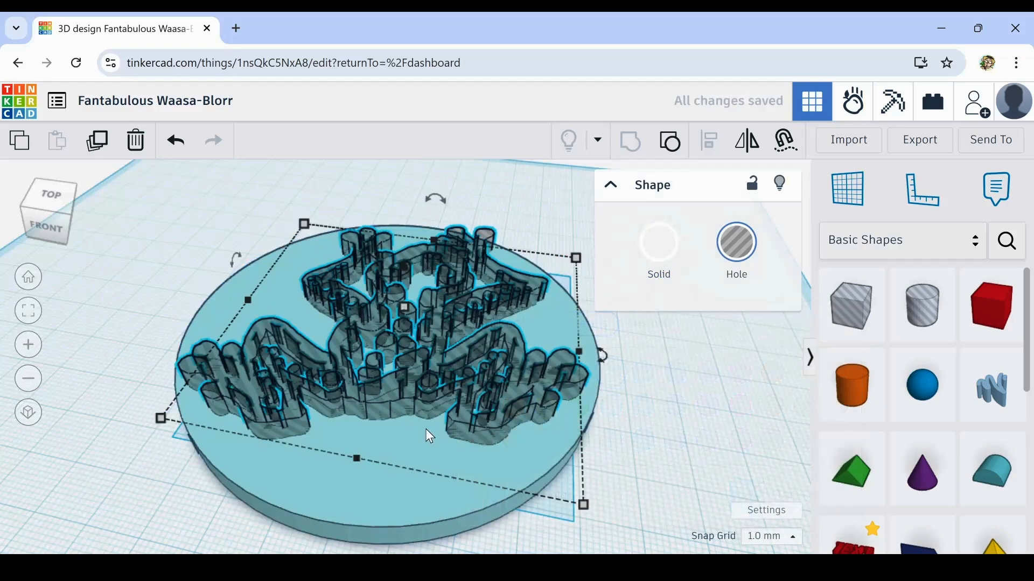
pyautogui.hotkey('ctrl', 'Down')
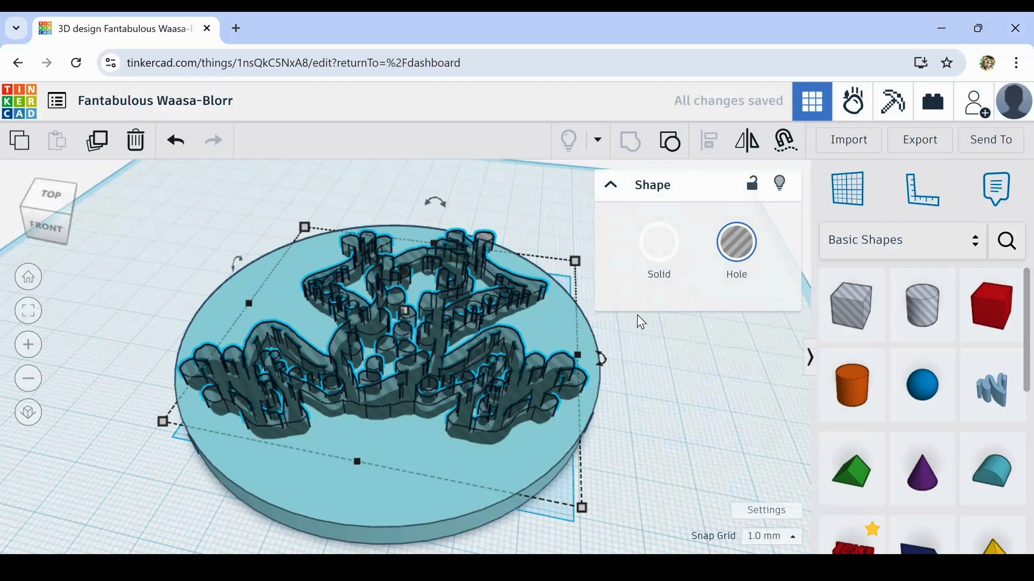
pyautogui.click(659, 258)
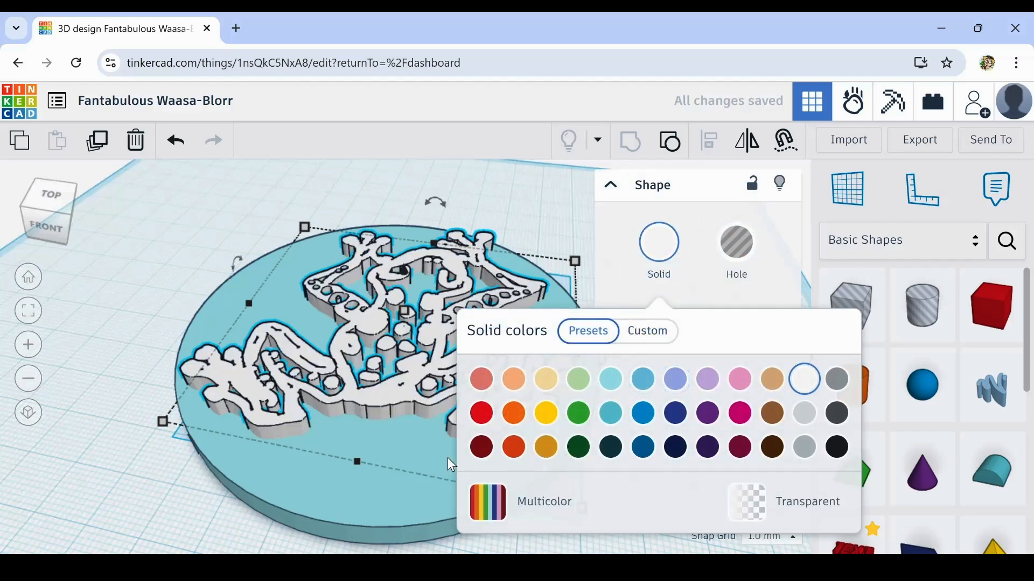
pyautogui.click(387, 487)
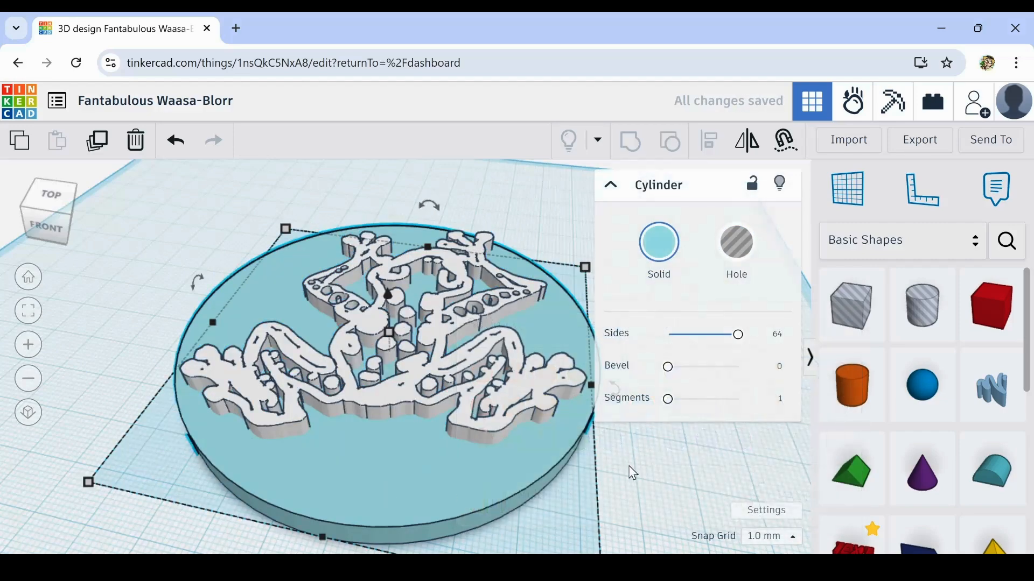
pyautogui.click(754, 483)
pyautogui.scroll(-3, 729, 464)
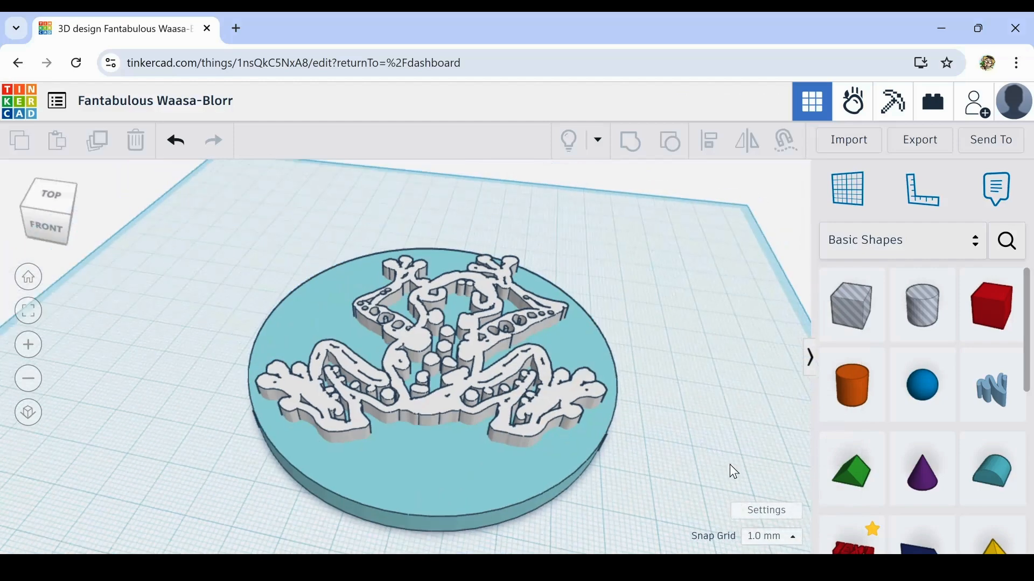
# Recolor the disc beneath the frog with the black preset.
pyautogui.click(523, 489)
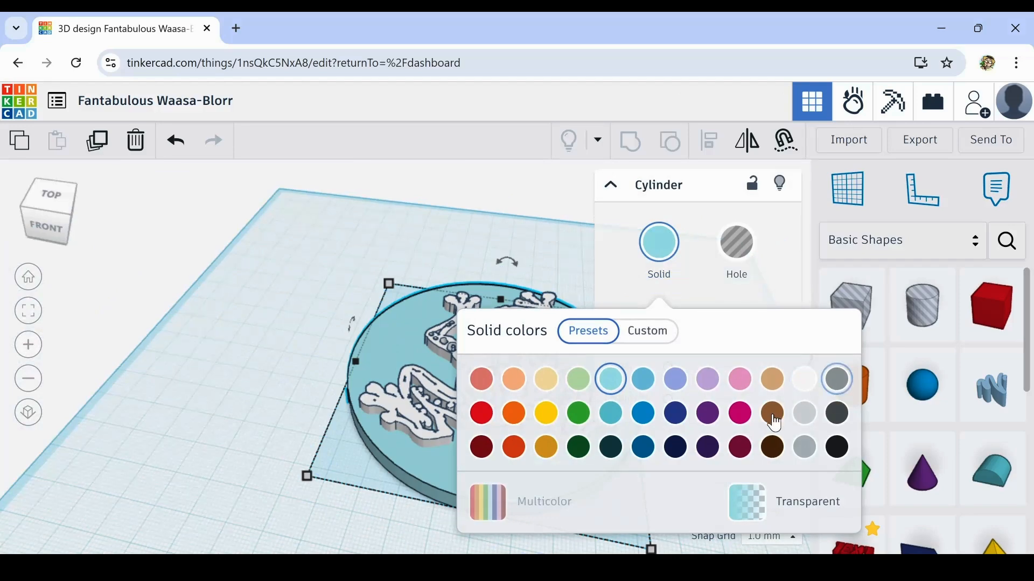
pyautogui.click(837, 447)
pyautogui.click(280, 437)
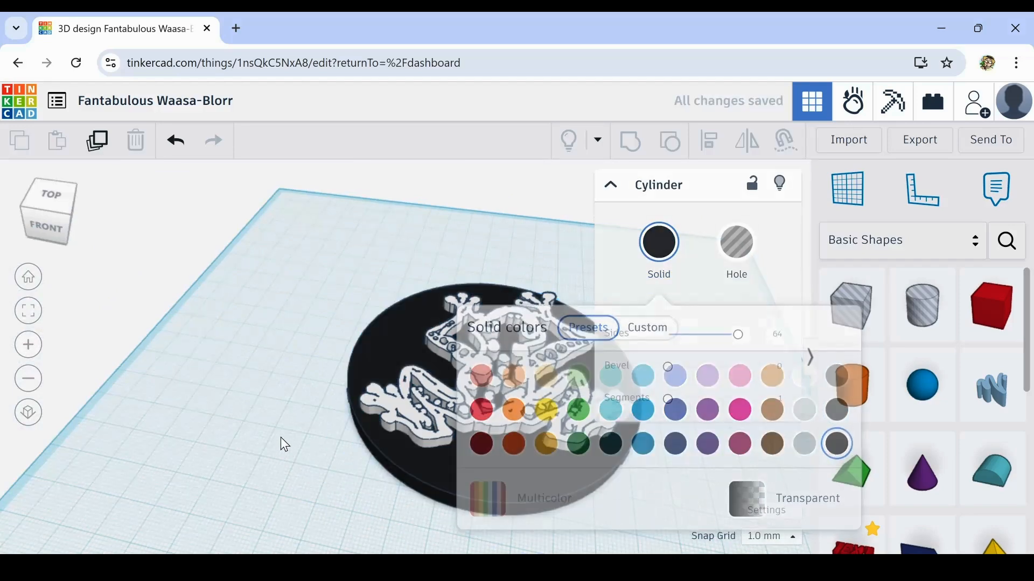
# Move the frog and disc together about 149 mm left and 58 mm back, beyond the workplane's back-left corner.
pyautogui.moveTo(280, 428); pyautogui.dragTo(203, 422, button='right')
pyautogui.moveTo(322, 380); pyautogui.dragTo(503, 498)
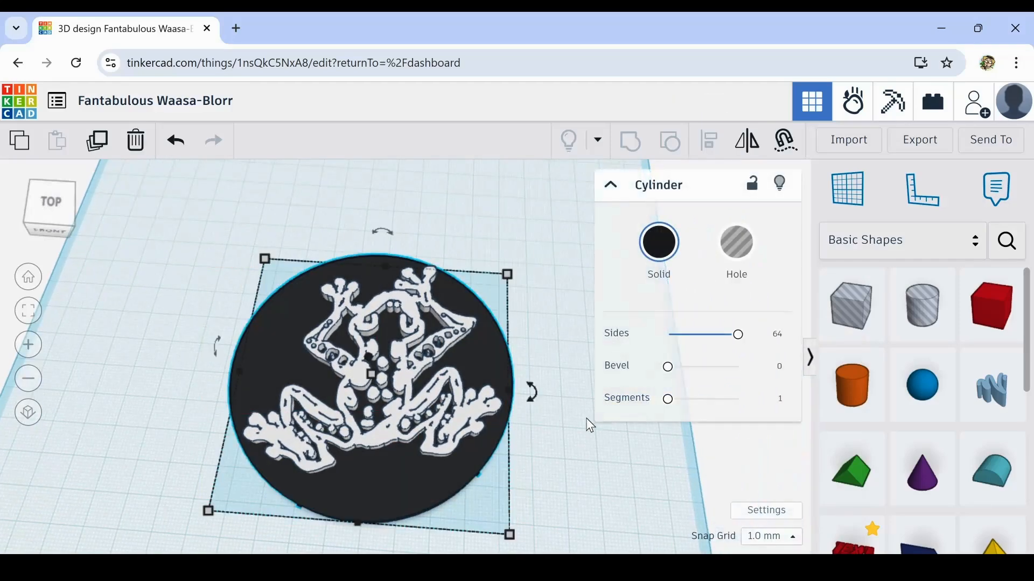
pyautogui.click(619, 458)
pyautogui.moveTo(549, 441); pyautogui.dragTo(578, 412, button='right')
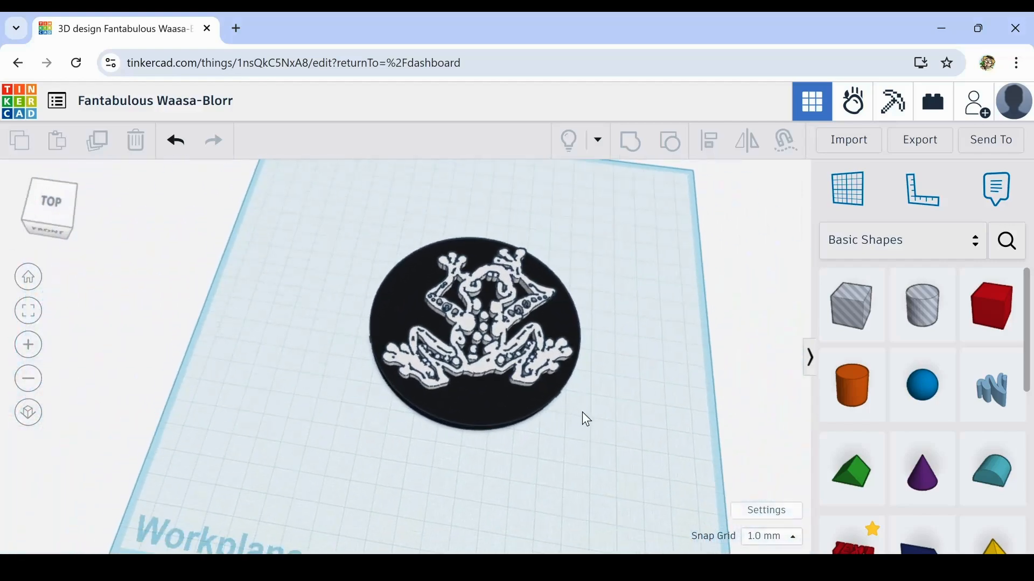
pyautogui.moveTo(339, 292); pyautogui.dragTo(349, 263, button='right')
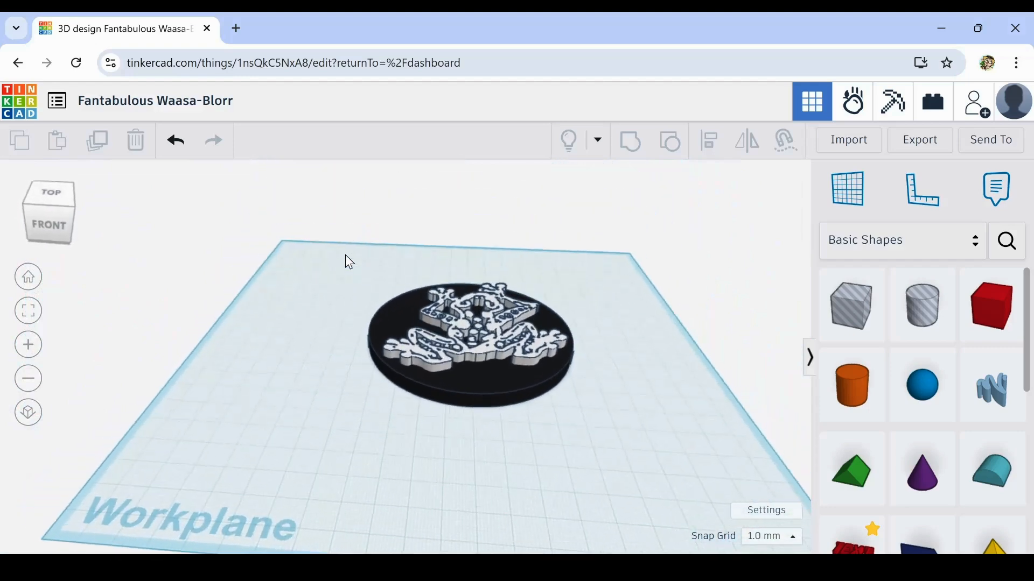
pyautogui.moveTo(345, 253); pyautogui.dragTo(558, 429)
pyautogui.moveTo(515, 383); pyautogui.dragTo(206, 257)
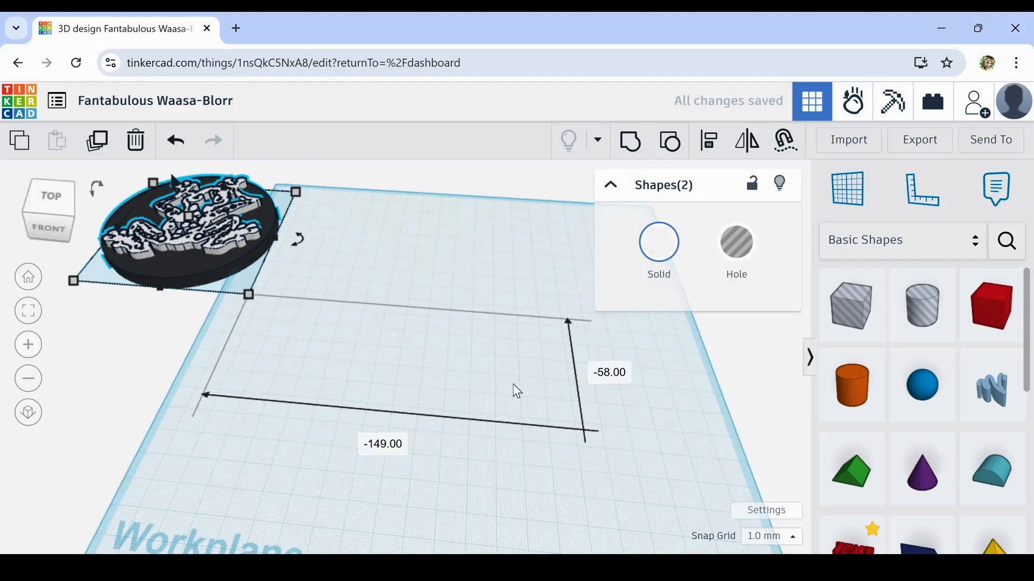
pyautogui.click(667, 409)
pyautogui.scroll(-1, 667, 409)
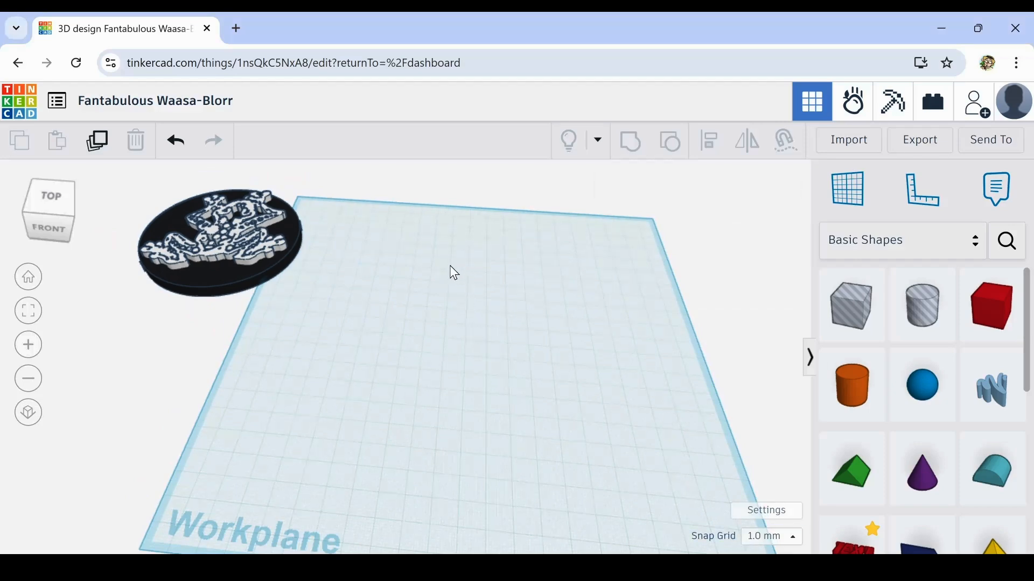
# Place a basic cylinder near the middle of the empty workplane.
pyautogui.moveTo(450, 273); pyautogui.dragTo(401, 275, button='right')
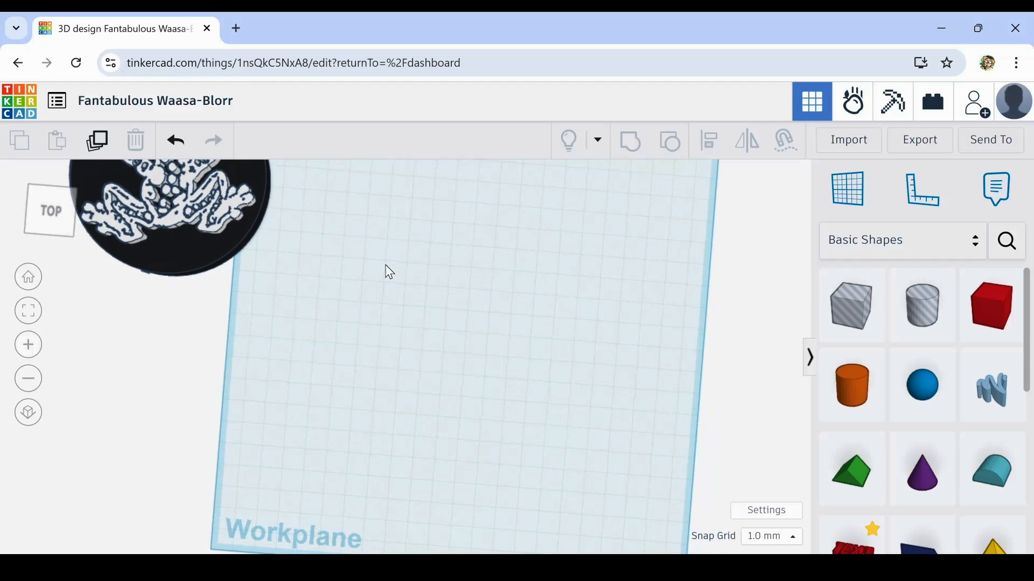
pyautogui.moveTo(385, 270); pyautogui.dragTo(676, 420, button='middle')
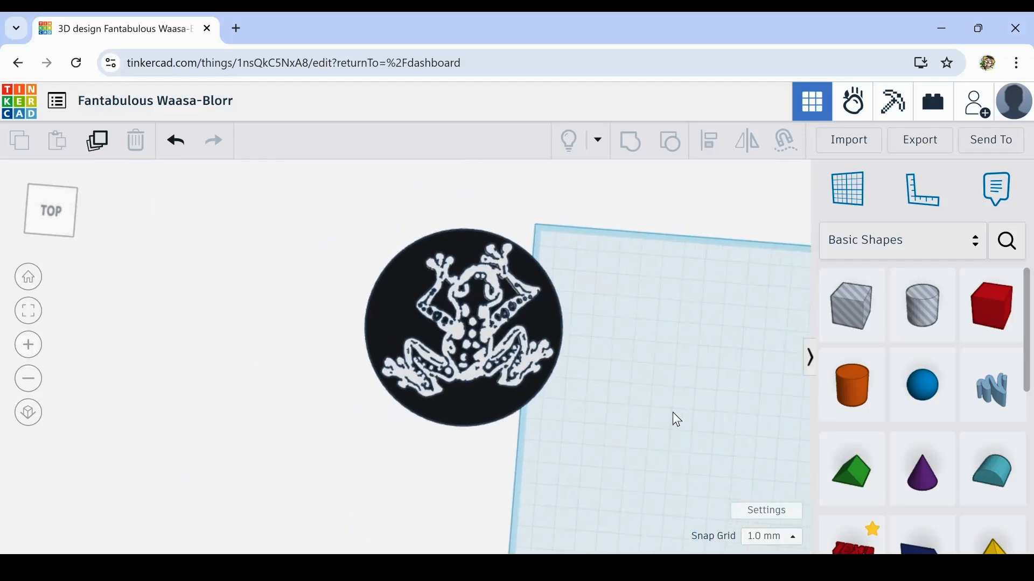
pyautogui.moveTo(672, 412); pyautogui.dragTo(670, 373, button='middle')
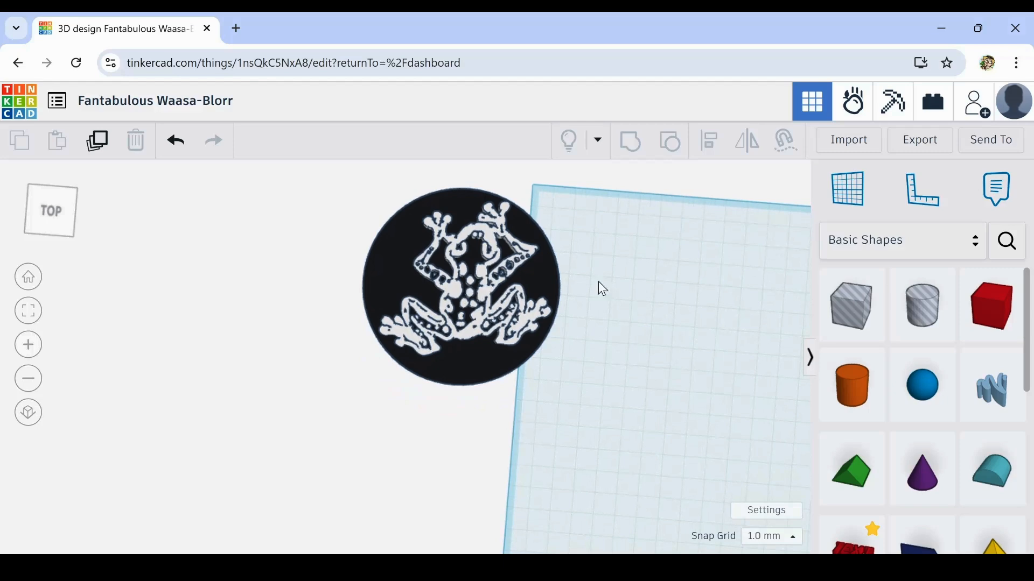
pyautogui.moveTo(730, 422); pyautogui.dragTo(441, 378, button='middle')
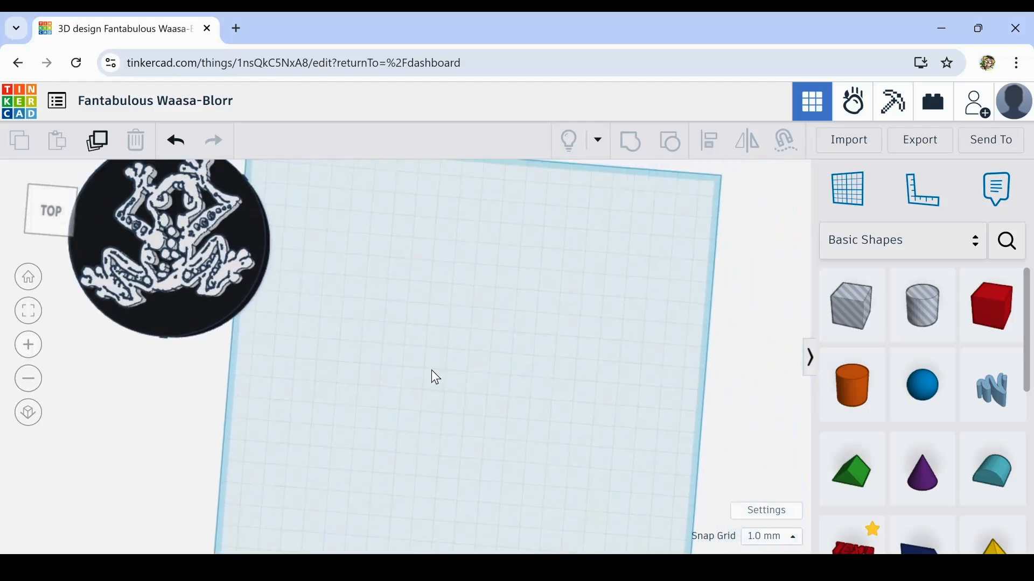
pyautogui.moveTo(448, 361); pyautogui.dragTo(419, 290, button='middle')
pyautogui.moveTo(464, 412); pyautogui.dragTo(419, 297, button='right')
pyautogui.scroll(2, 417, 301)
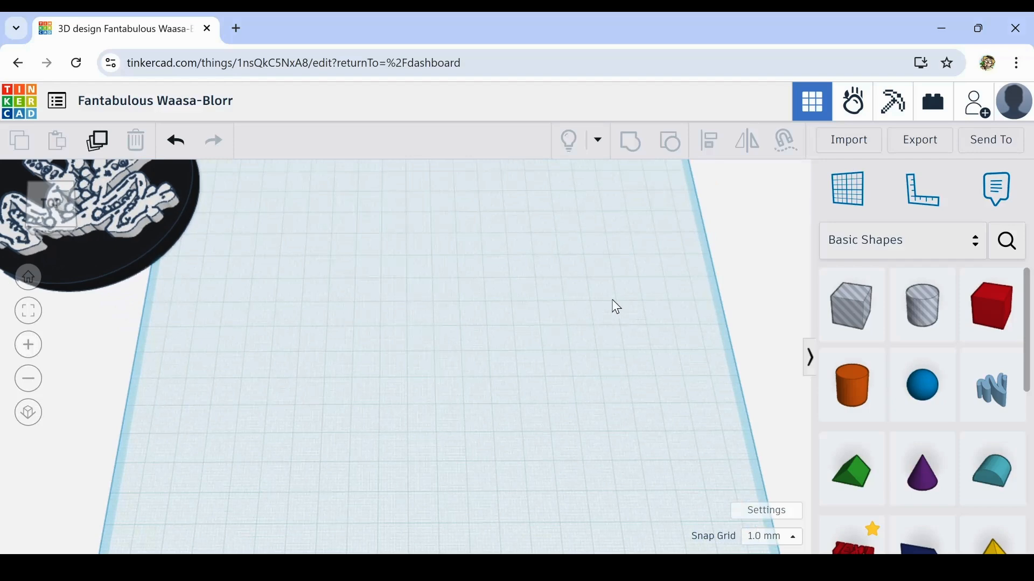
pyautogui.moveTo(852, 389); pyautogui.dragTo(437, 341)
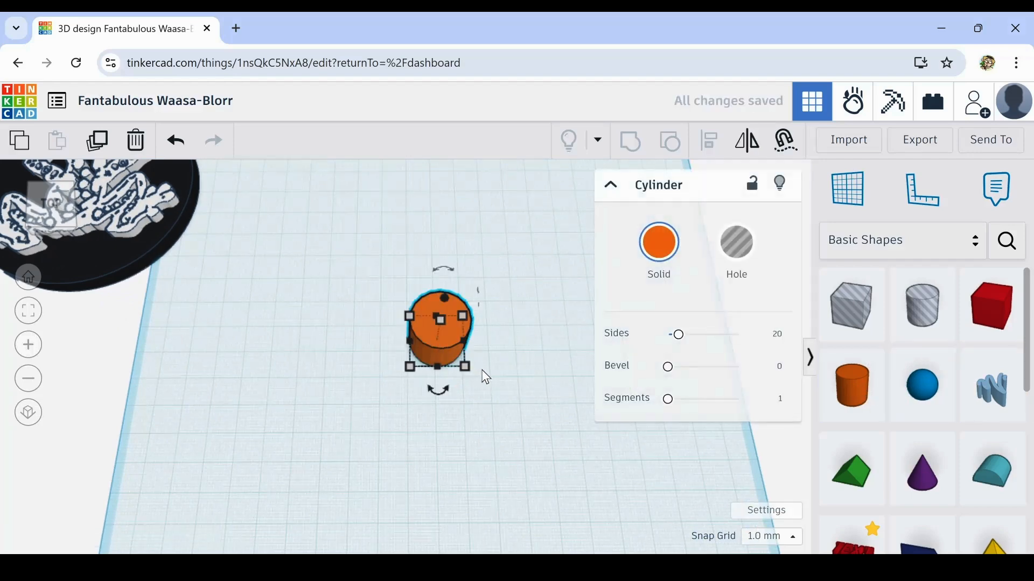
pyautogui.moveTo(475, 386); pyautogui.dragTo(464, 344, button='right')
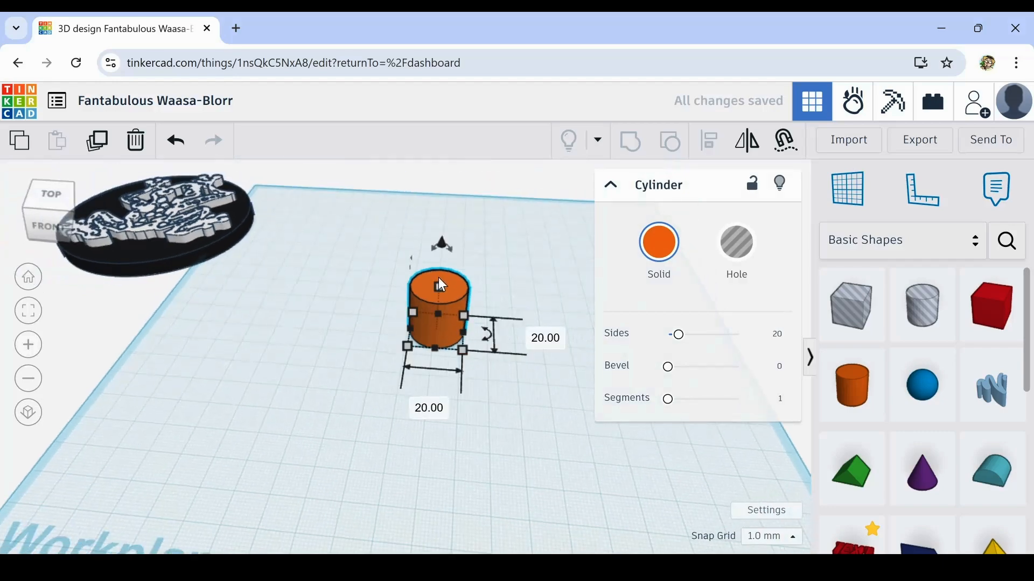
# Place a Round Roof shape to the left of the orange cylinder and rotate it upside down.
pyautogui.scroll(3, 441, 286)
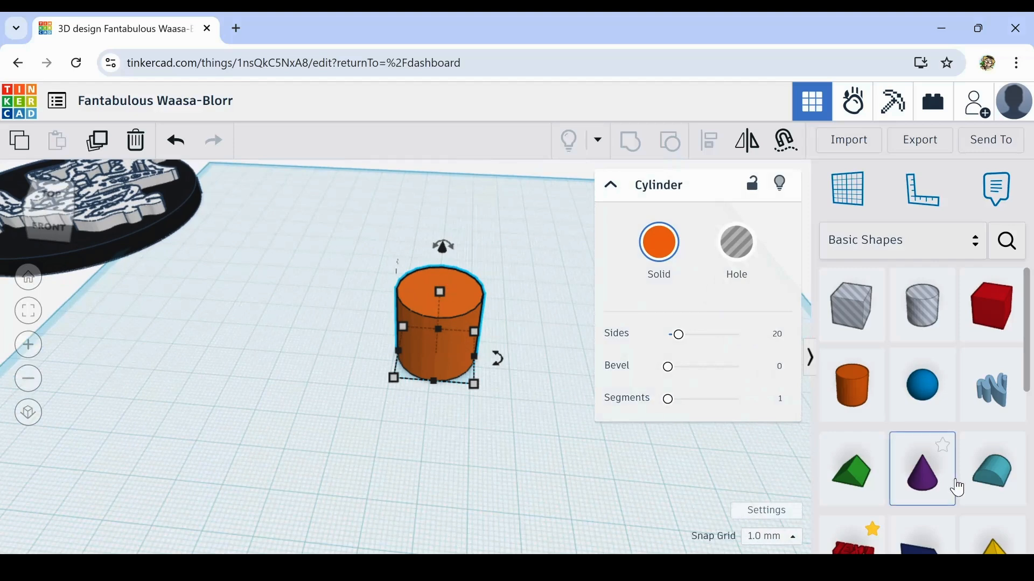
pyautogui.moveTo(993, 471); pyautogui.dragTo(254, 361)
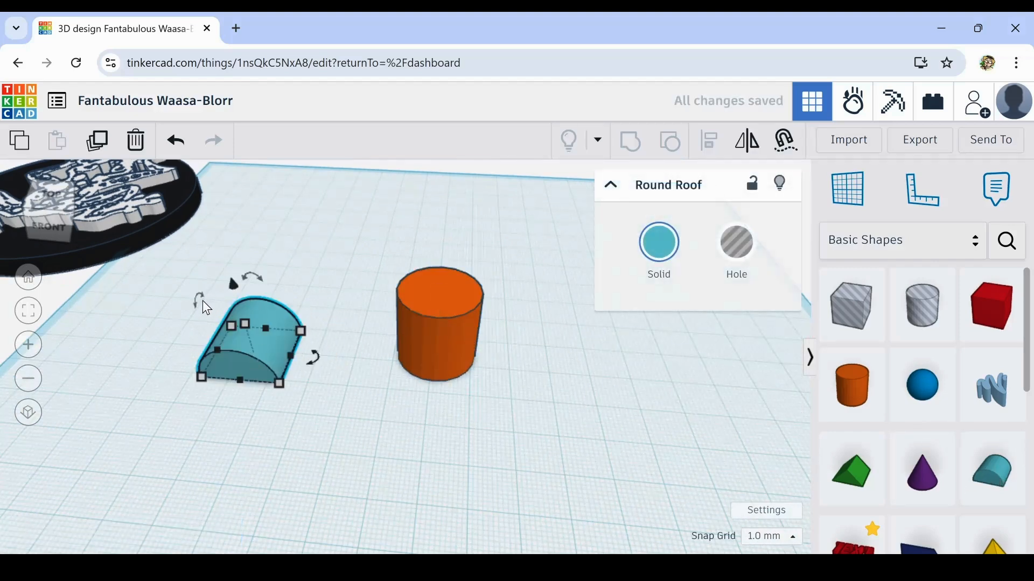
pyautogui.moveTo(203, 300); pyautogui.dragTo(183, 382)
pyautogui.moveTo(416, 393); pyautogui.dragTo(419, 425, button='right')
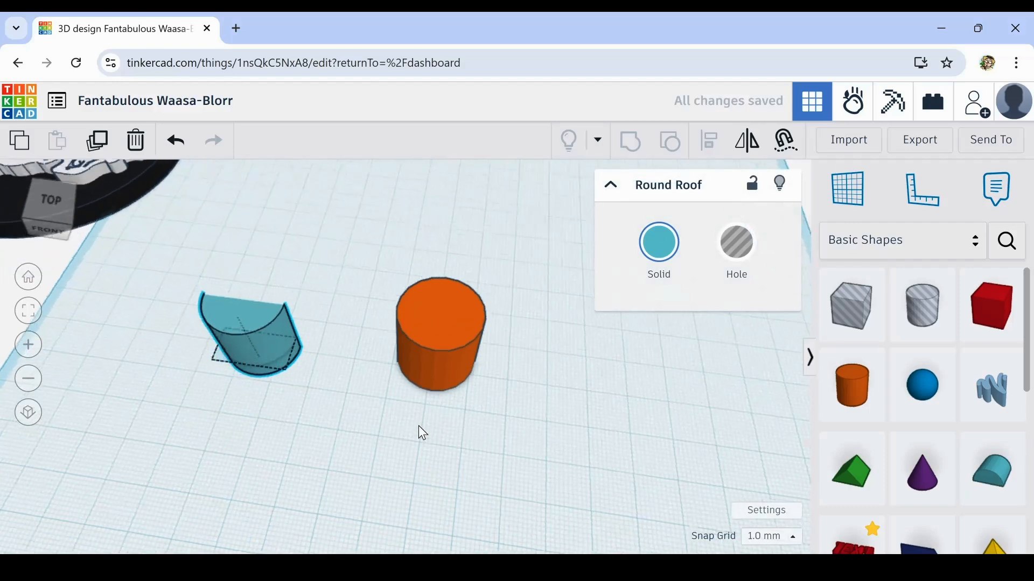
# Set the orange cylinder's sides to 64 and scale it up proportionally to about 71 mm across.
pyautogui.click(436, 323)
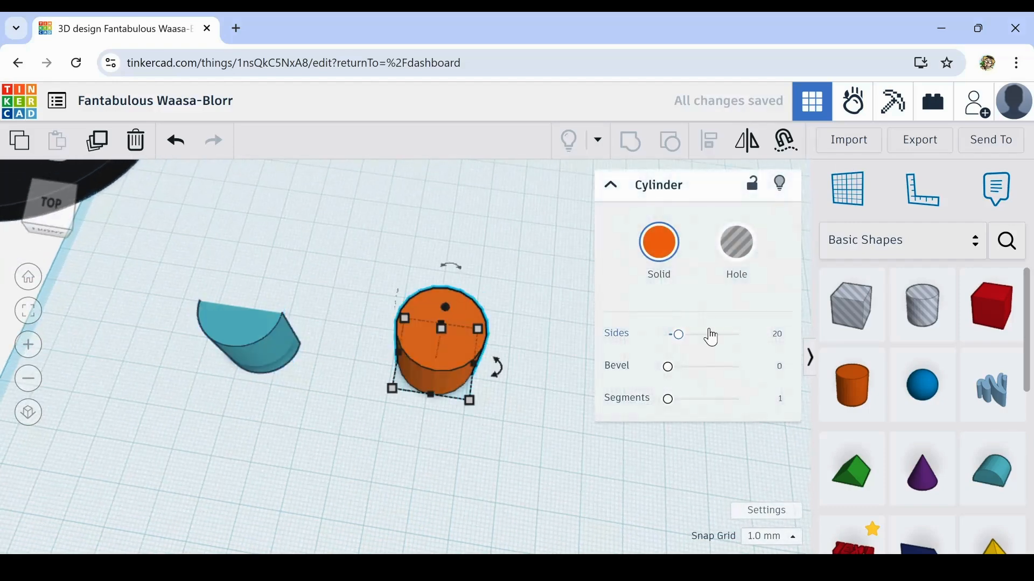
pyautogui.moveTo(679, 335); pyautogui.dragTo(759, 342)
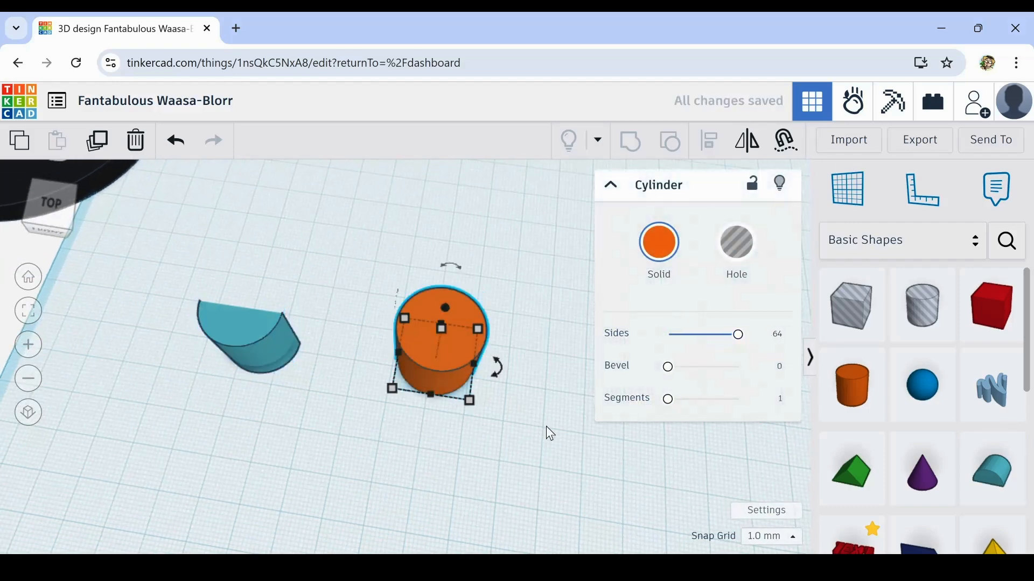
pyautogui.moveTo(470, 401); pyautogui.dragTo(676, 534)
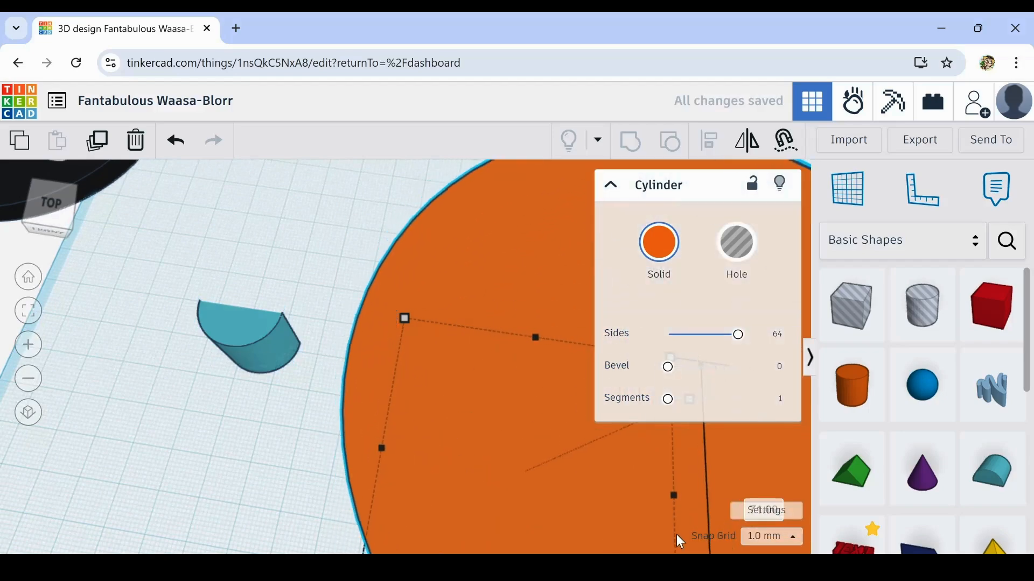
pyautogui.scroll(-3, 559, 458)
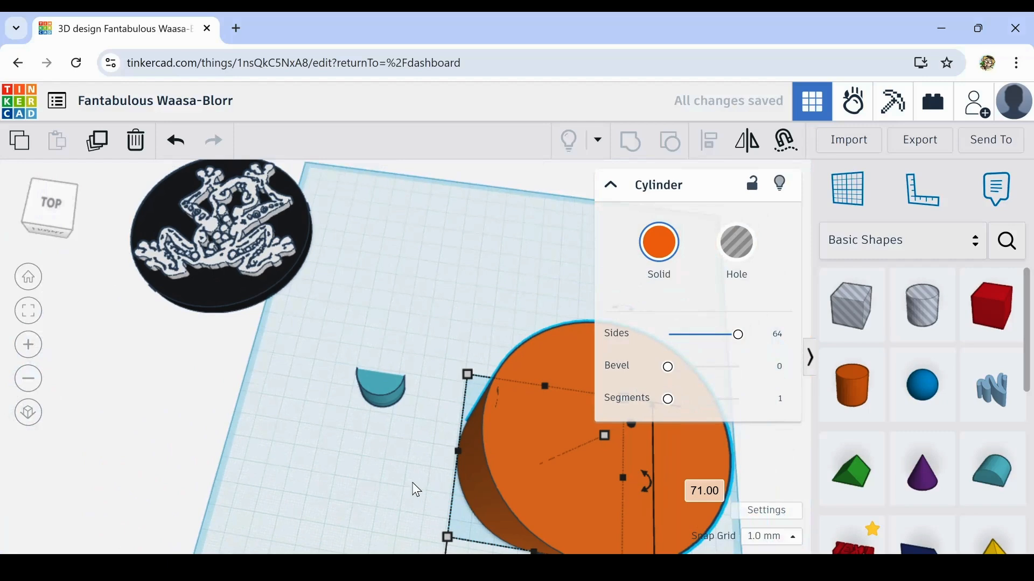
pyautogui.press('f')
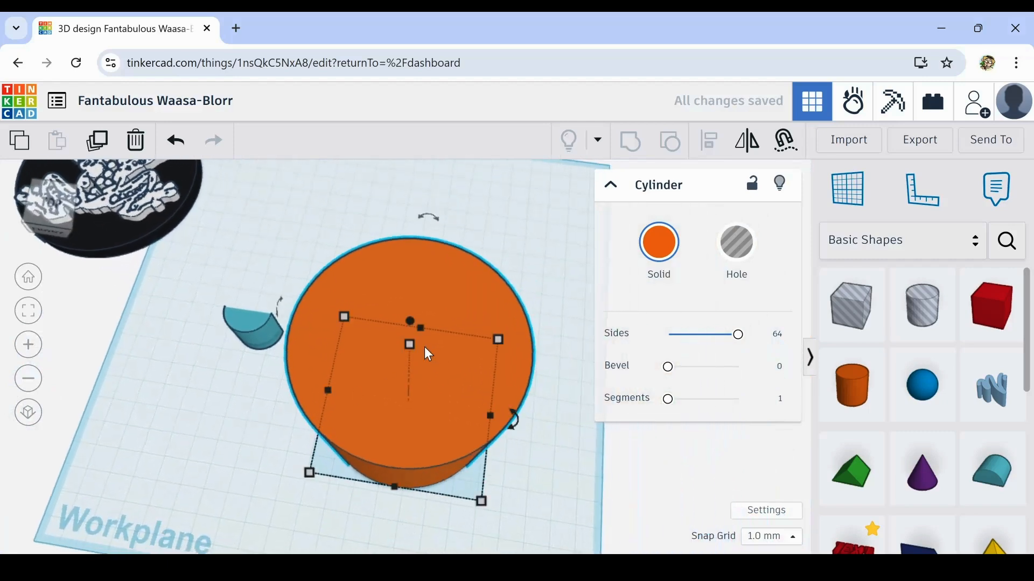
# Stretch the large cylinder lengthwise into an oval and lower its height to about 22 mm.
pyautogui.moveTo(410, 345); pyautogui.dragTo(431, 384)
pyautogui.moveTo(542, 492); pyautogui.dragTo(516, 474, button='right')
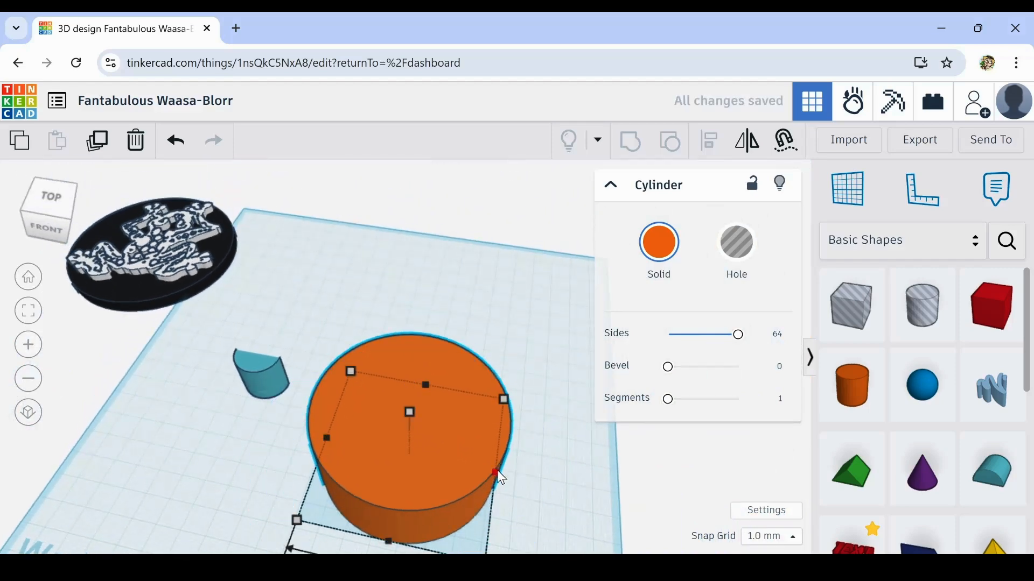
pyautogui.moveTo(498, 470); pyautogui.dragTo(564, 494)
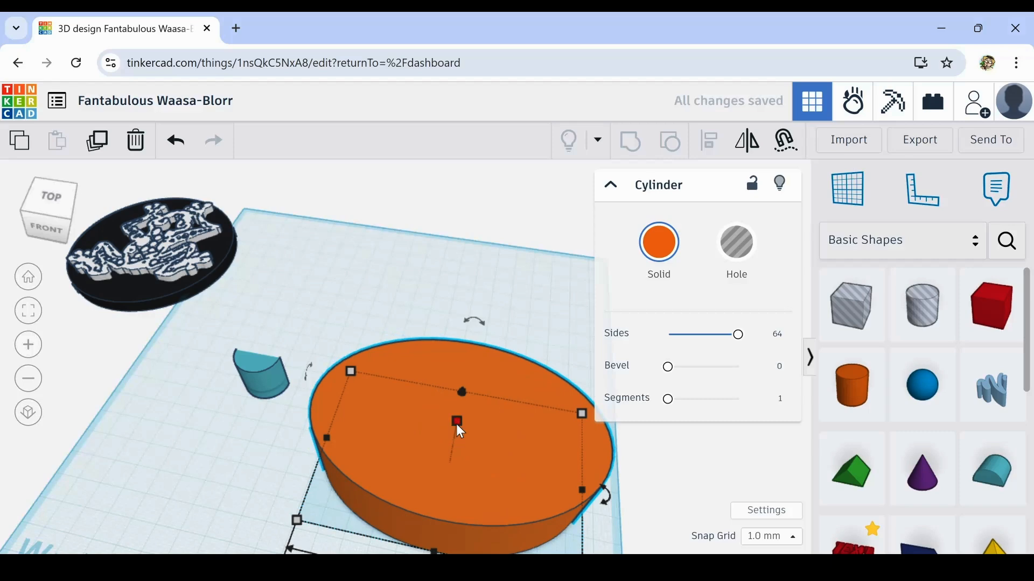
pyautogui.moveTo(457, 424); pyautogui.dragTo(460, 440)
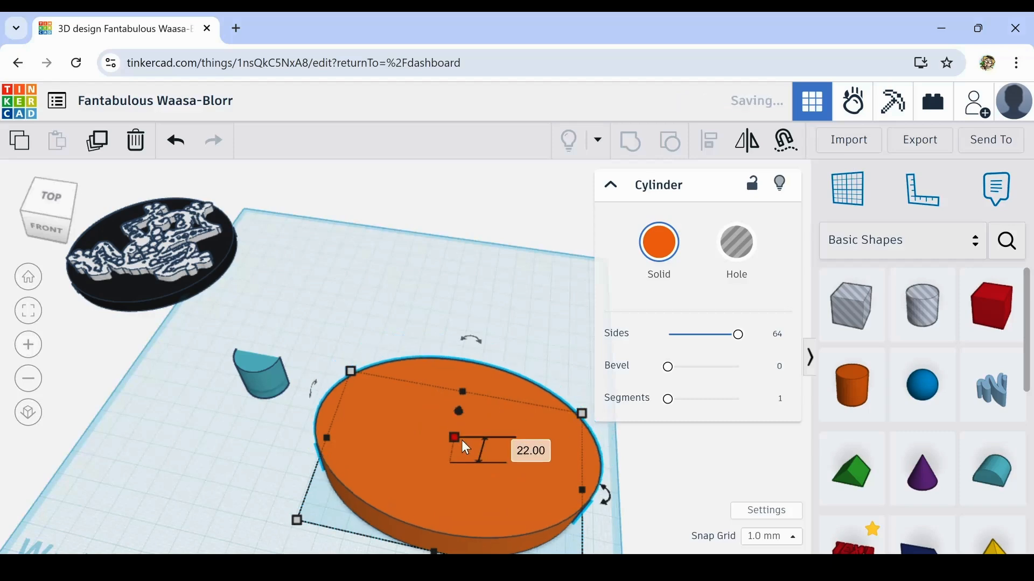
pyautogui.click(197, 476)
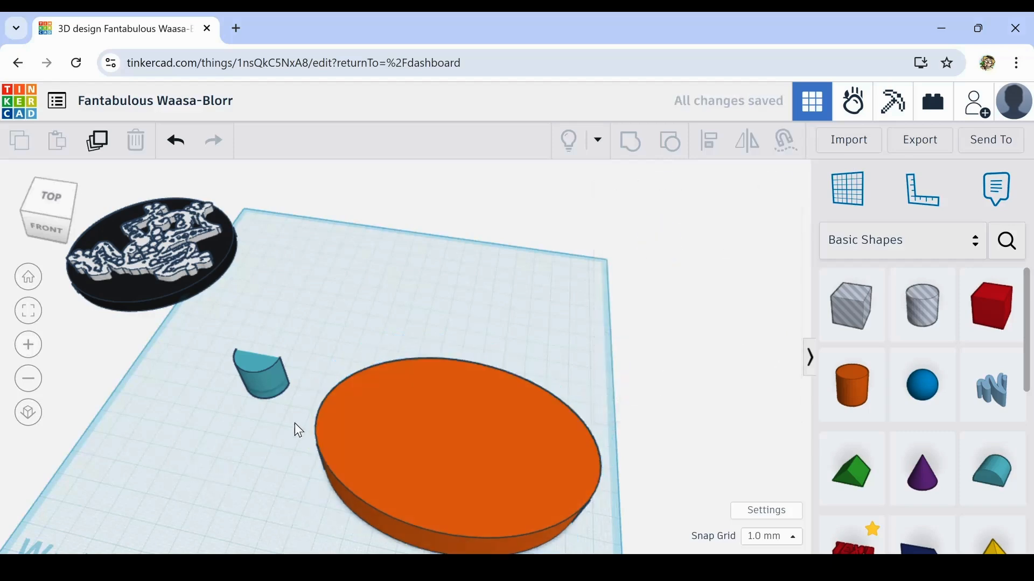
# Move the round roof next to the oval cylinder's edge and set the oval's height to 10 mm.
pyautogui.click(414, 442)
pyautogui.moveTo(262, 376); pyautogui.dragTo(274, 441)
pyautogui.click(456, 443)
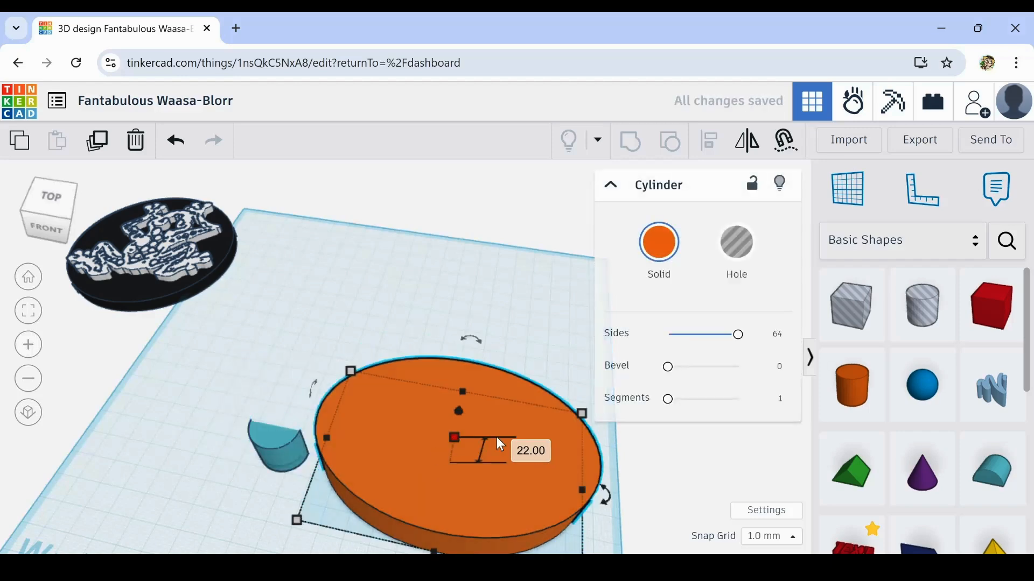
pyautogui.click(531, 452)
pyautogui.write('10')
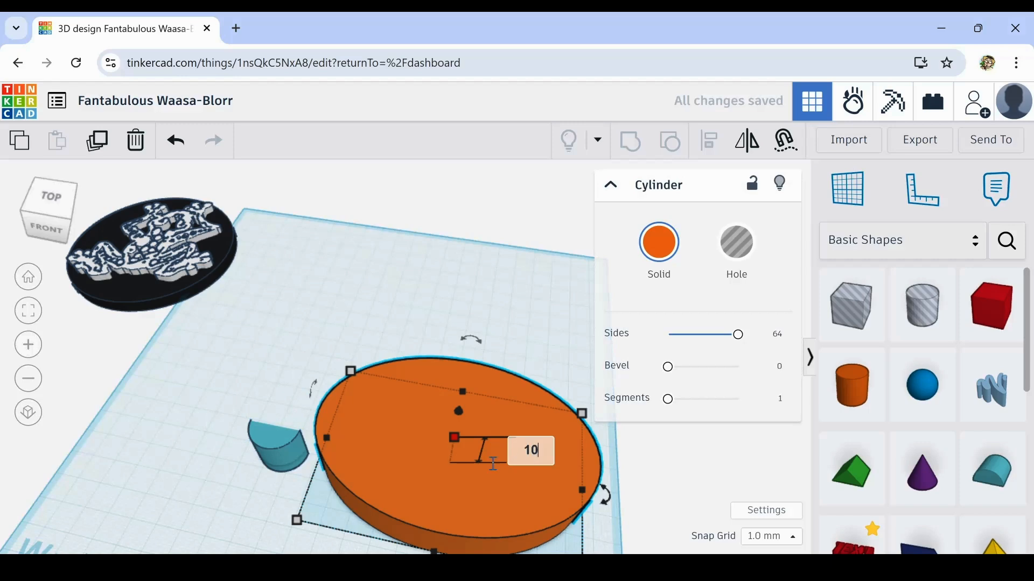
pyautogui.press('Return')
# Set the round roof's height to 10 mm and nudge it slightly beside the oval cylinder.
pyautogui.click(273, 442)
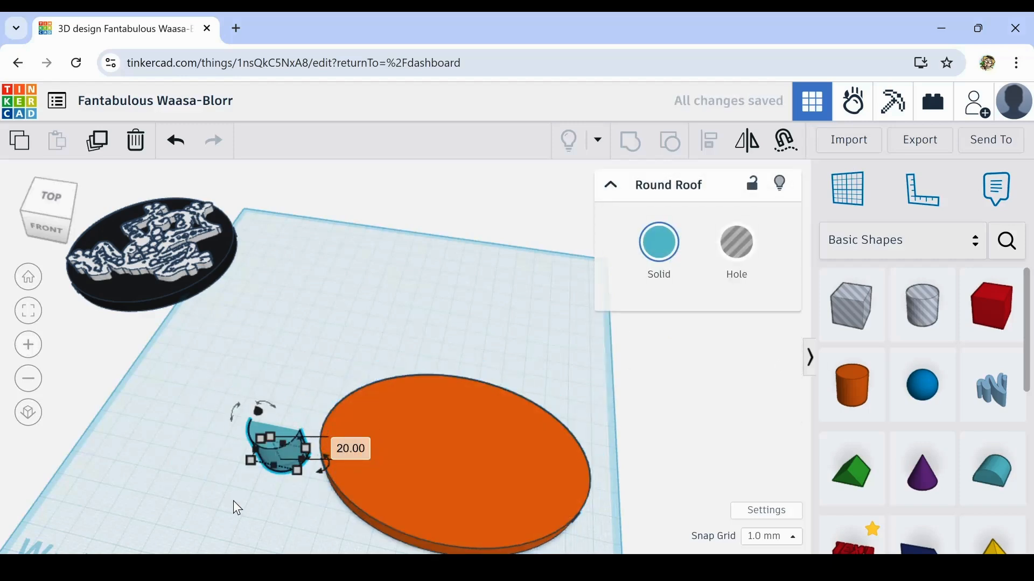
pyautogui.click(213, 514)
pyautogui.click(276, 444)
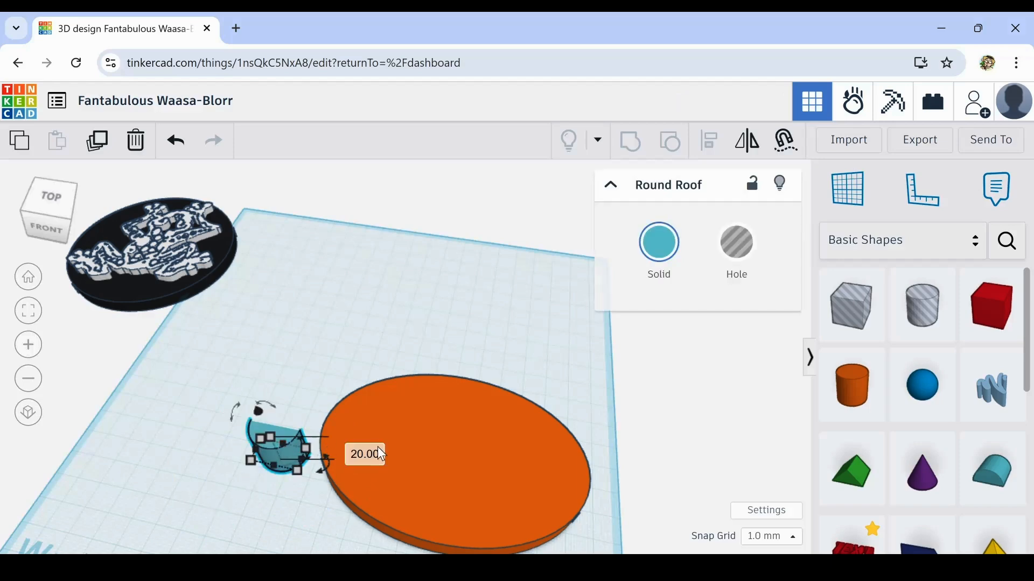
pyautogui.click(371, 450)
pyautogui.write('10')
pyautogui.press('Return')
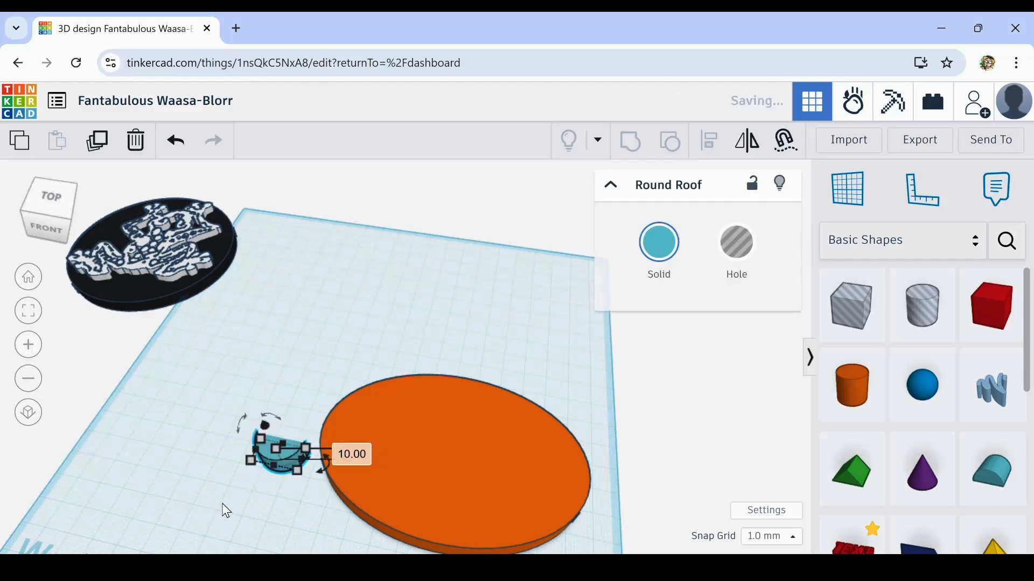
pyautogui.click(223, 509)
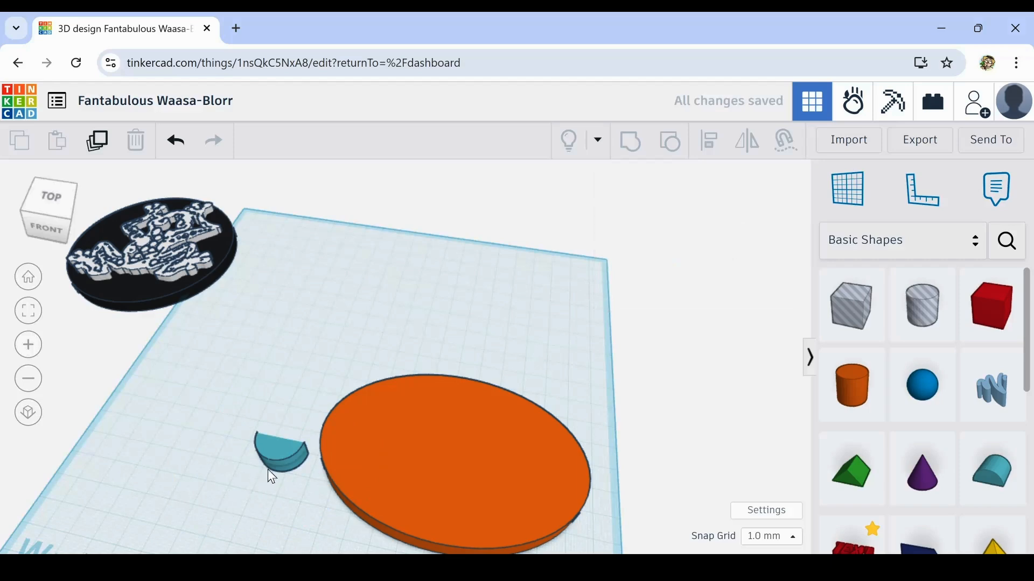
pyautogui.moveTo(284, 459); pyautogui.dragTo(281, 453)
pyautogui.click(284, 516)
# Add a second cylinder overlapping the oval's back-left edge and set its sides to 64.
pyautogui.moveTo(284, 516); pyautogui.dragTo(369, 493, button='right')
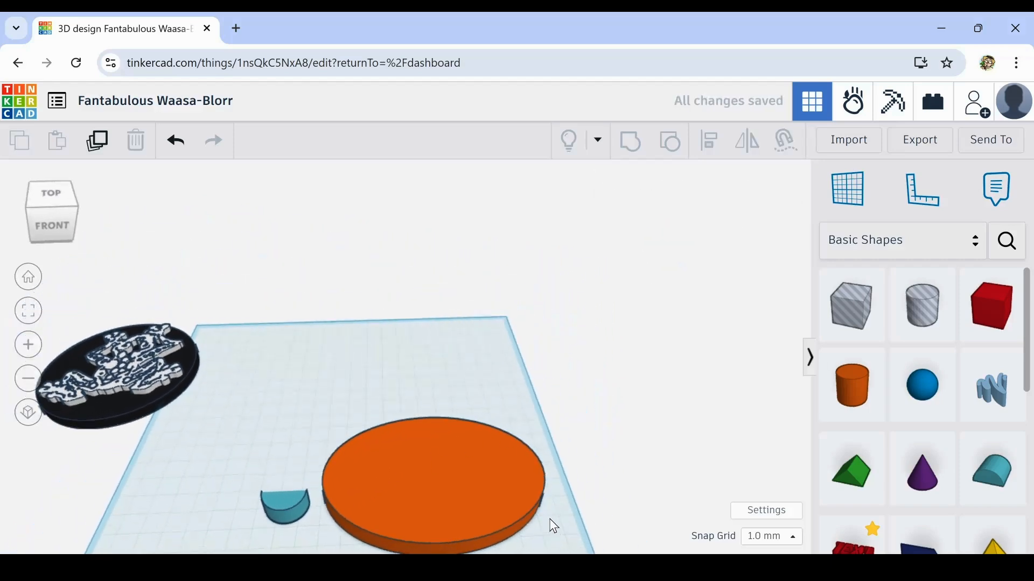
pyautogui.moveTo(551, 526); pyautogui.dragTo(528, 491, button='middle')
pyautogui.moveTo(482, 472); pyautogui.dragTo(491, 496, button='right')
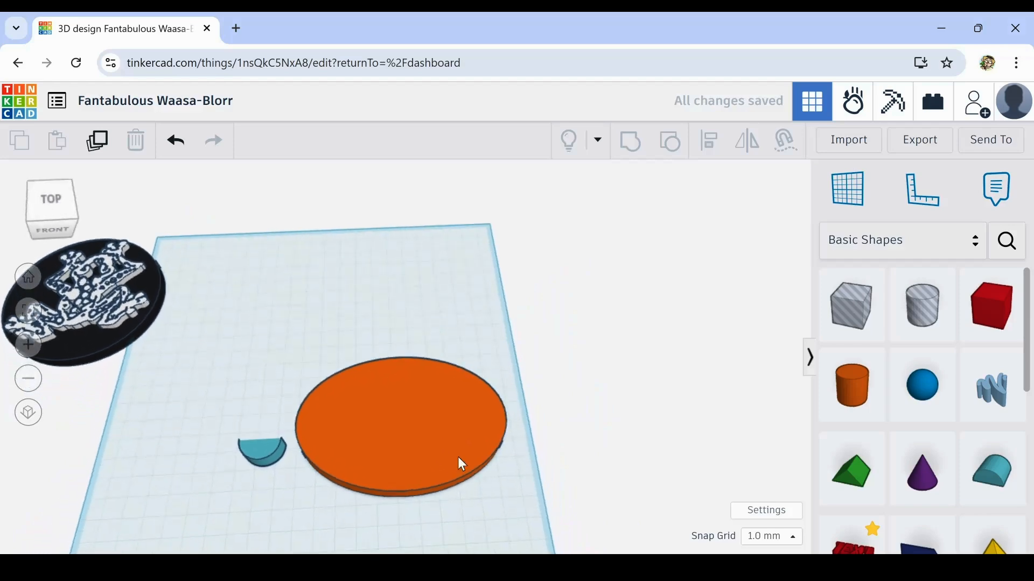
pyautogui.click(426, 429)
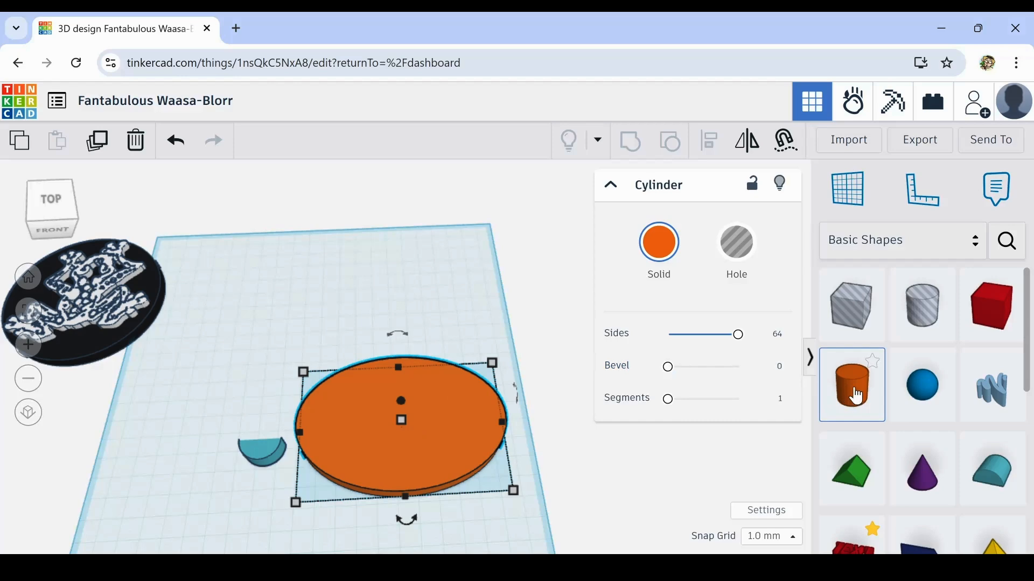
pyautogui.moveTo(850, 390); pyautogui.dragTo(370, 392)
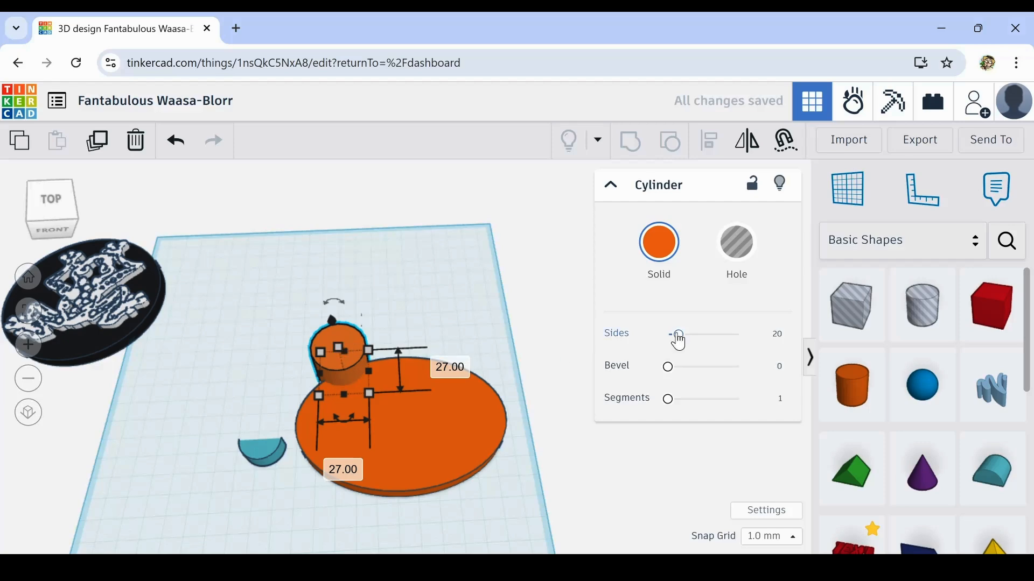
pyautogui.moveTo(678, 335); pyautogui.dragTo(746, 334)
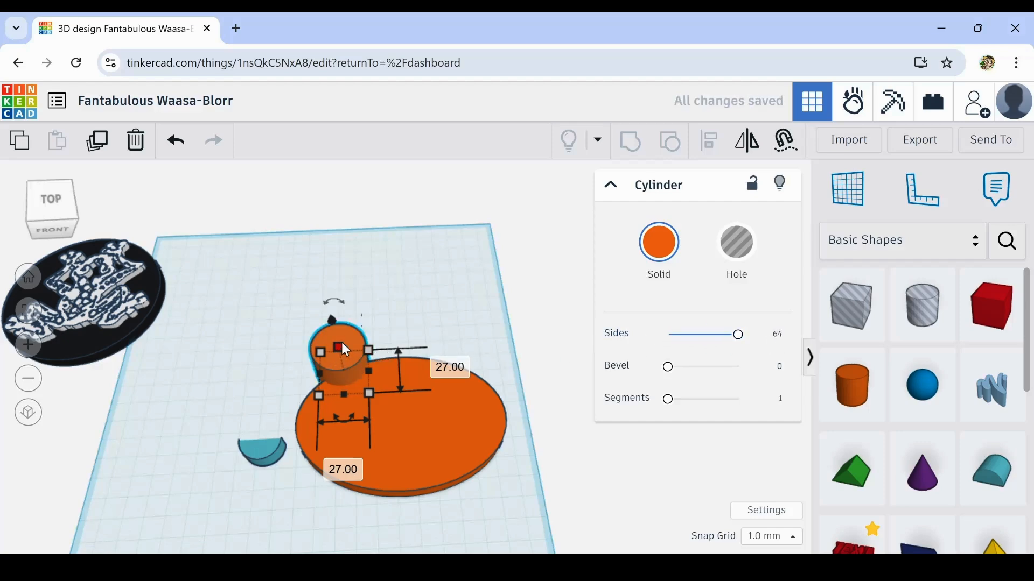
# Set the small cylinder's height to 10 mm.
pyautogui.click(428, 362)
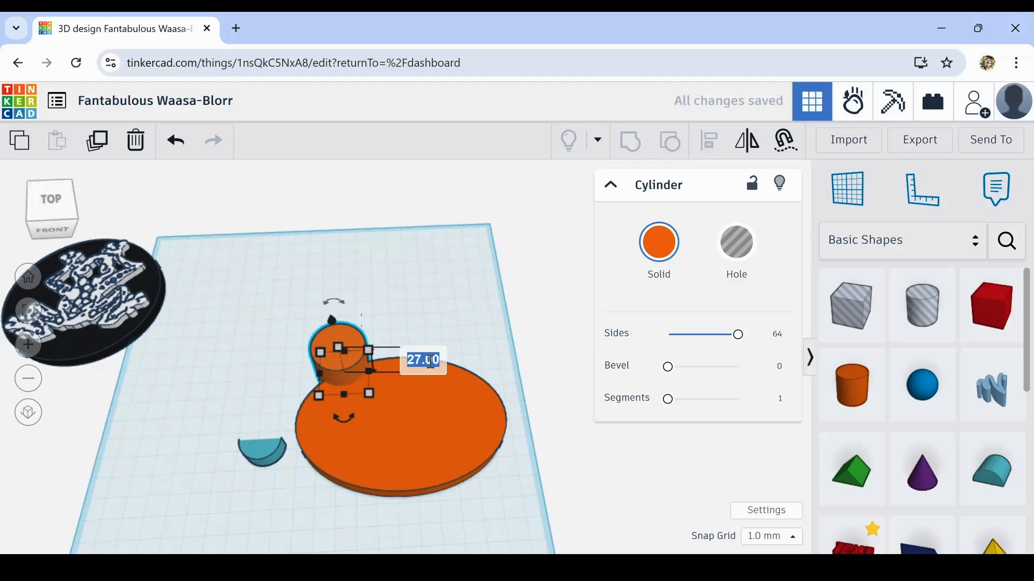
pyautogui.write('10')
pyautogui.press('Return')
pyautogui.click(282, 363)
pyautogui.scroll(2, 305, 369)
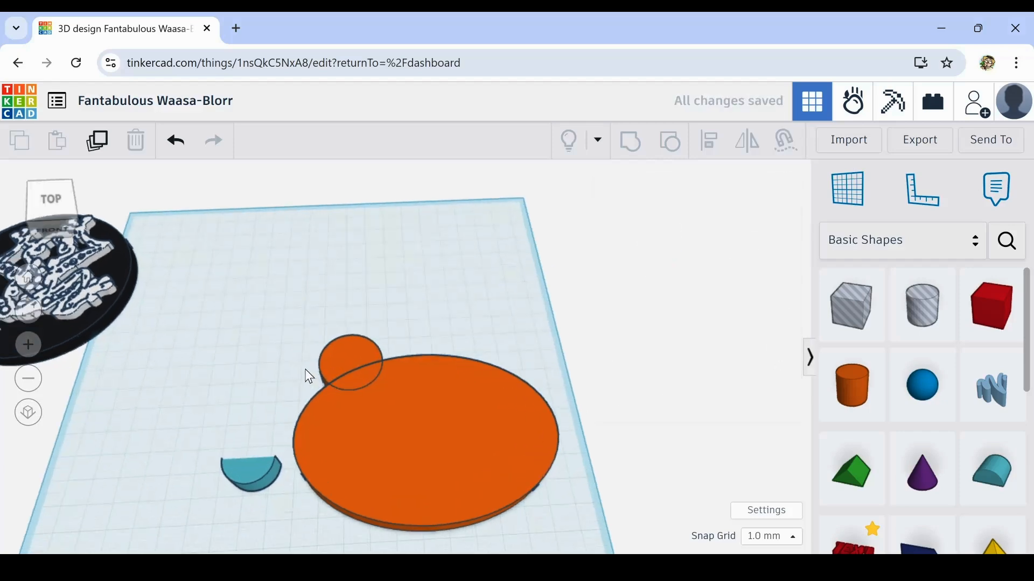
pyautogui.scroll(3, 305, 369)
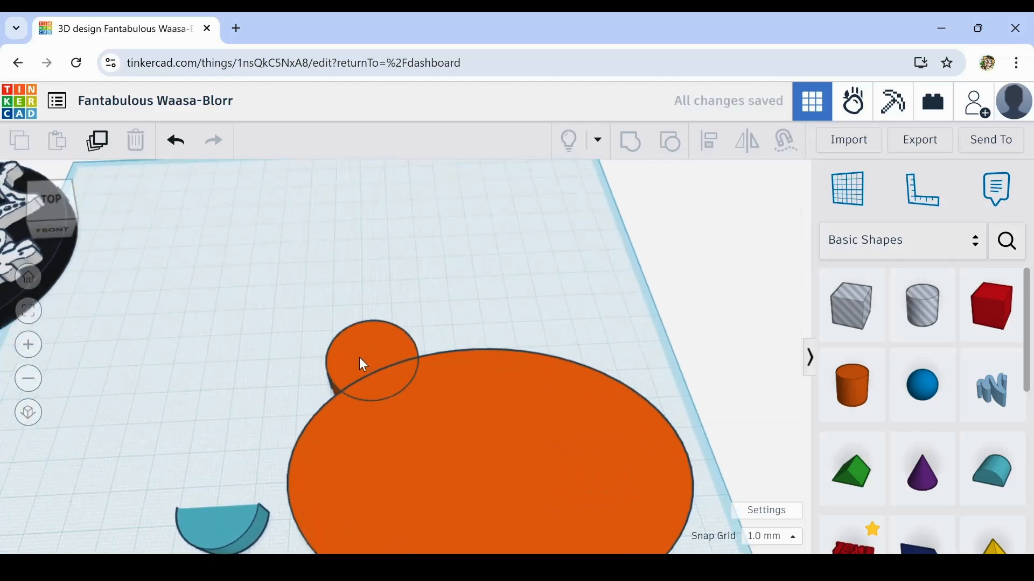
# Scale the small cylinder up proportionally to about 37 mm across and set its height to 10 mm.
pyautogui.click(353, 349)
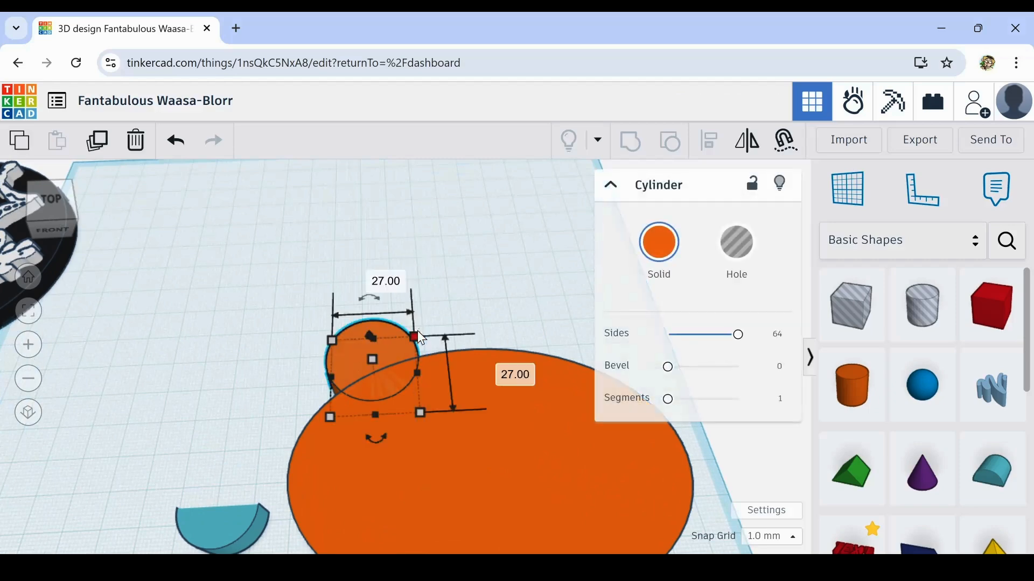
pyautogui.moveTo(414, 335); pyautogui.dragTo(442, 313)
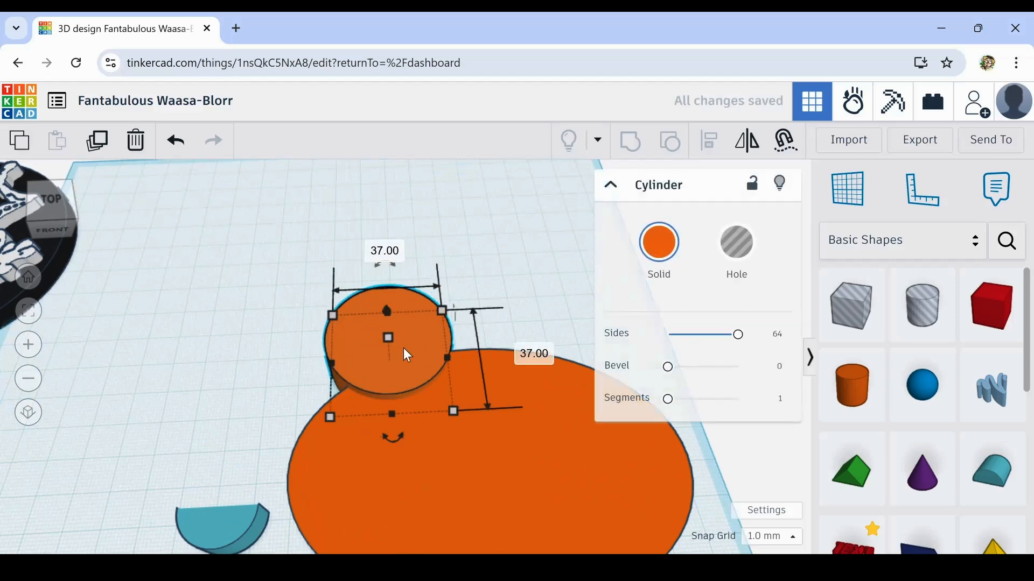
pyautogui.moveTo(390, 338)
pyautogui.click(474, 359)
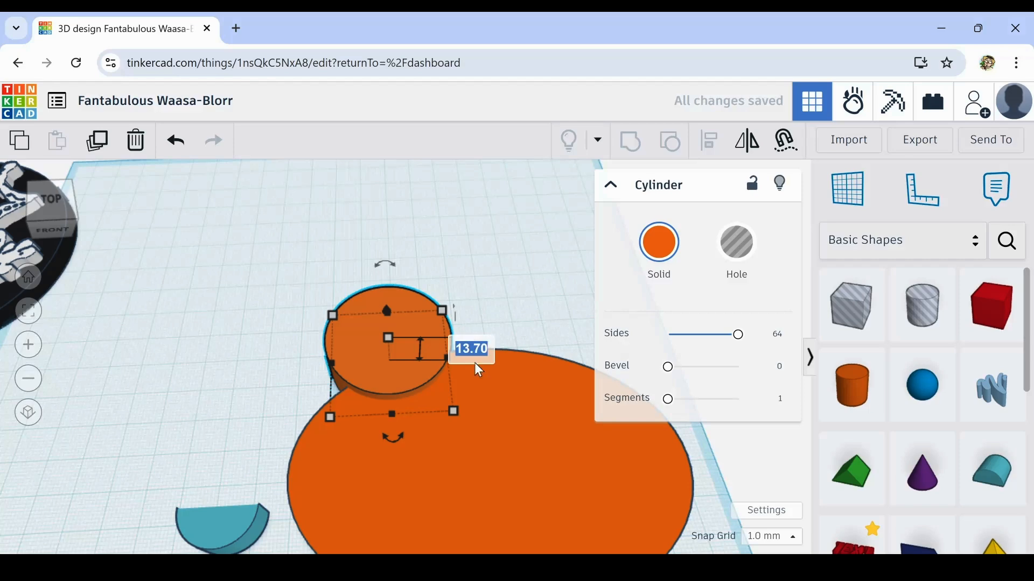
pyautogui.write('10')
pyautogui.press('Return')
# Duplicate the small cylinder in place and shrink the copy concentrically to about 33 mm across.
pyautogui.scroll(-3, 279, 311)
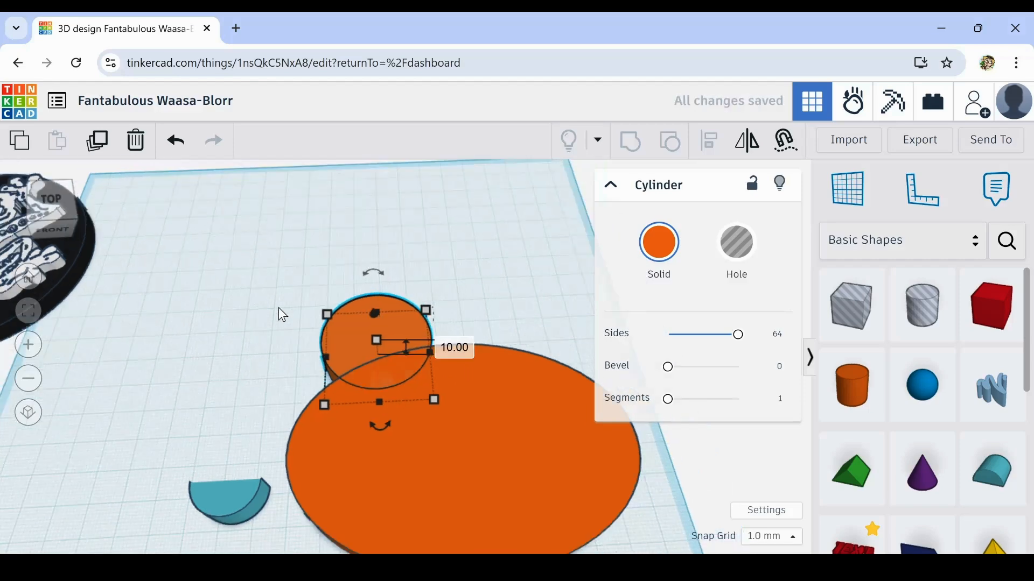
pyautogui.scroll(3, 440, 329)
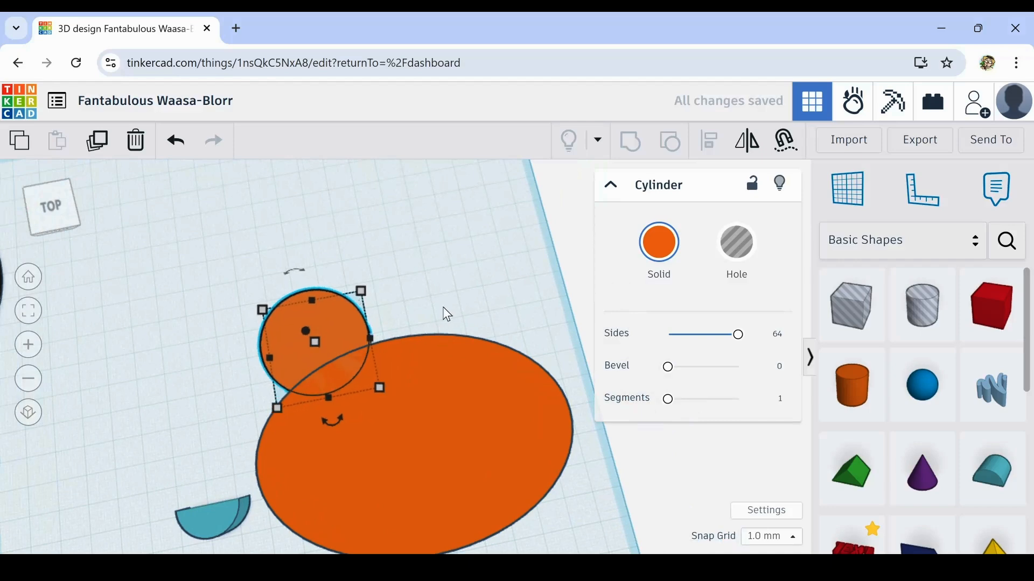
pyautogui.scroll(-2, 447, 309)
pyautogui.scroll(3, 348, 316)
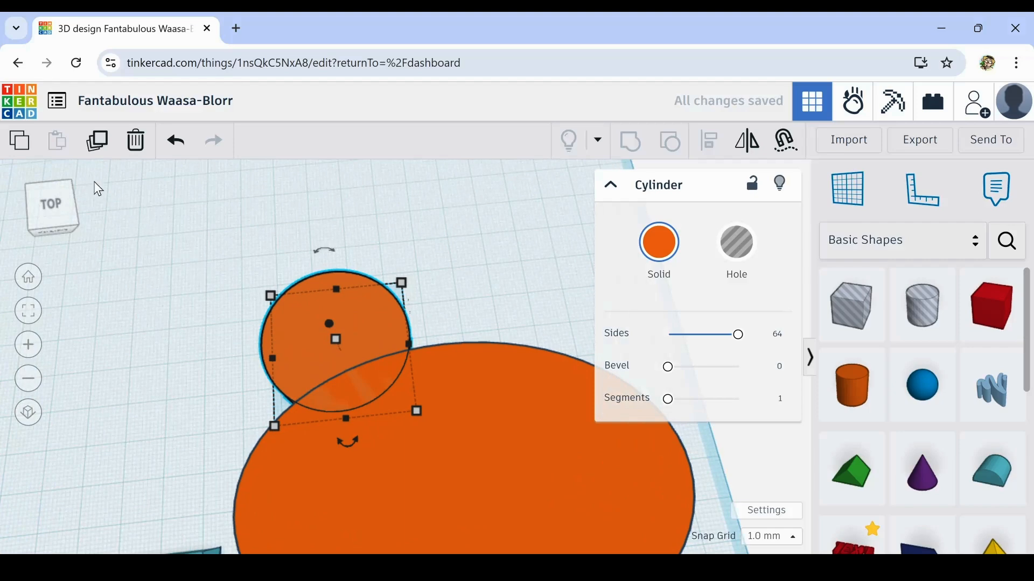
pyautogui.click(97, 141)
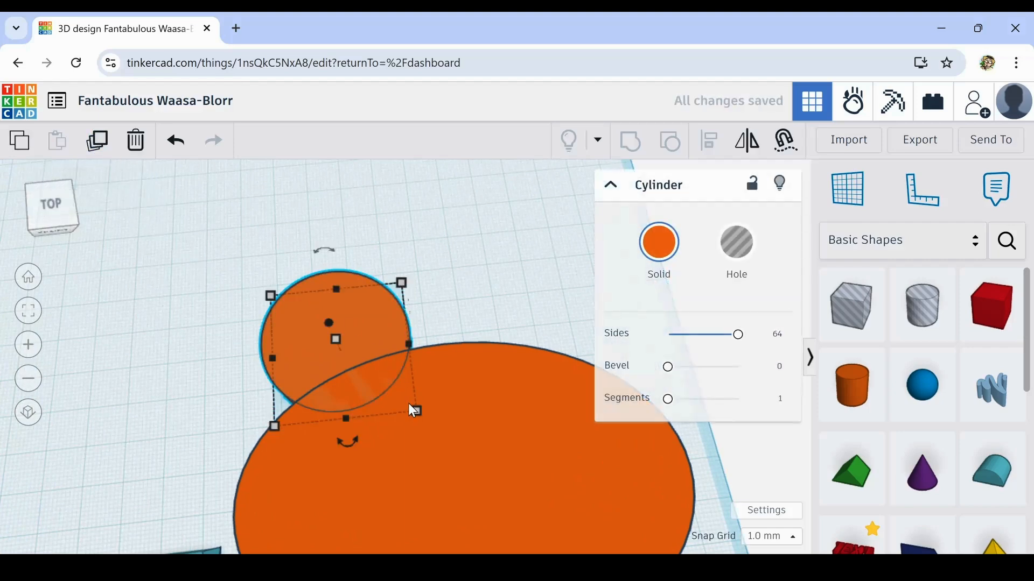
pyautogui.click(368, 451)
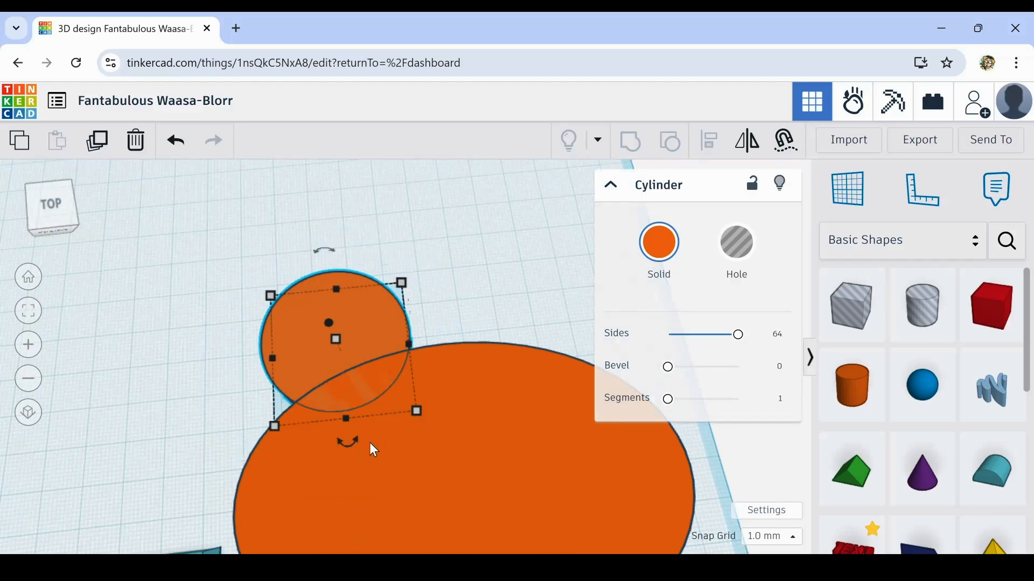
pyautogui.moveTo(403, 289)
pyautogui.mouseDown()
pyautogui.moveTo(402, 277)
pyautogui.moveTo(396, 289)
pyautogui.mouseUp()
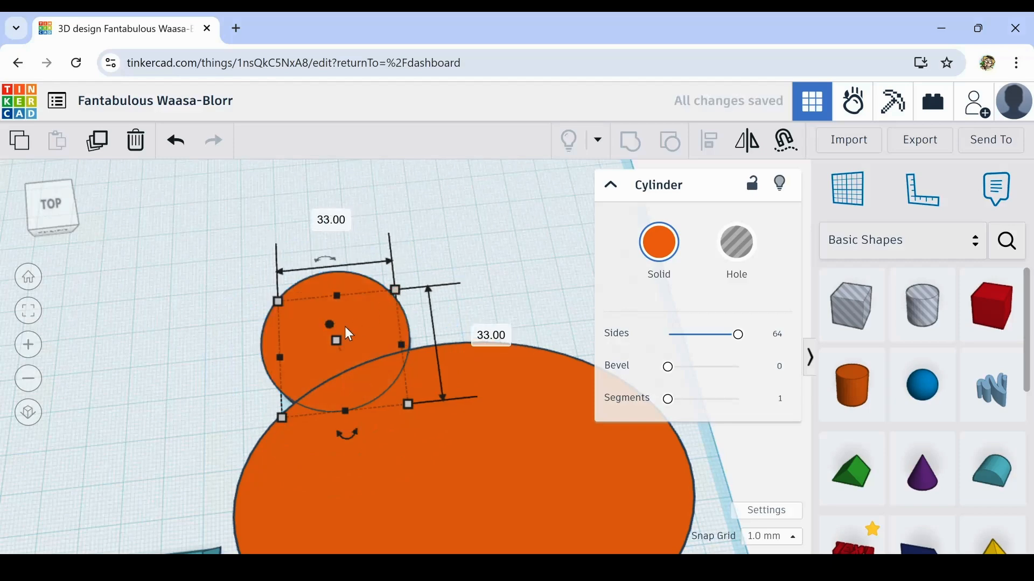
# Raise the inner cylinder copy's height to about 22 mm and turn it into a hole.
pyautogui.moveTo(337, 340); pyautogui.dragTo(327, 326)
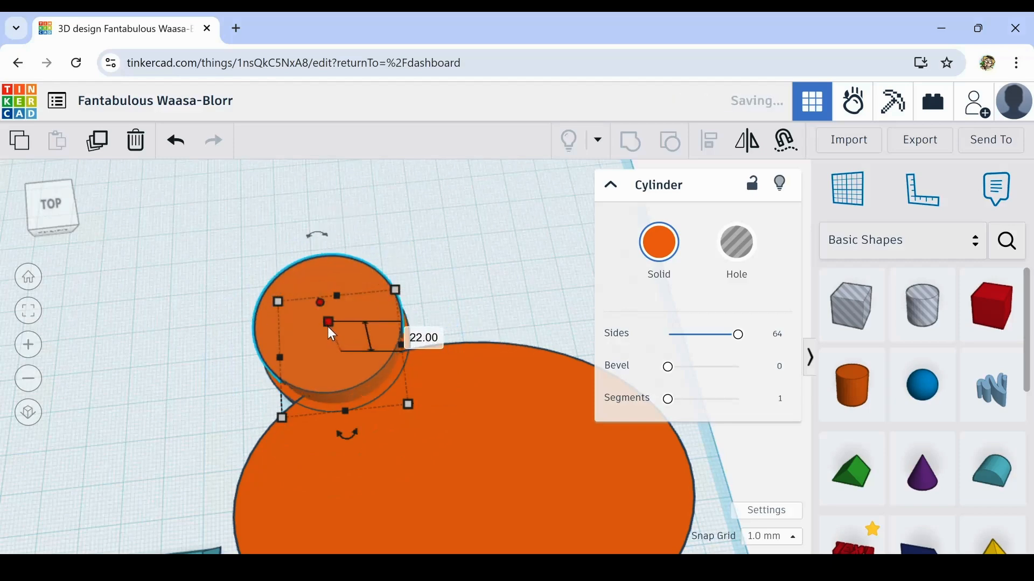
pyautogui.click(735, 252)
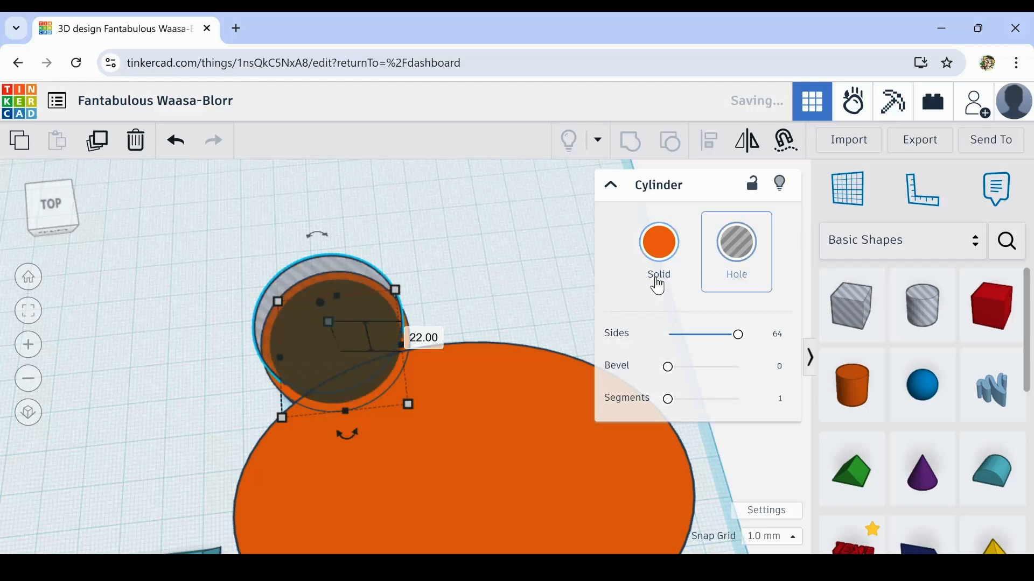
pyautogui.scroll(-3, 493, 307)
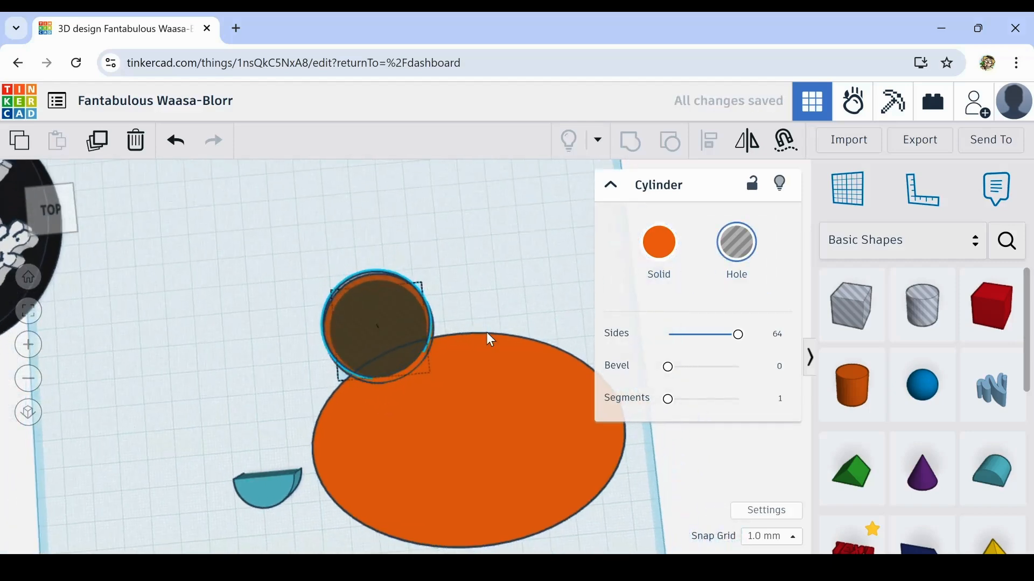
# Group the small cylinder with its inner hole cylinder to cut out a ring.
pyautogui.scroll(1, 453, 321)
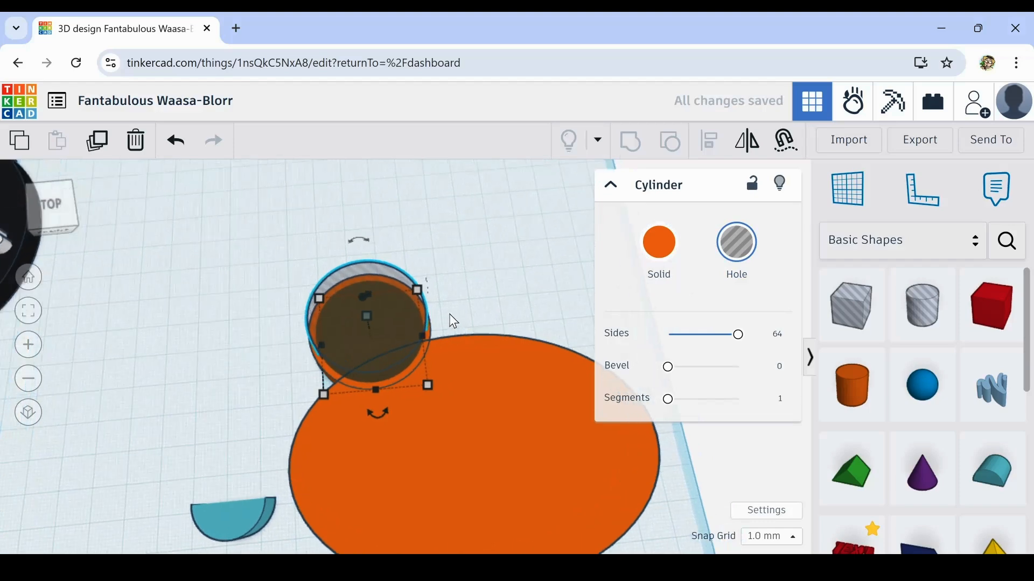
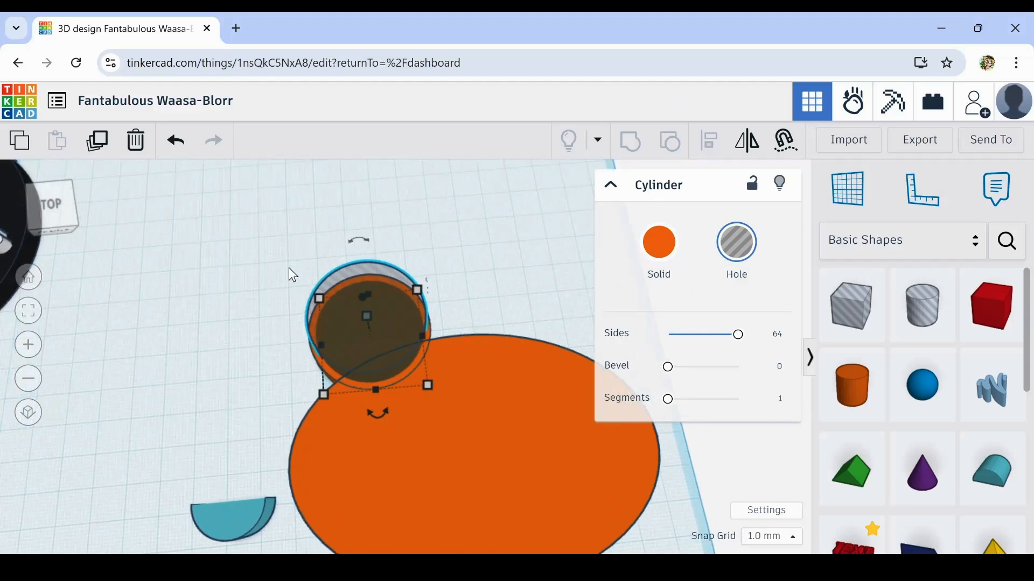
pyautogui.moveTo(288, 252); pyautogui.dragTo(355, 295)
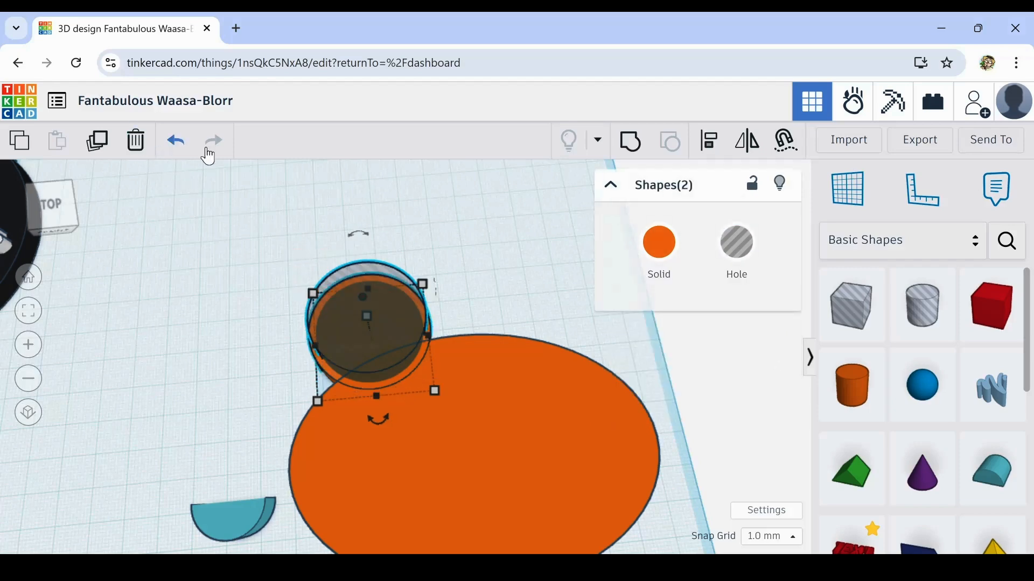
pyautogui.click(628, 140)
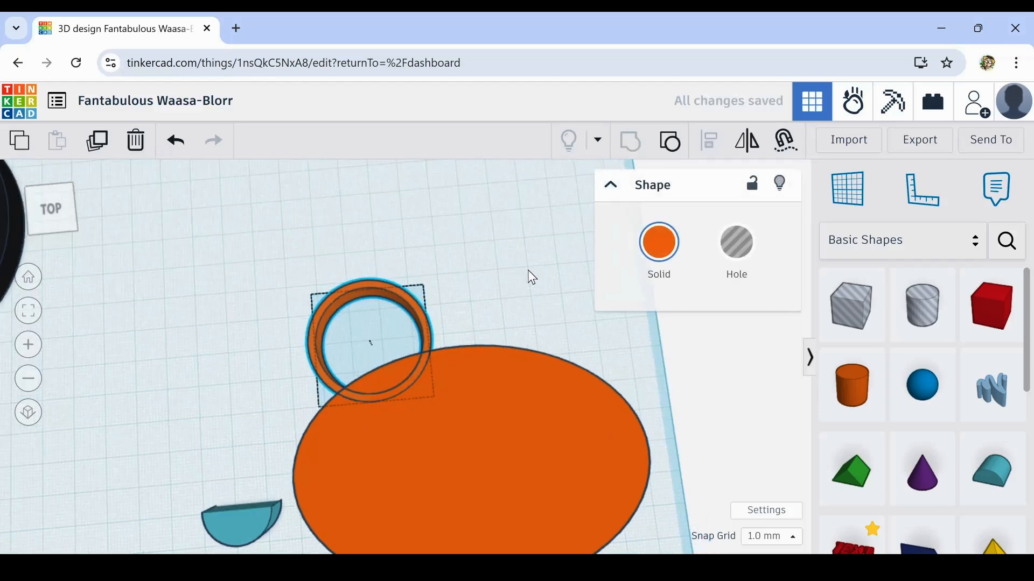
pyautogui.moveTo(532, 276); pyautogui.dragTo(532, 250, button='right')
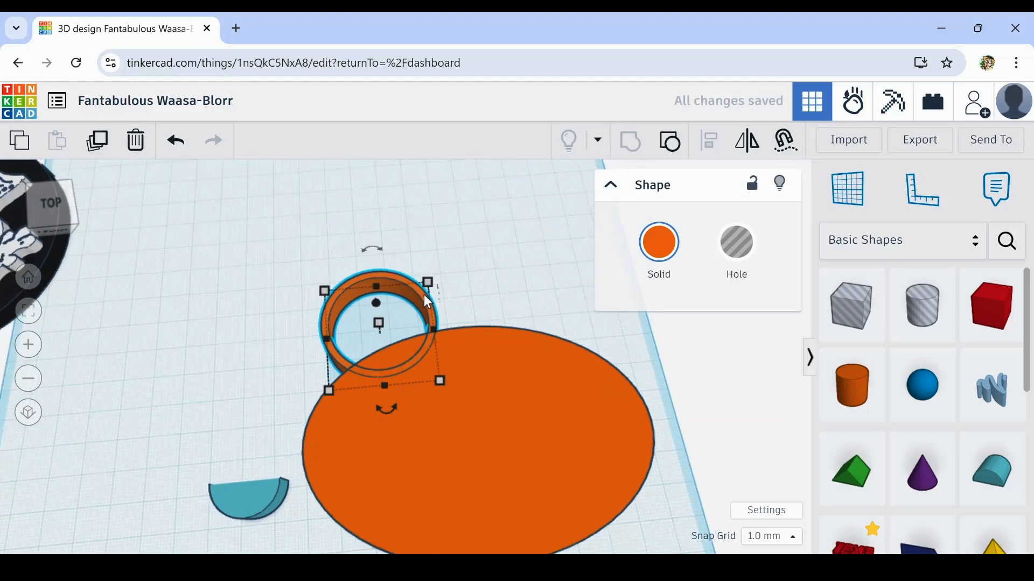
pyautogui.click(95, 142)
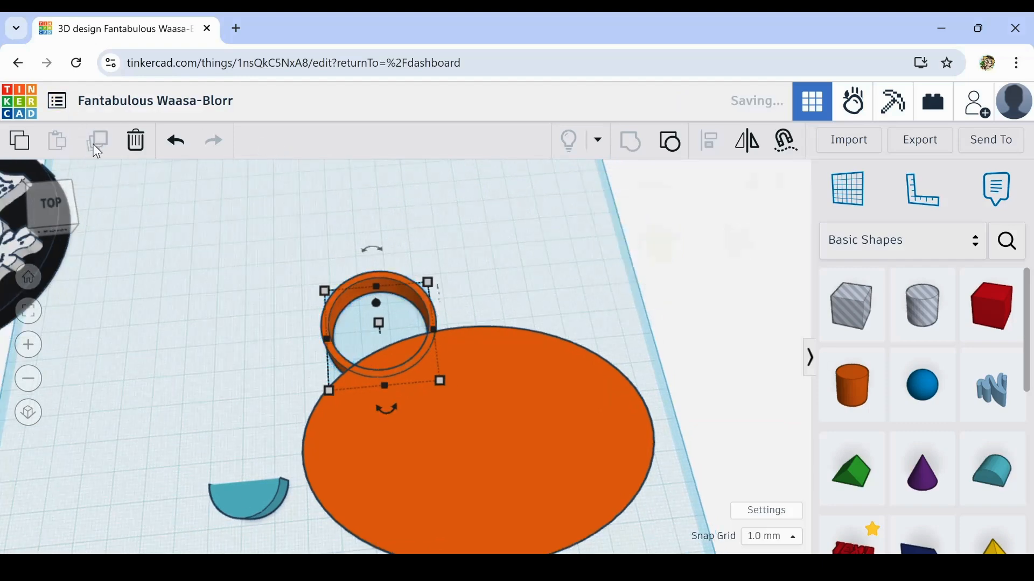
pyautogui.click(97, 142)
pyautogui.click(136, 142)
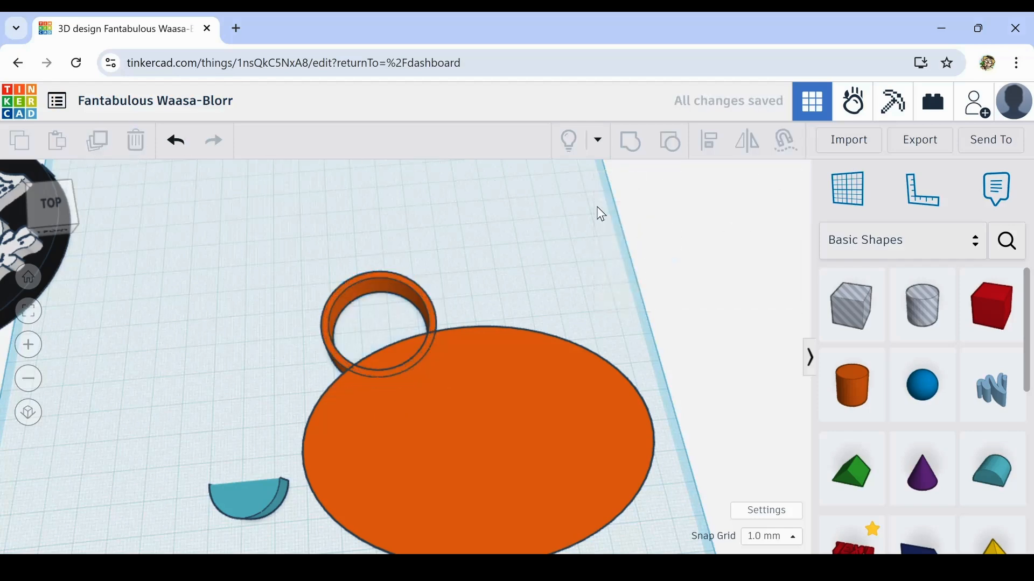
# Add a cylinder over the ring, flattened to 40 by 17 mm, with 64 sides and a 10 mm height.
pyautogui.moveTo(851, 387); pyautogui.dragTo(440, 310)
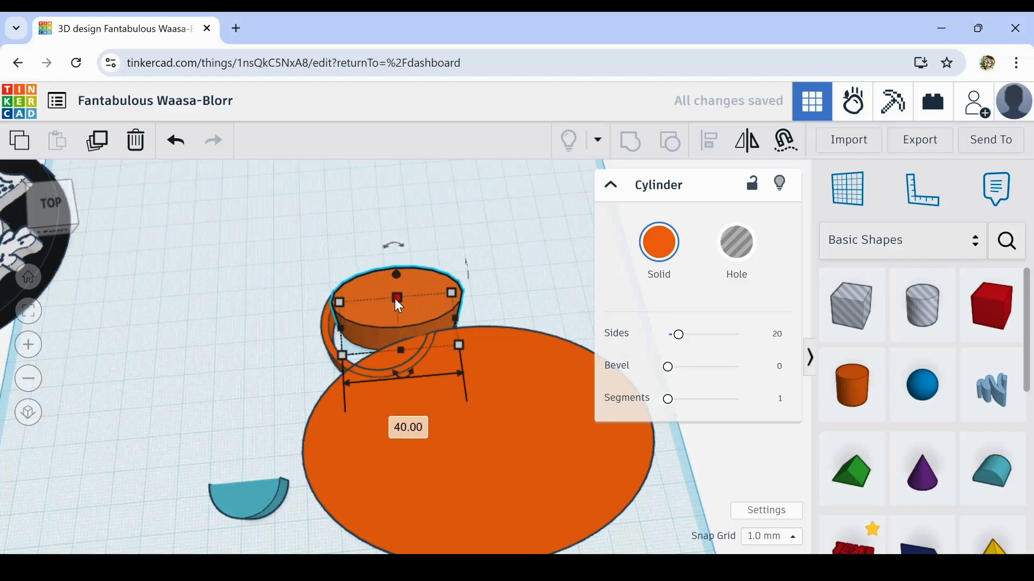
pyautogui.moveTo(402, 352); pyautogui.dragTo(409, 328)
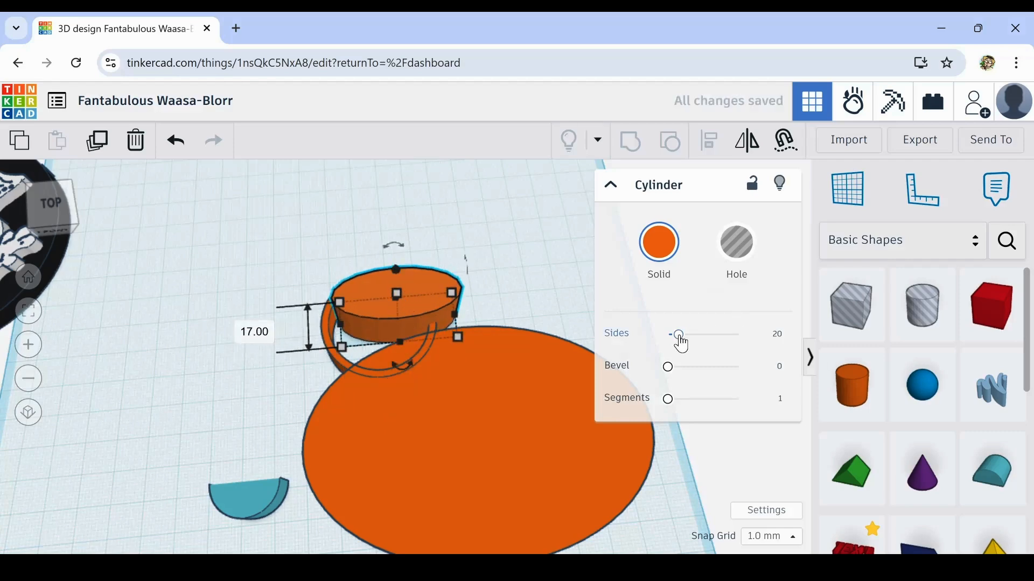
pyautogui.moveTo(681, 339); pyautogui.dragTo(739, 335)
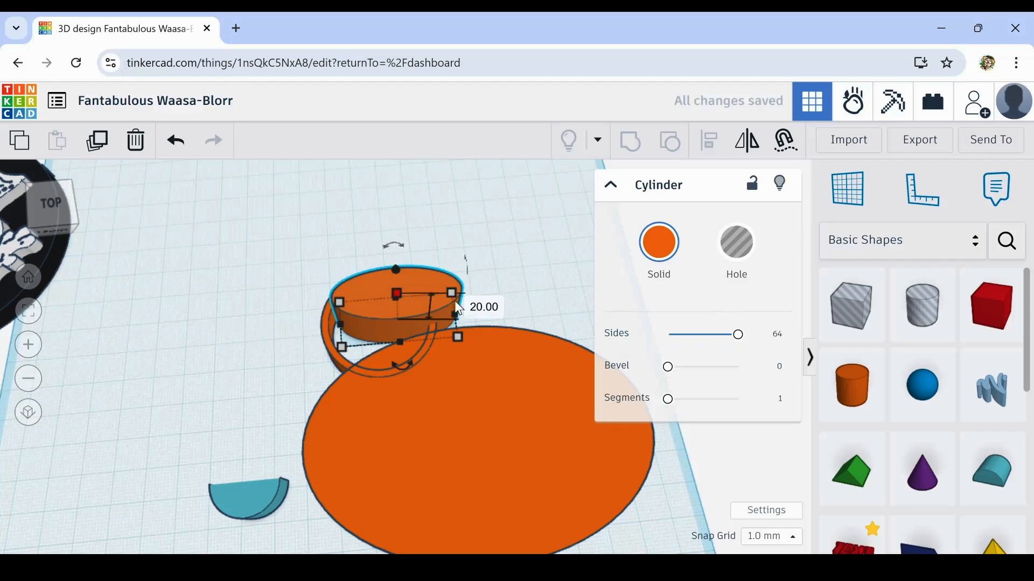
pyautogui.click(478, 305)
pyautogui.write('10')
pyautogui.press('Return')
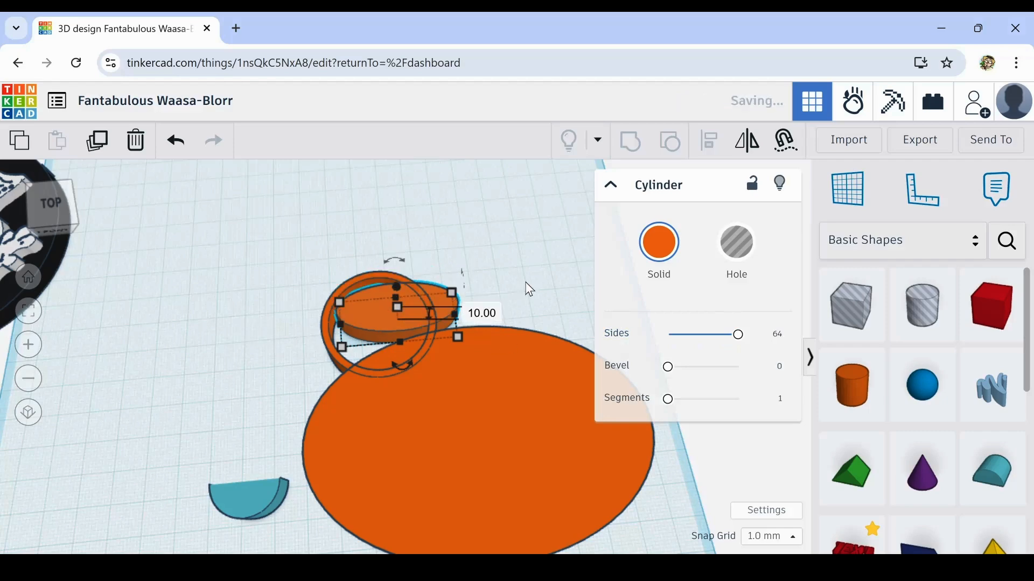
# Scale the new oval cylinder down proportionally to about 22 by 9.35 mm and move it inside the ring.
pyautogui.moveTo(436, 299); pyautogui.dragTo(393, 324)
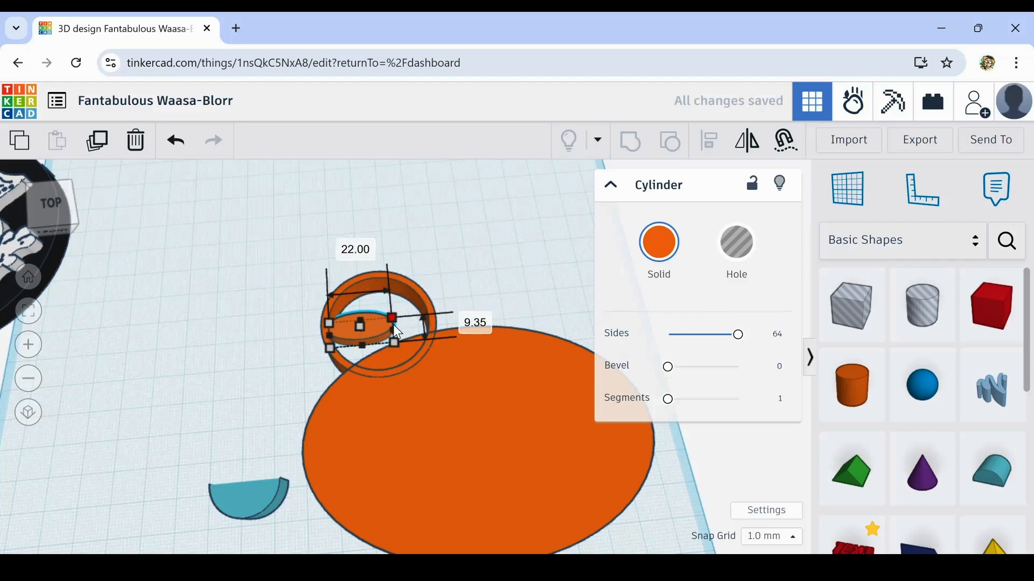
pyautogui.hotkey('shift', 'Right')
pyautogui.press('Right')
pyautogui.press('Down')
pyautogui.press('Down')
pyautogui.press('Down')
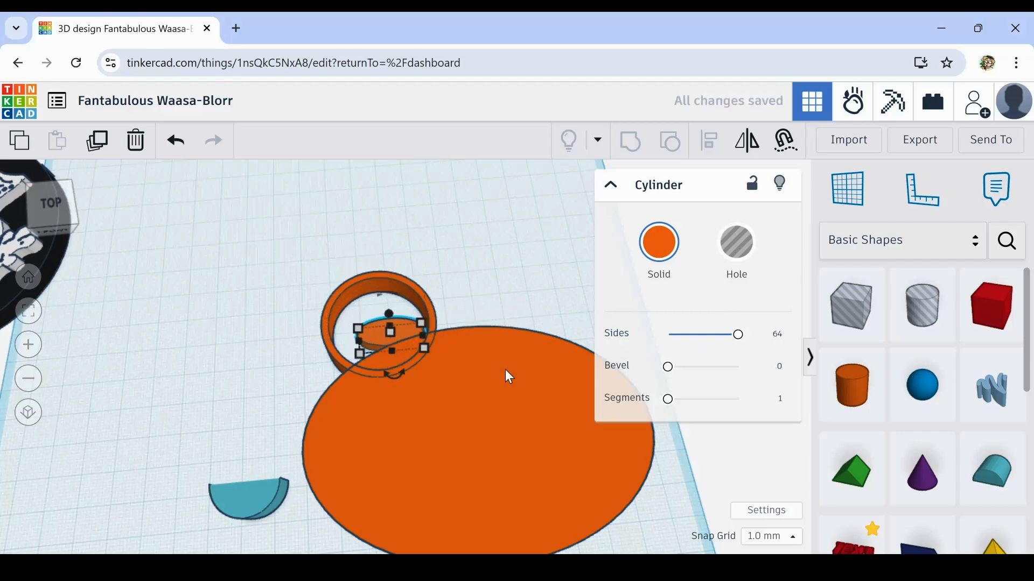
# Set the height of the small oval inside the ring to 10 mm.
pyautogui.moveTo(505, 370); pyautogui.dragTo(338, 370, button='right')
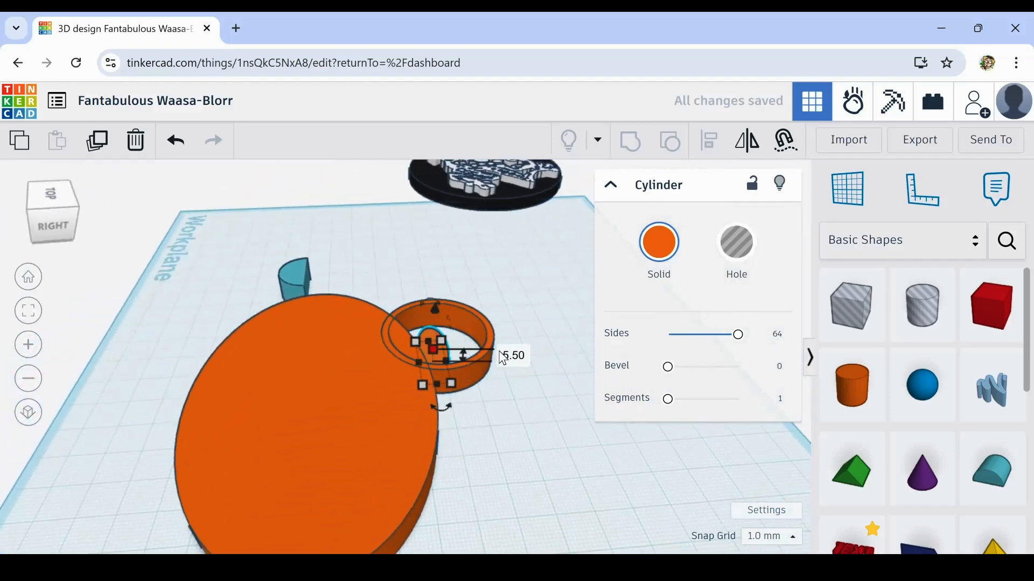
pyautogui.click(513, 354)
pyautogui.write('10')
pyautogui.press('Return')
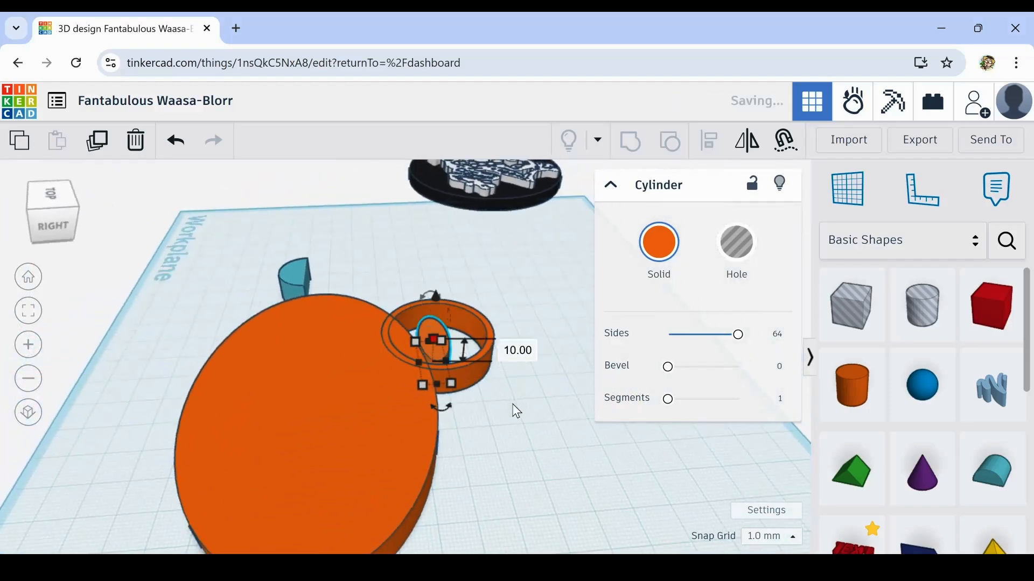
# Nudge the small oval into position in the lower part of the ring's opening.
pyautogui.moveTo(512, 411); pyautogui.dragTo(581, 450, button='right')
pyautogui.press('Up')
pyautogui.press('Down')
pyautogui.press('Left')
pyautogui.press('Left')
pyautogui.press('Left')
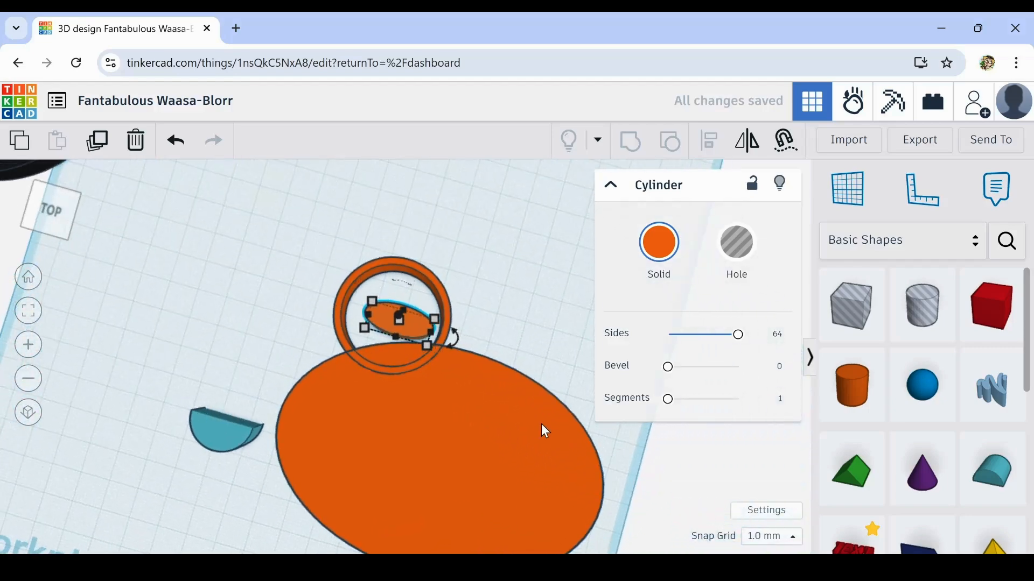
pyautogui.press('Down')
pyautogui.press('Down')
pyautogui.press('Down')
pyautogui.press('Down')
pyautogui.moveTo(465, 429); pyautogui.dragTo(577, 415, button='right')
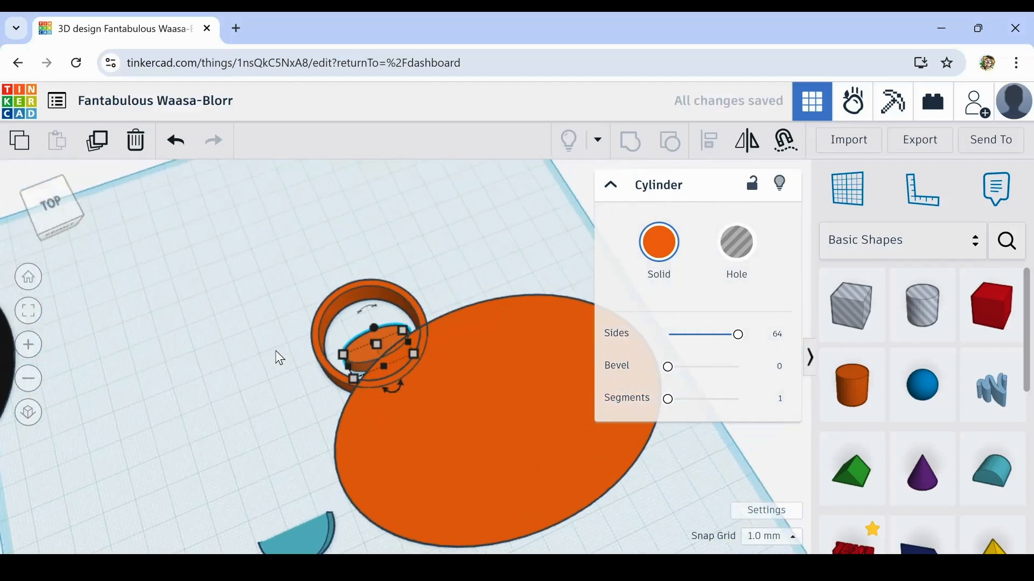
# Adjust the small oval's length to 20 mm so it fits inside the ring.
pyautogui.moveTo(349, 366); pyautogui.dragTo(334, 366)
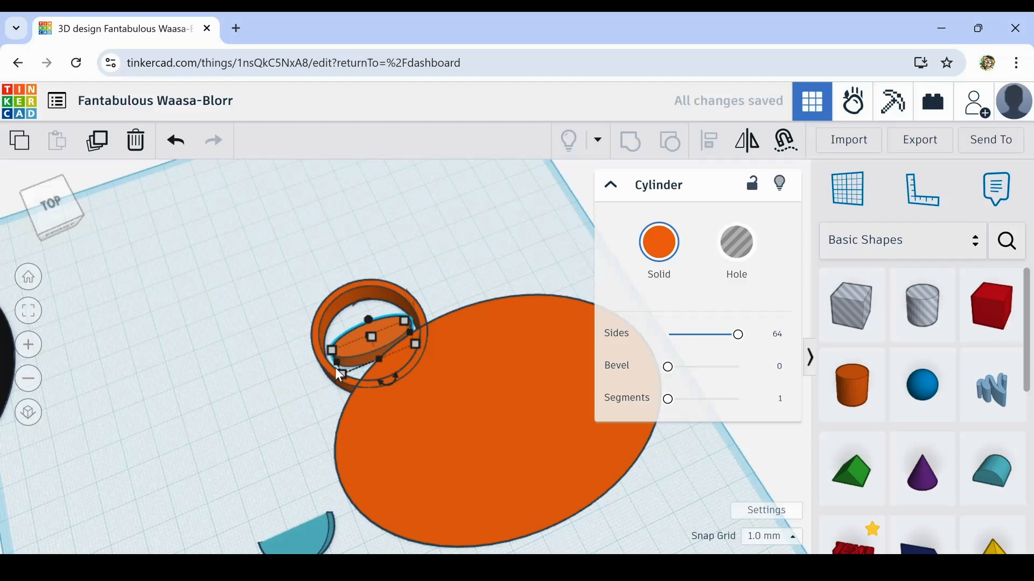
pyautogui.moveTo(353, 389); pyautogui.dragTo(301, 385, button='right')
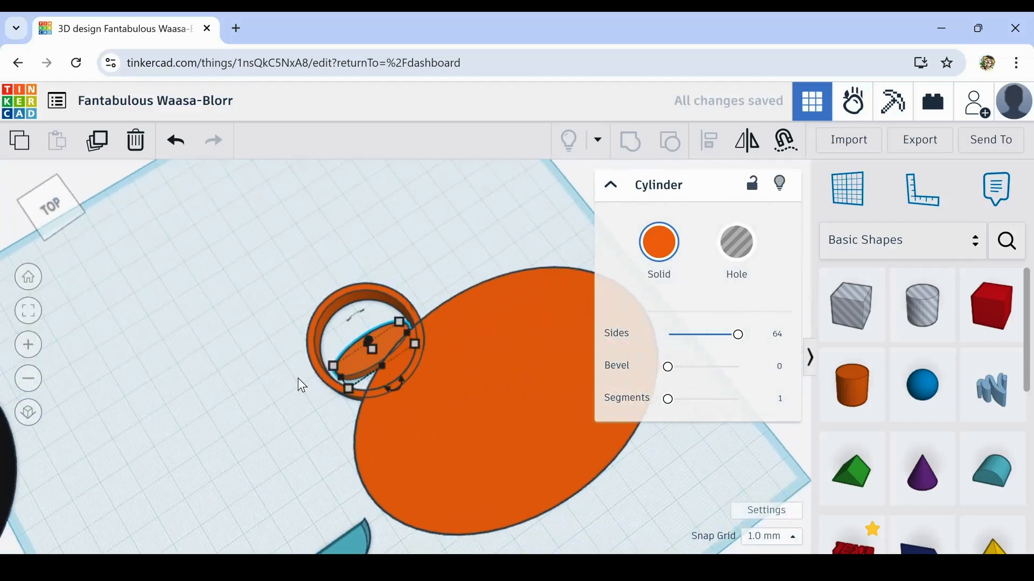
pyautogui.moveTo(341, 378); pyautogui.dragTo(365, 364)
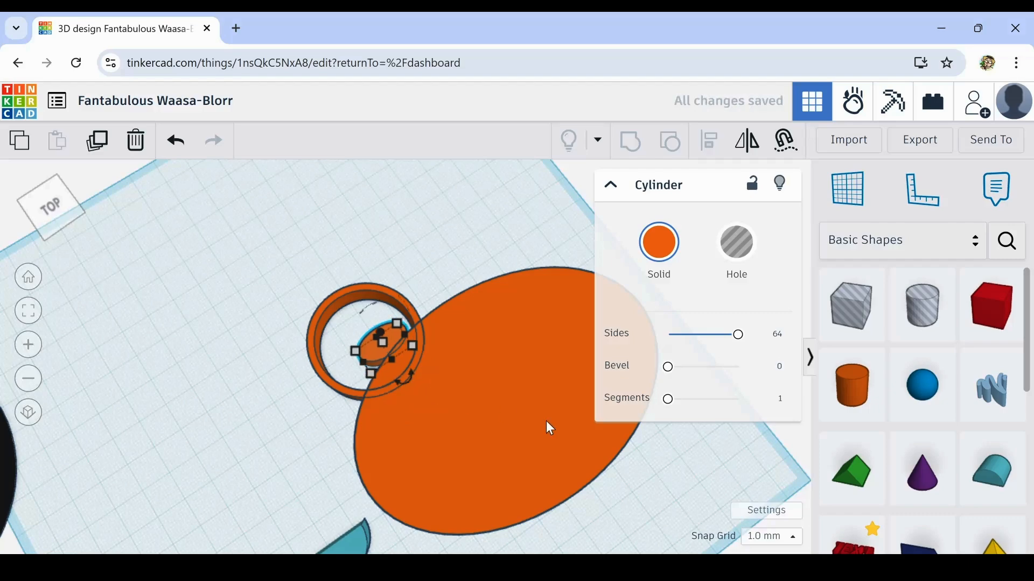
pyautogui.moveTo(550, 428); pyautogui.dragTo(358, 366, button='right')
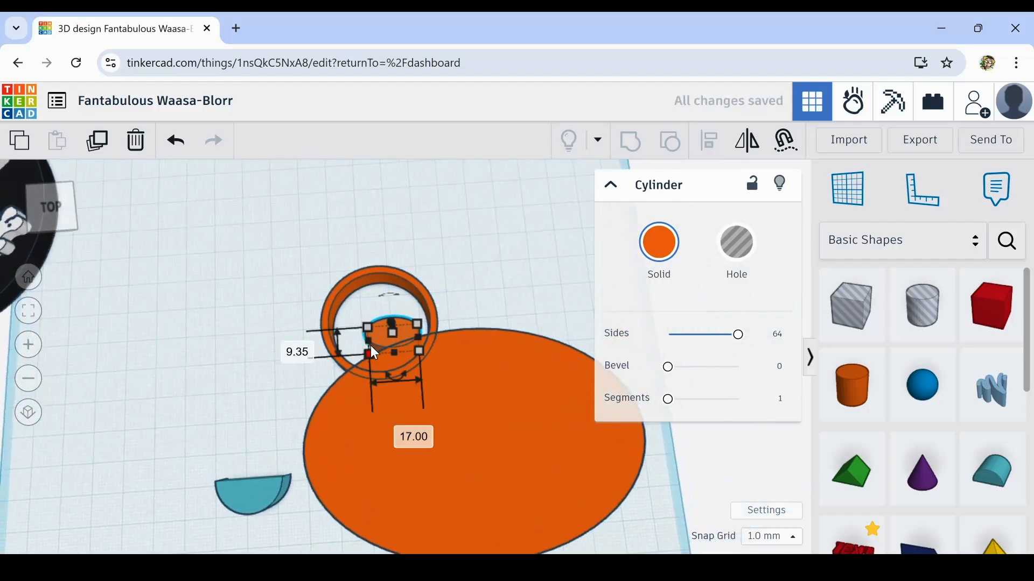
pyautogui.moveTo(369, 338); pyautogui.dragTo(362, 338)
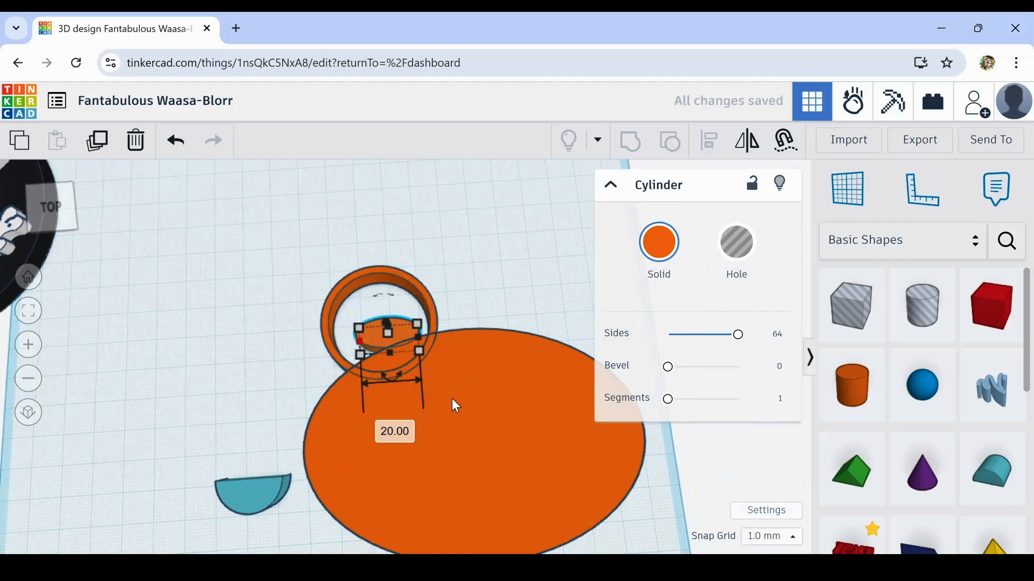
# Duplicate the ring together with its inner oval and move the copy to the right of the original.
pyautogui.click(482, 250)
pyautogui.moveTo(375, 333); pyautogui.dragTo(377, 332)
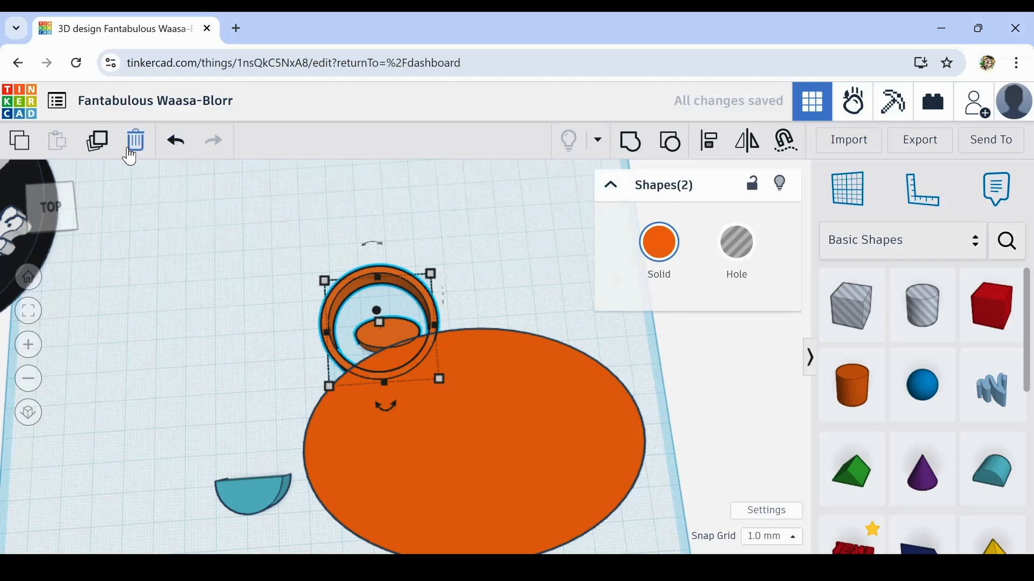
pyautogui.click(102, 149)
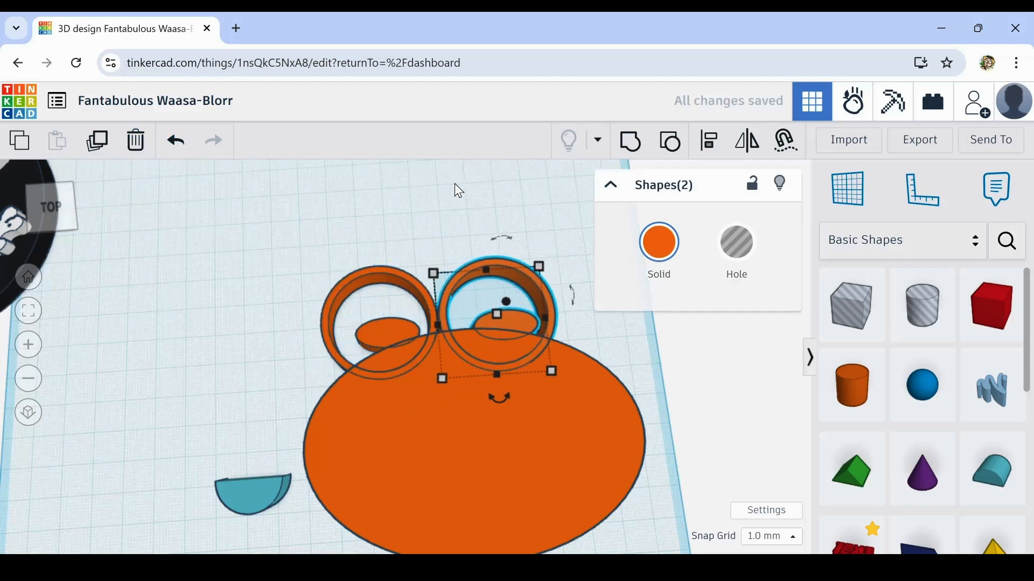
# Mirror the copied ring and inner oval horizontally.
pyautogui.click(708, 155)
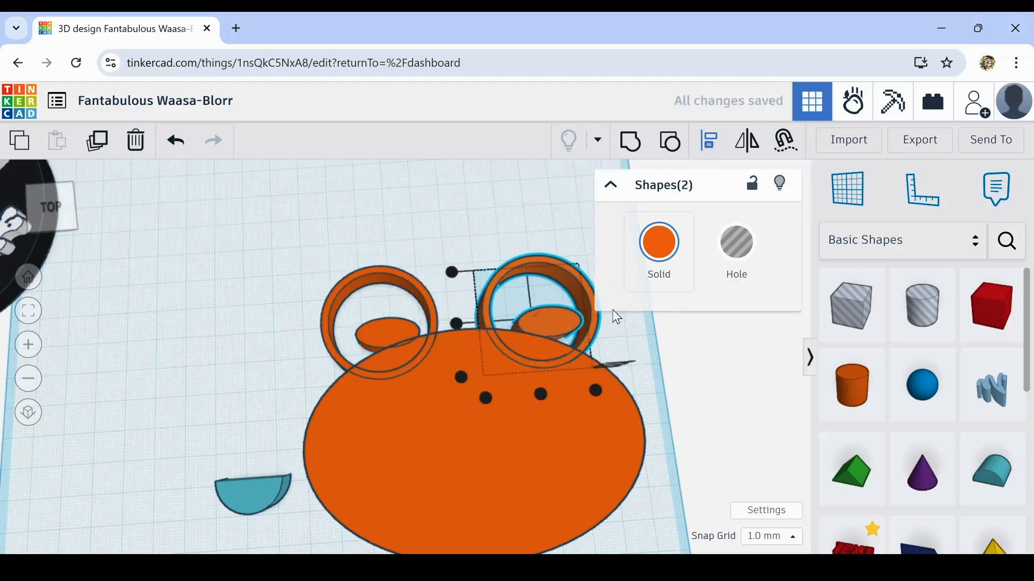
pyautogui.click(745, 156)
pyautogui.click(520, 394)
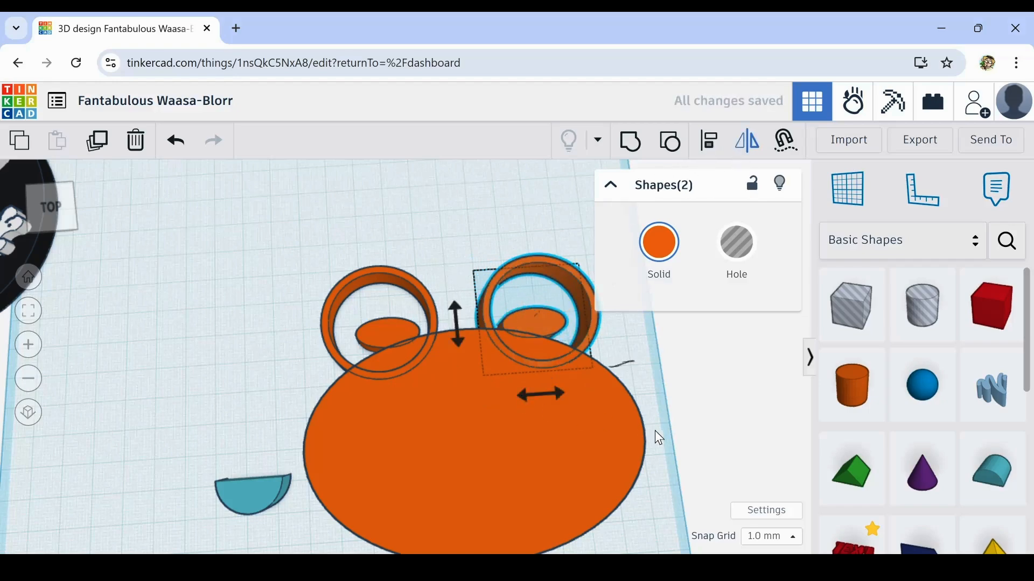
# Nudge the mirrored ring and oval sideways to sit over the upper-right edge of the large oval, opposite the original.
pyautogui.moveTo(658, 500); pyautogui.dragTo(654, 536, button='right')
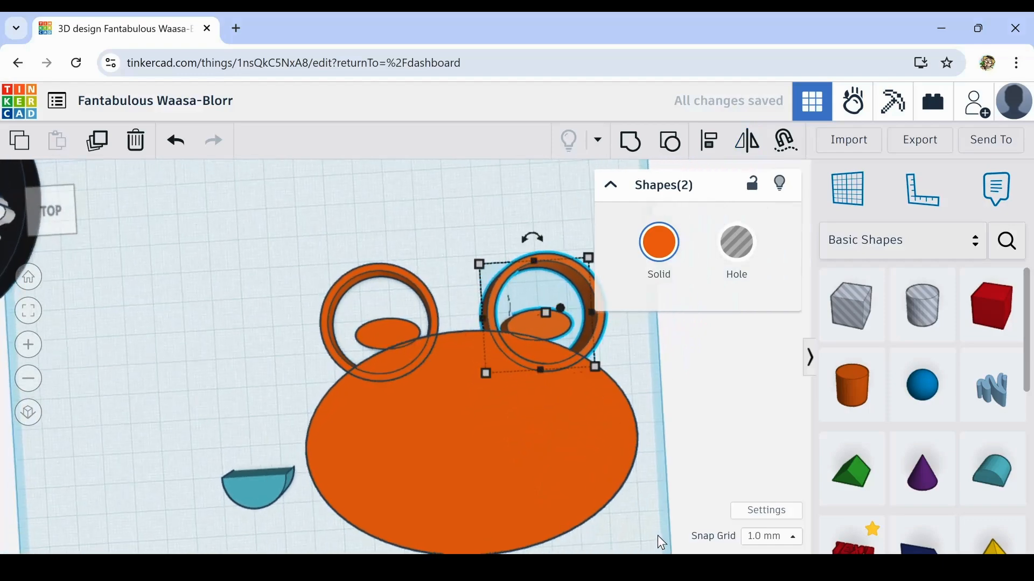
pyautogui.press('Right')
pyautogui.press('Right')
pyautogui.press('Right')
pyautogui.press('Right')
pyautogui.press('Right')
pyautogui.press('Left')
pyautogui.press('Left')
pyautogui.press('Left')
pyautogui.press('Left')
pyautogui.press('Left')
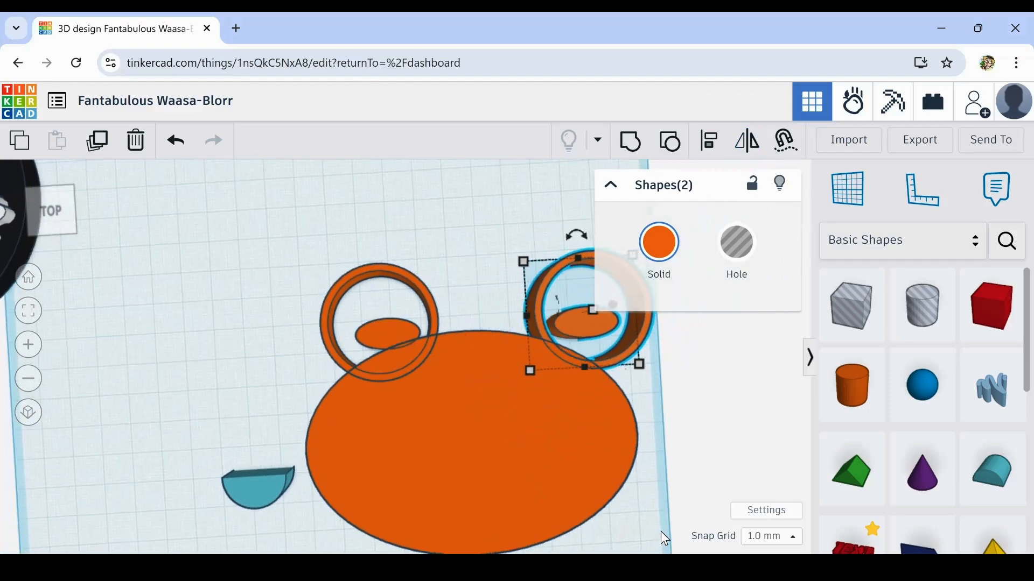
pyautogui.moveTo(661, 532); pyautogui.dragTo(325, 450, button='right')
pyautogui.press('Left')
pyautogui.press('Left')
pyautogui.press('Left')
pyautogui.press('Left')
pyautogui.click(240, 383)
# Duplicate the large oval cylinder in place and shrink the copy concentrically to about 99 by 67 mm.
pyautogui.scroll(-3, 240, 383)
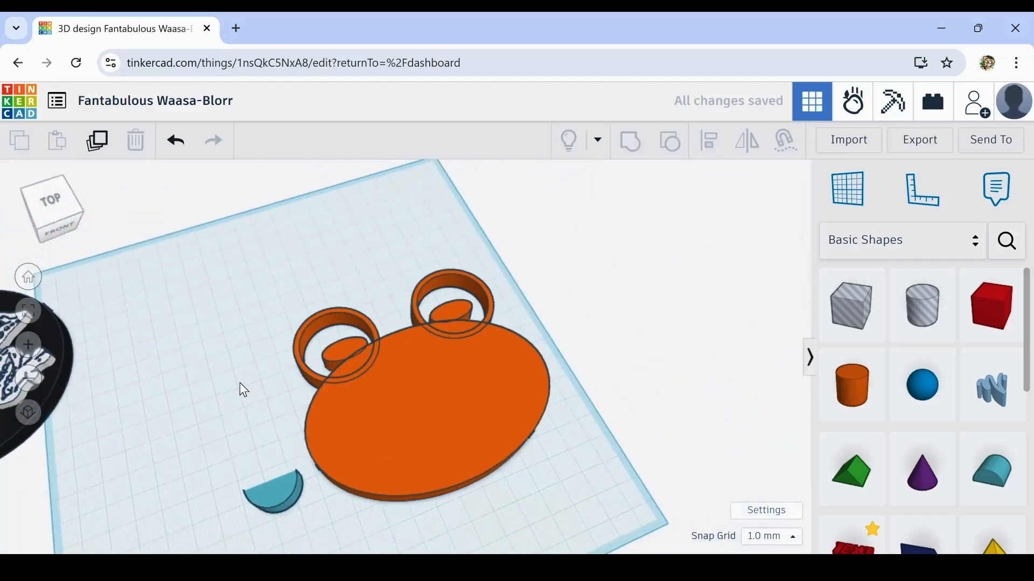
pyautogui.moveTo(232, 394); pyautogui.dragTo(208, 434, button='right')
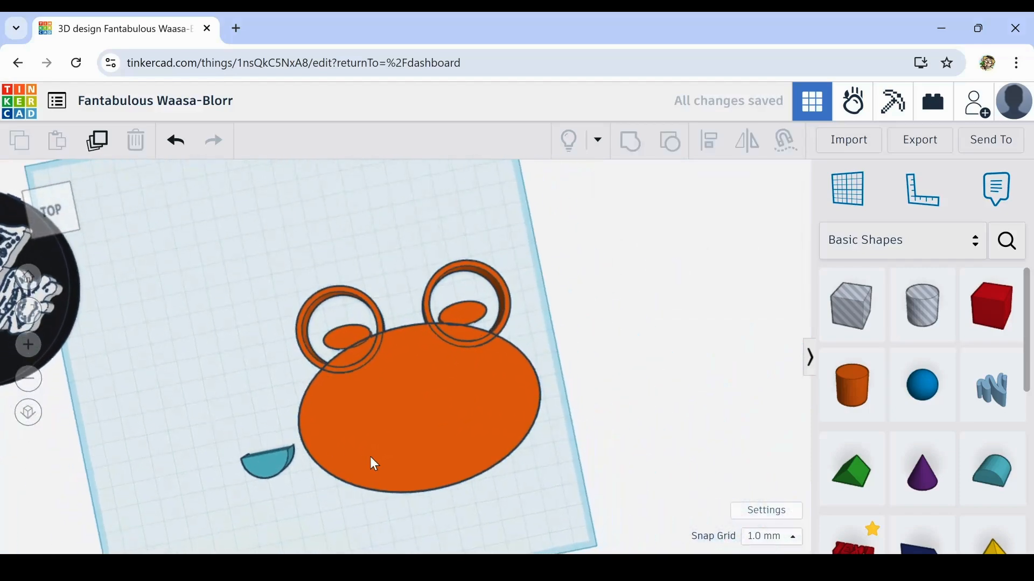
pyautogui.moveTo(508, 535); pyautogui.dragTo(491, 511, button='right')
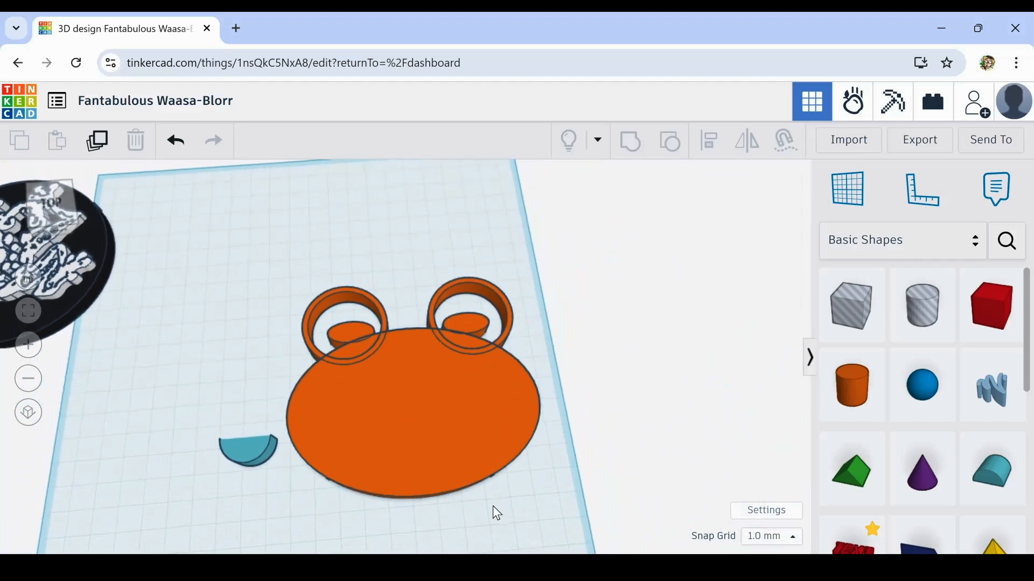
pyautogui.click(341, 372)
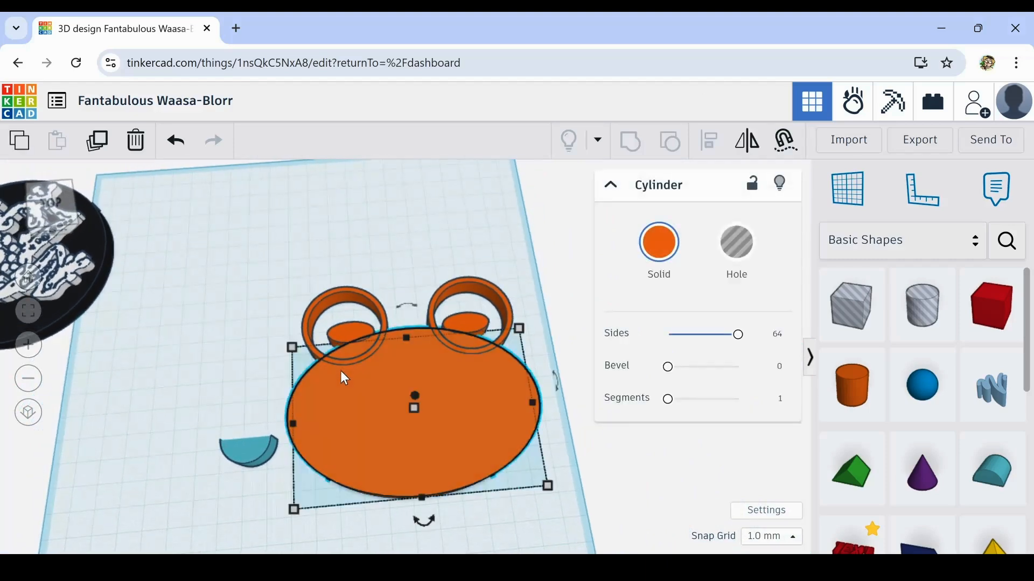
pyautogui.click(102, 147)
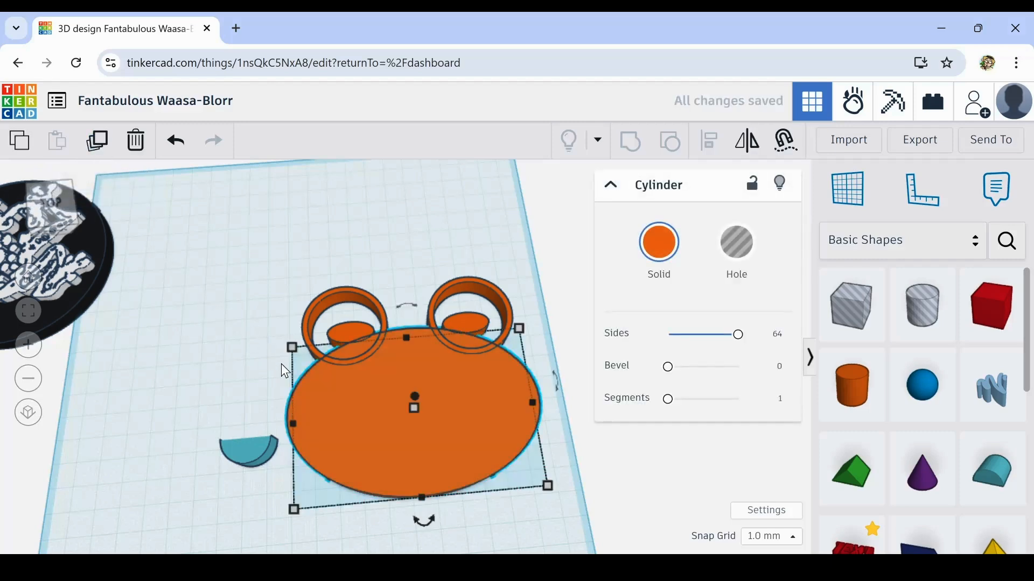
pyautogui.moveTo(293, 351)
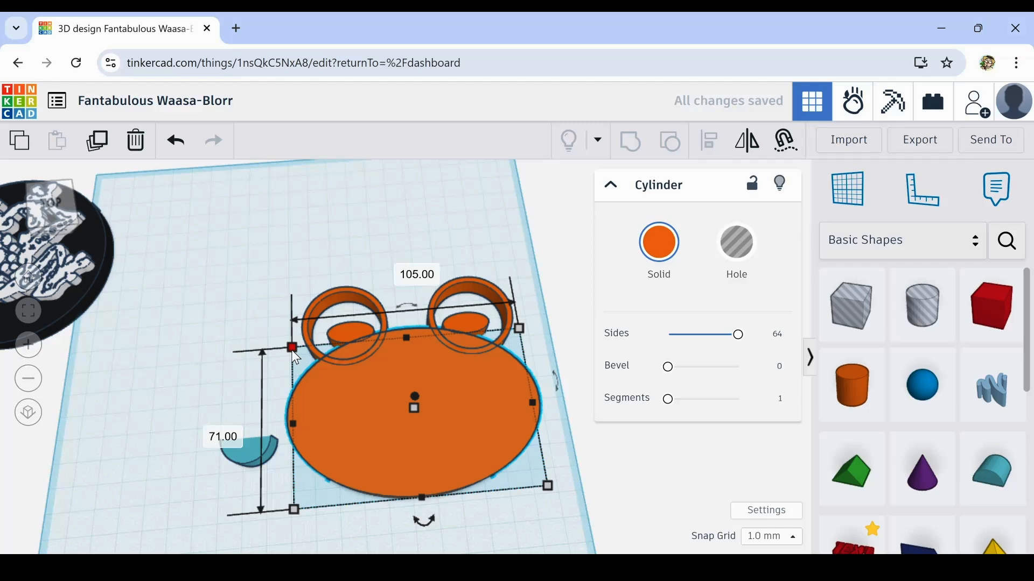
pyautogui.keyDown('alt'); pyautogui.keyDown('shift'); pyautogui.moveTo(290, 344); pyautogui.dragTo(297, 348); pyautogui.keyUp('shift'); pyautogui.keyUp('alt')
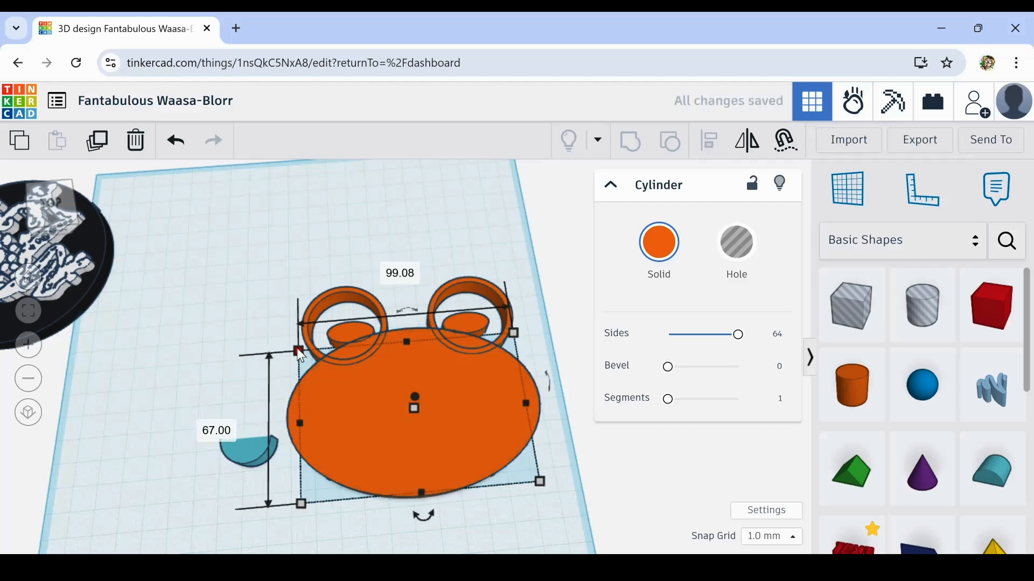
# Make the inner oval copy a 44 mm tall hole and group it with the face and eye shapes to hollow the large oval.
pyautogui.moveTo(416, 412); pyautogui.dragTo(415, 386)
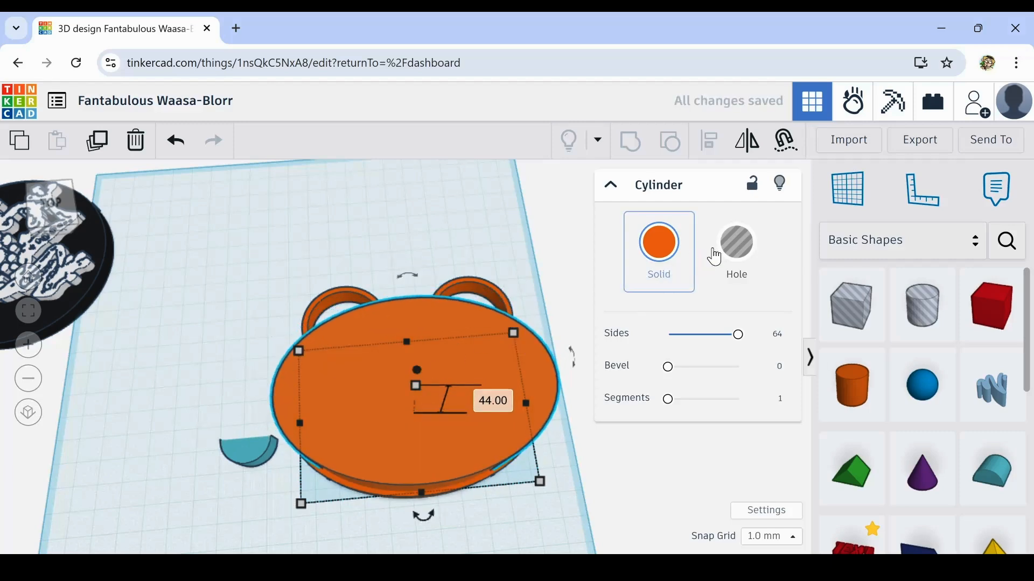
pyautogui.click(736, 243)
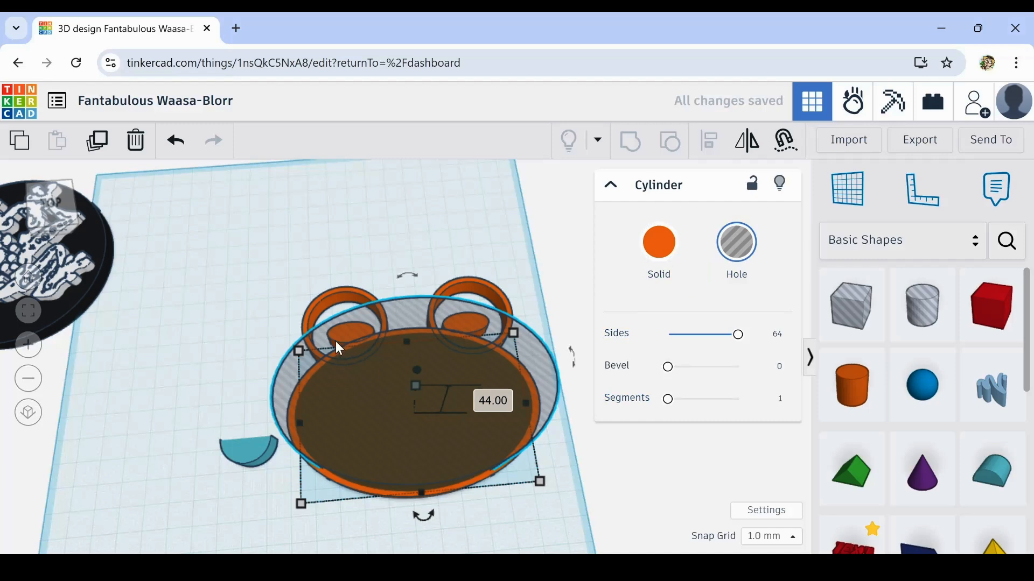
pyautogui.moveTo(280, 266); pyautogui.dragTo(530, 389)
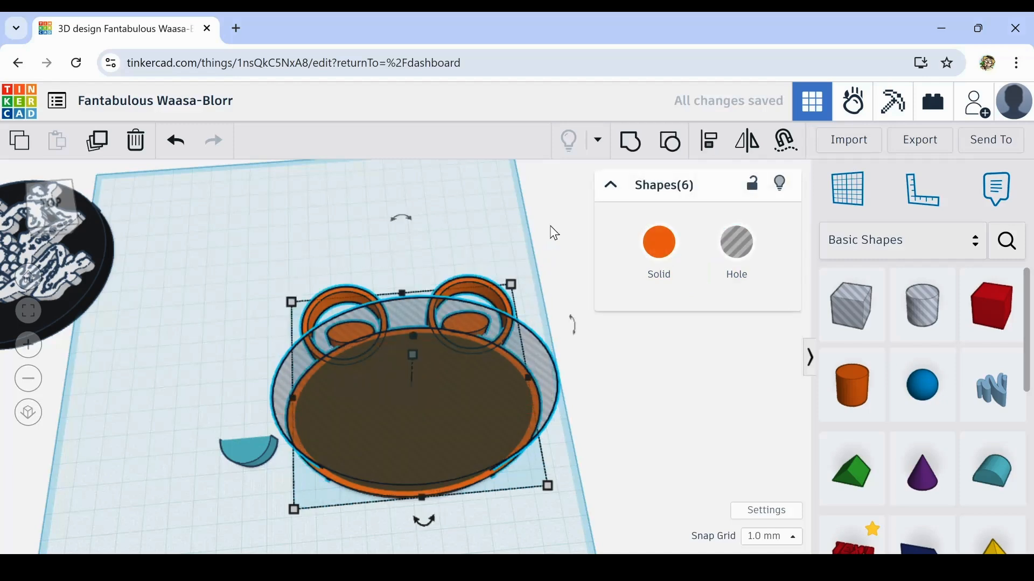
pyautogui.click(630, 141)
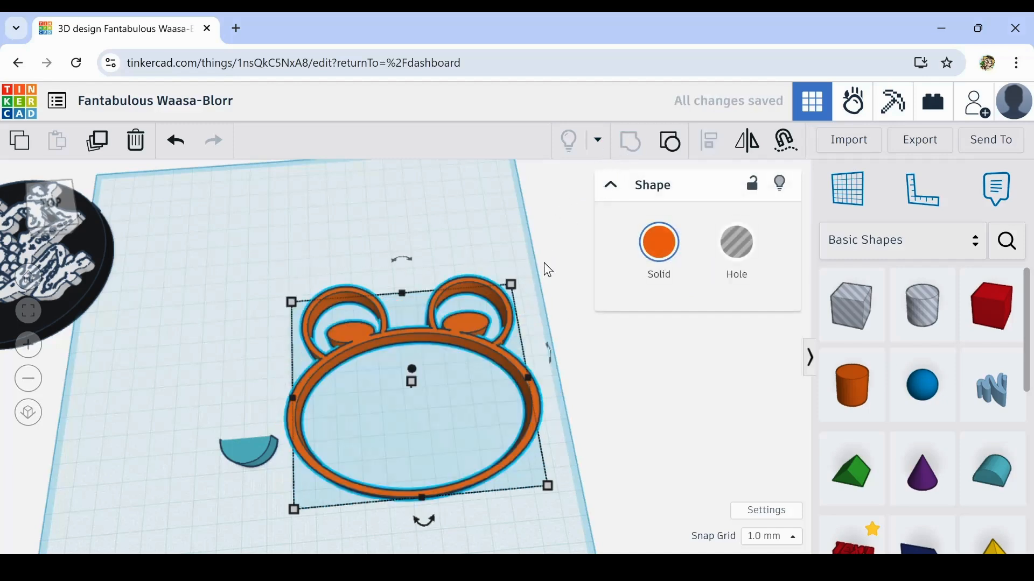
# Move the round roof piece inside the hollow oval as a mouth and widen it to about 74 mm.
pyautogui.moveTo(543, 263); pyautogui.dragTo(286, 400, button='right')
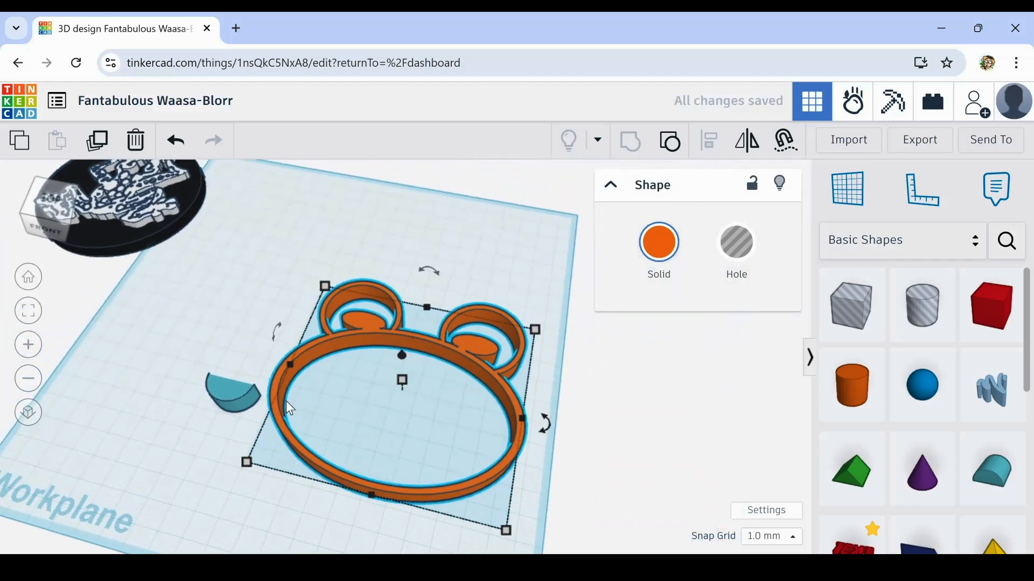
pyautogui.moveTo(251, 386); pyautogui.dragTo(475, 454)
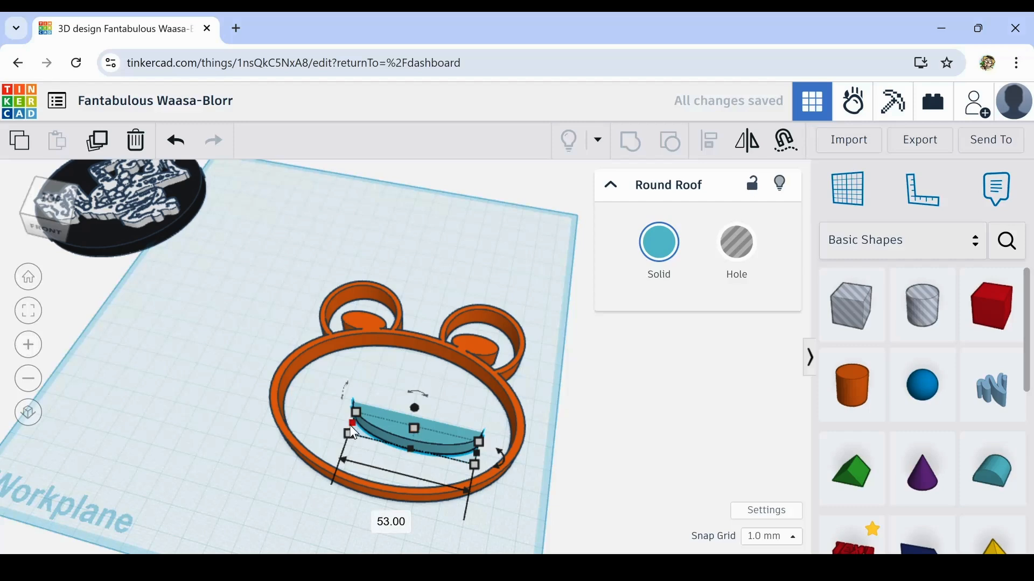
pyautogui.moveTo(357, 419); pyautogui.dragTo(308, 404)
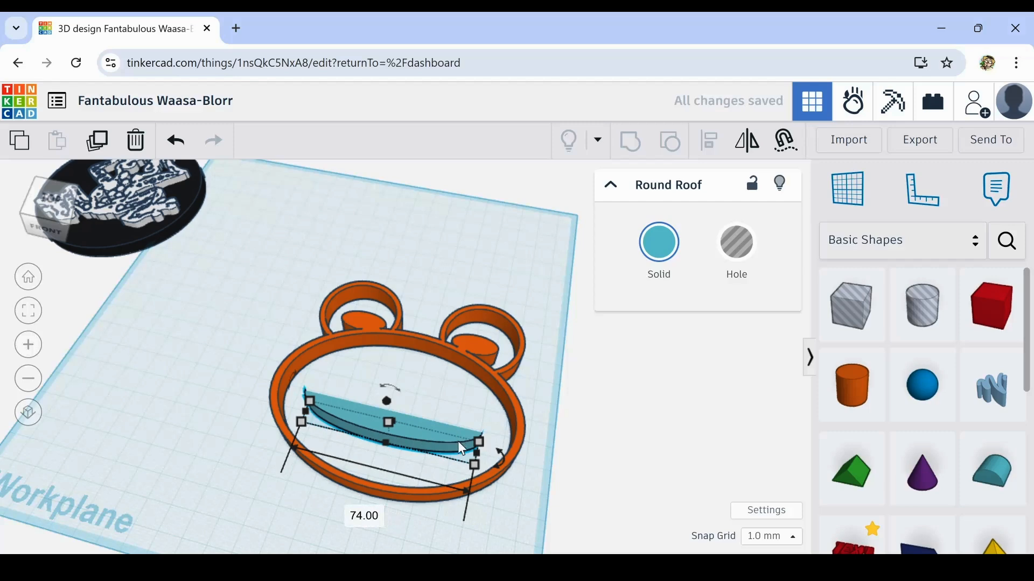
# Tilt the round roof mouth slightly counterclockwise and stretch it deeper, fitting it inside the oval ring.
pyautogui.moveTo(499, 465); pyautogui.dragTo(552, 459)
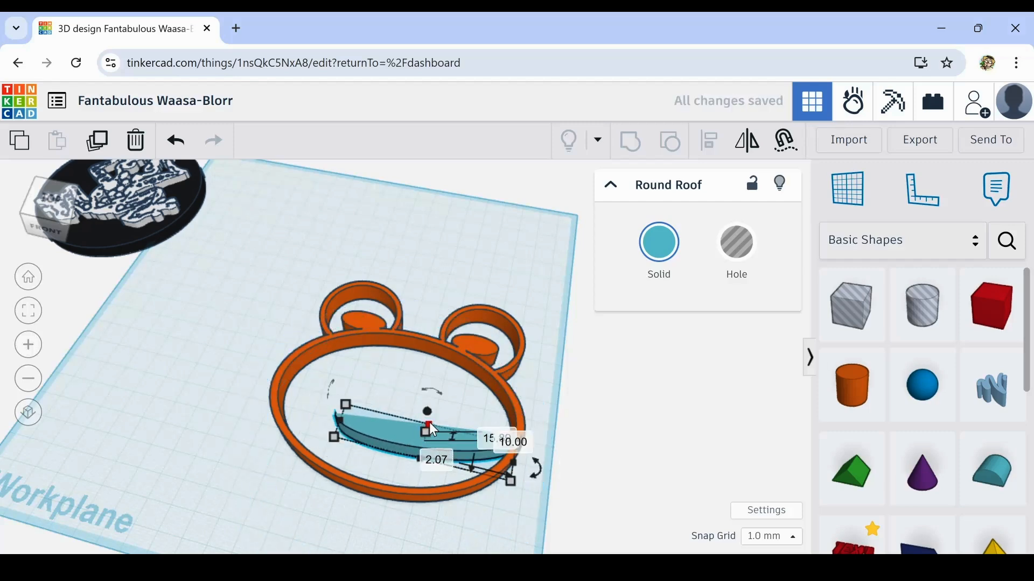
pyautogui.moveTo(429, 423); pyautogui.dragTo(440, 405)
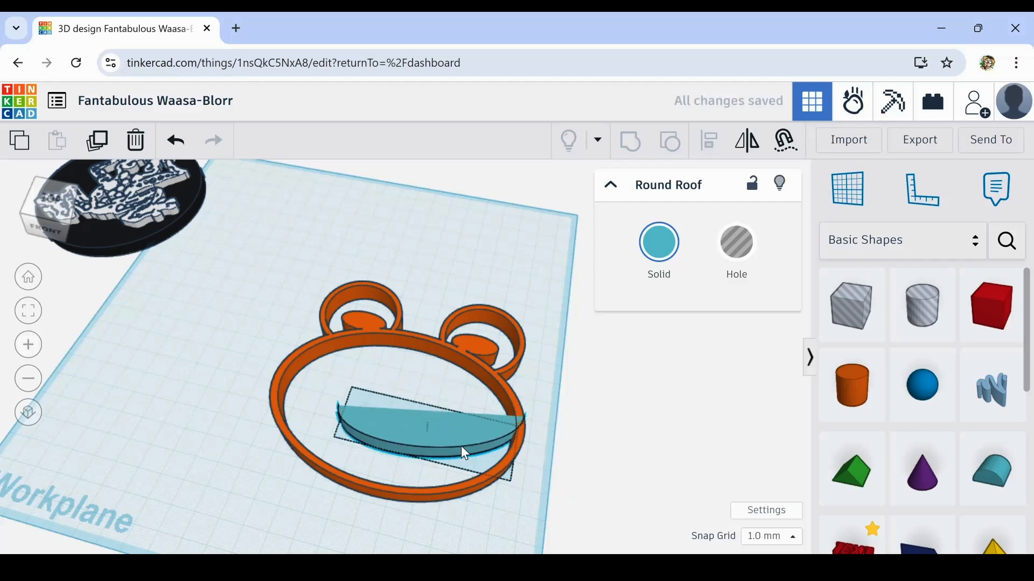
pyautogui.moveTo(461, 446)
pyautogui.mouseDown()
pyautogui.moveTo(434, 444)
pyautogui.moveTo(448, 444)
pyautogui.mouseUp()
pyautogui.moveTo(551, 415); pyautogui.dragTo(538, 452, button='right')
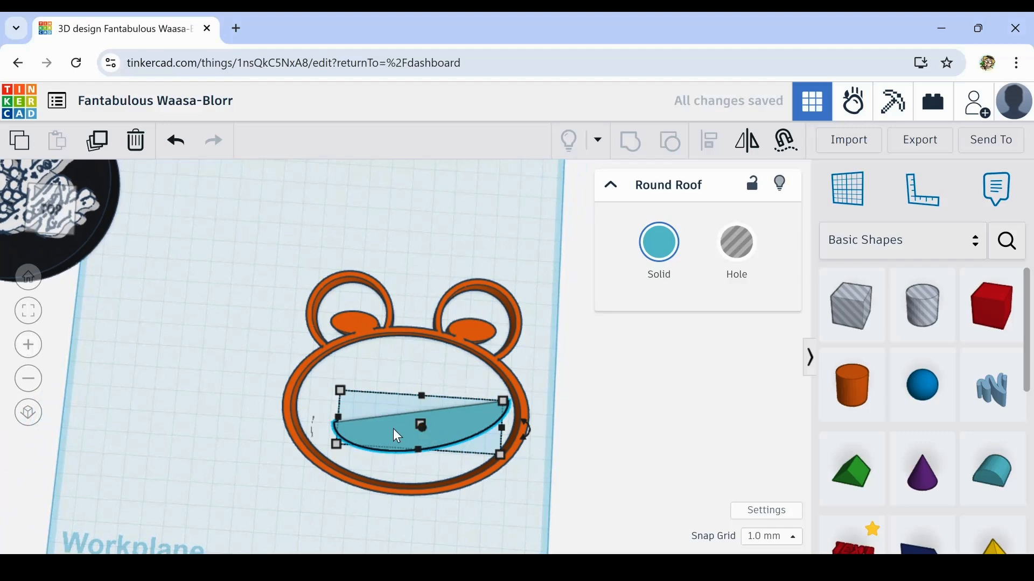
# Duplicate the mouth piece, narrow the copy to about 66 mm, and nudge it left and toward the eyes over the original.
pyautogui.click(90, 141)
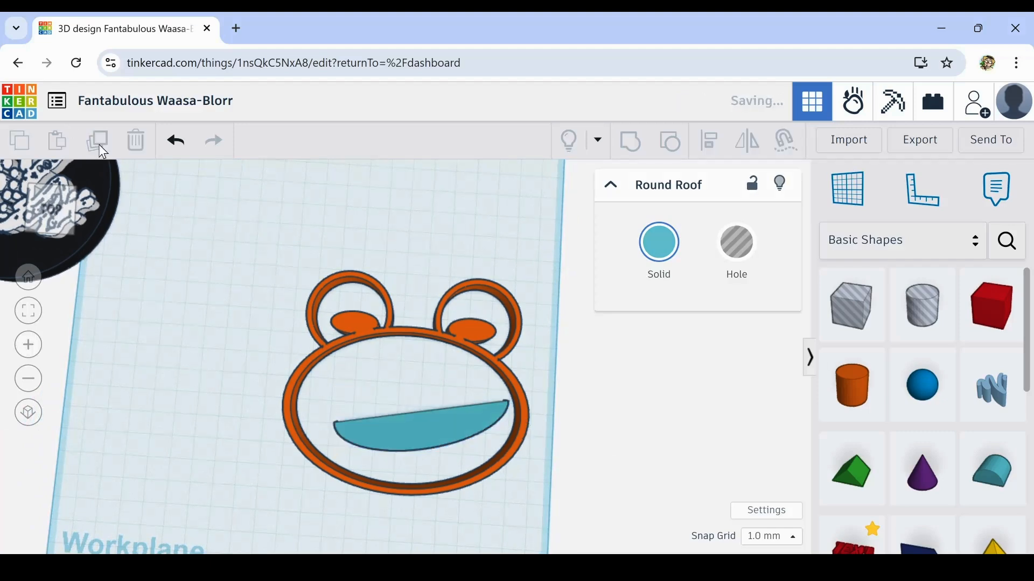
pyautogui.moveTo(338, 413); pyautogui.dragTo(353, 409)
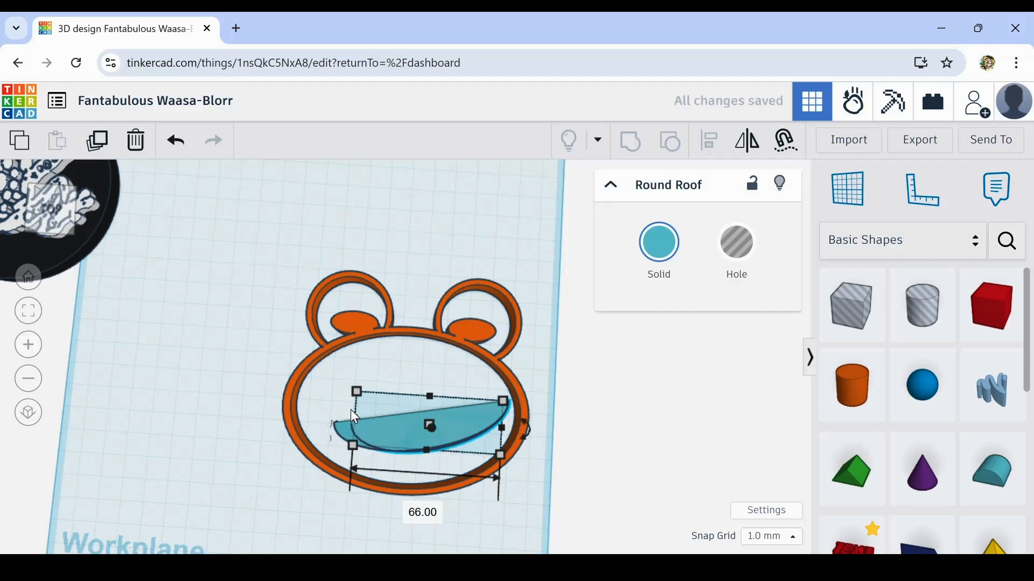
pyautogui.press('Left')
pyautogui.press('Left')
pyautogui.press('Left')
pyautogui.press('Left')
pyautogui.press('Up')
pyautogui.press('Up')
pyautogui.press('Up')
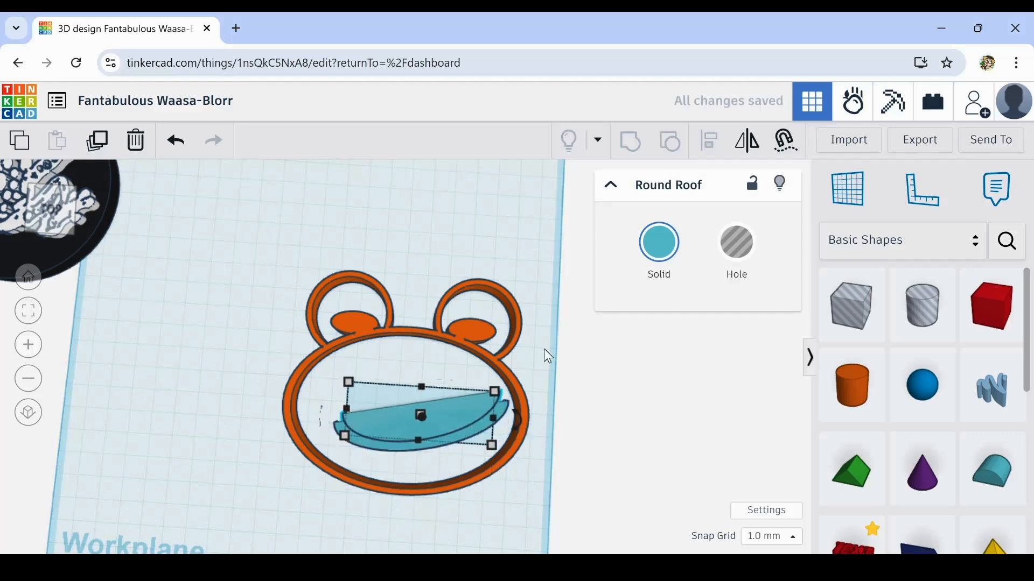
# Turn the shifted mouth copy into a hole, nudged slightly left, and group it with the original to carve a curved smile.
pyautogui.click(736, 253)
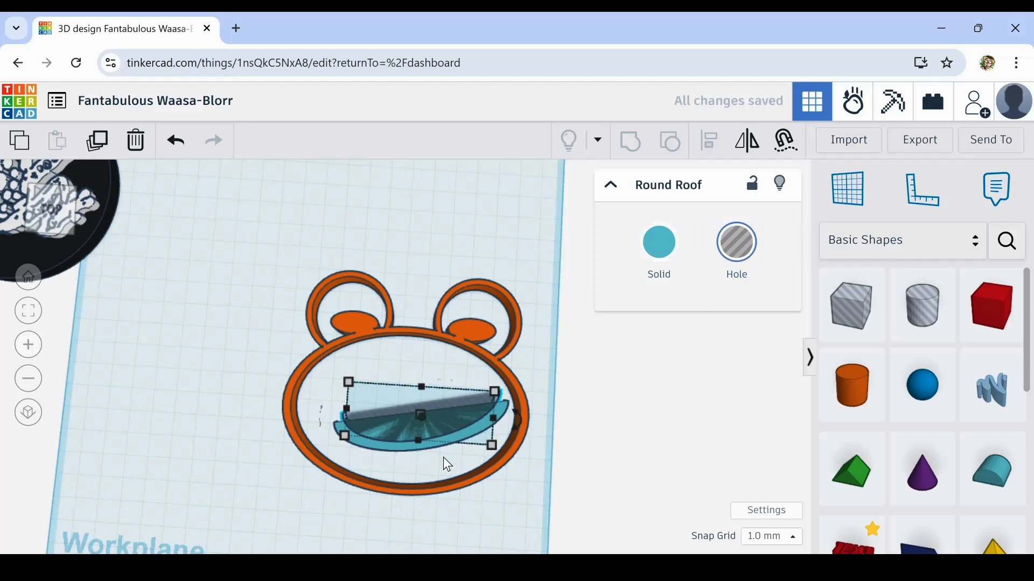
pyautogui.press('Left')
pyautogui.press('Left')
pyautogui.press('Left')
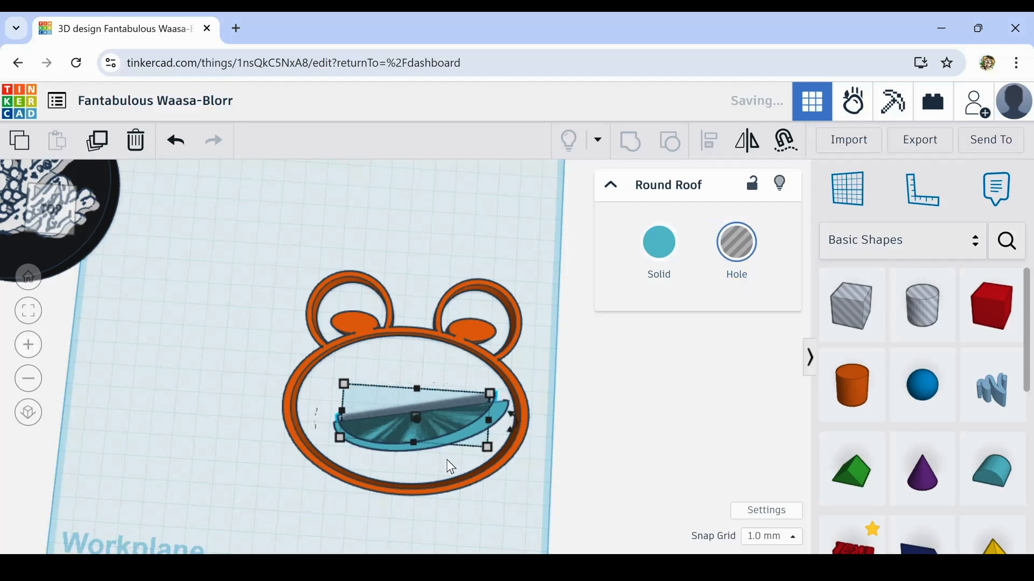
pyautogui.keyDown('shift'); pyautogui.click(397, 410); pyautogui.keyUp('shift')
pyautogui.click(631, 159)
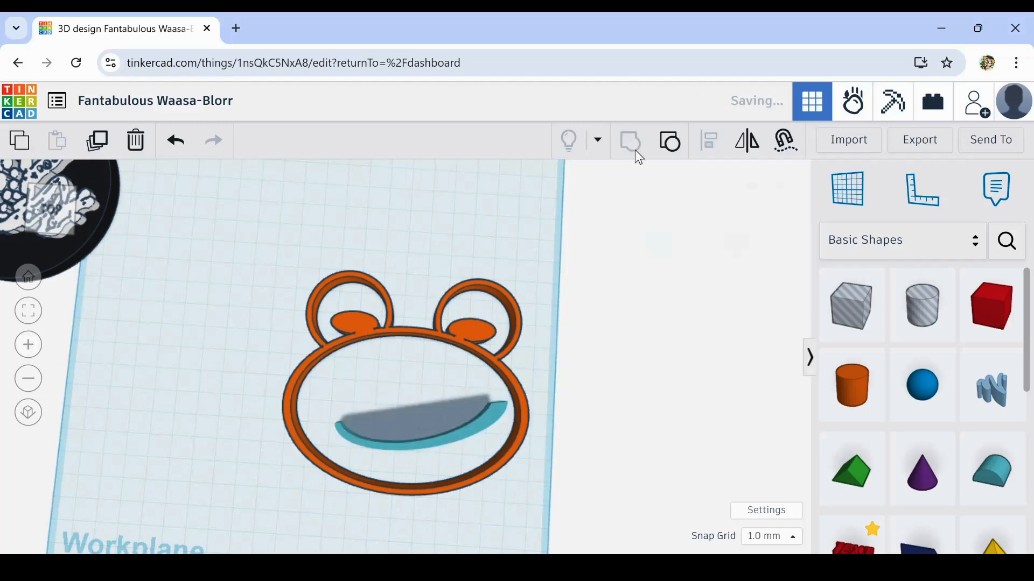
# Recolour the face outline and the smile together with the preset green.
pyautogui.moveTo(585, 420); pyautogui.dragTo(650, 421, button='right')
pyautogui.moveTo(562, 462); pyautogui.dragTo(489, 411, button='right')
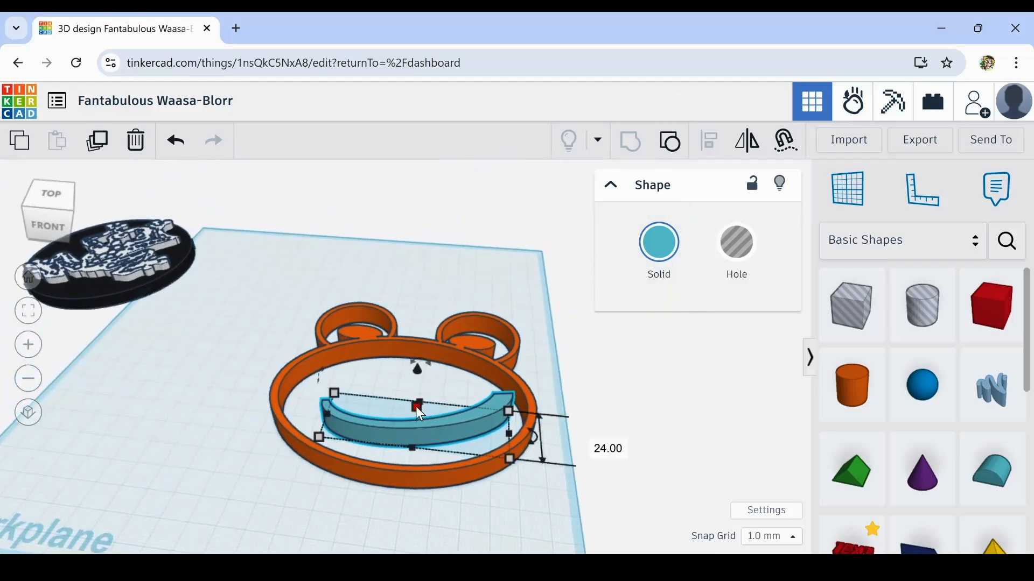
pyautogui.moveTo(293, 263); pyautogui.dragTo(520, 517)
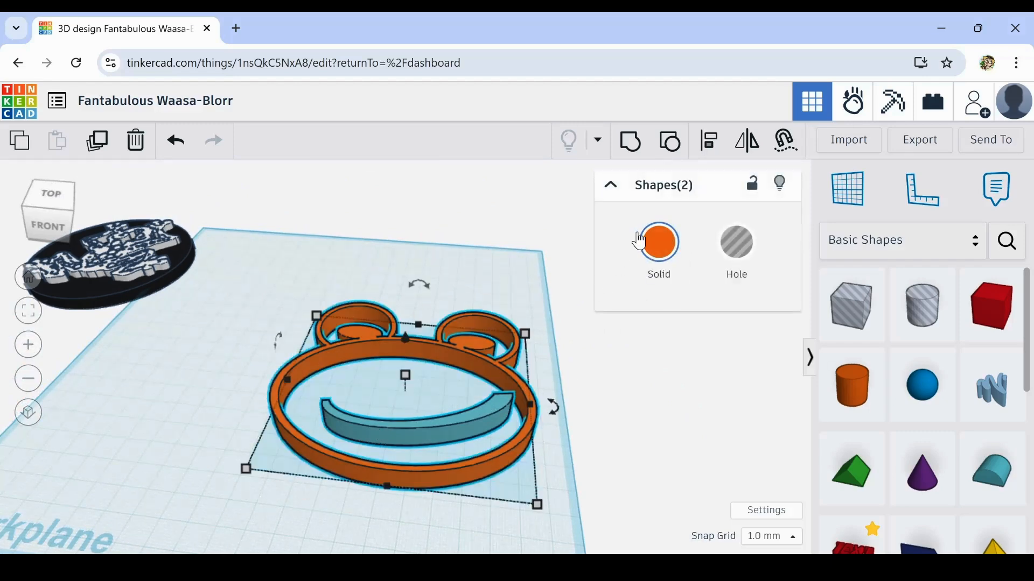
pyautogui.click(659, 242)
pyautogui.click(580, 415)
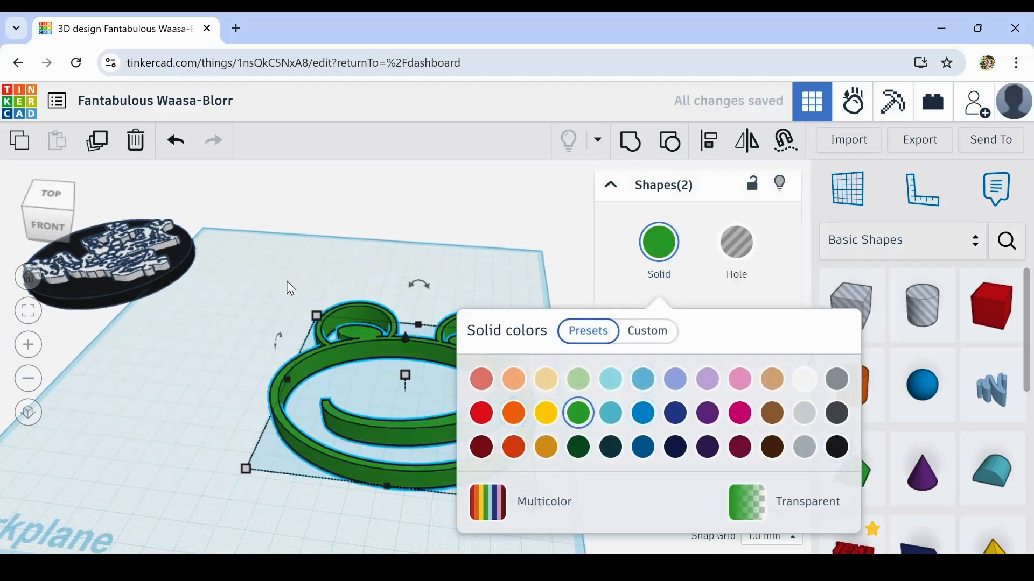
pyautogui.click(274, 347)
pyautogui.moveTo(274, 348); pyautogui.dragTo(443, 412, button='right')
pyautogui.click(503, 401)
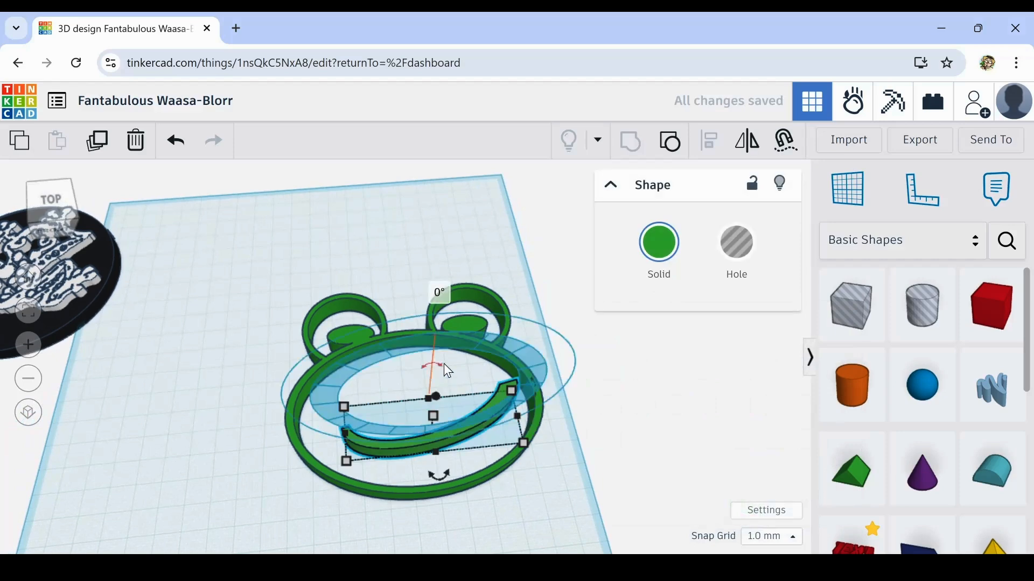
pyautogui.click(459, 333)
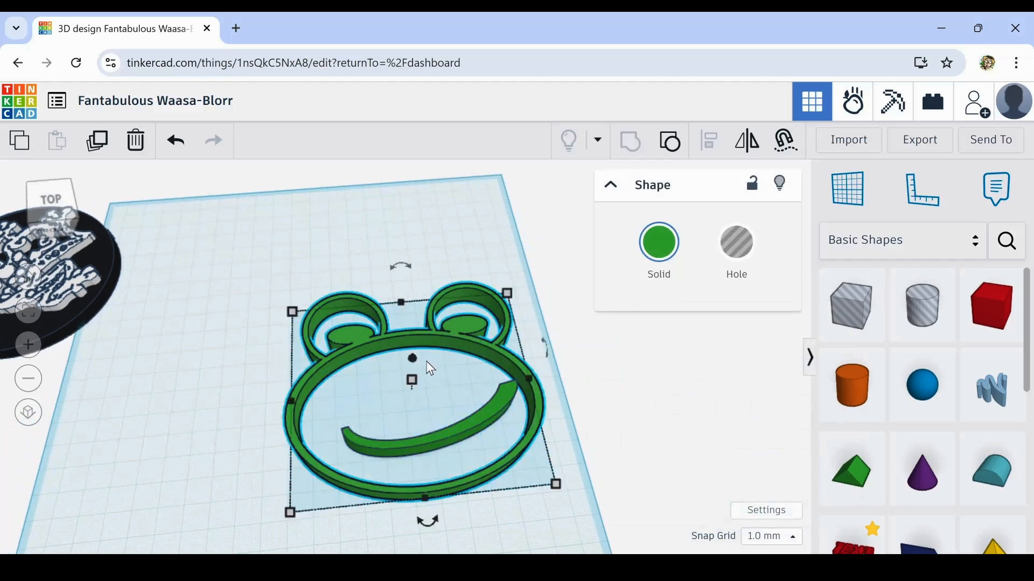
pyautogui.moveTo(172, 406); pyautogui.dragTo(178, 434, button='right')
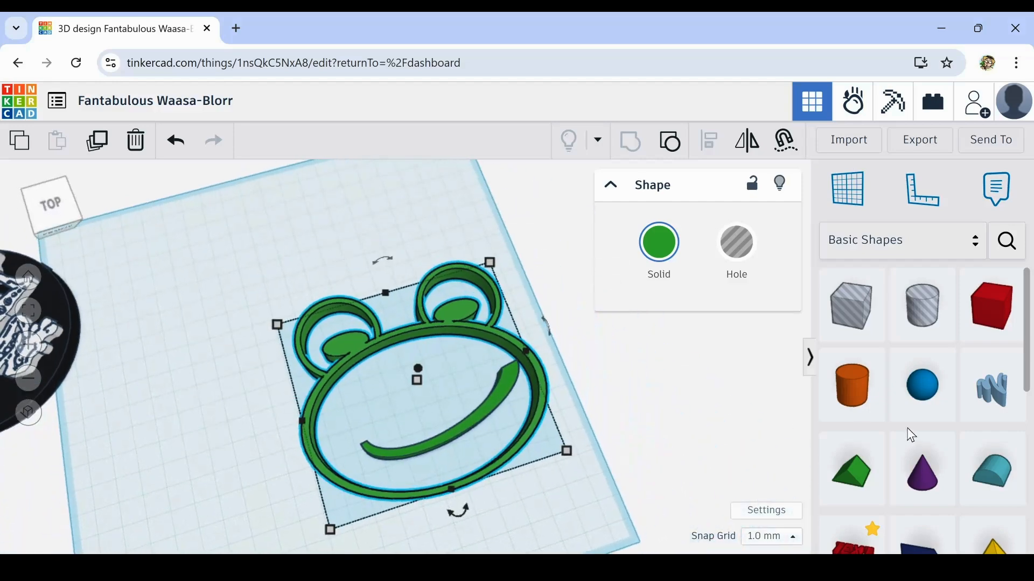
# Add a small 64-sided cylinder inside the face just below the left eye, about 8 mm across.
pyautogui.moveTo(849, 396); pyautogui.dragTo(396, 359)
pyautogui.moveTo(680, 334); pyautogui.dragTo(741, 336)
pyautogui.moveTo(384, 358); pyautogui.dragTo(392, 366)
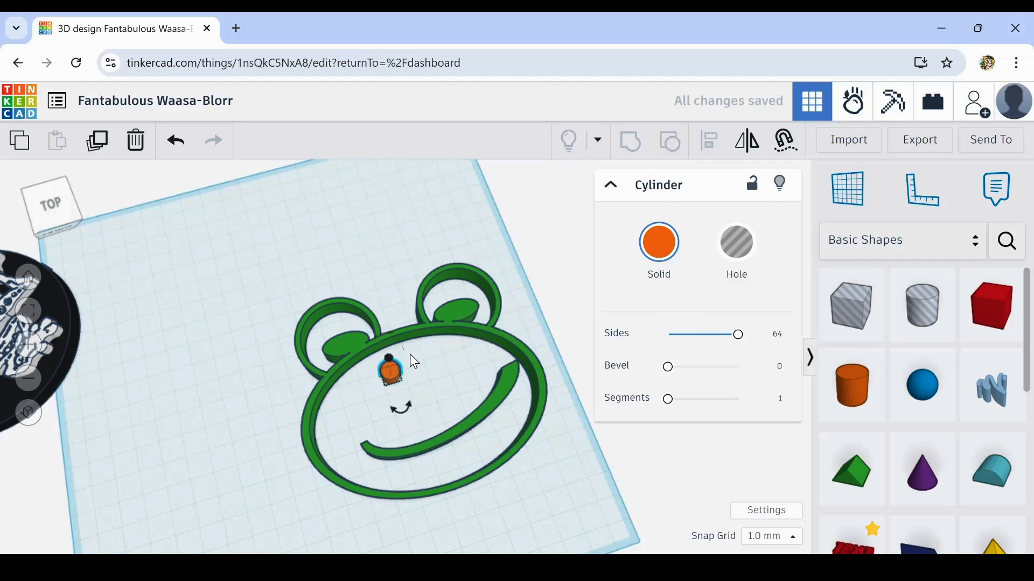
# Stretch the small cylinder into a narrow oval nostril and set its height to 10 mm.
pyautogui.scroll(4, 386, 376)
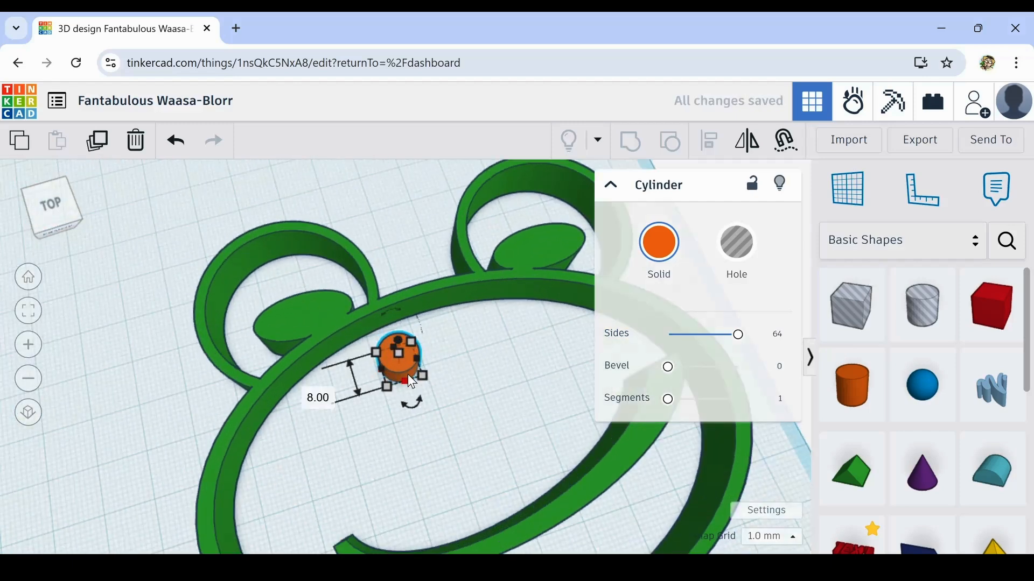
pyautogui.moveTo(418, 372); pyautogui.dragTo(415, 407)
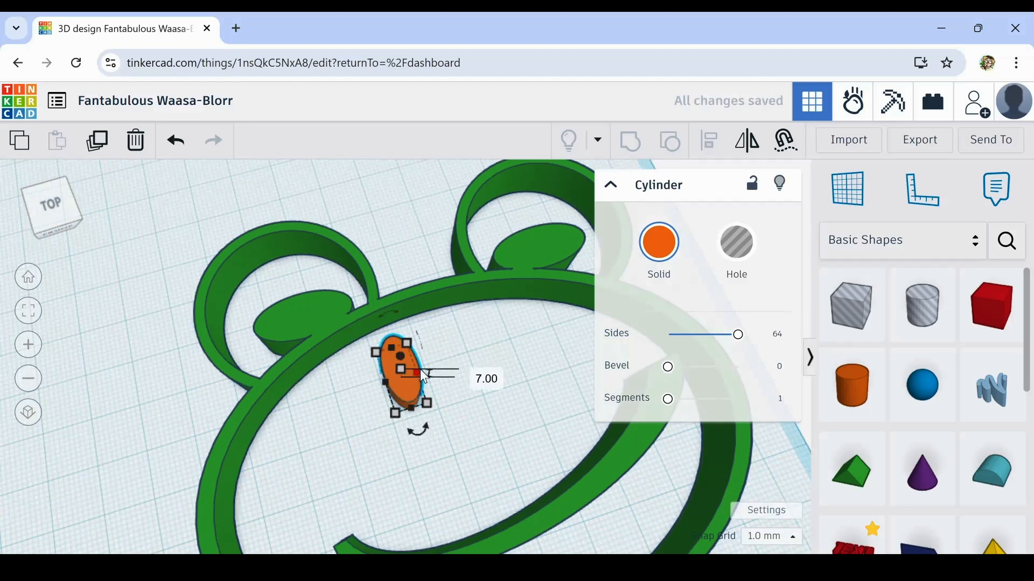
pyautogui.click(484, 379)
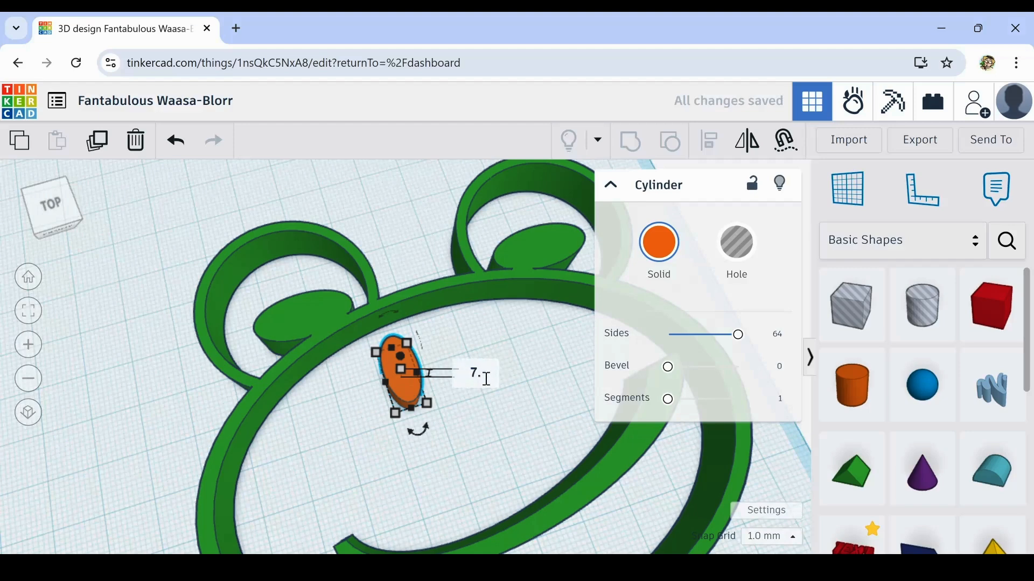
pyautogui.write('10')
pyautogui.press('Return')
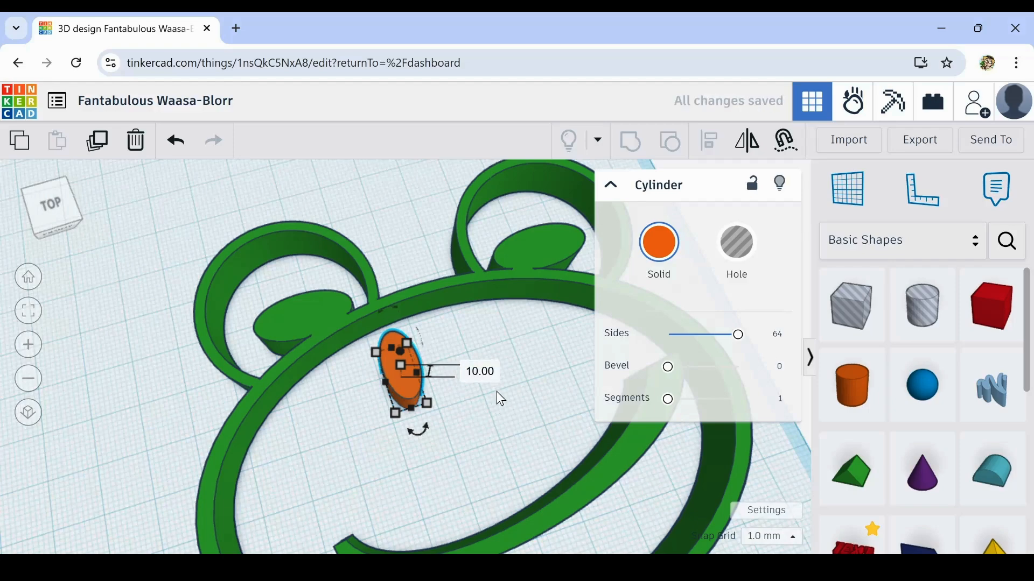
# Colour the nostril oval green and shrink it to 6 by 12 mm.
pyautogui.click(660, 243)
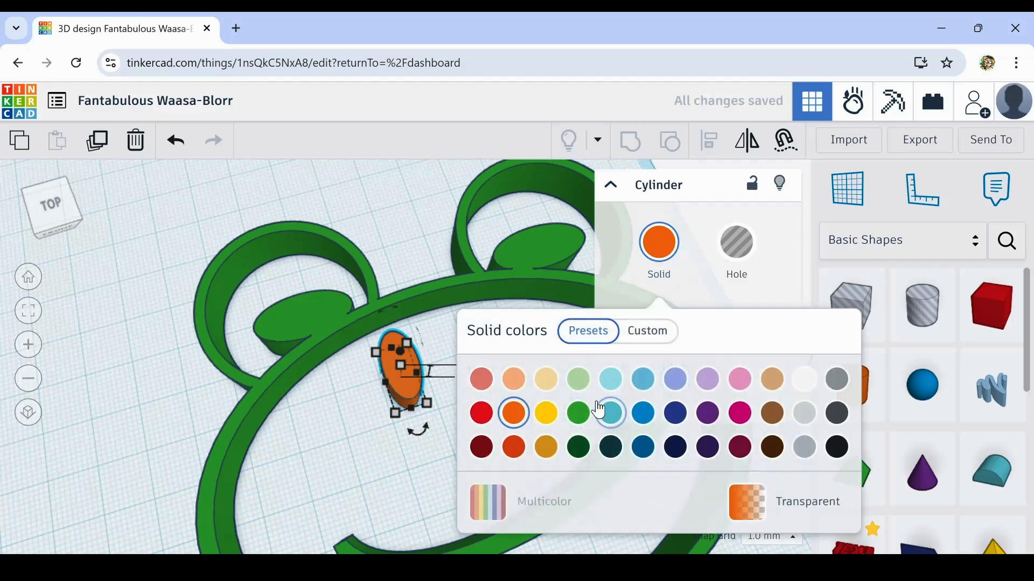
pyautogui.click(579, 413)
pyautogui.click(337, 458)
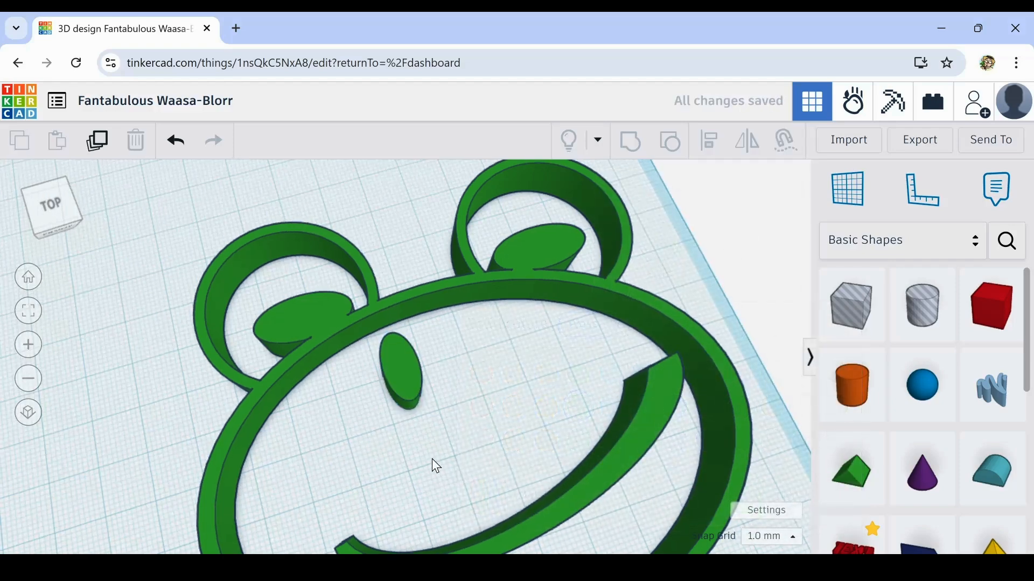
pyautogui.click(404, 389)
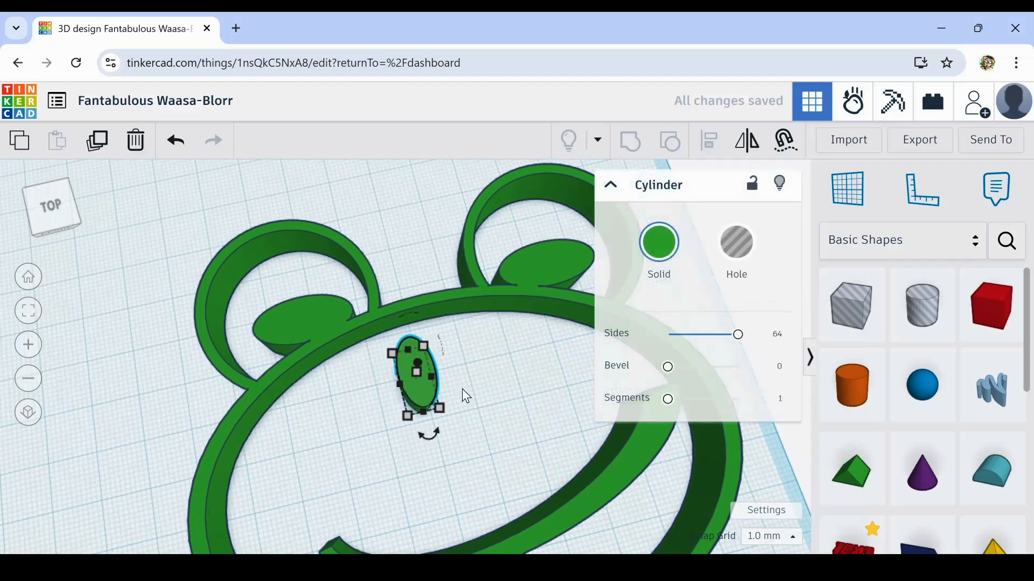
pyautogui.moveTo(440, 410); pyautogui.dragTo(431, 403)
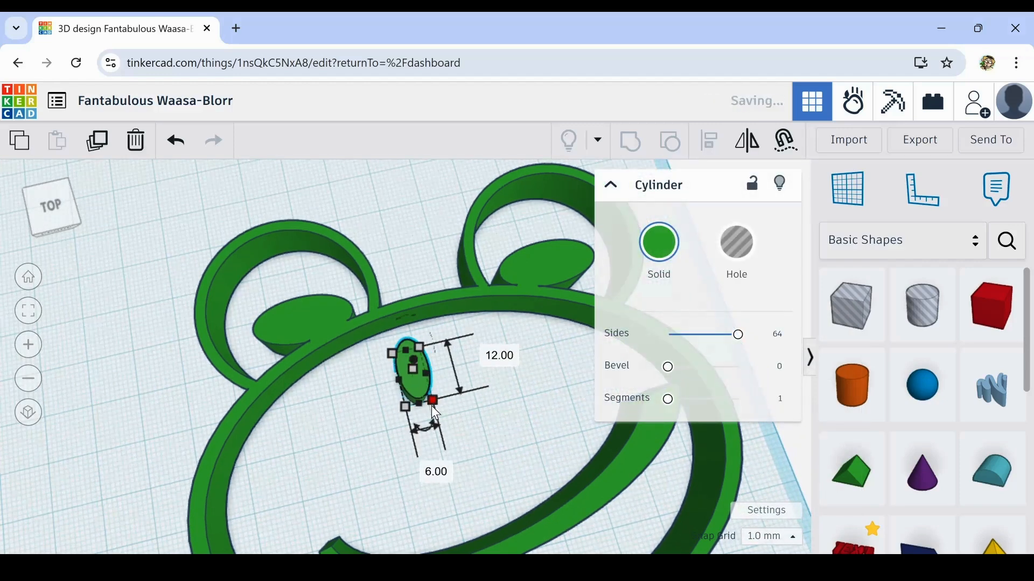
# Duplicate the nostril oval and place the copy directly to the right of the original.
pyautogui.click(114, 143)
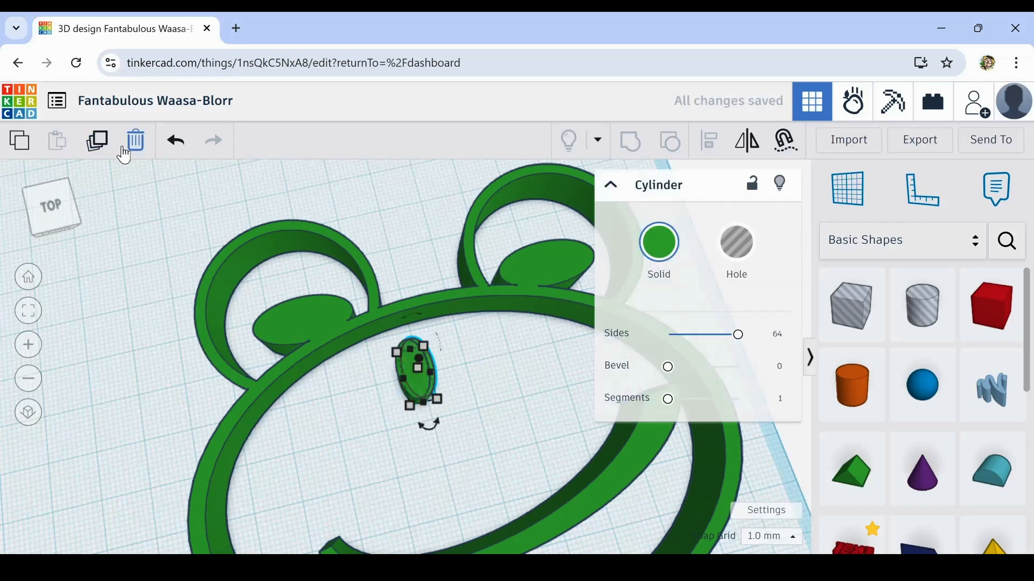
pyautogui.click(372, 504)
pyautogui.scroll(-4, 362, 499)
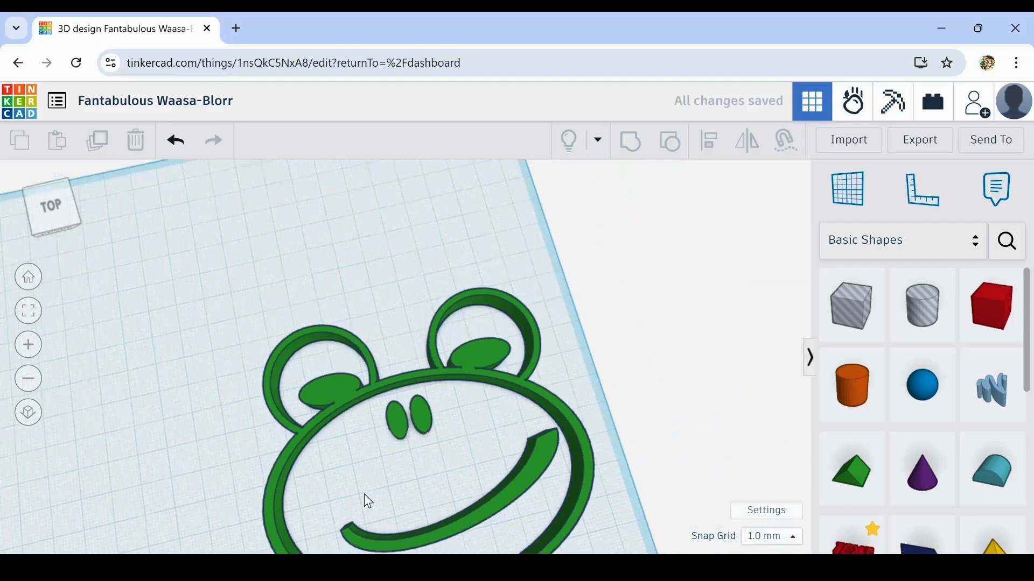
pyautogui.moveTo(362, 498); pyautogui.dragTo(557, 300, button='right')
pyautogui.moveTo(556, 307); pyautogui.dragTo(472, 310, button='middle')
pyautogui.moveTo(472, 311); pyautogui.dragTo(608, 353, button='right')
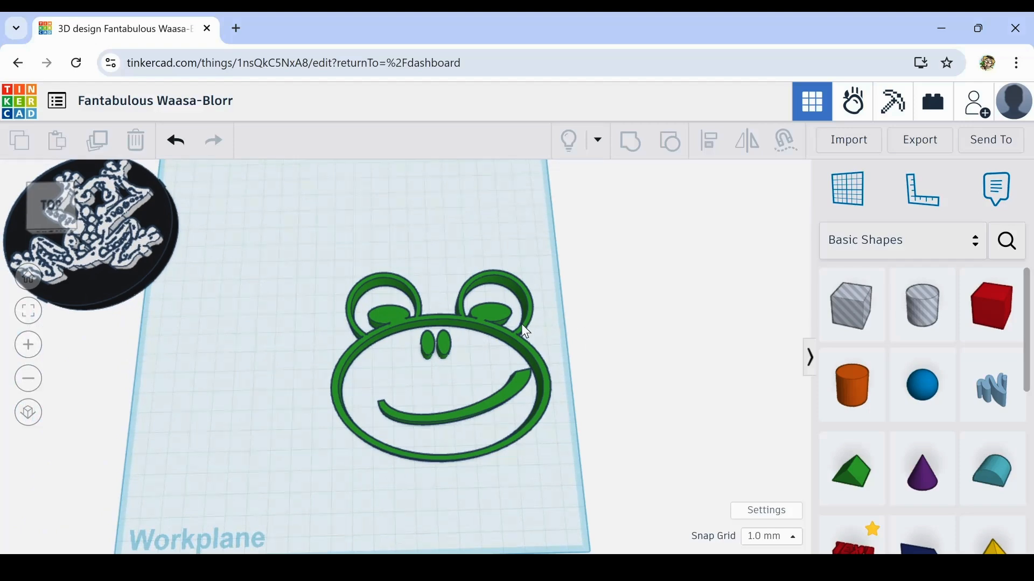
pyautogui.moveTo(620, 390); pyautogui.dragTo(628, 316, button='right')
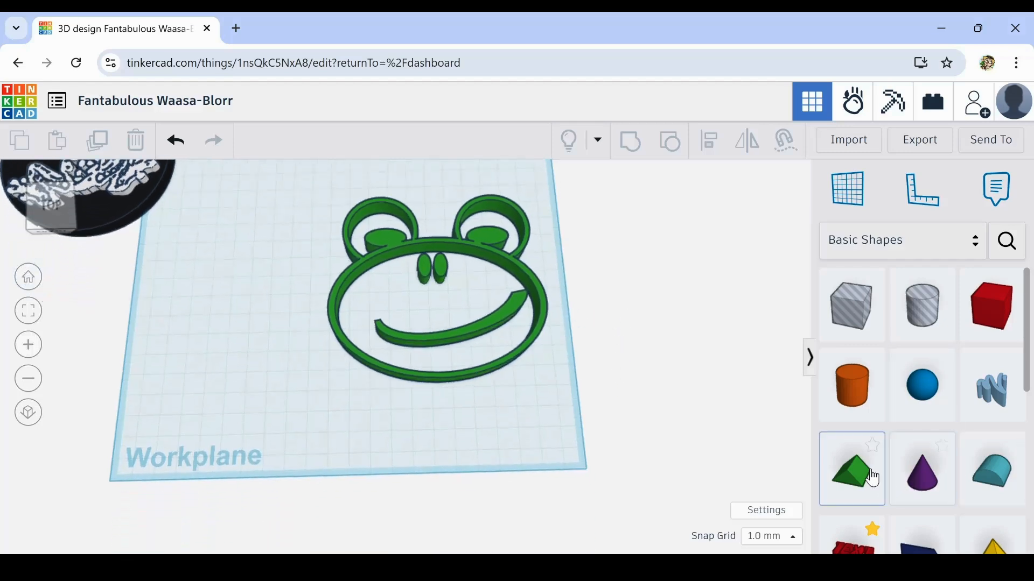
# Add a box in front of the frog face, rotate it into a diamond and enlarge it until it overlaps the chin.
pyautogui.moveTo(858, 480); pyautogui.dragTo(563, 441)
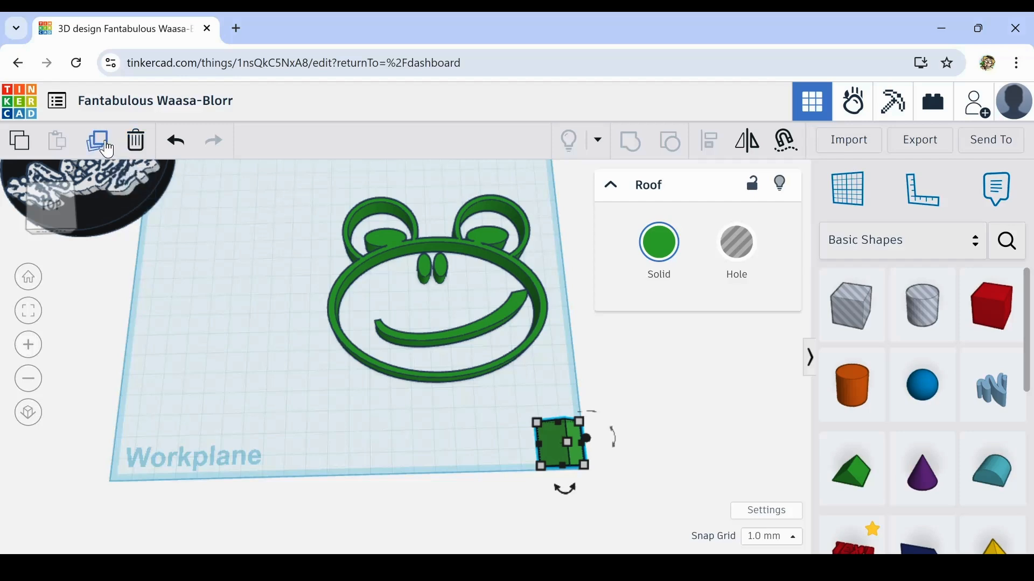
pyautogui.click(141, 149)
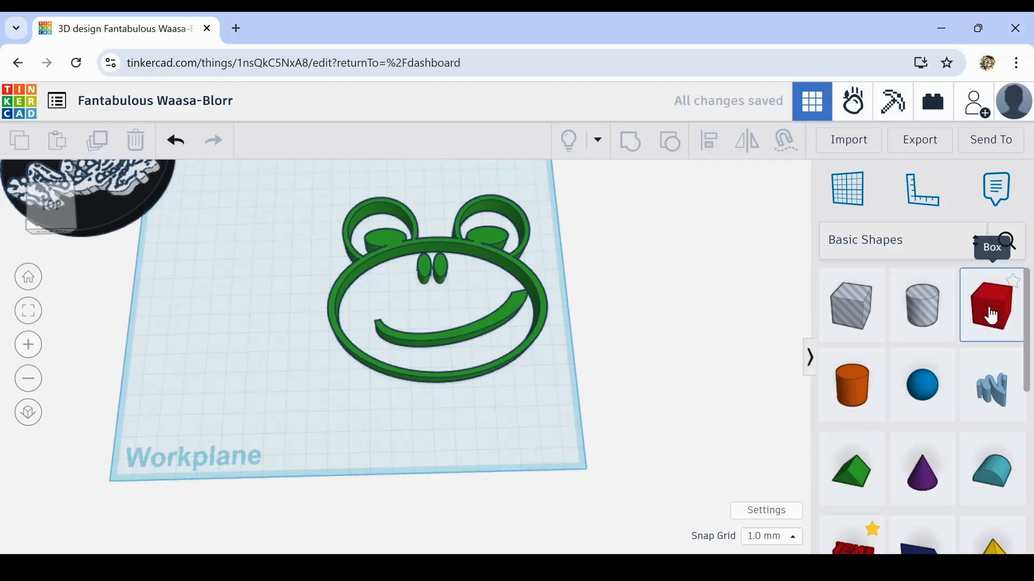
pyautogui.moveTo(992, 317); pyautogui.dragTo(429, 425)
pyautogui.moveTo(431, 468); pyautogui.dragTo(478, 483)
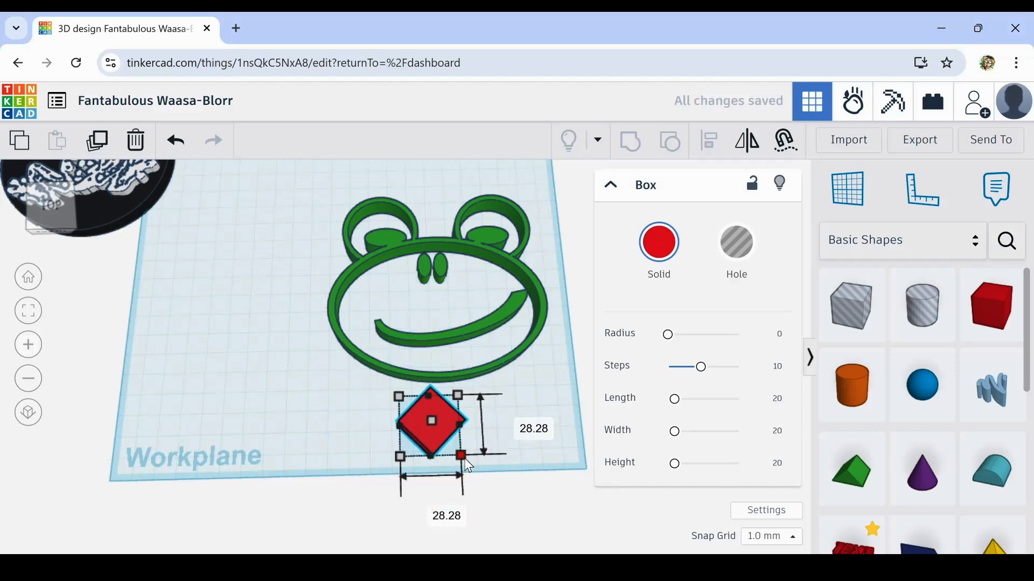
pyautogui.moveTo(461, 454); pyautogui.dragTo(558, 508)
pyautogui.moveTo(491, 464); pyautogui.dragTo(438, 424)
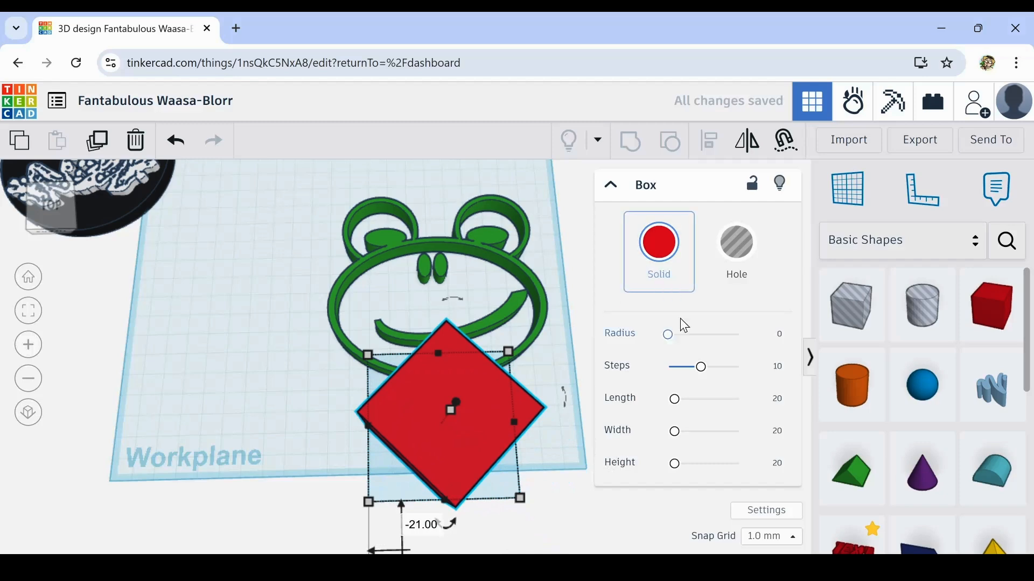
# Round the diamond's corners with a radius of about 4 and nudge it forward until only its tip overlaps the chin.
pyautogui.moveTo(668, 337); pyautogui.dragTo(685, 344)
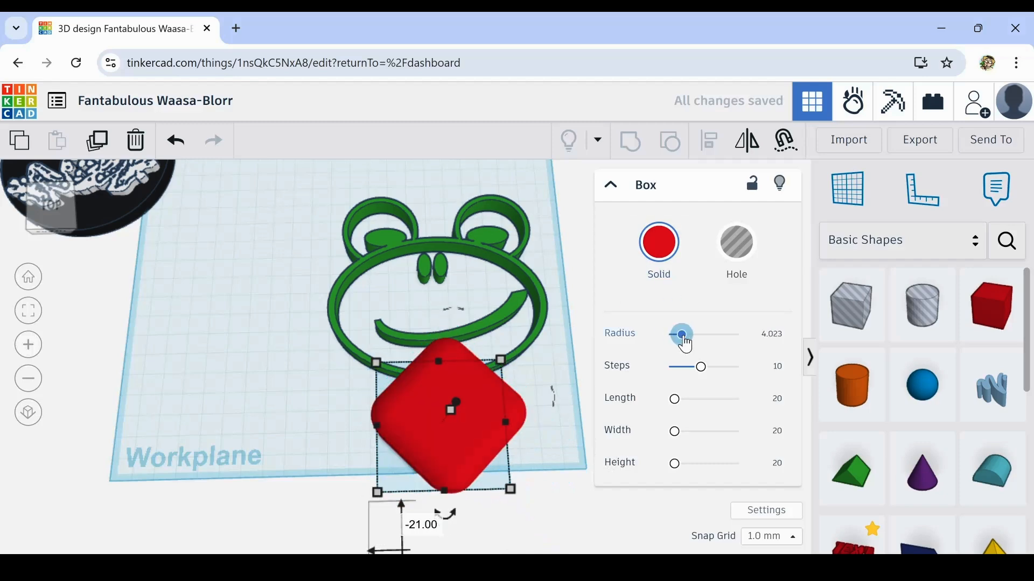
pyautogui.moveTo(341, 449)
pyautogui.mouseDown(button='right')
pyautogui.moveTo(429, 415)
pyautogui.moveTo(484, 422)
pyautogui.moveTo(336, 476)
pyautogui.moveTo(331, 462)
pyautogui.mouseUp(button='right')
pyautogui.press('Down')
pyautogui.press('Down')
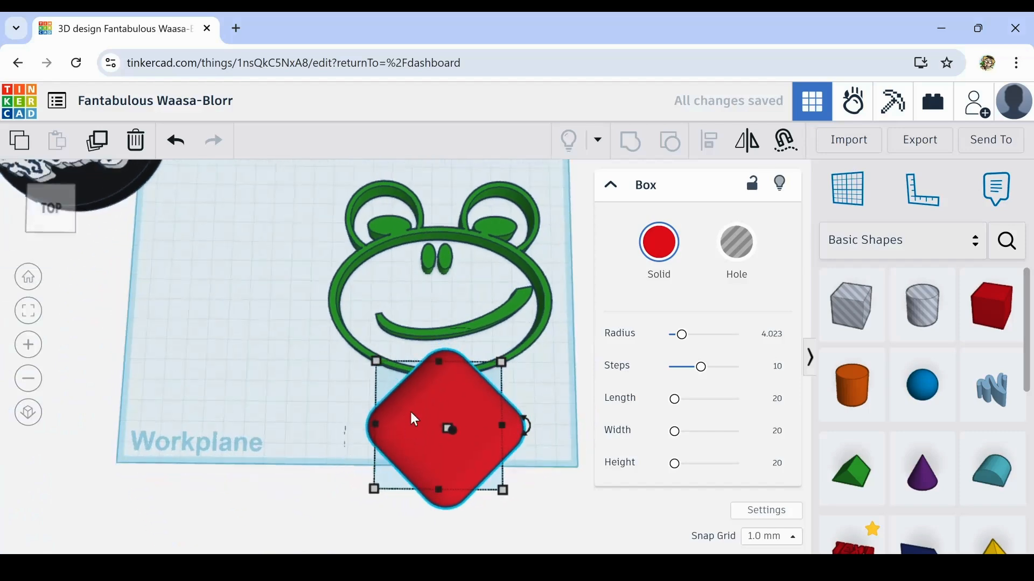
pyautogui.moveTo(415, 420); pyautogui.dragTo(337, 540, button='right')
pyautogui.press('Down')
pyautogui.press('Down')
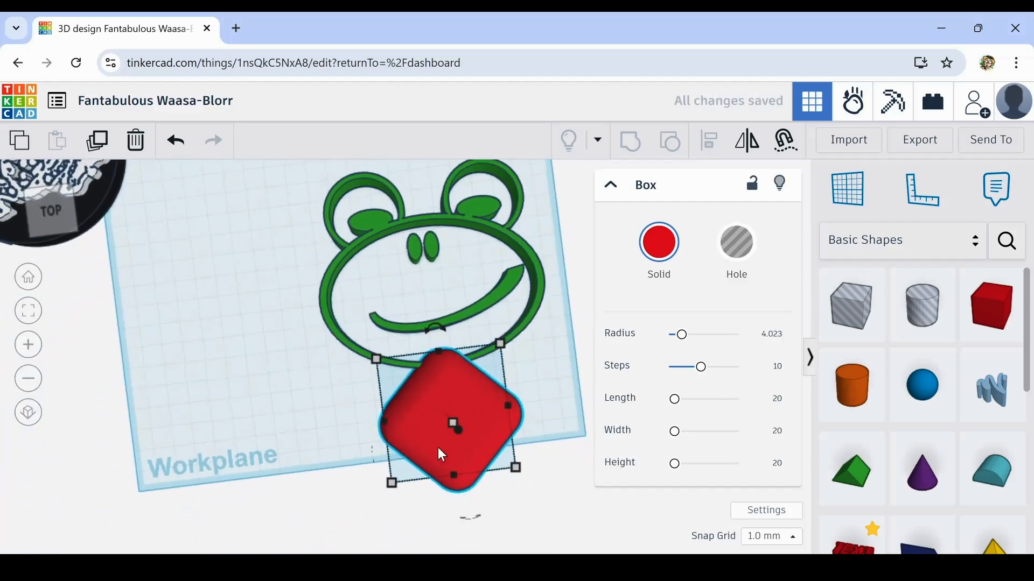
pyautogui.moveTo(442, 444); pyautogui.dragTo(591, 386, button='right')
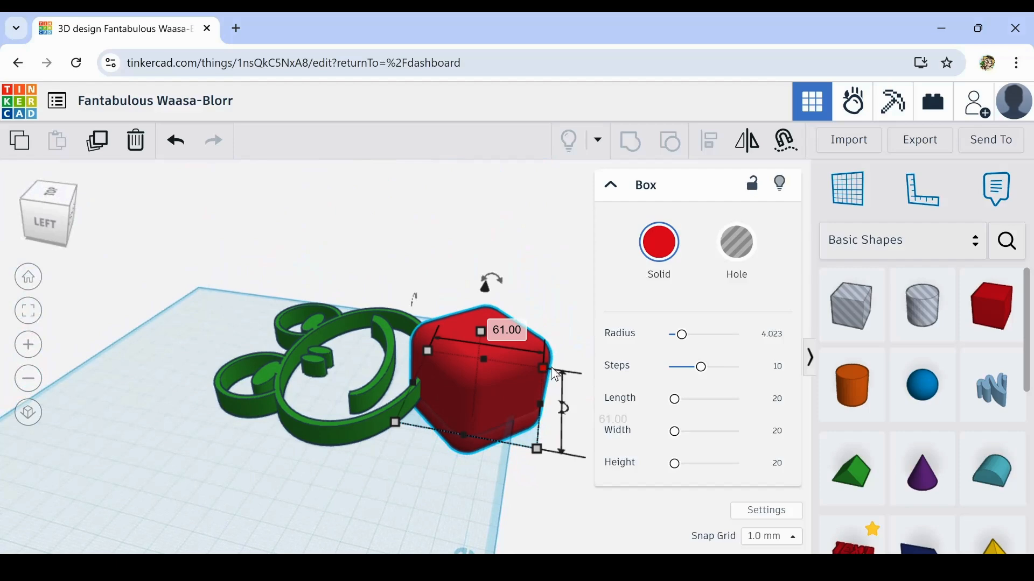
# Place a box hole around the rounded diamond and enlarge it to about 94 mm from front to back.
pyautogui.moveTo(535, 476); pyautogui.dragTo(296, 501, button='right')
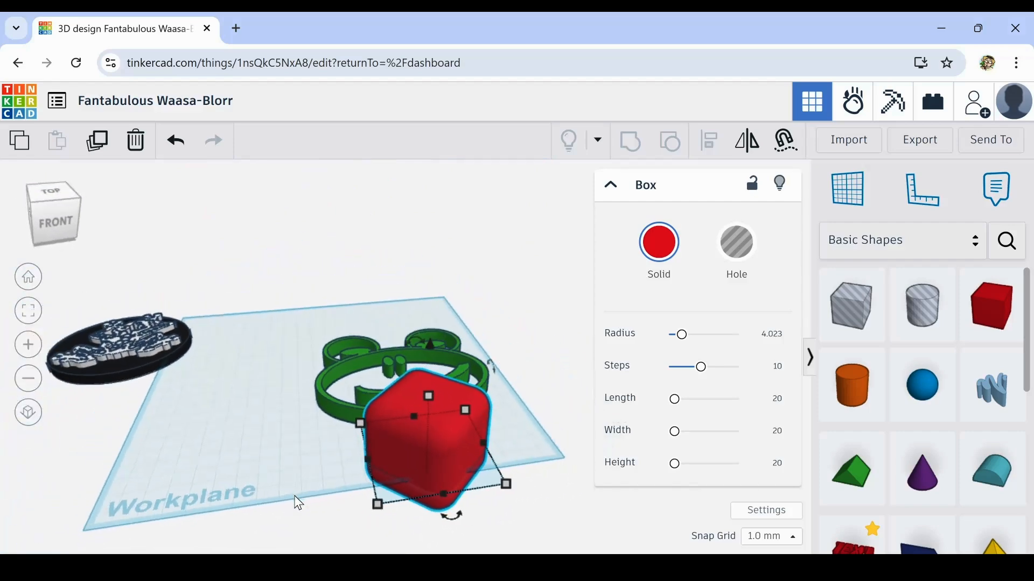
pyautogui.moveTo(849, 307); pyautogui.dragTo(561, 528)
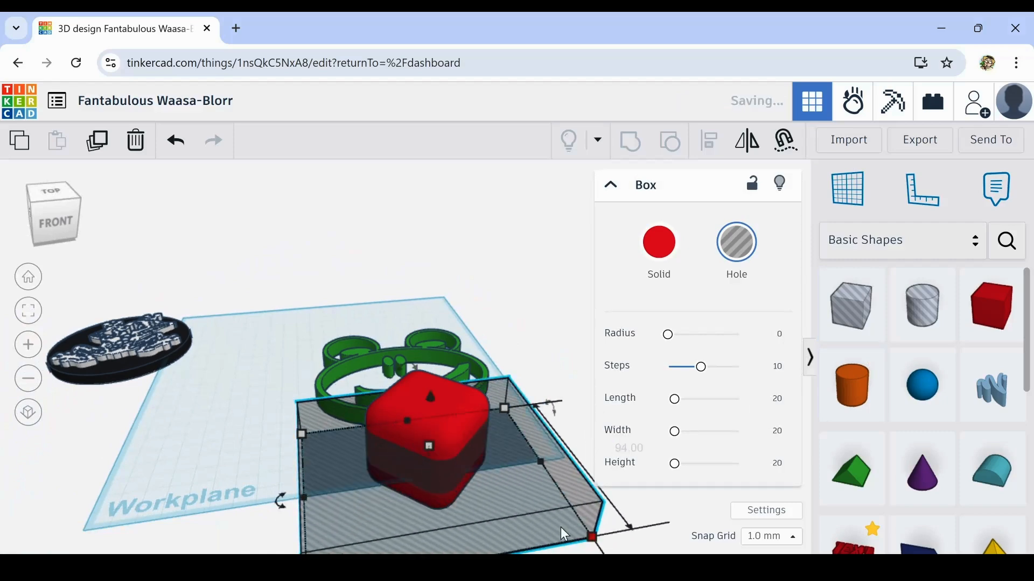
pyautogui.moveTo(428, 422)
pyautogui.mouseDown()
pyautogui.moveTo(435, 379)
pyautogui.moveTo(419, 411)
pyautogui.mouseUp()
# Raise the box hole and group it with the rounded diamond to cut off the diamond's domed top.
pyautogui.hotkey('ctrl', 'Up')
pyautogui.hotkey('ctrl', 'Up')
pyautogui.hotkey('ctrl', 'Up')
pyautogui.hotkey('ctrl', 'Up')
pyautogui.hotkey('ctrl', 'Up')
pyautogui.hotkey('ctrl', 'Up')
pyautogui.hotkey('ctrl', 'Up')
pyautogui.hotkey('ctrl', 'Up')
pyautogui.hotkey('ctrl', 'Up')
pyautogui.hotkey('ctrl', 'Up')
pyautogui.hotkey('ctrl', 'Up')
pyautogui.hotkey('ctrl', 'Up')
pyautogui.hotkey('ctrl', 'Up')
pyautogui.hotkey('ctrl', 'Up')
pyautogui.hotkey('ctrl', 'Up')
pyautogui.hotkey('ctrl', 'Up')
pyautogui.hotkey('ctrl', 'Up')
pyautogui.hotkey('ctrl', 'Up')
pyautogui.hotkey('ctrl', 'Up')
pyautogui.hotkey('ctrl', 'Up')
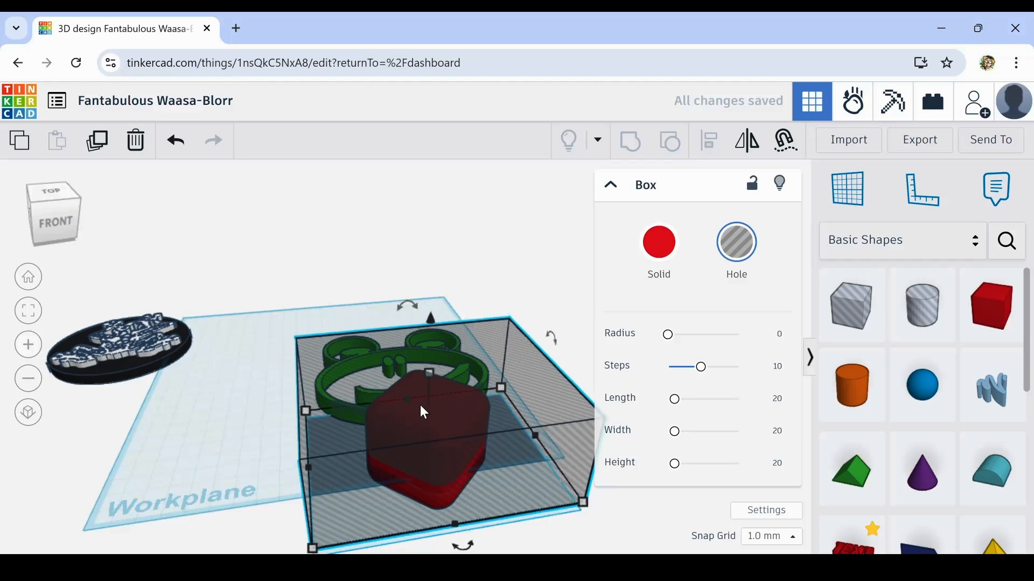
pyautogui.hotkey('ctrl', 'Up')
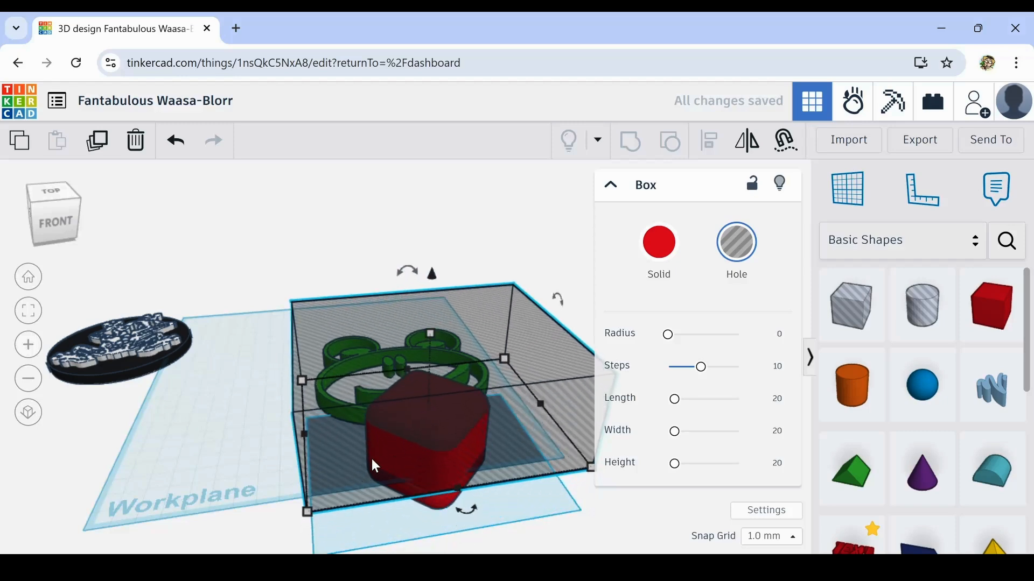
pyautogui.keyDown('shift'); pyautogui.click(442, 502); pyautogui.keyUp('shift')
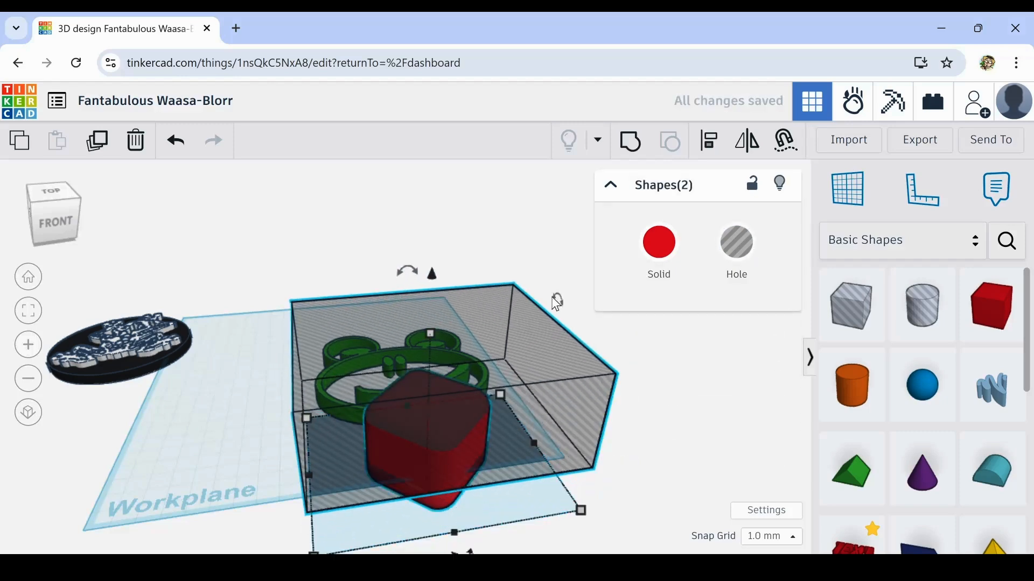
pyautogui.click(629, 141)
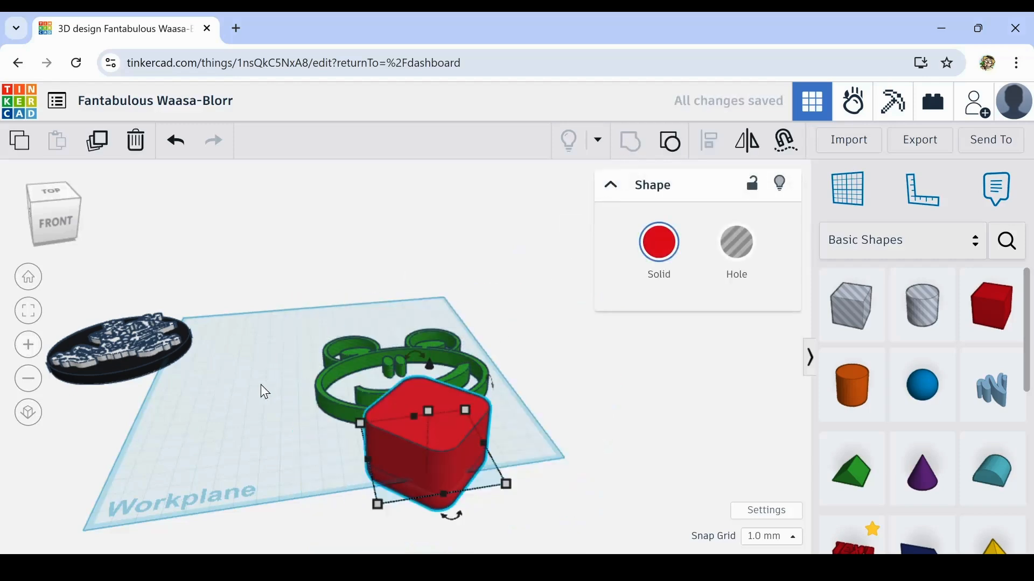
# Duplicate the diamond, shrink and raise the copy inside the original, and turn the copy into a hole.
pyautogui.moveTo(261, 384); pyautogui.dragTo(425, 393, button='right')
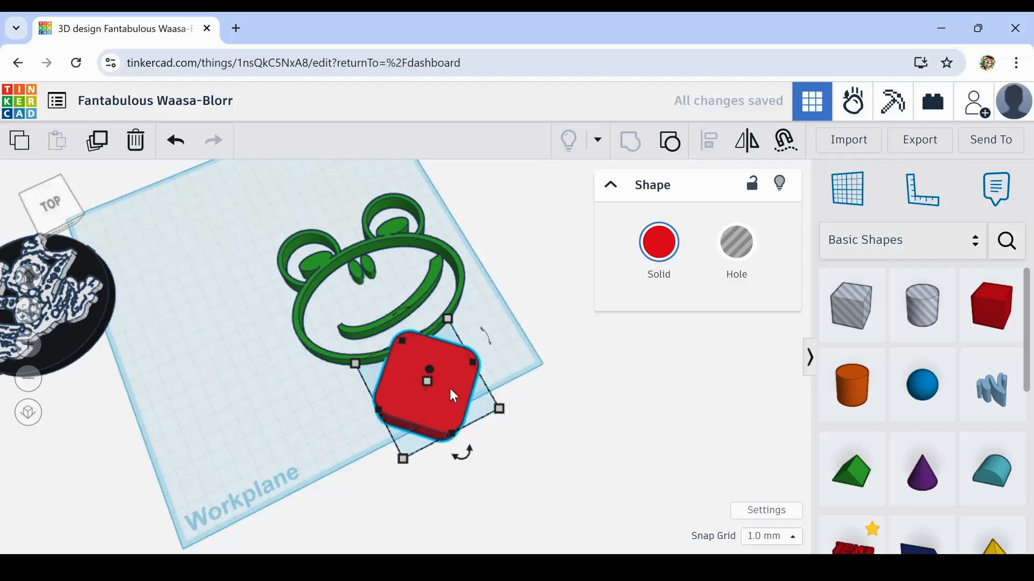
pyautogui.moveTo(499, 360); pyautogui.dragTo(428, 351, button='right')
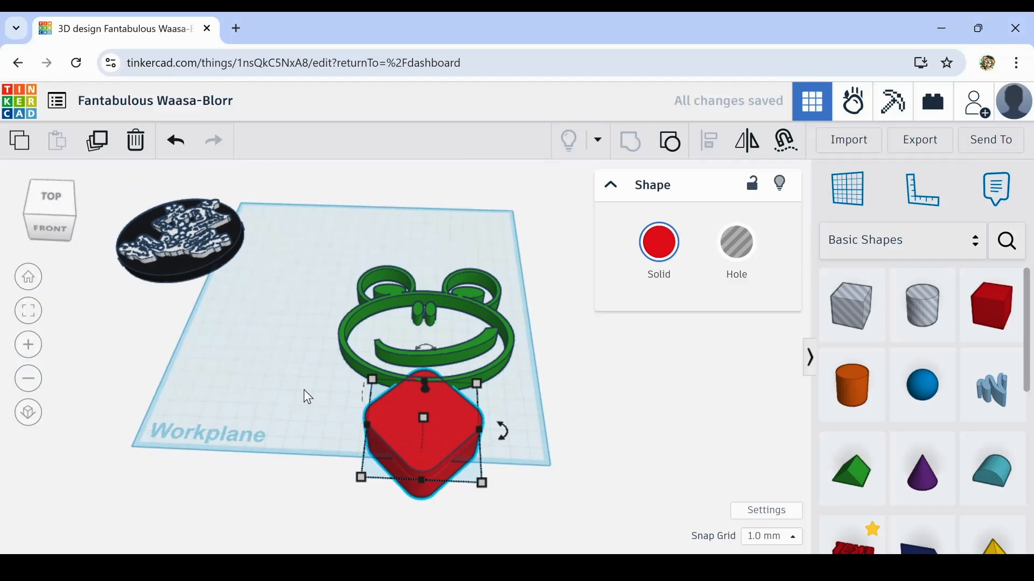
pyautogui.click(98, 141)
pyautogui.moveTo(372, 381)
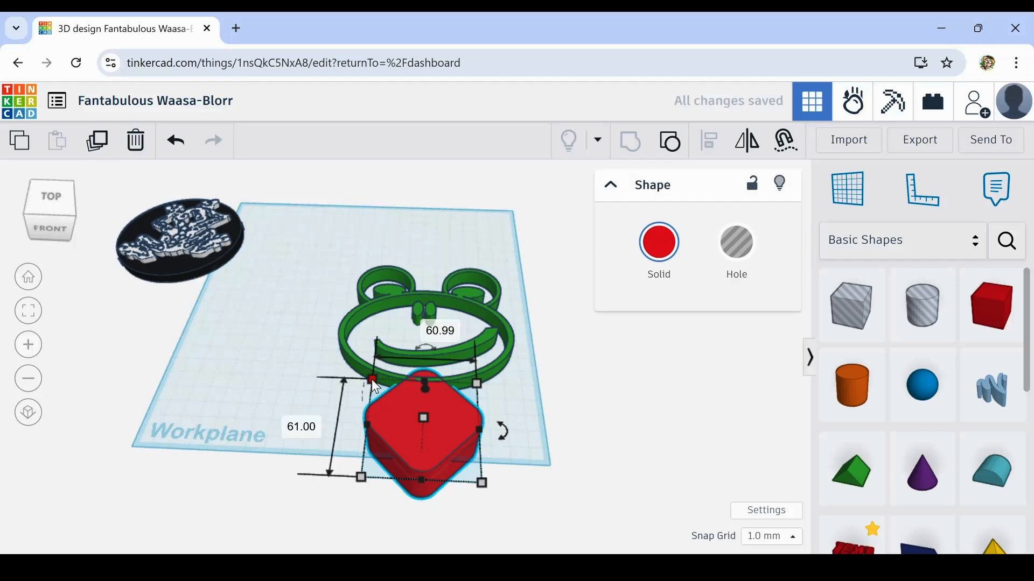
pyautogui.moveTo(377, 385); pyautogui.dragTo(383, 388)
pyautogui.moveTo(422, 420); pyautogui.dragTo(425, 375)
pyautogui.click(736, 242)
pyautogui.moveTo(472, 493); pyautogui.dragTo(408, 438)
# Group the diamond with its smaller hole copy to hollow it out, and colour the resulting frame green.
pyautogui.click(423, 405)
pyautogui.keyDown('shift'); pyautogui.click(385, 435); pyautogui.keyUp('shift')
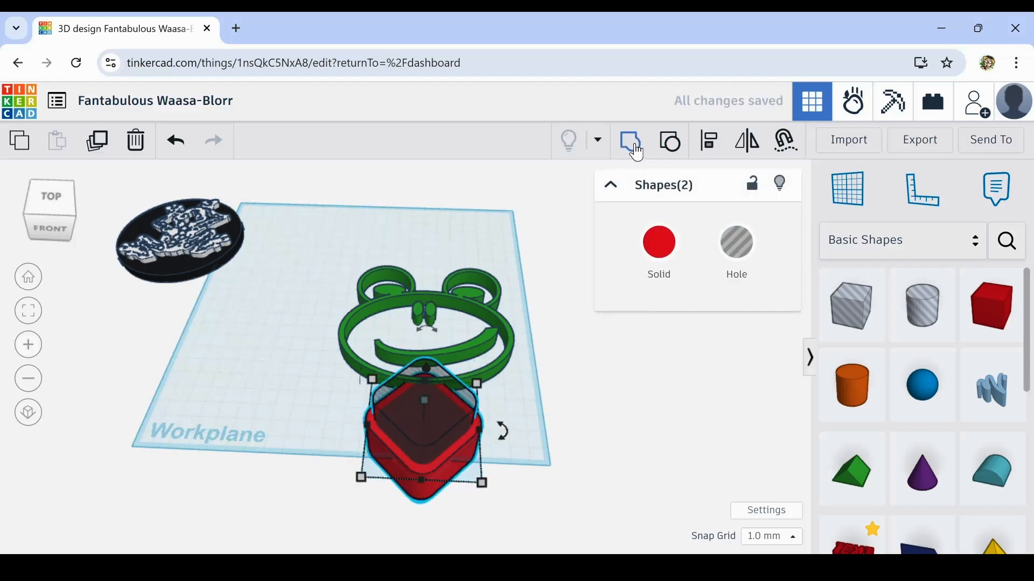
pyautogui.click(633, 144)
pyautogui.moveTo(634, 377)
pyautogui.mouseDown(button='right')
pyautogui.moveTo(636, 424)
pyautogui.moveTo(629, 382)
pyautogui.mouseUp(button='right')
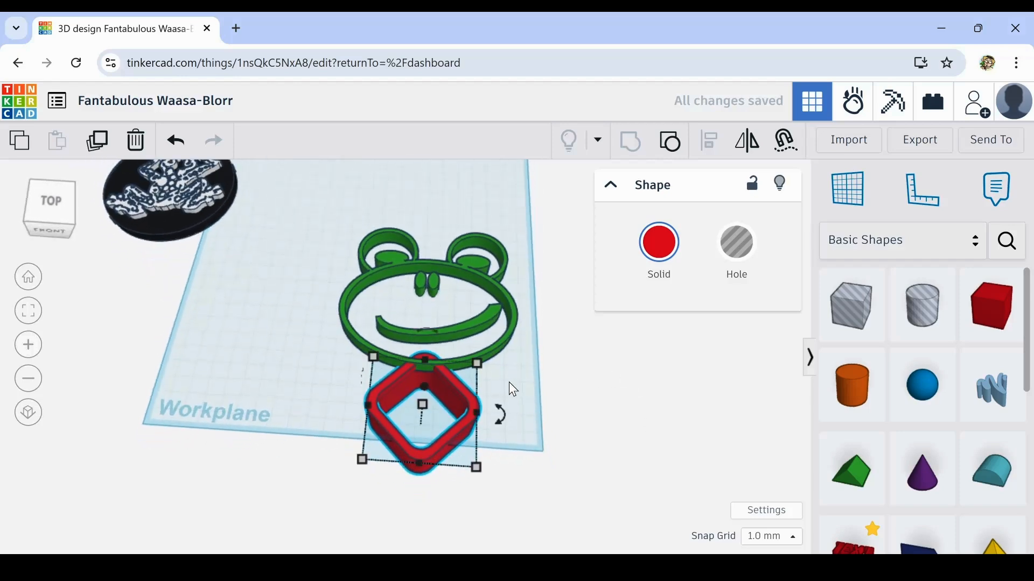
pyautogui.moveTo(508, 387); pyautogui.dragTo(496, 256, button='right')
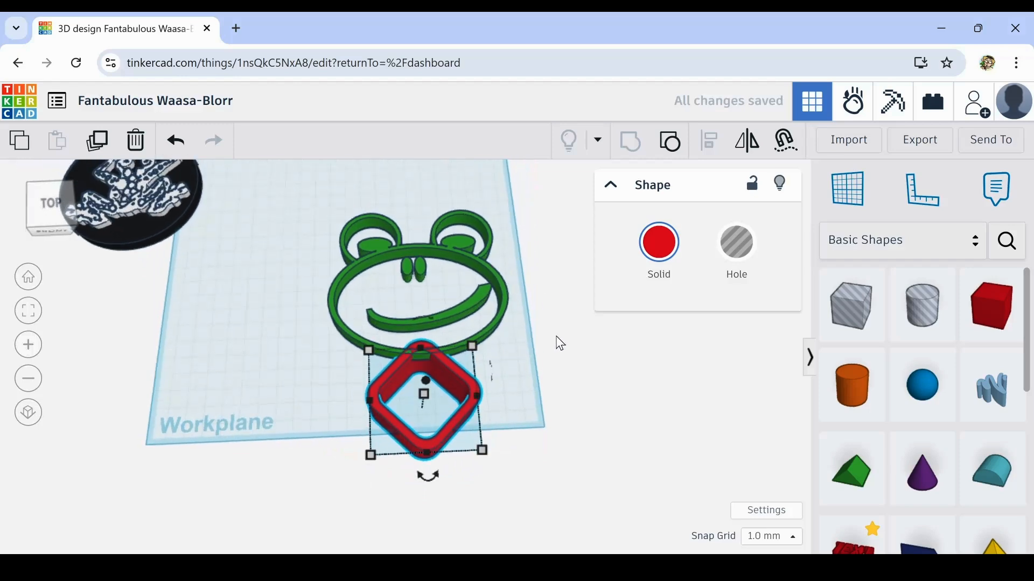
pyautogui.click(679, 246)
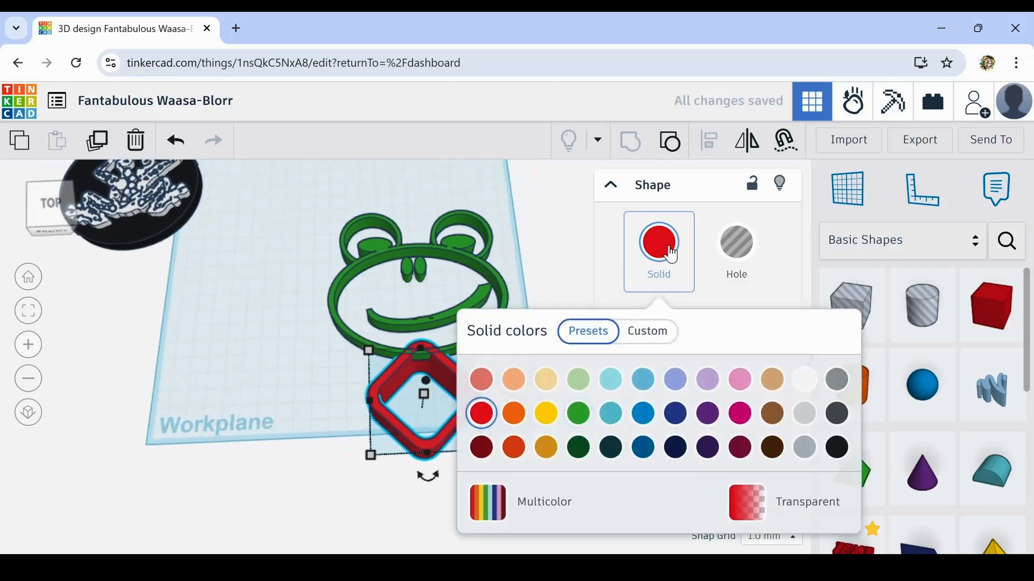
pyautogui.click(578, 413)
pyautogui.click(287, 462)
# Ungroup the frog face outline into its separate solid and hole parts.
pyautogui.moveTo(365, 466); pyautogui.dragTo(499, 445, button='right')
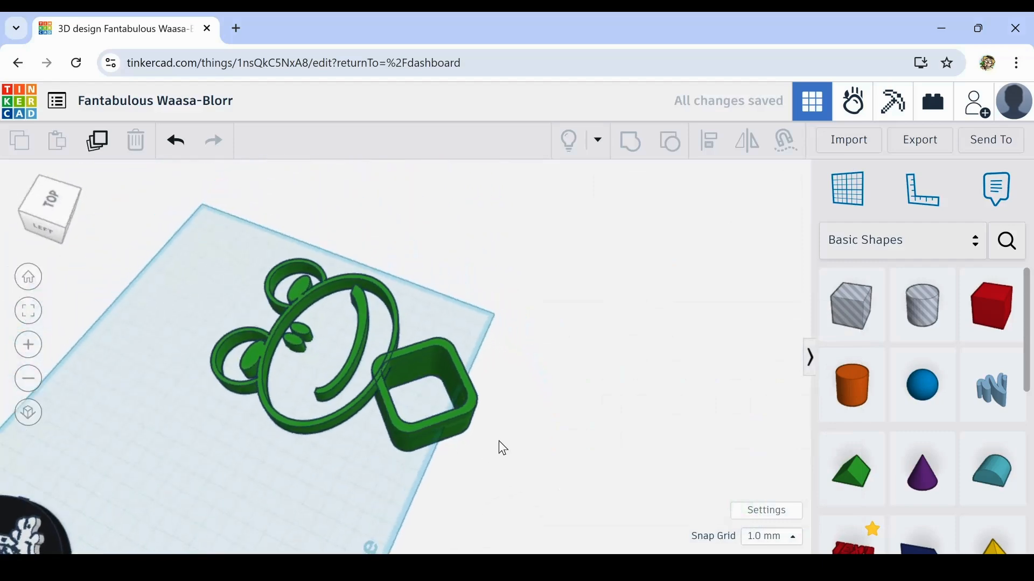
pyautogui.scroll(3, 414, 435)
pyautogui.moveTo(415, 435); pyautogui.dragTo(344, 319, button='right')
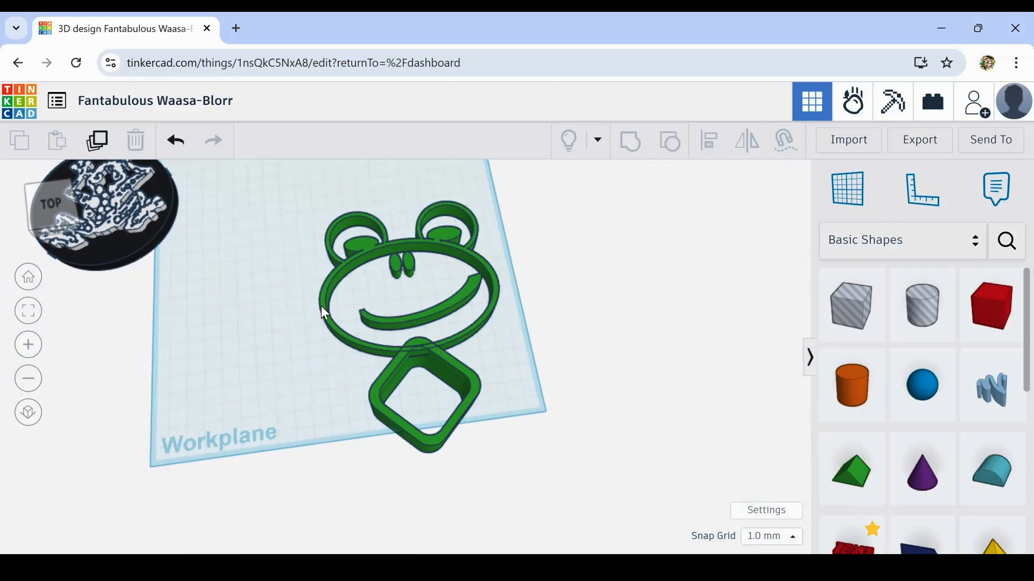
pyautogui.click(330, 319)
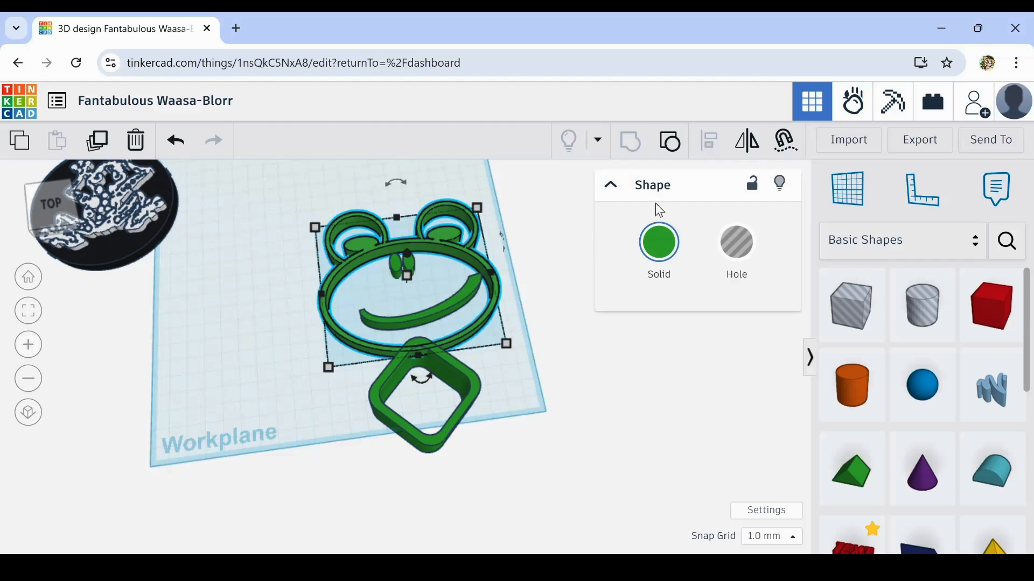
pyautogui.click(670, 142)
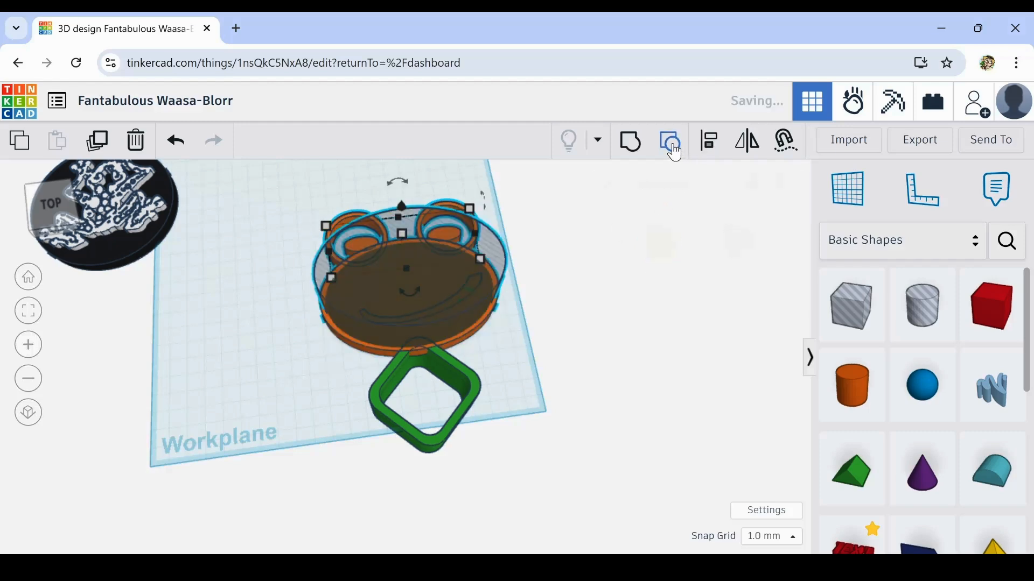
pyautogui.click(466, 325)
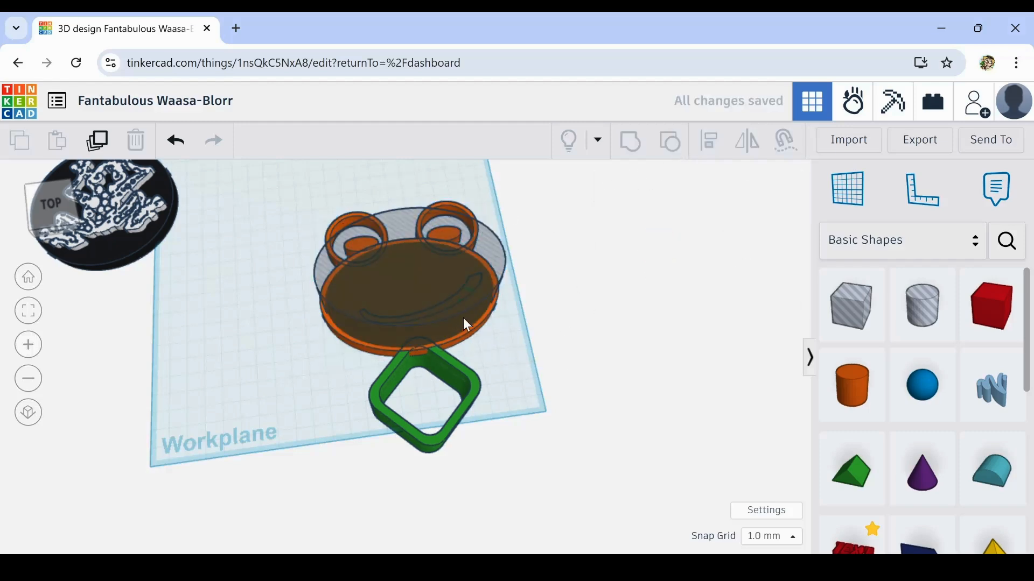
pyautogui.click(464, 319)
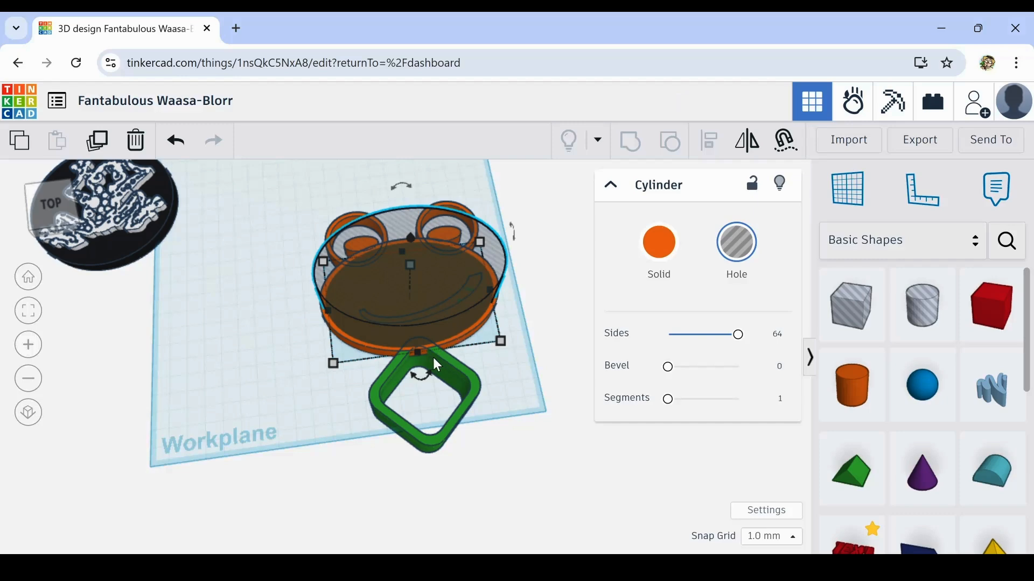
pyautogui.keyDown('shift'); pyautogui.click(451, 345); pyautogui.keyUp('shift')
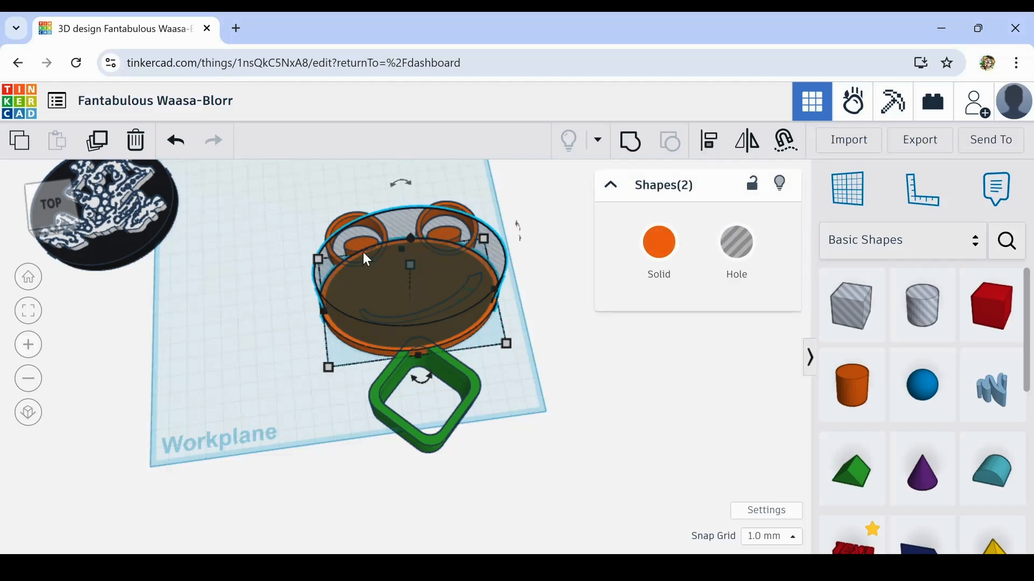
pyautogui.keyDown('shift'); pyautogui.click(332, 233); pyautogui.keyUp('shift')
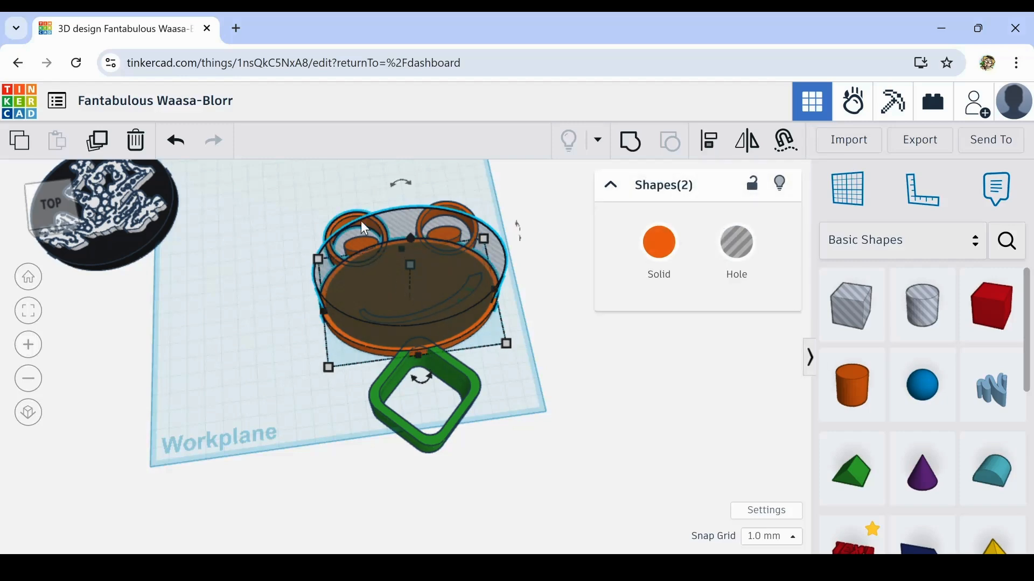
pyautogui.click(454, 203)
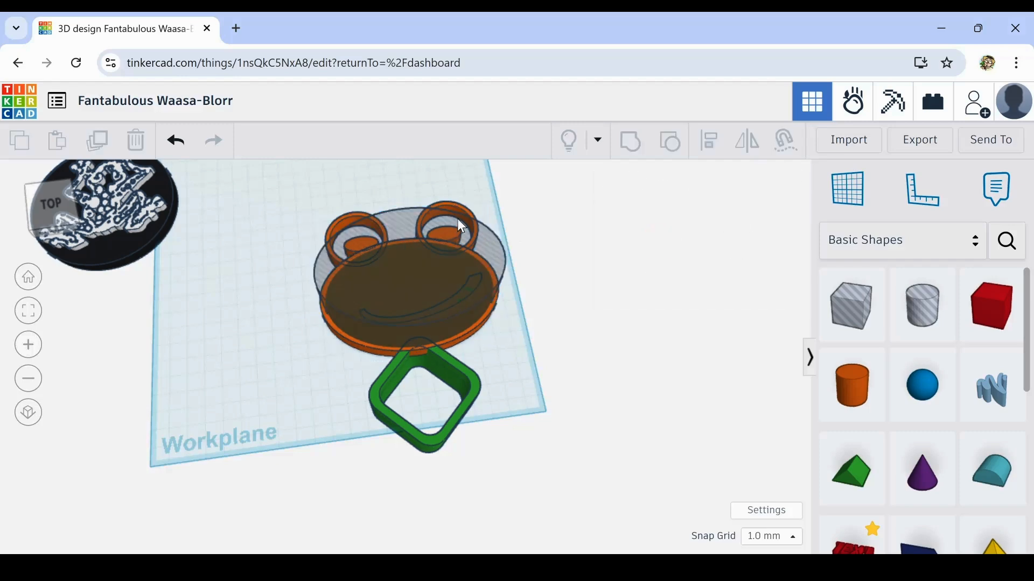
# Group all the ungrouped face and eye parts together with the hollow diamond into one shape.
pyautogui.moveTo(315, 202); pyautogui.dragTo(493, 241)
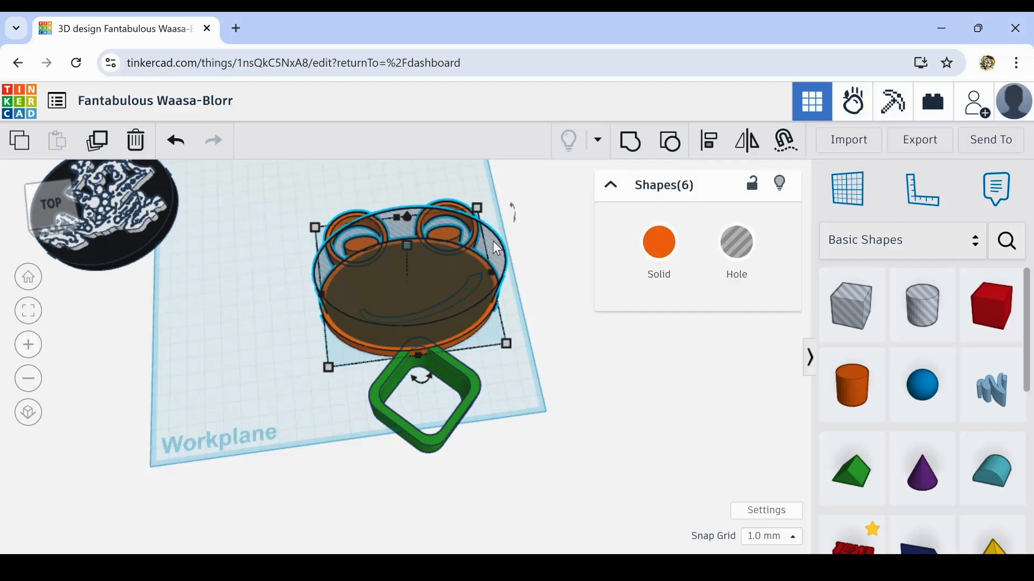
pyautogui.keyDown('shift'); pyautogui.click(456, 372); pyautogui.keyUp('shift')
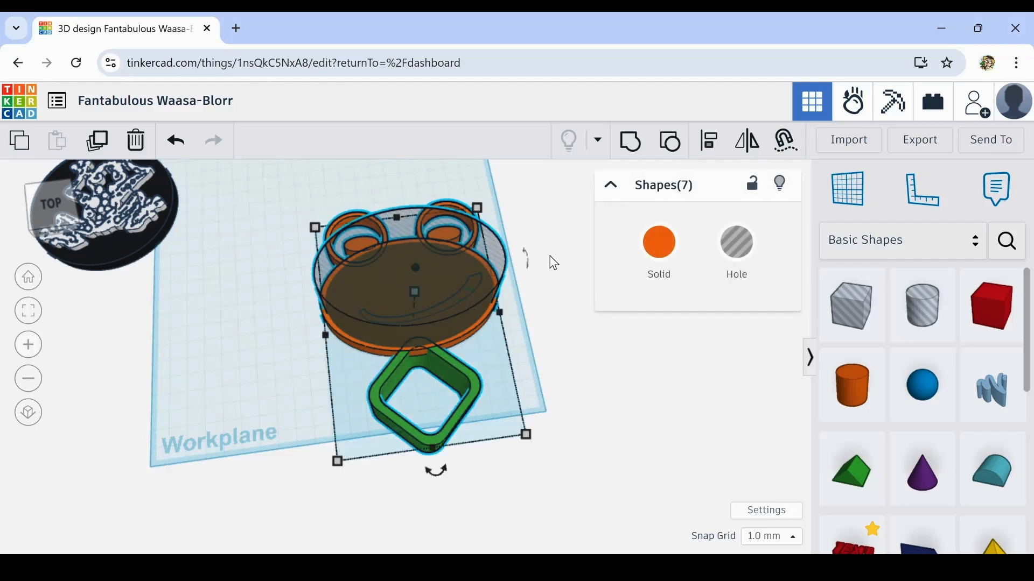
pyautogui.click(631, 142)
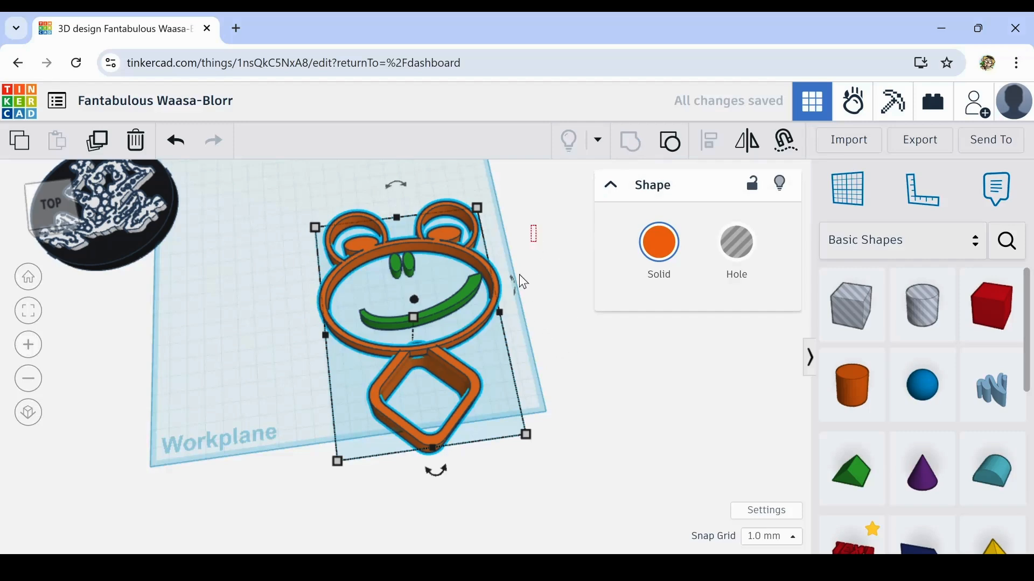
# Colour the joined face and diamond outline, the smile and both nostrils orange.
pyautogui.moveTo(519, 275); pyautogui.dragTo(323, 446)
pyautogui.click(659, 242)
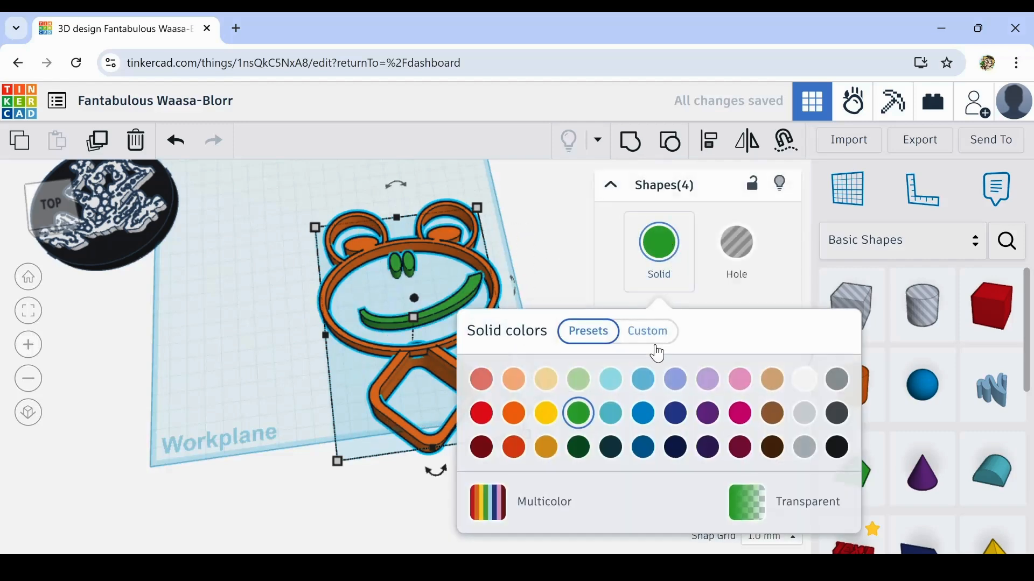
pyautogui.click(513, 414)
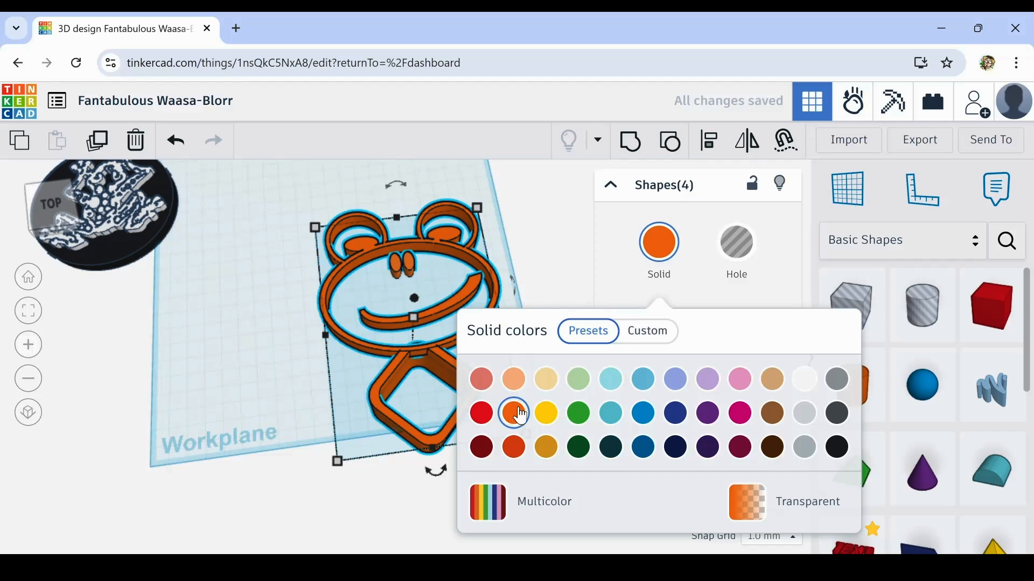
# Recolour the selected face and body outline, smile and both nostrils green.
pyautogui.click(578, 413)
pyautogui.click(292, 413)
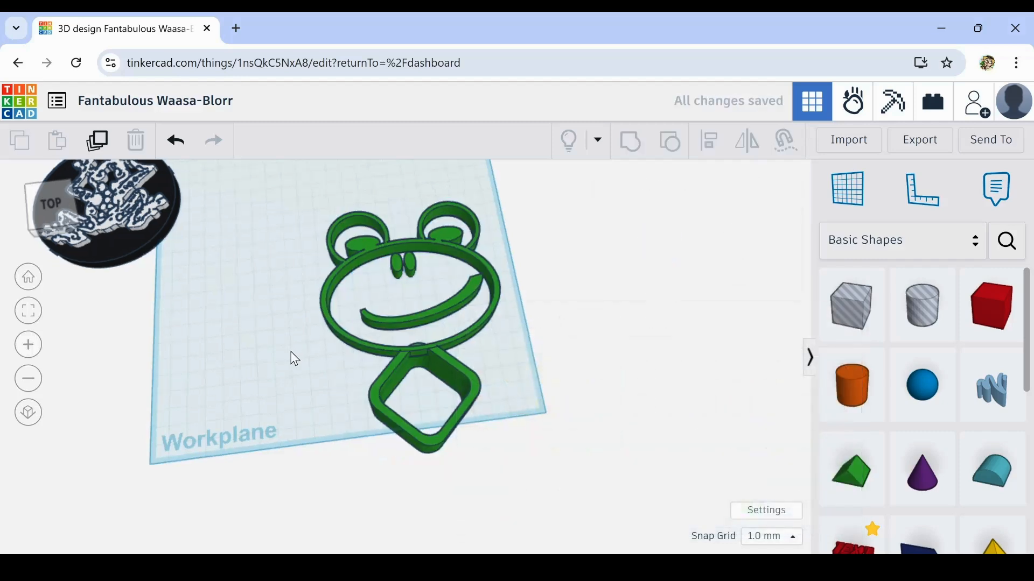
pyautogui.moveTo(295, 358); pyautogui.dragTo(288, 410, button='right')
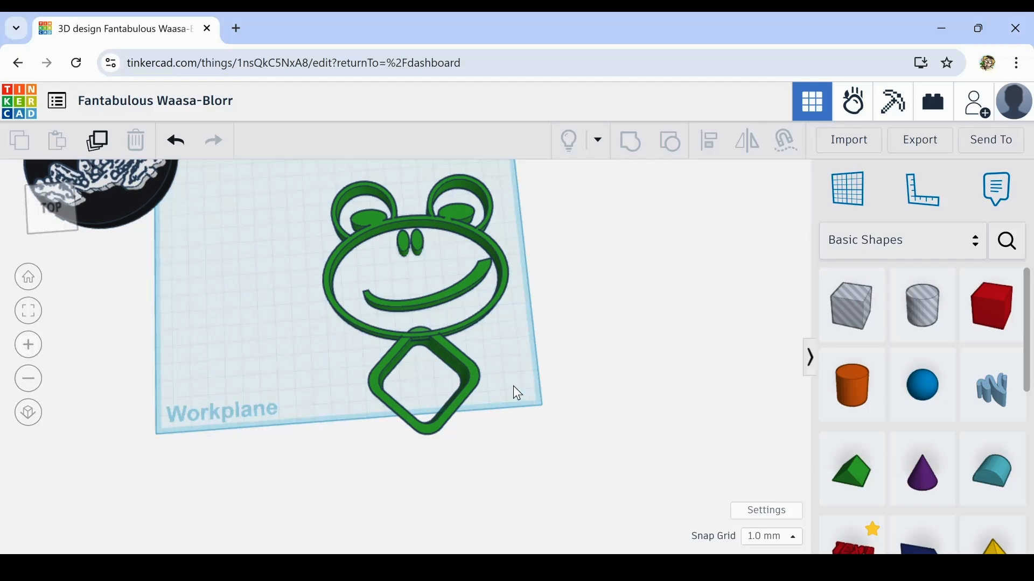
# Place a cylinder between the face and body outline and give it 64 sides.
pyautogui.moveTo(512, 385); pyautogui.dragTo(463, 328, button='right')
pyautogui.moveTo(459, 395); pyautogui.dragTo(438, 384, button='right')
pyautogui.scroll(5, 463, 362)
pyautogui.moveTo(470, 432); pyautogui.dragTo(466, 426, button='right')
pyautogui.scroll(3, 467, 427)
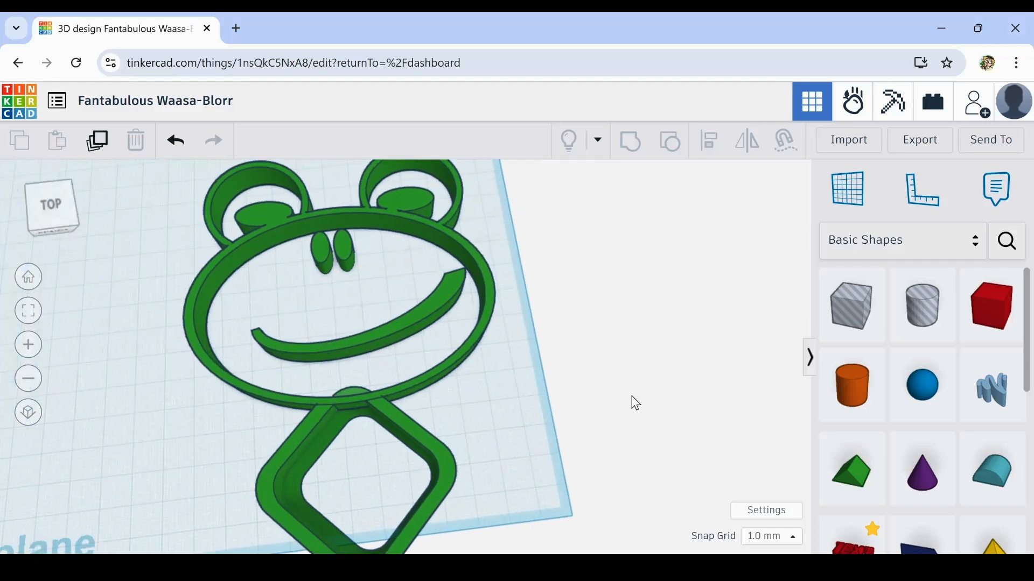
pyautogui.moveTo(851, 387); pyautogui.dragTo(483, 384)
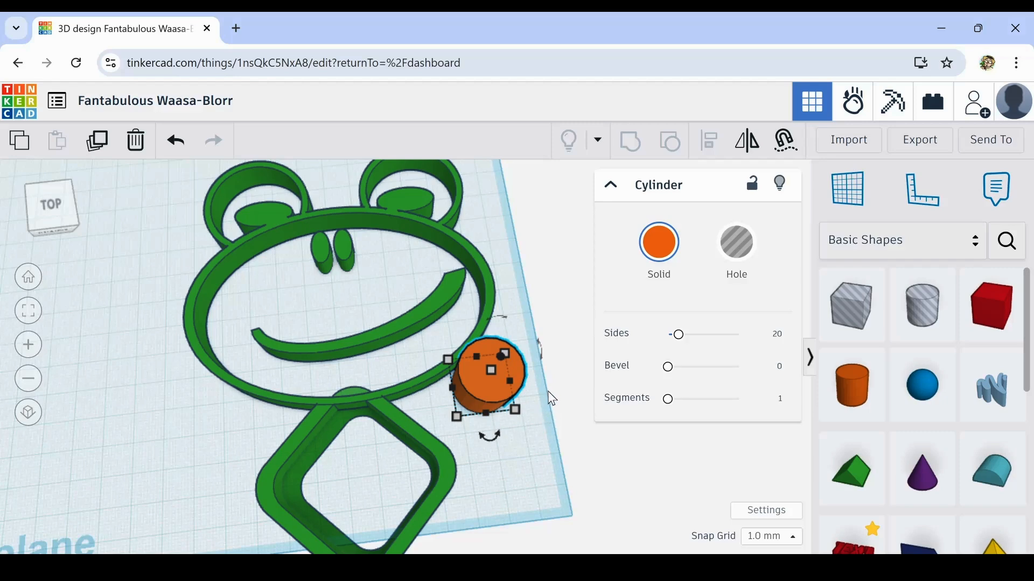
pyautogui.moveTo(678, 335); pyautogui.dragTo(739, 334)
pyautogui.scroll(3, 503, 415)
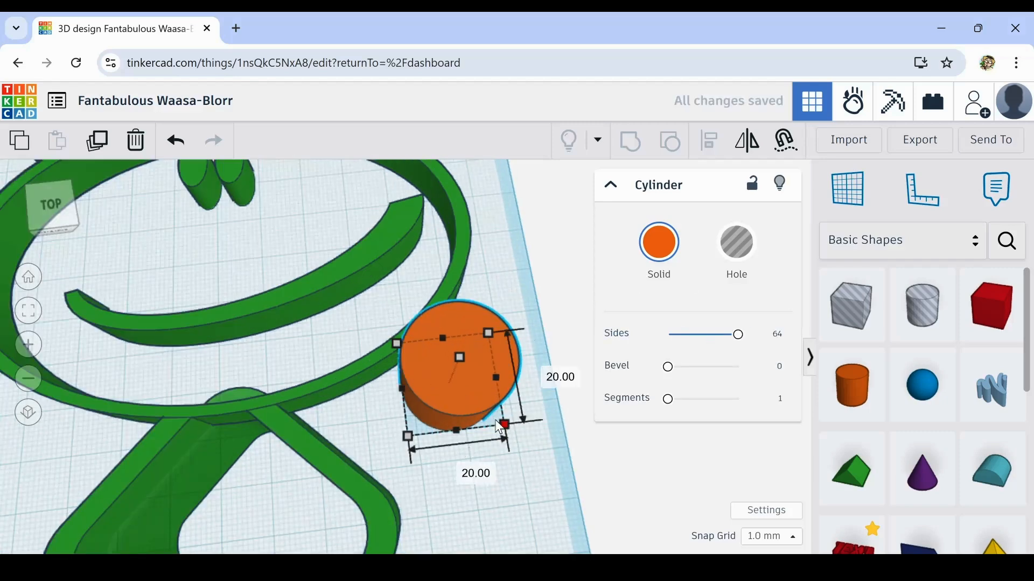
# Shrink the cylinder and hollow it into a ring using a duplicated hole copy.
pyautogui.moveTo(503, 425); pyautogui.dragTo(477, 401)
pyautogui.hotkey('ctrl', 'd')
pyautogui.moveTo(436, 372); pyautogui.dragTo(442, 330)
pyautogui.click(177, 141)
pyautogui.click(736, 242)
pyautogui.moveTo(507, 426); pyautogui.dragTo(420, 356)
pyautogui.moveTo(420, 430); pyautogui.dragTo(446, 413, button='right')
pyautogui.scroll(-1, 446, 413)
# Duplicate the ring twice and arrange the copies as a three-ring cluster beside the body.
pyautogui.hotkey('ctrl', 'd')
pyautogui.moveTo(445, 377); pyautogui.dragTo(512, 406)
pyautogui.click(98, 145)
# Add a slim red box angled as an arm next to the rings, and place a roof shape below them.
pyautogui.moveTo(982, 315); pyautogui.dragTo(439, 334)
pyautogui.moveTo(483, 402); pyautogui.dragTo(478, 417)
pyautogui.moveTo(475, 324); pyautogui.dragTo(476, 461)
pyautogui.moveTo(475, 501); pyautogui.dragTo(427, 436)
pyautogui.moveTo(443, 502); pyautogui.dragTo(377, 485)
pyautogui.moveTo(425, 431); pyautogui.dragTo(477, 412)
pyautogui.moveTo(845, 480); pyautogui.dragTo(555, 495)
# Group the three rings and set the heights of the ring group and the red box to 10 mm.
pyautogui.moveTo(538, 430); pyautogui.dragTo(490, 372, button='right')
pyautogui.click(479, 344)
pyautogui.moveTo(567, 316); pyautogui.dragTo(395, 451)
pyautogui.hotkey('ctrl', 'g')
pyautogui.moveTo(582, 393); pyautogui.dragTo(568, 350, button='right')
pyautogui.click(523, 345)
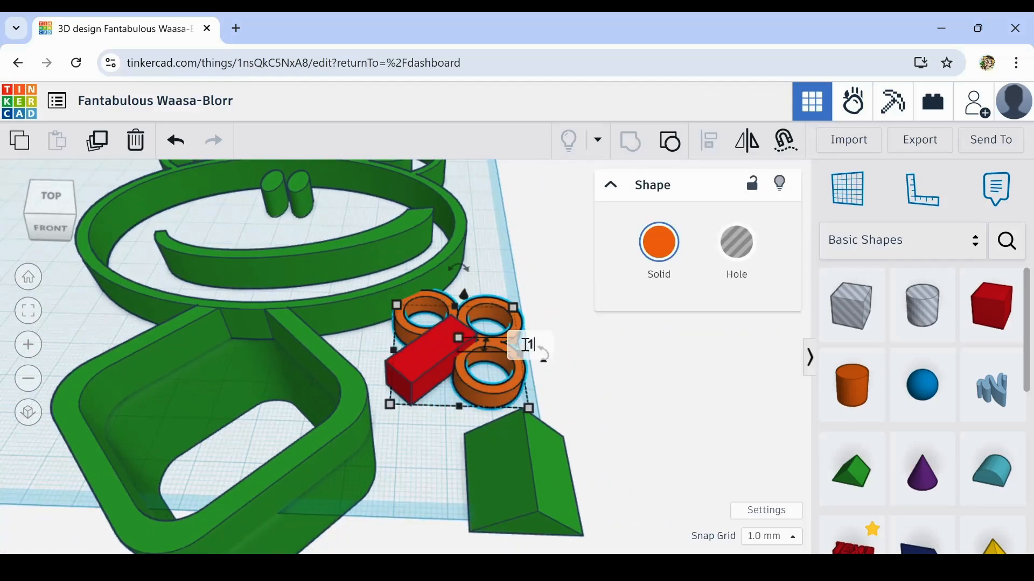
pyautogui.click(423, 358)
pyautogui.write('010')
pyautogui.press('Return')
# Lengthen the red box toward the body and ungroup the three rings.
pyautogui.moveTo(387, 371); pyautogui.dragTo(326, 377)
pyautogui.moveTo(447, 344); pyautogui.dragTo(457, 411, button='right')
pyautogui.click(476, 378)
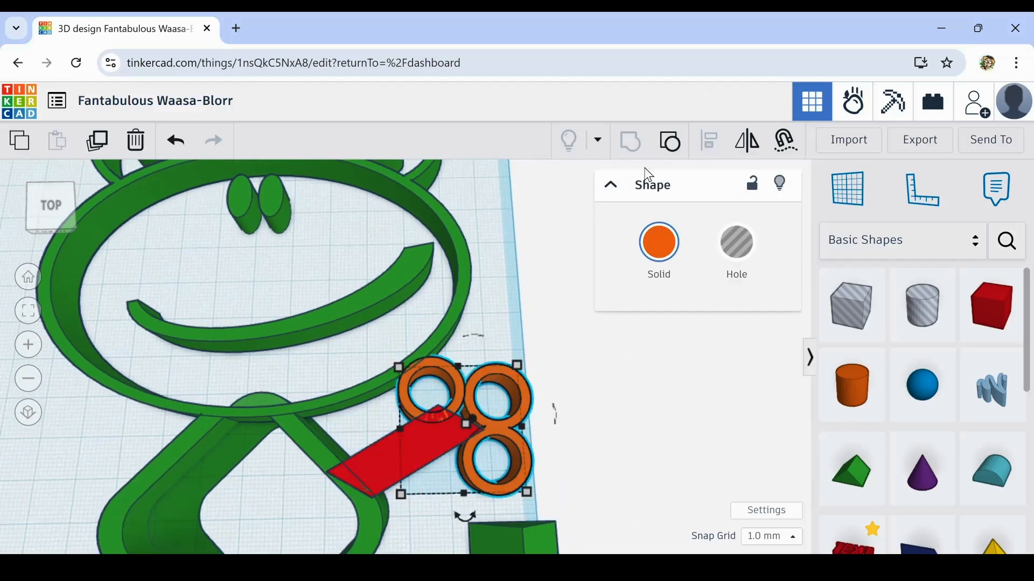
pyautogui.click(669, 141)
# Move the rings closer together around the outer end of the red arm box.
pyautogui.moveTo(566, 487); pyautogui.dragTo(443, 394)
pyautogui.moveTo(451, 415); pyautogui.dragTo(466, 424)
pyautogui.keyDown('shift'); pyautogui.click(446, 465); pyautogui.keyUp('shift')
pyautogui.moveTo(487, 459); pyautogui.dragTo(466, 460)
# Group the rings with the arm box into one hand shape and colour it green.
pyautogui.scroll(-3, 561, 421)
pyautogui.moveTo(561, 421); pyautogui.dragTo(591, 431, button='right')
pyautogui.scroll(3, 590, 432)
pyautogui.moveTo(566, 365); pyautogui.dragTo(405, 462)
pyautogui.hotkey('ctrl', 'g')
pyautogui.click(663, 232)
pyautogui.click(578, 409)
# Duplicate the green arm, move the copy to the opposite side of the body and mirror it horizontally.
pyautogui.scroll(-5, 565, 377)
pyautogui.click(97, 140)
pyautogui.hotkey('shift', 'Left')
pyautogui.hotkey('shift', 'Left')
pyautogui.hotkey('shift', 'Left')
pyautogui.hotkey('shift', 'Left')
pyautogui.hotkey('shift', 'Left')
pyautogui.hotkey('shift', 'Left')
pyautogui.click(746, 140)
pyautogui.click(375, 424)
pyautogui.scroll(2, 376, 423)
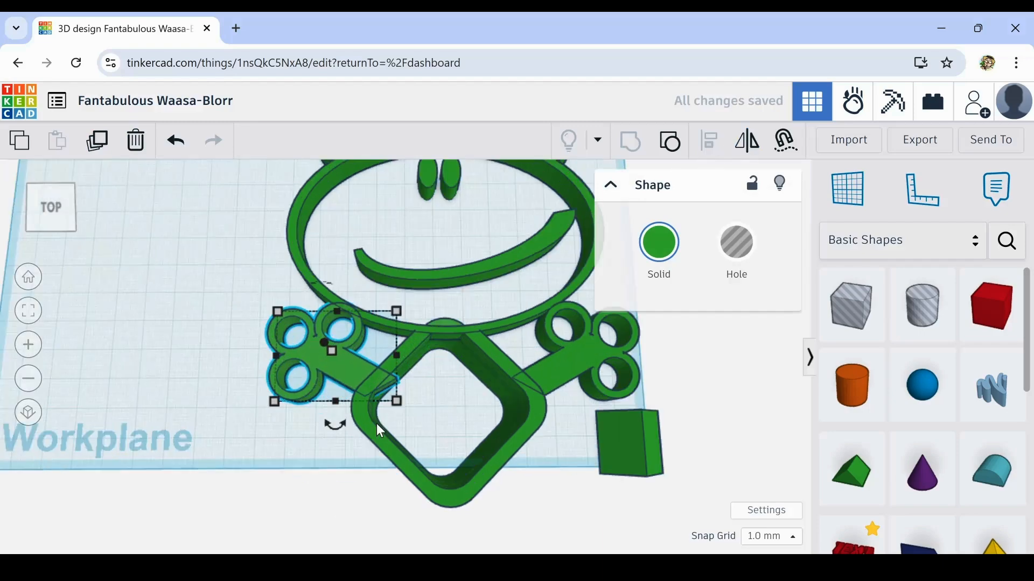
# Turn the roof shape so its triangular face lies flat beside the lower body and make it about 10 mm high.
pyautogui.click(569, 400)
pyautogui.click(493, 478)
pyautogui.moveTo(560, 458); pyautogui.dragTo(495, 447, button='right')
pyautogui.moveTo(428, 386); pyautogui.dragTo(438, 438)
pyautogui.moveTo(420, 517); pyautogui.dragTo(476, 509, button='right')
pyautogui.moveTo(411, 431); pyautogui.dragTo(411, 462)
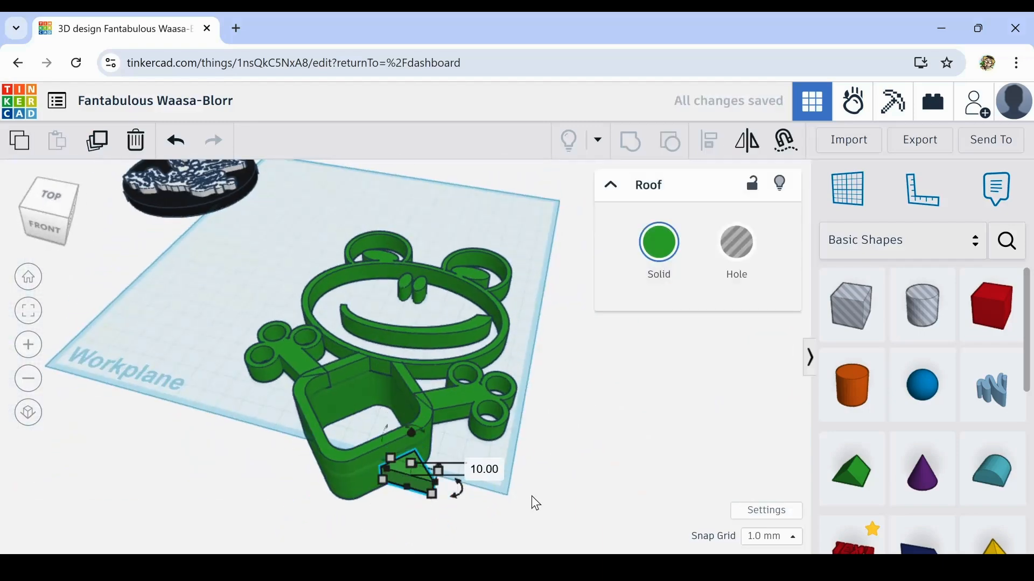
# Enlarge the triangle and angle it against the lower edge of the diamond body as a leg.
pyautogui.moveTo(531, 496); pyautogui.dragTo(549, 539, button='right')
pyautogui.moveTo(470, 487); pyautogui.dragTo(530, 498)
pyautogui.moveTo(486, 479); pyautogui.dragTo(458, 473)
pyautogui.moveTo(522, 472); pyautogui.dragTo(617, 435)
# Duplicate the leg triangle and shift the copy up and outward so it partly overlaps the original.
pyautogui.click(97, 140)
pyautogui.hotkey('shift', 'Up')
pyautogui.hotkey('shift', 'Right')
pyautogui.press('Right')
pyautogui.press('Right')
pyautogui.press('Right')
pyautogui.press('Right')
pyautogui.press('Right')
pyautogui.press('Right')
pyautogui.press('Right')
pyautogui.press('Right')
pyautogui.press('Right')
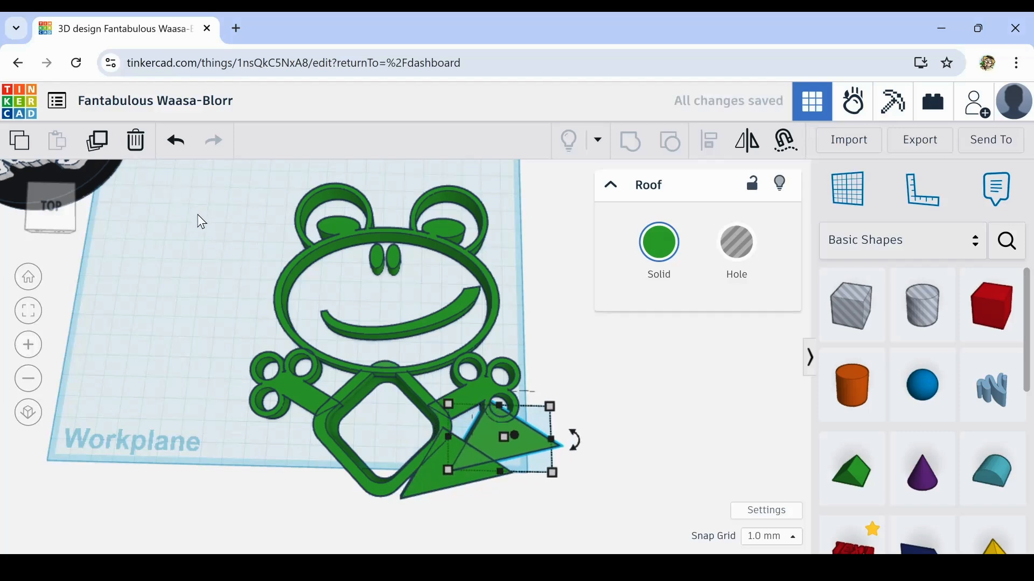
pyautogui.press('Up')
pyautogui.press('Right')
pyautogui.press('Right')
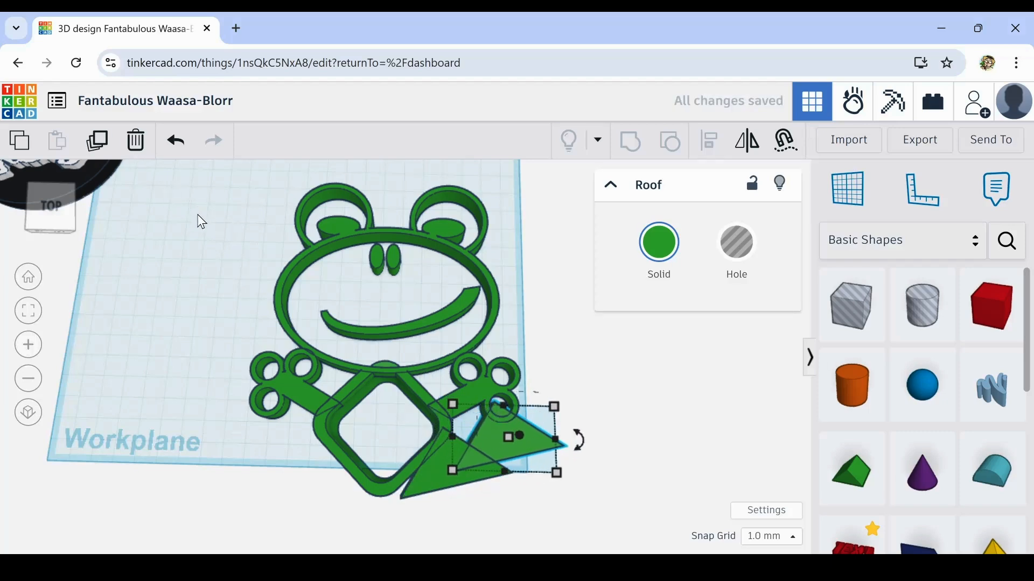
# Turn the shifted triangle into a hole and group it with the leg triangle to cut a notch.
pyautogui.click(733, 253)
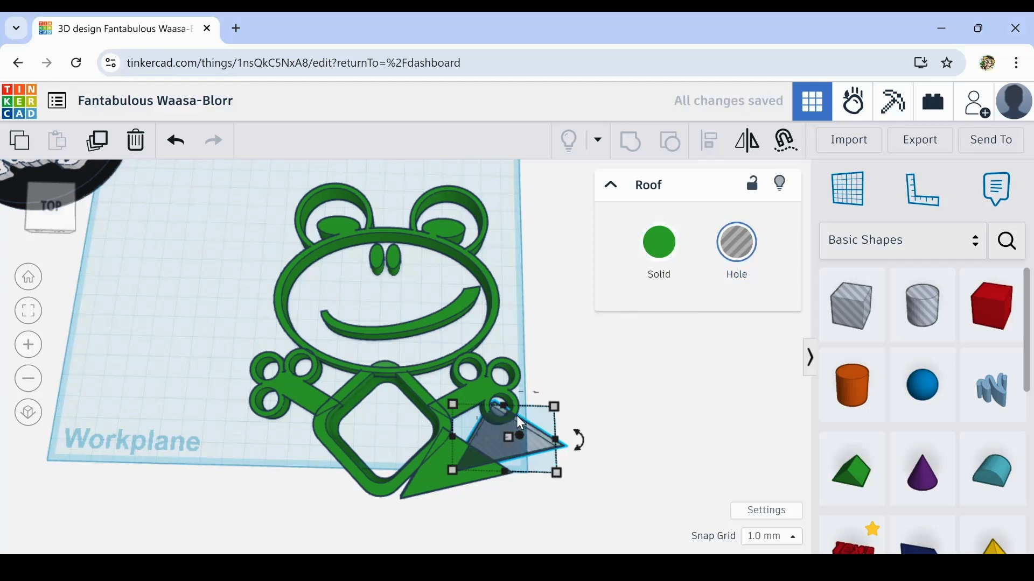
pyautogui.keyDown('shift'); pyautogui.click(443, 471); pyautogui.keyUp('shift')
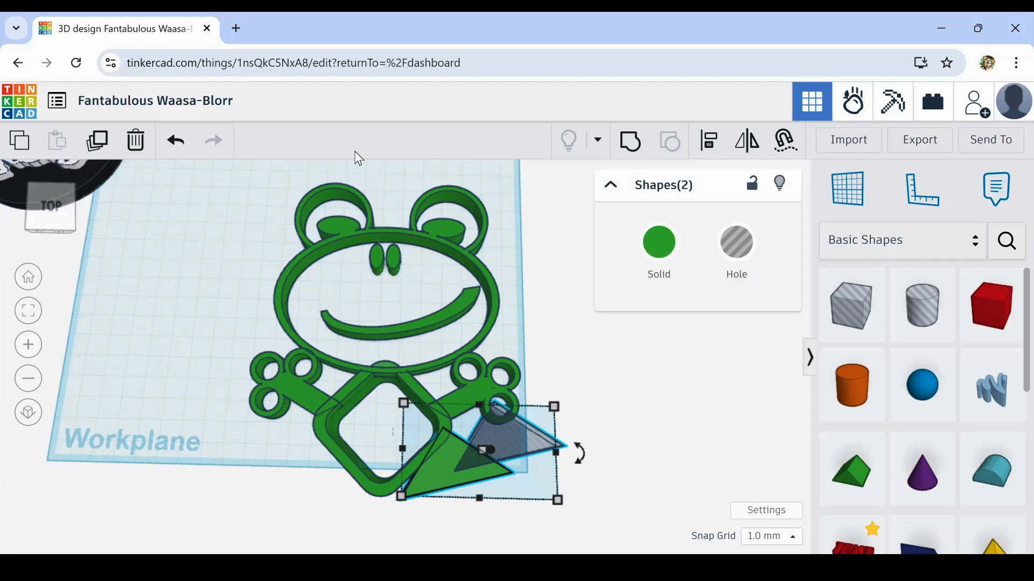
pyautogui.click(633, 146)
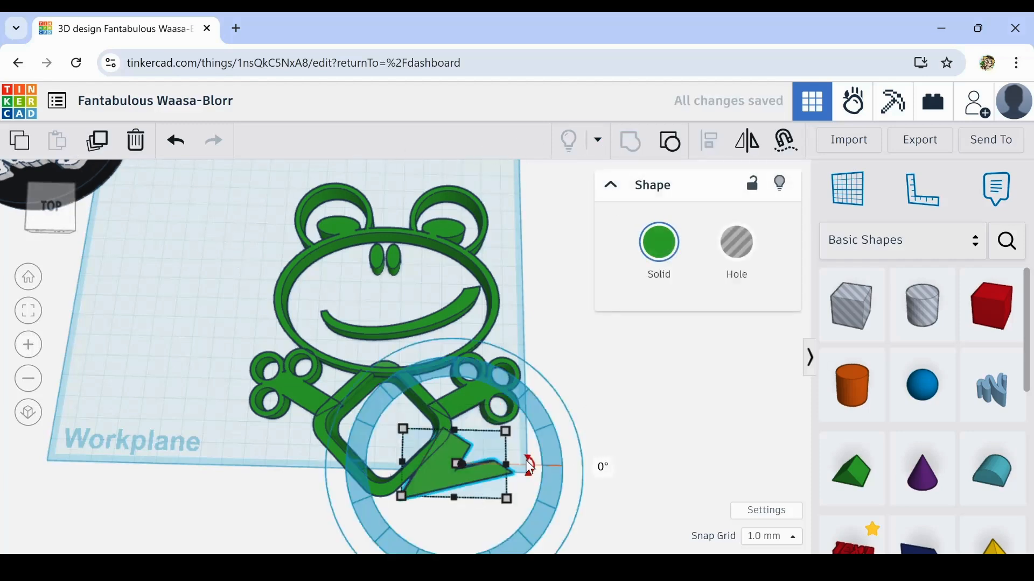
# Stretch the notched leg downward to about 36.63 mm long.
pyautogui.scroll(2, 522, 462)
pyautogui.moveTo(460, 487); pyautogui.dragTo(427, 460, button='right')
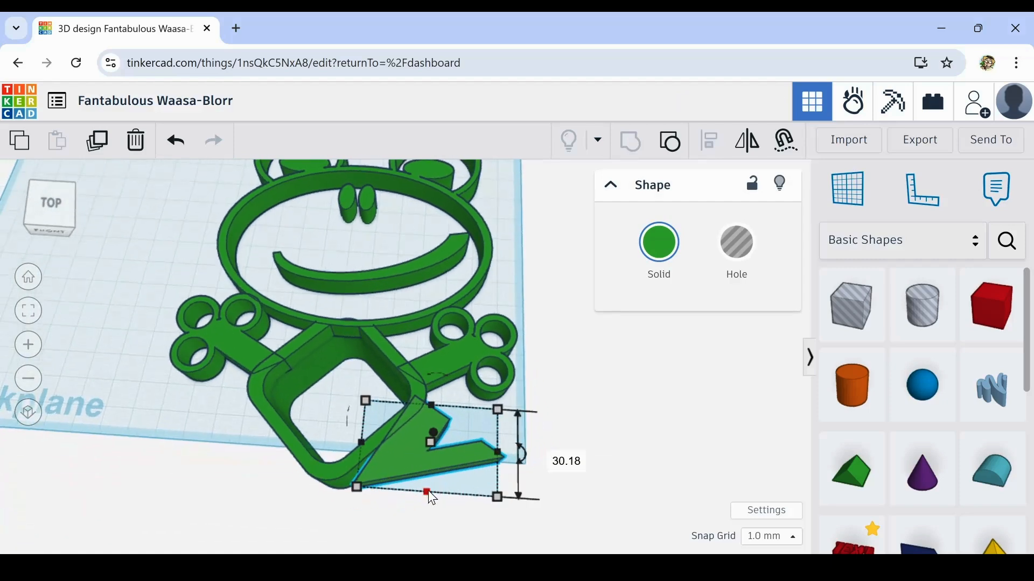
pyautogui.moveTo(428, 492); pyautogui.dragTo(426, 511)
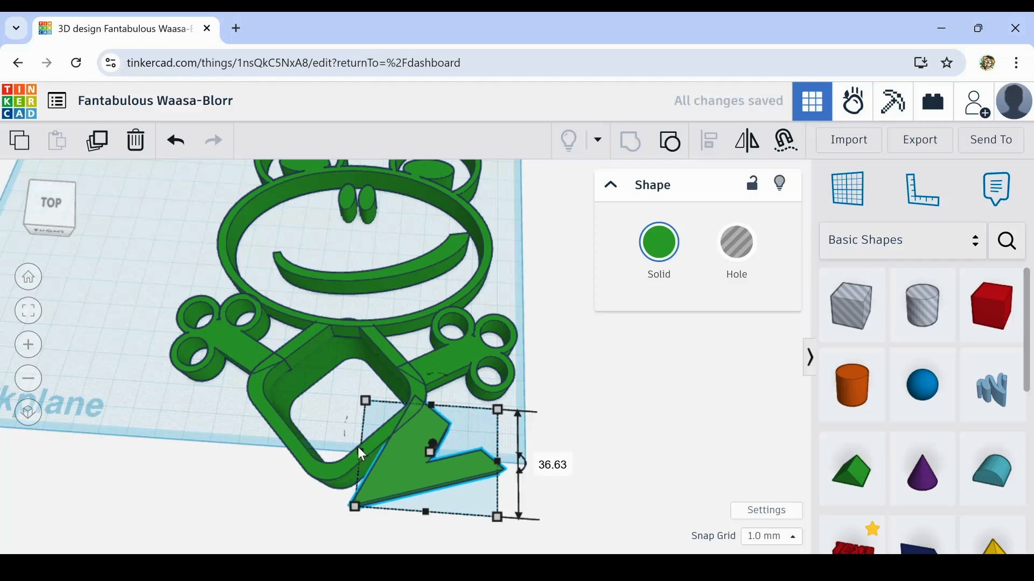
# Duplicate the notched leg, then shrink the copy and move it over the original.
pyautogui.click(367, 486)
pyautogui.click(397, 467)
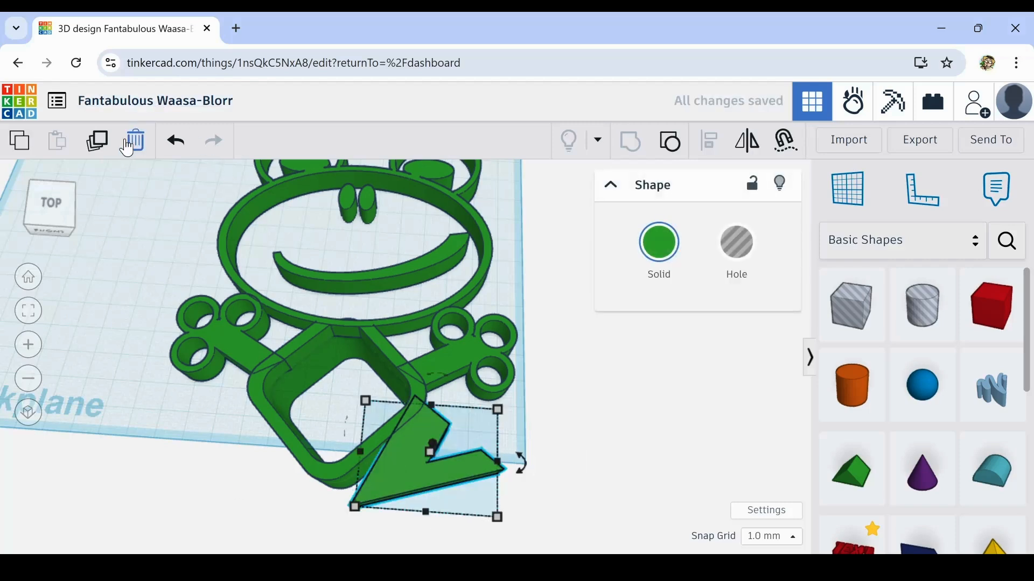
pyautogui.click(98, 143)
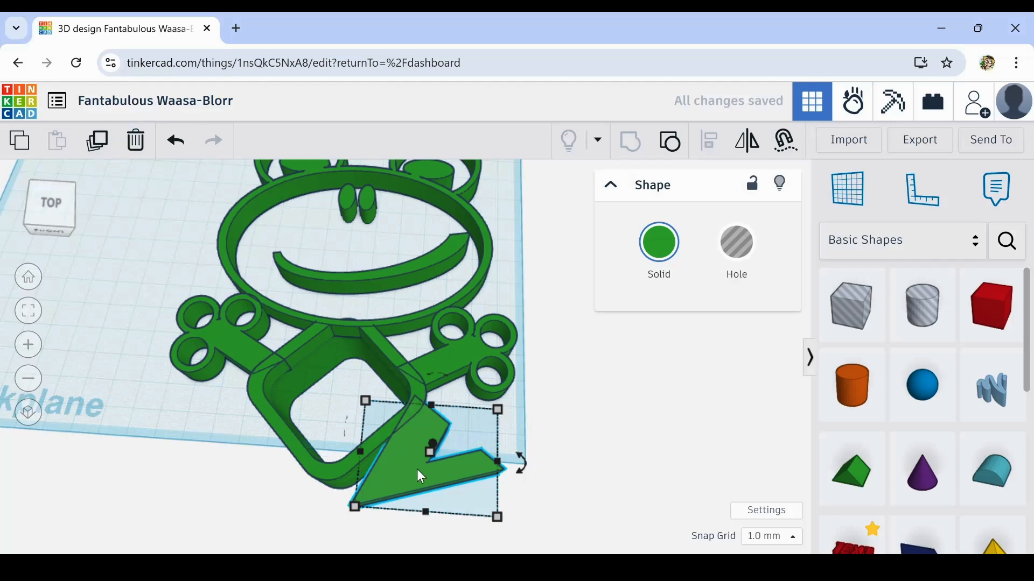
pyautogui.moveTo(498, 410); pyautogui.dragTo(469, 434)
pyautogui.moveTo(417, 460)
pyautogui.mouseDown()
pyautogui.moveTo(396, 366)
pyautogui.moveTo(424, 477)
pyautogui.mouseUp()
# Make the smaller leg copy 38 mm tall and turn it into a hole.
pyautogui.moveTo(446, 515); pyautogui.dragTo(420, 478, button='right')
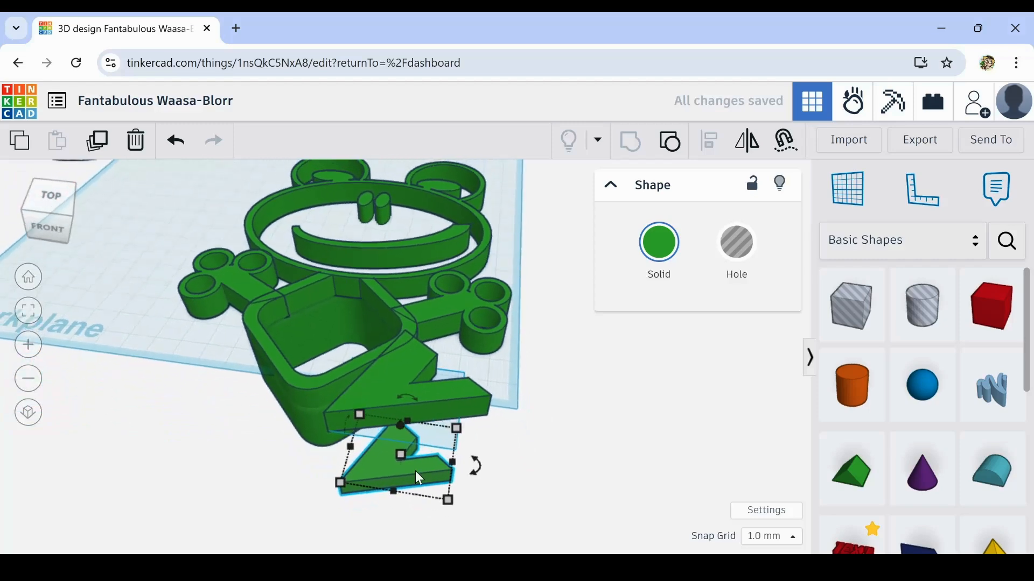
pyautogui.moveTo(399, 428); pyautogui.dragTo(401, 358)
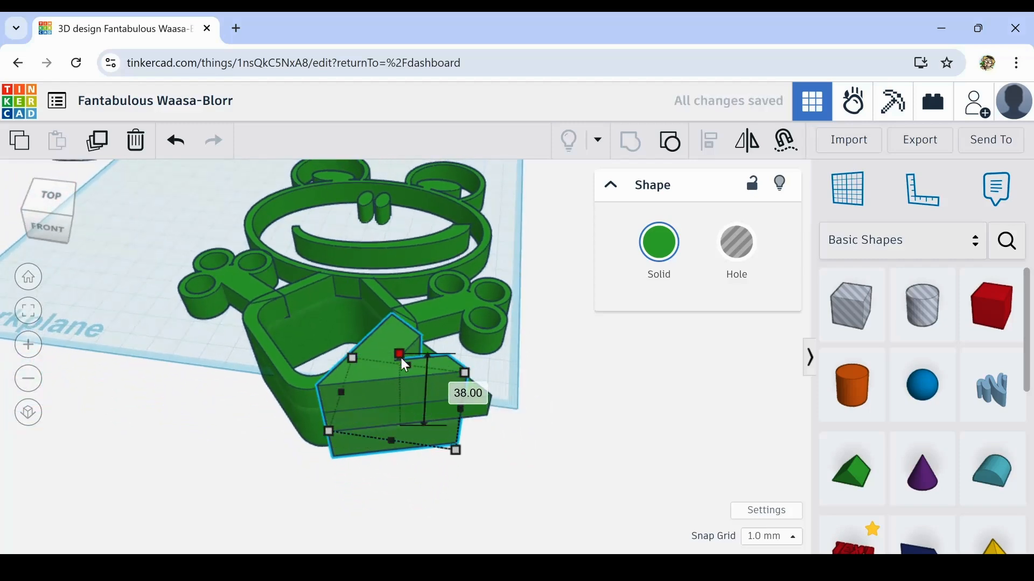
pyautogui.click(737, 242)
# Adjust the hole copy to about 34.25 mm wide and position it inside the leg's outline.
pyautogui.moveTo(599, 401); pyautogui.dragTo(613, 428, button='right')
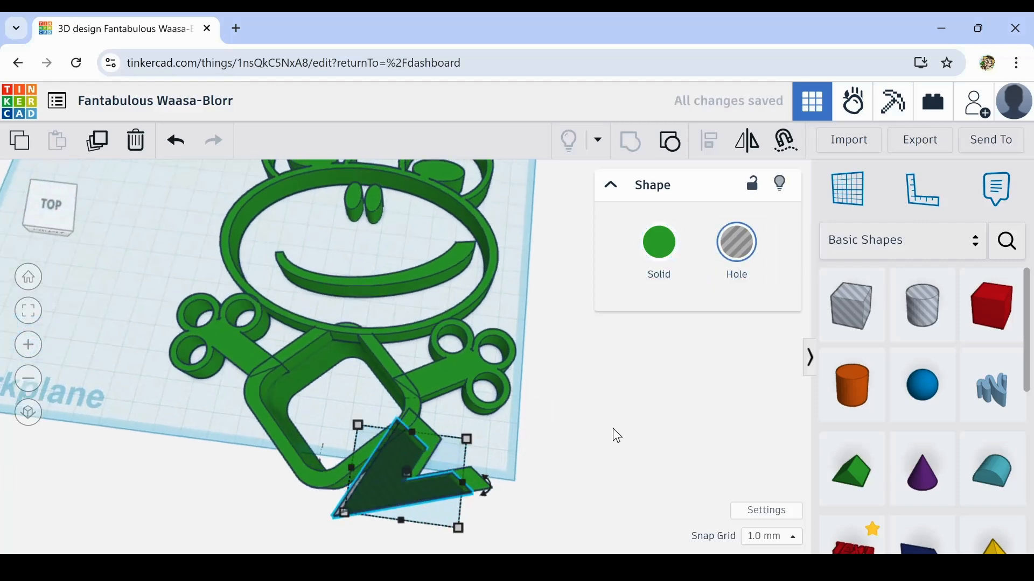
pyautogui.moveTo(563, 514); pyautogui.dragTo(517, 462, button='right')
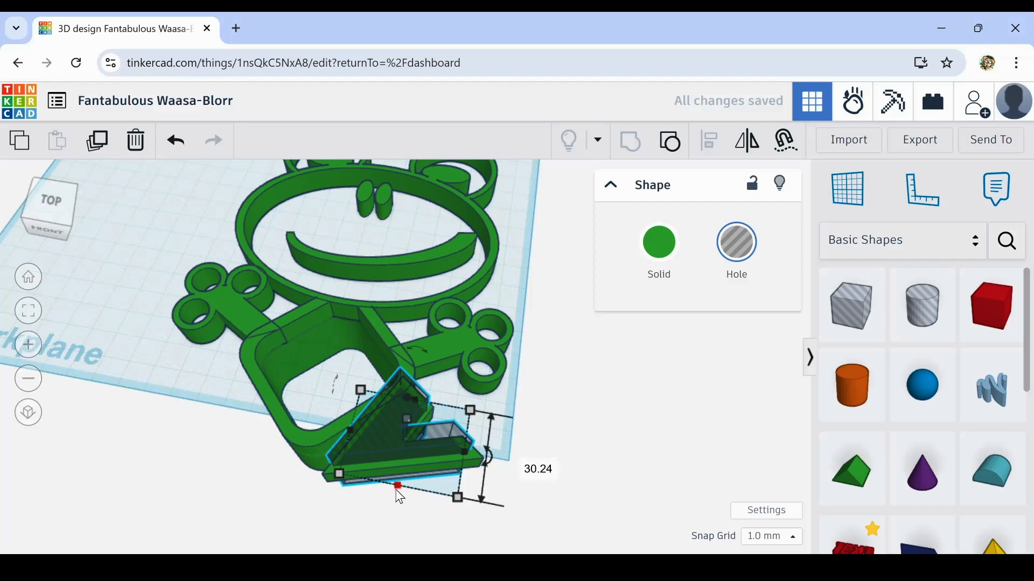
pyautogui.moveTo(398, 487)
pyautogui.mouseDown()
pyautogui.moveTo(395, 504)
pyautogui.moveTo(392, 496)
pyautogui.mouseUp()
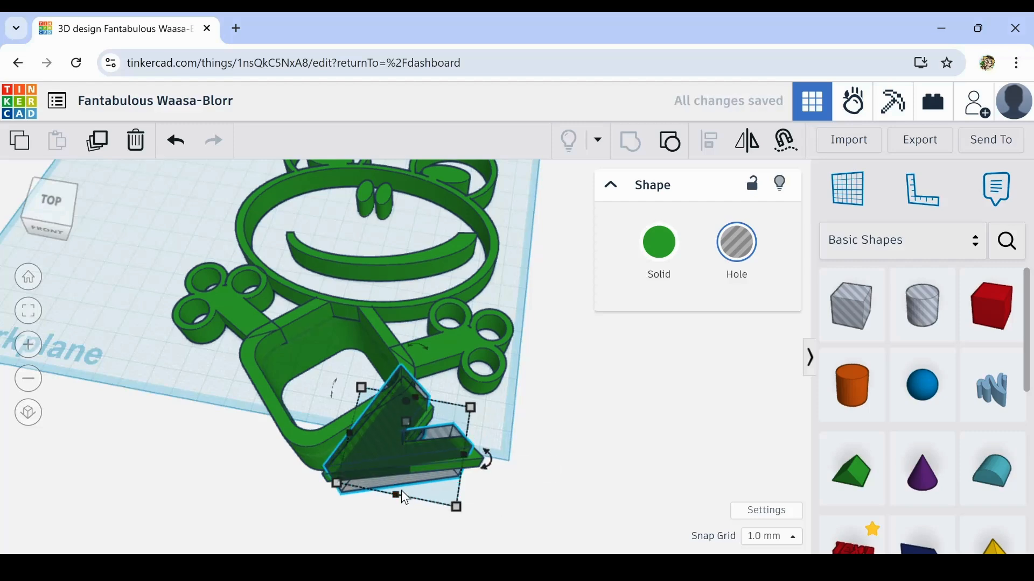
pyautogui.moveTo(468, 403); pyautogui.dragTo(451, 433)
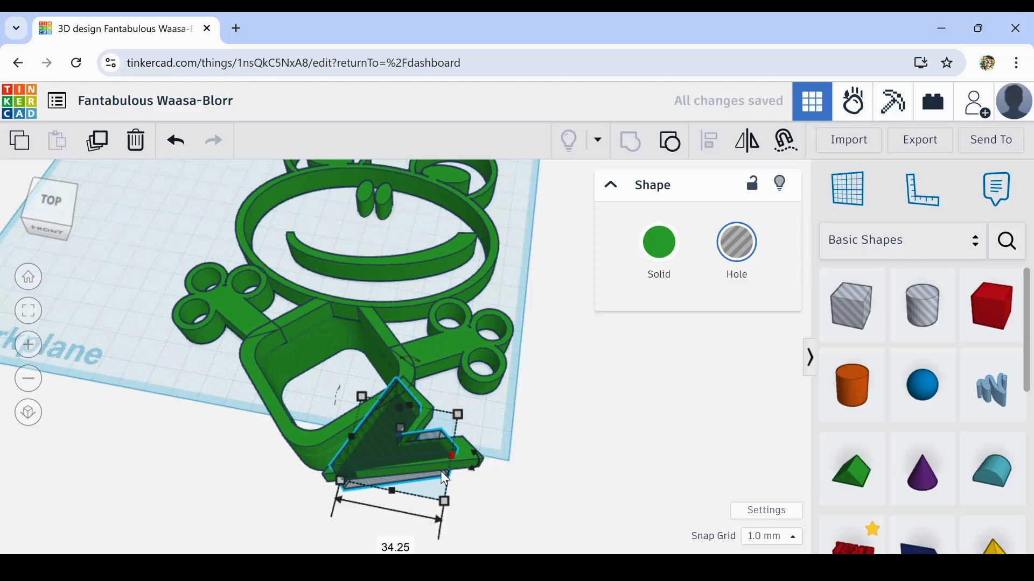
pyautogui.moveTo(466, 523); pyautogui.dragTo(539, 524, button='right')
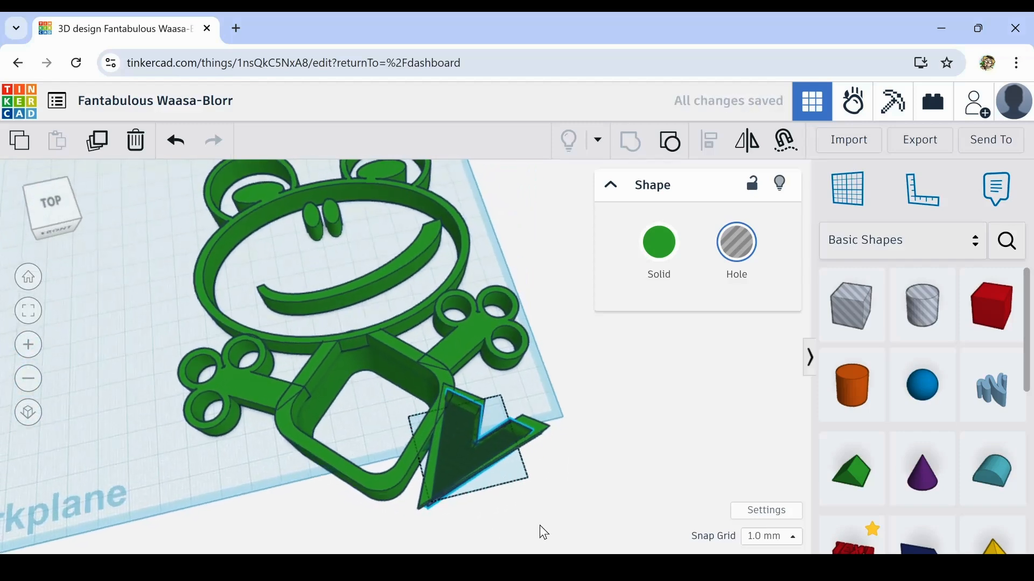
pyautogui.scroll(3, 495, 492)
pyautogui.moveTo(479, 467); pyautogui.dragTo(476, 456)
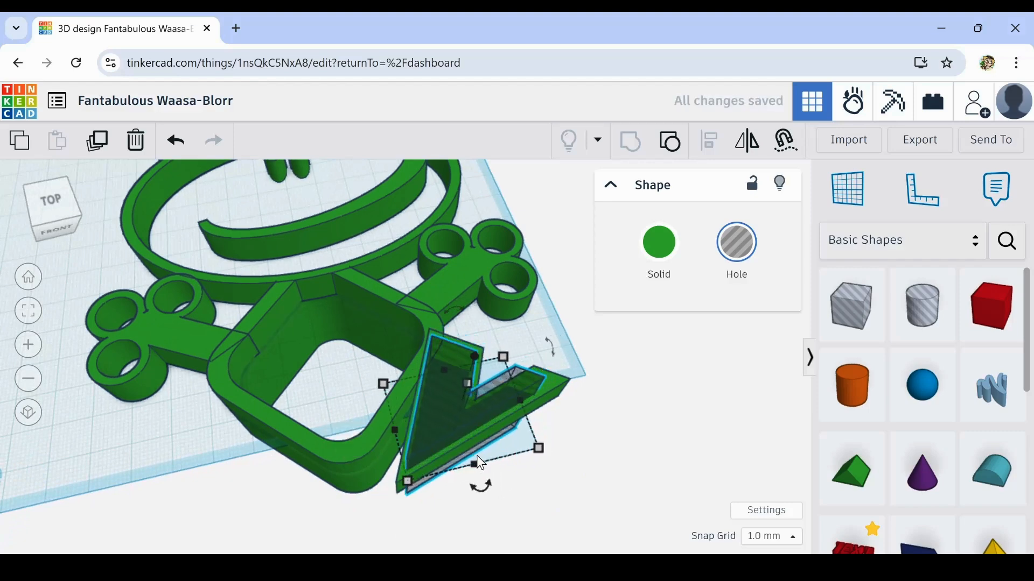
# Group the leg with its hole copy to leave a hollow leg outline.
pyautogui.moveTo(476, 455)
pyautogui.mouseDown(button='right')
pyautogui.moveTo(508, 502)
pyautogui.moveTo(463, 480)
pyautogui.moveTo(476, 460)
pyautogui.moveTo(495, 458)
pyautogui.mouseUp(button='right')
pyautogui.moveTo(519, 450); pyautogui.dragTo(462, 472)
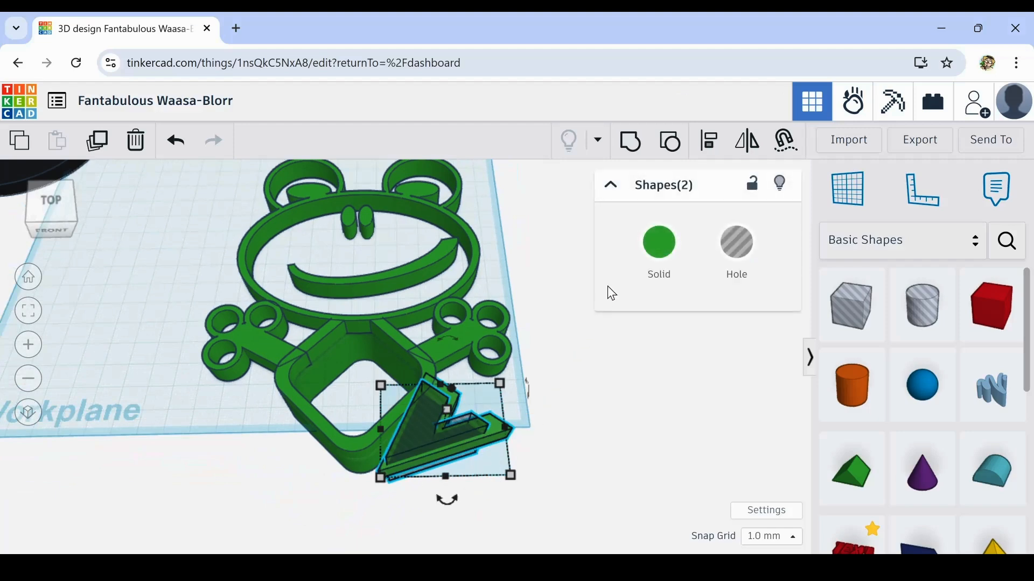
pyautogui.click(635, 148)
pyautogui.moveTo(588, 404); pyautogui.dragTo(572, 429, button='right')
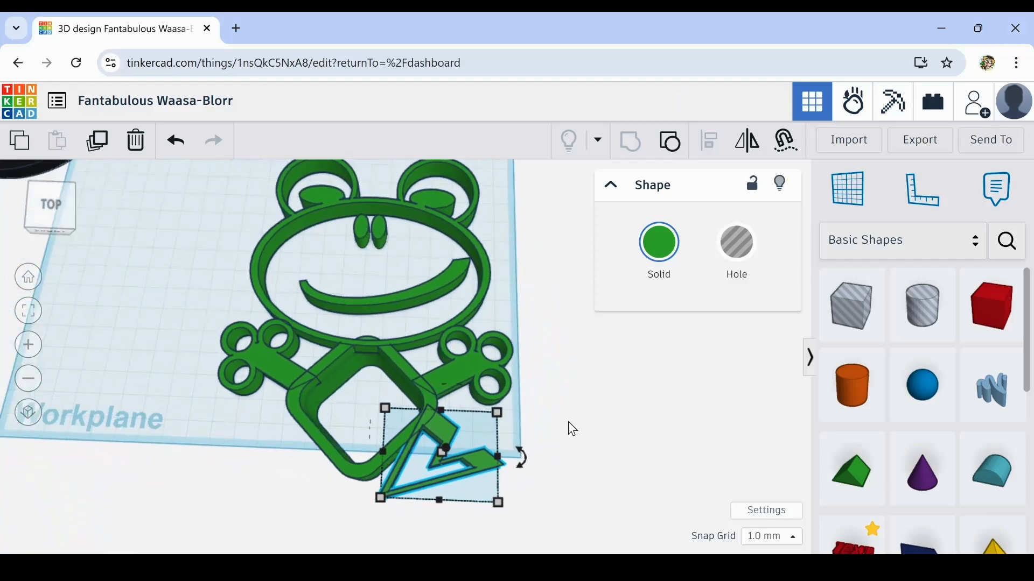
# Duplicate the hollow leg, move the copy to the other side of the body and mirror it horizontally.
pyautogui.click(92, 147)
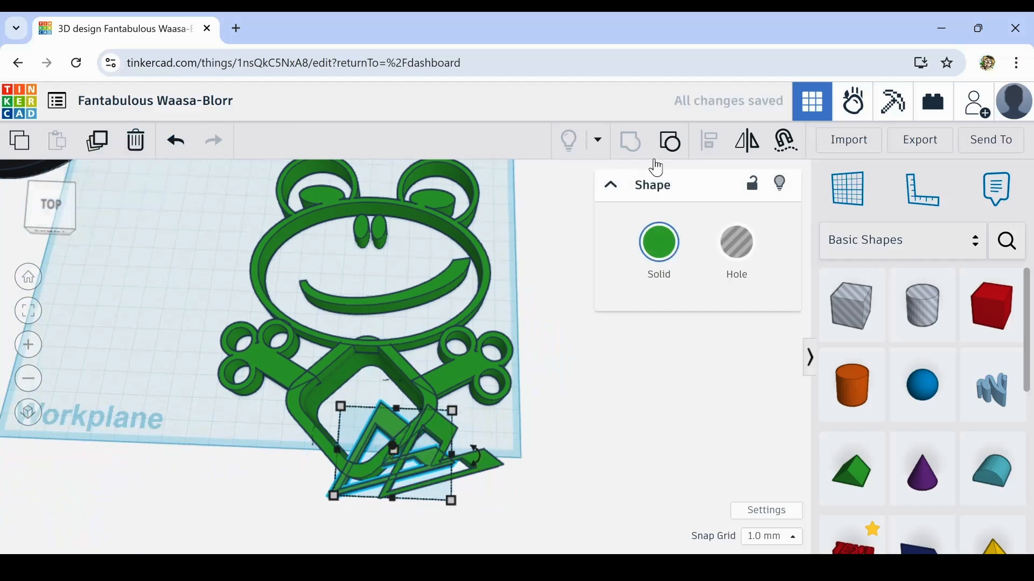
pyautogui.press('Left')
pyautogui.press('Left')
pyautogui.press('Left')
pyautogui.press('Left')
pyautogui.press('Left')
pyautogui.press('Left')
pyautogui.press('Left')
pyautogui.press('Left')
pyautogui.press('Left')
pyautogui.press('Left')
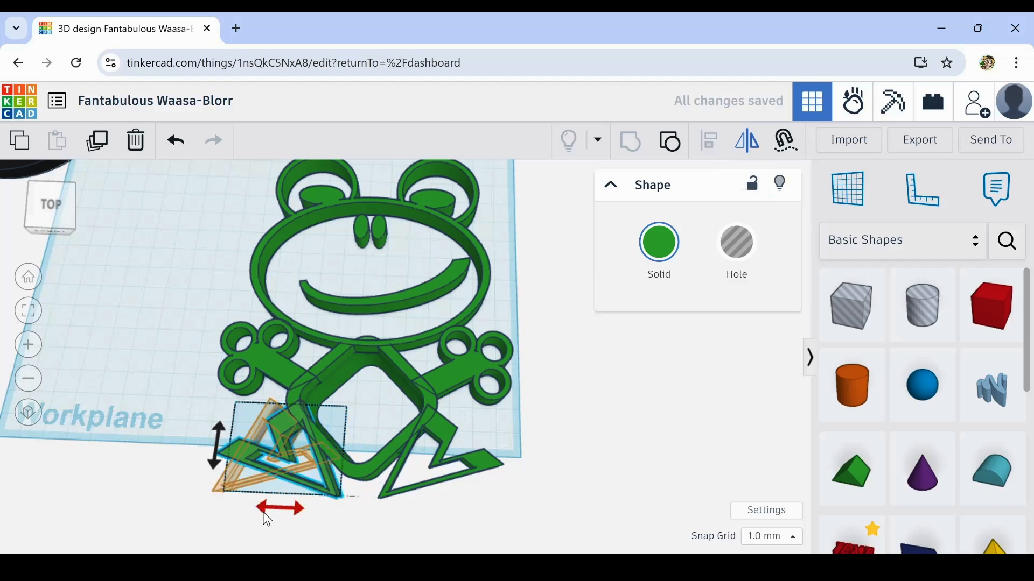
pyautogui.moveTo(347, 522); pyautogui.dragTo(435, 493, button='right')
pyautogui.click(534, 476)
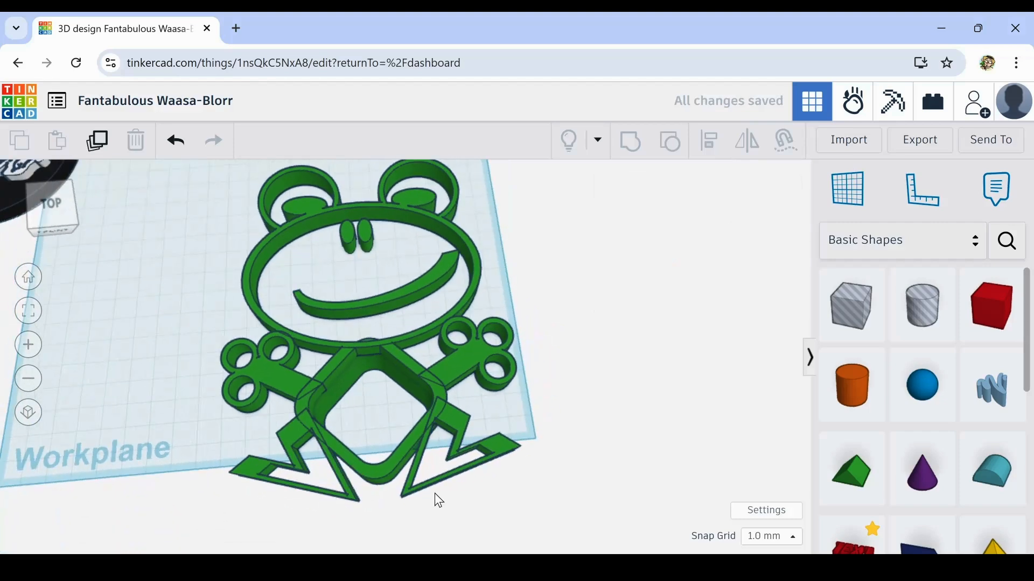
# Place a hole box over the frog's lower half, about 86 mm deep and wide enough to cover the body, arms and legs.
pyautogui.scroll(-3, 434, 493)
pyautogui.scroll(3, 551, 425)
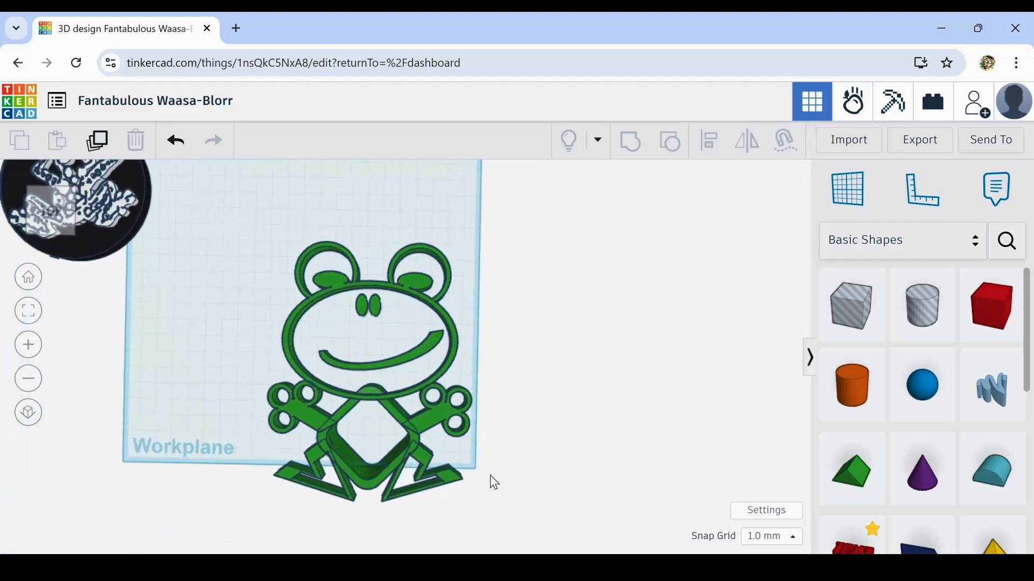
pyautogui.moveTo(491, 482)
pyautogui.mouseDown(button='right')
pyautogui.moveTo(477, 470)
pyautogui.moveTo(501, 440)
pyautogui.moveTo(505, 475)
pyautogui.mouseUp(button='right')
pyautogui.moveTo(388, 423); pyautogui.dragTo(584, 398, button='right')
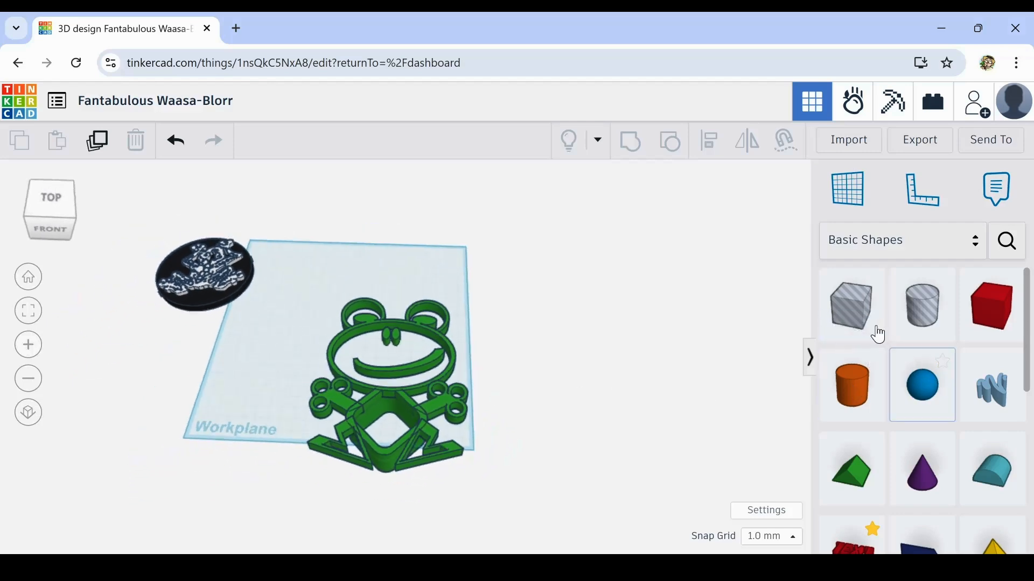
pyautogui.moveTo(704, 334); pyautogui.dragTo(519, 343)
pyautogui.moveTo(493, 408); pyautogui.dragTo(222, 500)
pyautogui.scroll(2, 479, 401)
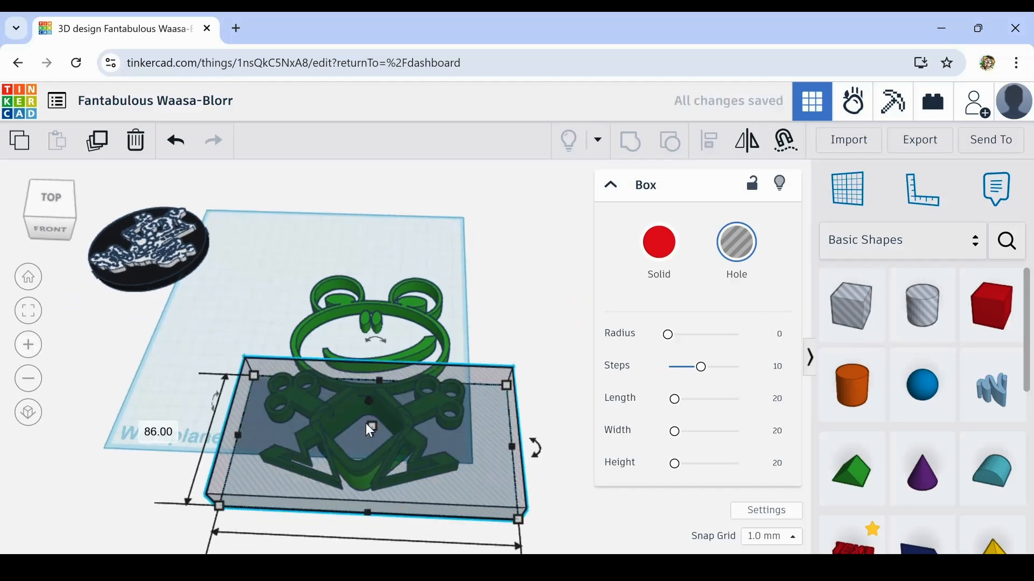
# Extend the hole box about 51 mm below the workplane and group it with all frog parts to trim them flat.
pyautogui.moveTo(370, 429); pyautogui.dragTo(385, 475)
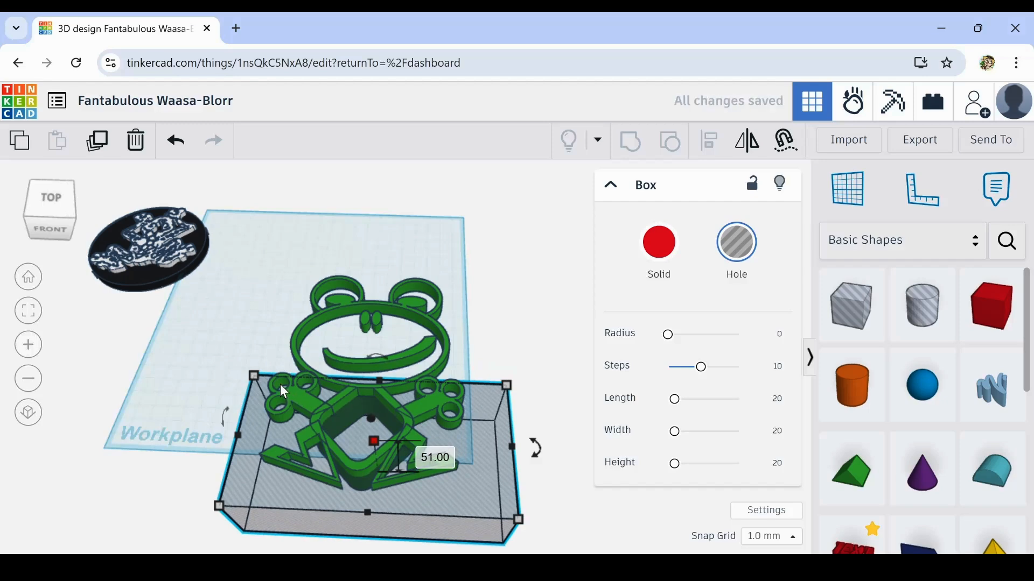
pyautogui.moveTo(267, 272); pyautogui.dragTo(511, 512)
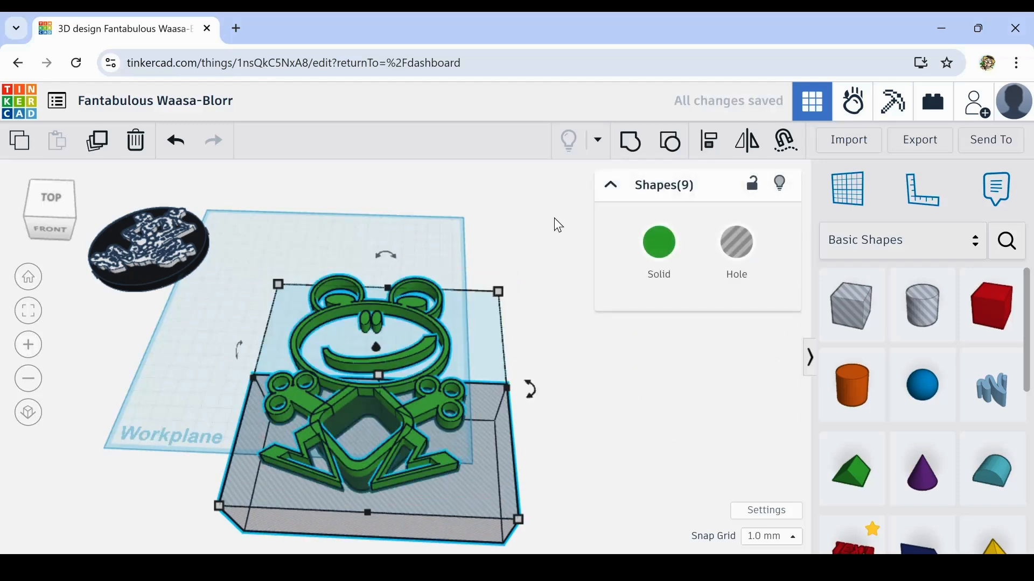
pyautogui.click(628, 145)
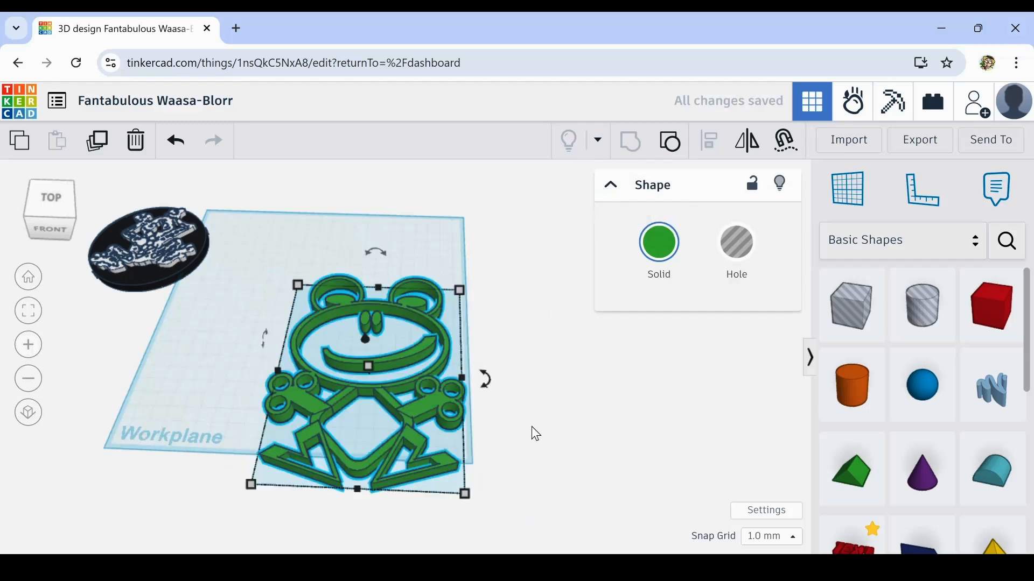
# Colour the grouped frog black.
pyautogui.moveTo(532, 427); pyautogui.dragTo(436, 455, button='right')
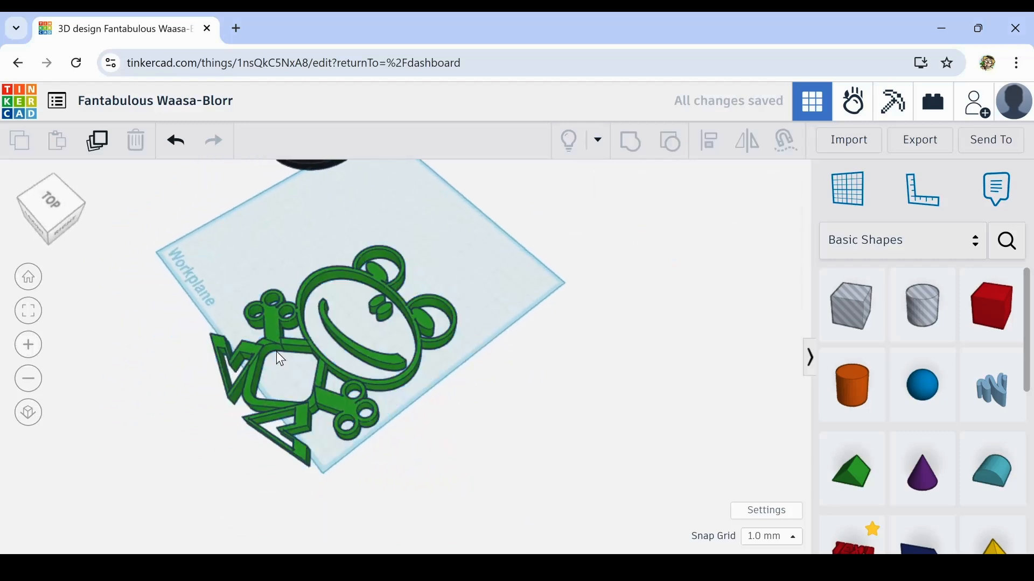
pyautogui.click(269, 339)
pyautogui.click(667, 251)
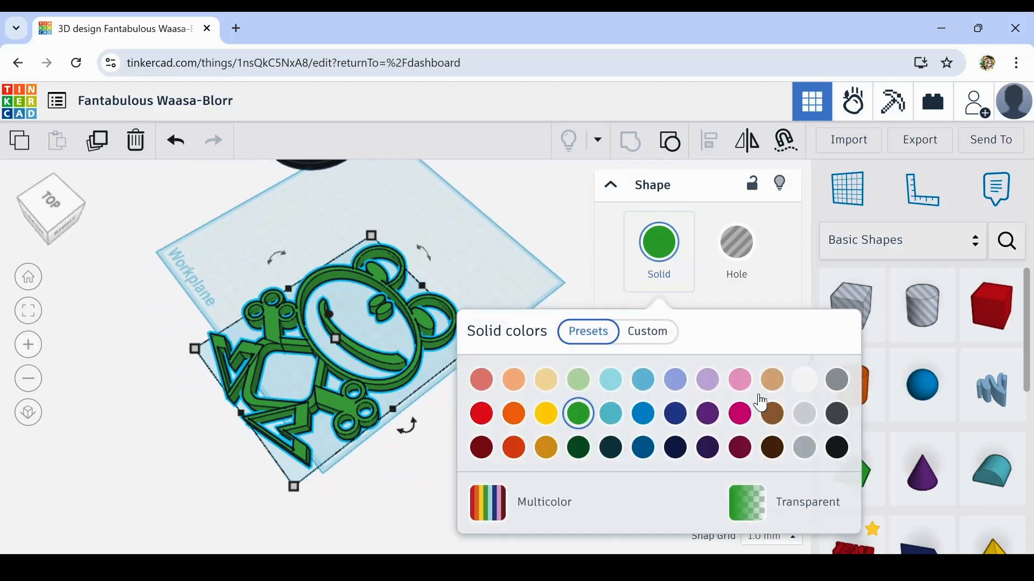
pyautogui.click(838, 448)
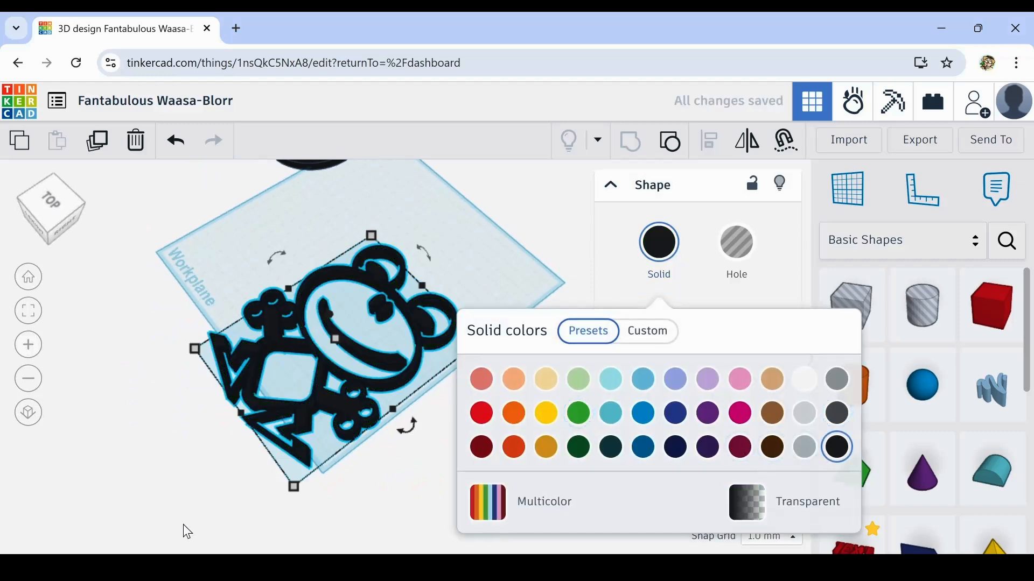
pyautogui.click(182, 474)
# Colour the whole frog white and scale it down proportionally to about 66.9 by 85 mm.
pyautogui.moveTo(182, 472); pyautogui.dragTo(368, 477, button='right')
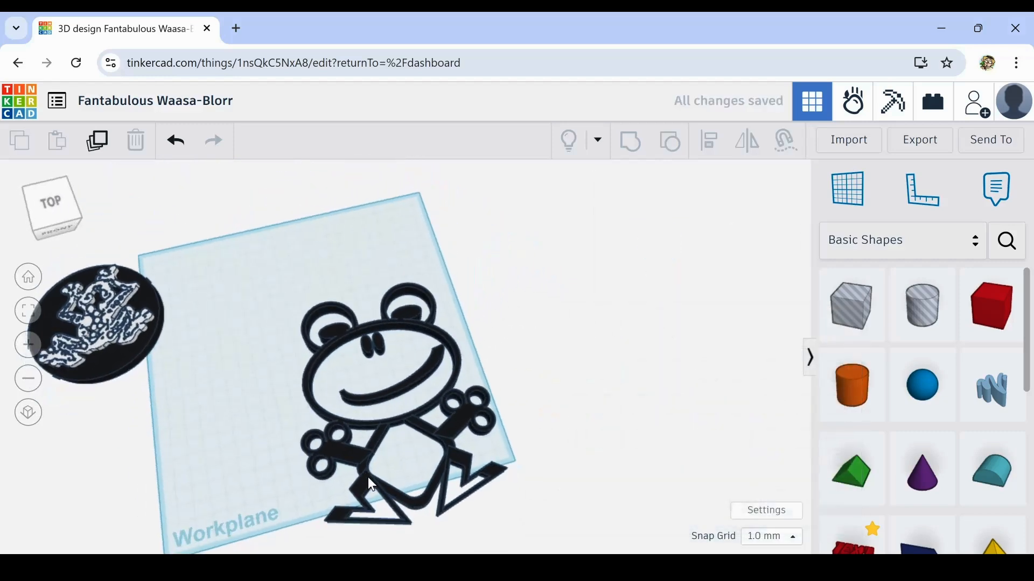
pyautogui.scroll(-2, 367, 477)
pyautogui.moveTo(223, 446); pyautogui.dragTo(201, 383, button='middle')
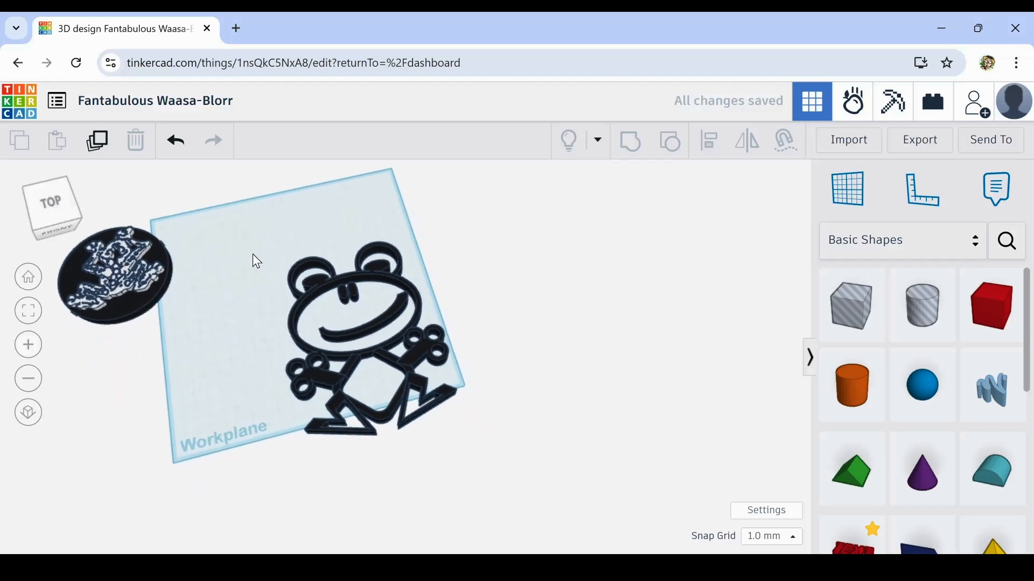
pyautogui.moveTo(260, 247); pyautogui.dragTo(503, 484)
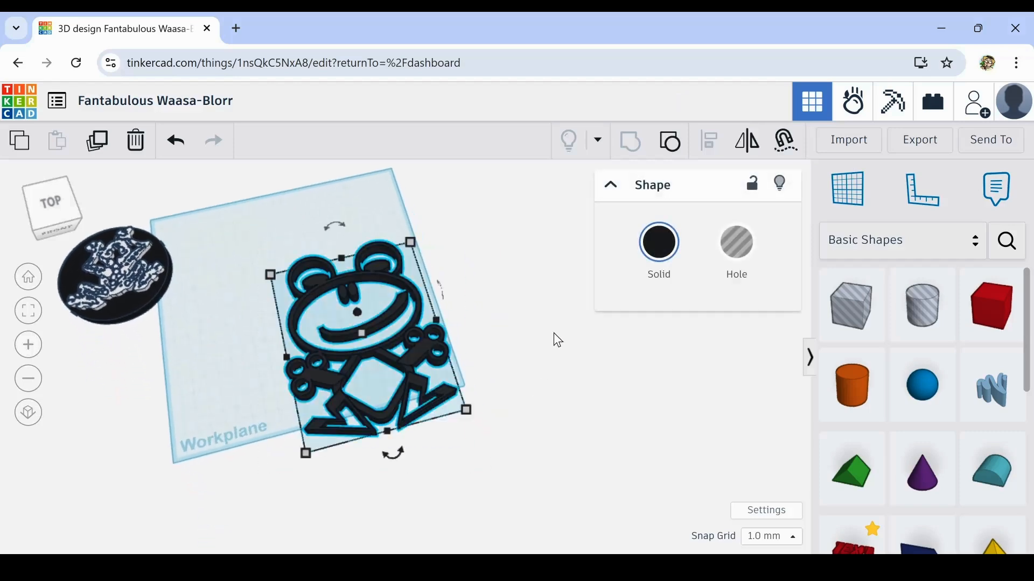
pyautogui.click(669, 255)
pyautogui.click(804, 381)
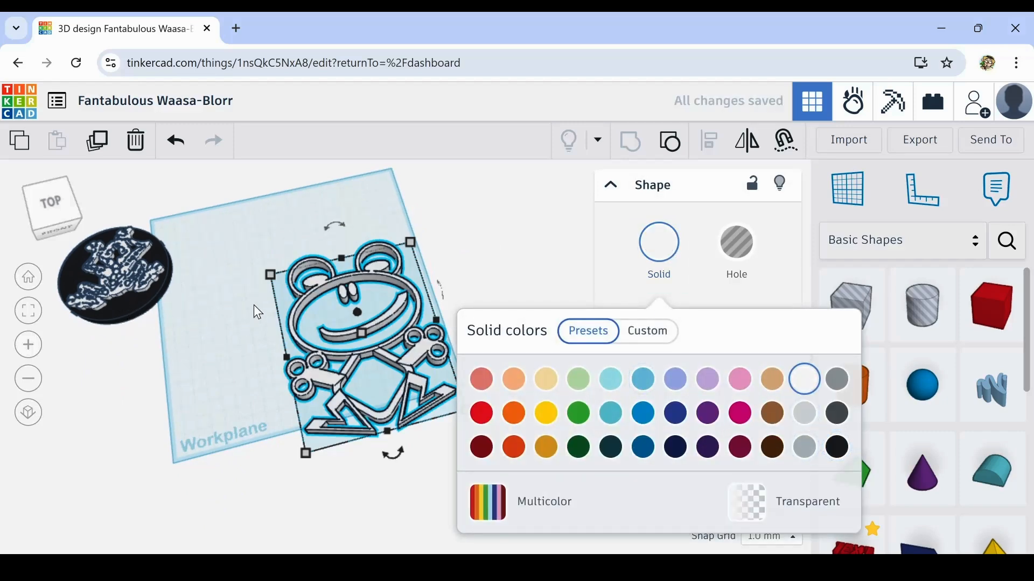
pyautogui.moveTo(271, 282); pyautogui.dragTo(373, 335)
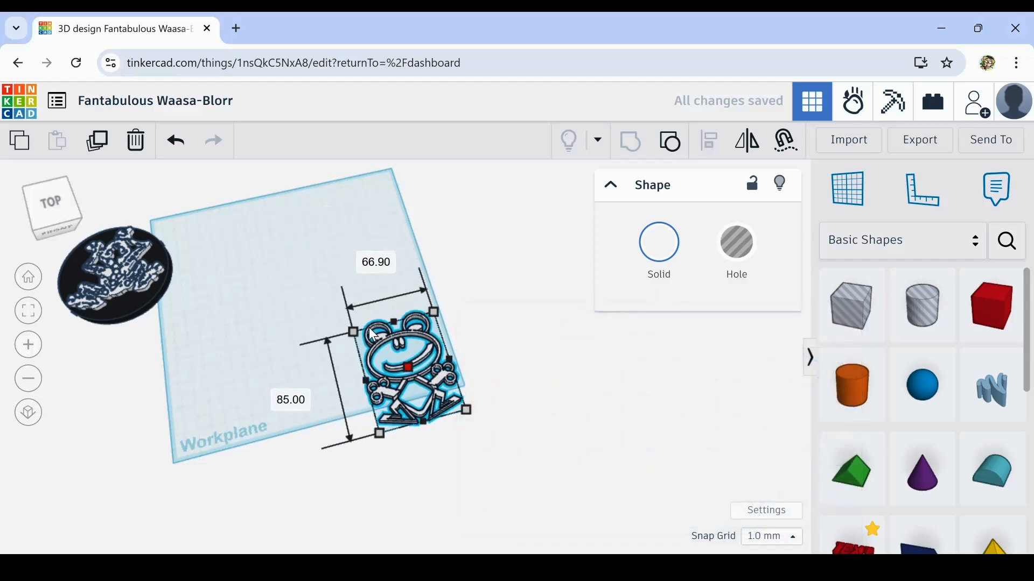
# Place a copy of the reference design's black disc on the workplane and set the white frog on top of it.
pyautogui.click(140, 302)
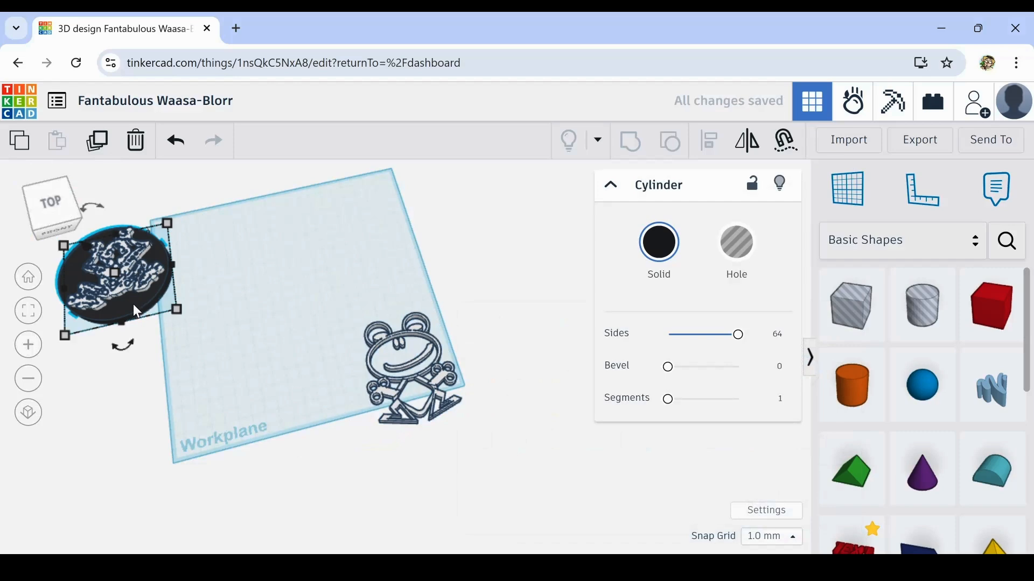
pyautogui.moveTo(133, 305); pyautogui.dragTo(337, 342)
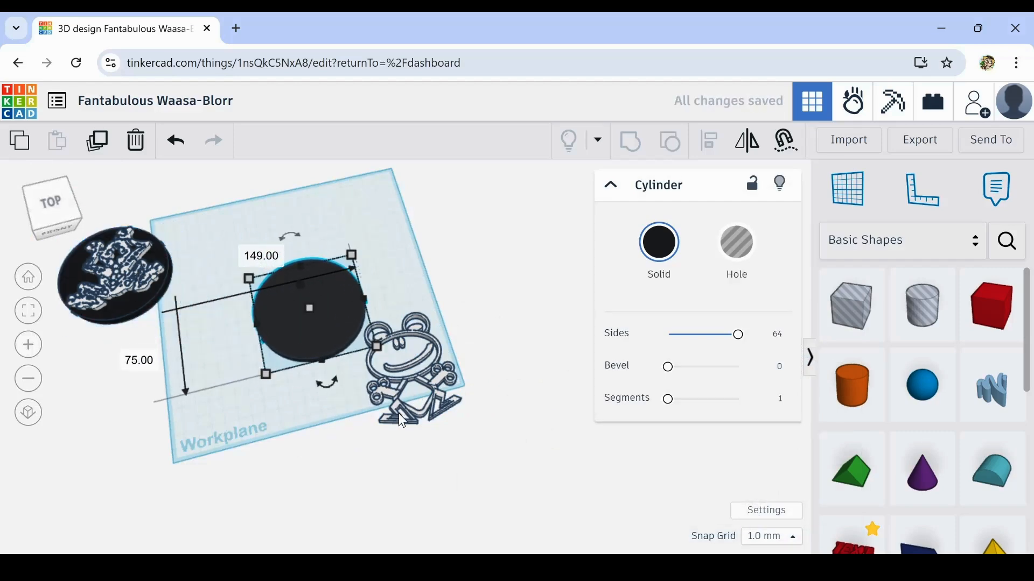
pyautogui.moveTo(394, 405); pyautogui.dragTo(315, 327)
pyautogui.moveTo(311, 320); pyautogui.dragTo(323, 258, button='right')
pyautogui.moveTo(336, 269); pyautogui.dragTo(360, 253)
pyautogui.scroll(5, 345, 269)
# Try colouring the disc blue and turning the frog on it into a hole.
pyautogui.click(467, 307)
pyautogui.click(658, 242)
pyautogui.click(393, 291)
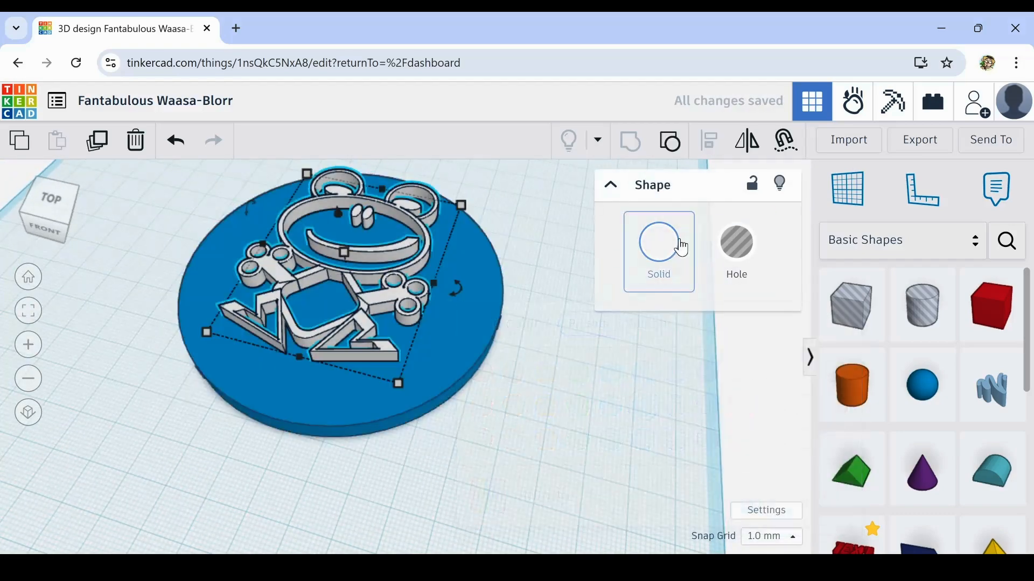
pyautogui.click(736, 243)
# Scale the disc down proportionally about its centre so it fits more closely around the frog.
pyautogui.moveTo(372, 345); pyautogui.dragTo(355, 377, button='right')
pyautogui.scroll(-5, 355, 377)
pyautogui.click(495, 372)
pyautogui.keyDown('alt'); pyautogui.keyDown('shift'); pyautogui.moveTo(533, 453); pyautogui.dragTo(508, 422); pyautogui.keyUp('shift'); pyautogui.keyUp('alt')
pyautogui.click(548, 437)
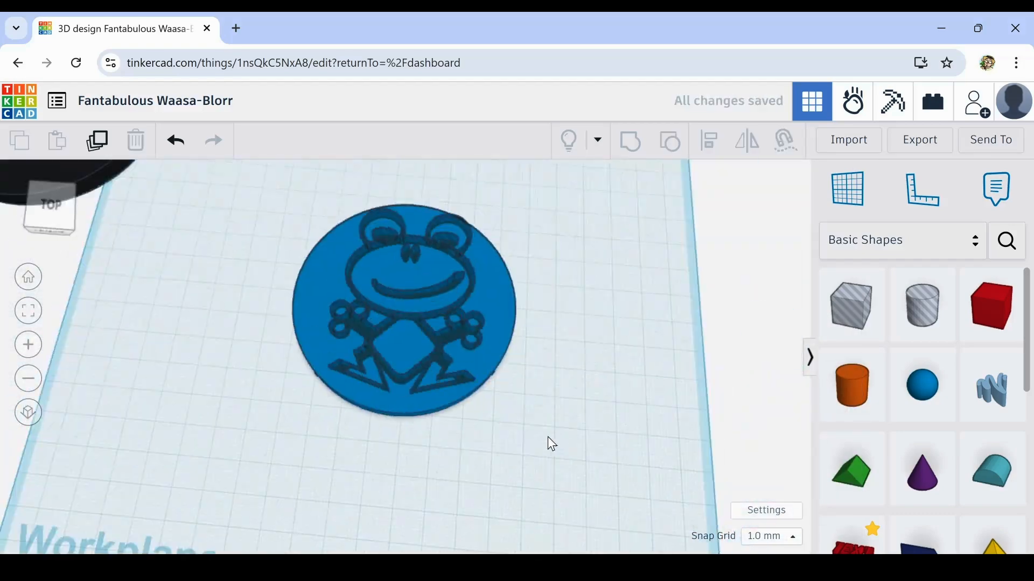
# Try a brown disc with a pink frog.
pyautogui.click(457, 325)
pyautogui.click(659, 243)
pyautogui.click(493, 345)
pyautogui.click(659, 242)
pyautogui.click(773, 414)
pyautogui.click(216, 270)
pyautogui.click(352, 326)
pyautogui.click(659, 243)
pyautogui.click(740, 379)
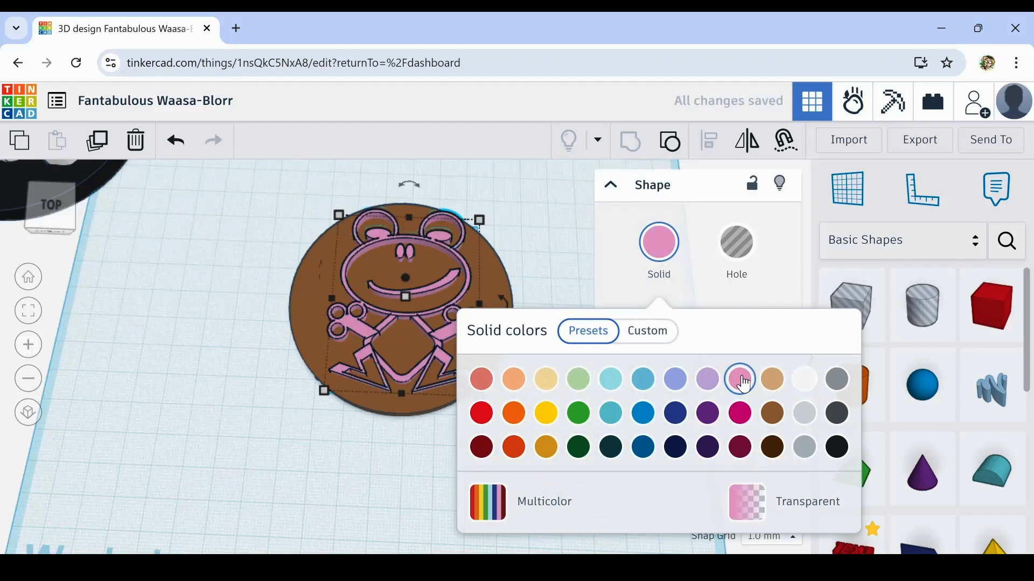
# Colour the disc black and the frog on it white to match the reference design.
pyautogui.moveTo(538, 291); pyautogui.dragTo(506, 296, button='right')
pyautogui.scroll(-2, 485, 323)
pyautogui.moveTo(388, 333); pyautogui.dragTo(167, 167)
pyautogui.click(495, 442)
pyautogui.click(659, 242)
pyautogui.click(837, 447)
pyautogui.click(362, 285)
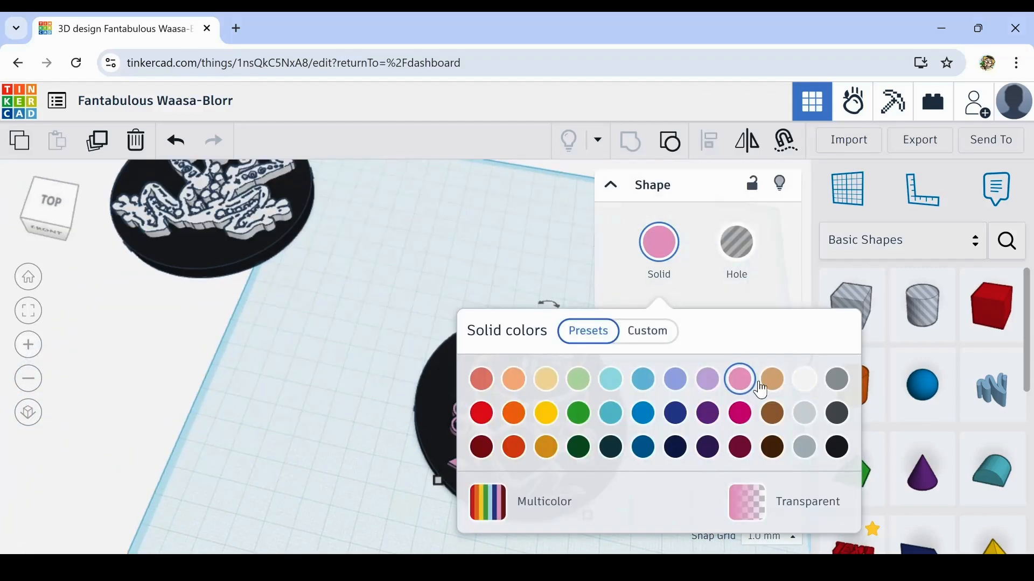
pyautogui.click(804, 379)
pyautogui.click(245, 444)
# Move the new frog disc aside and bring the reference frog disc onto the workplane directly beside it.
pyautogui.scroll(-3, 361, 392)
pyautogui.moveTo(291, 452); pyautogui.dragTo(351, 457, button='middle')
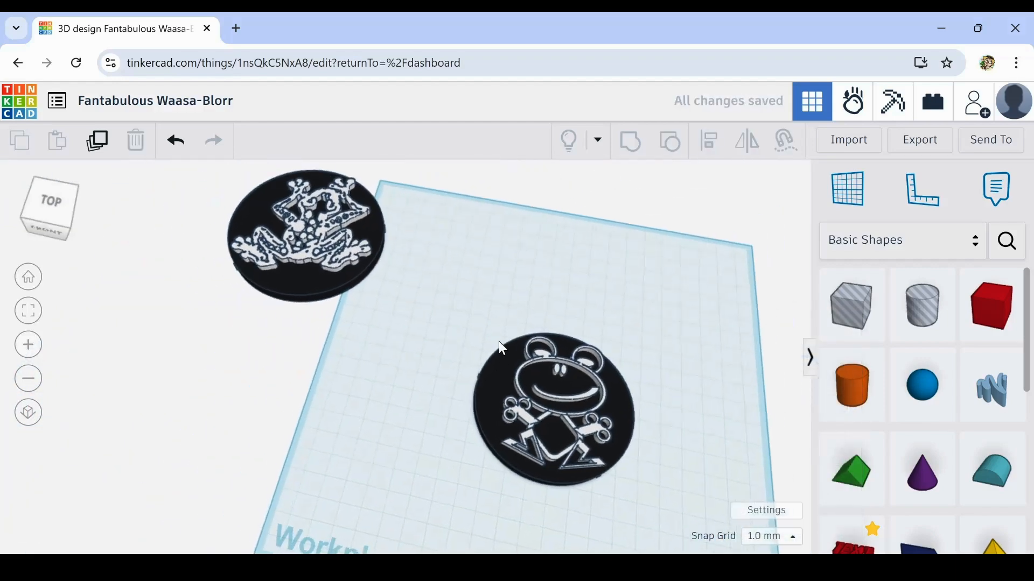
pyautogui.moveTo(583, 471); pyautogui.dragTo(606, 477)
pyautogui.moveTo(440, 197); pyautogui.dragTo(221, 296)
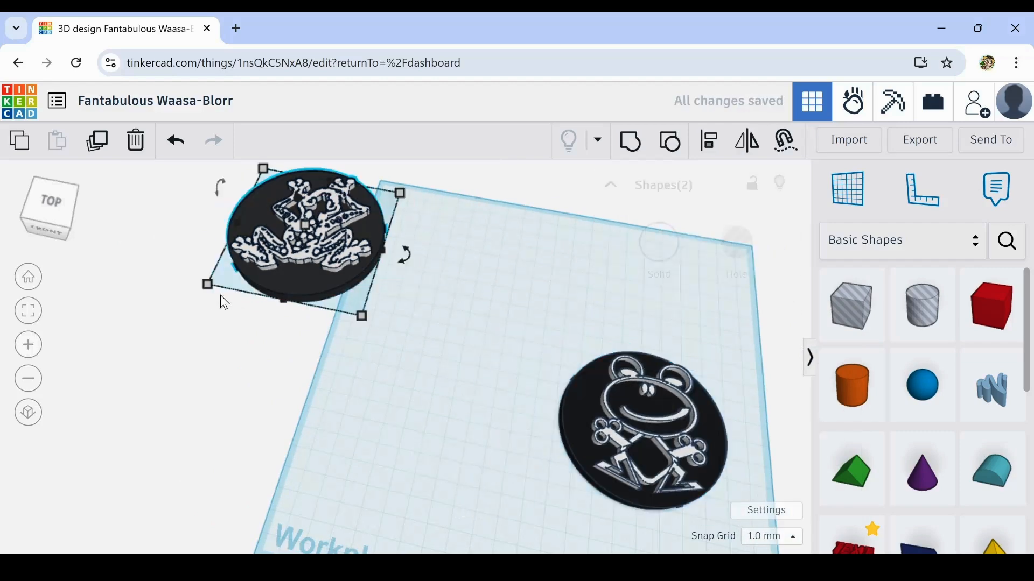
pyautogui.moveTo(294, 284); pyautogui.dragTo(454, 439)
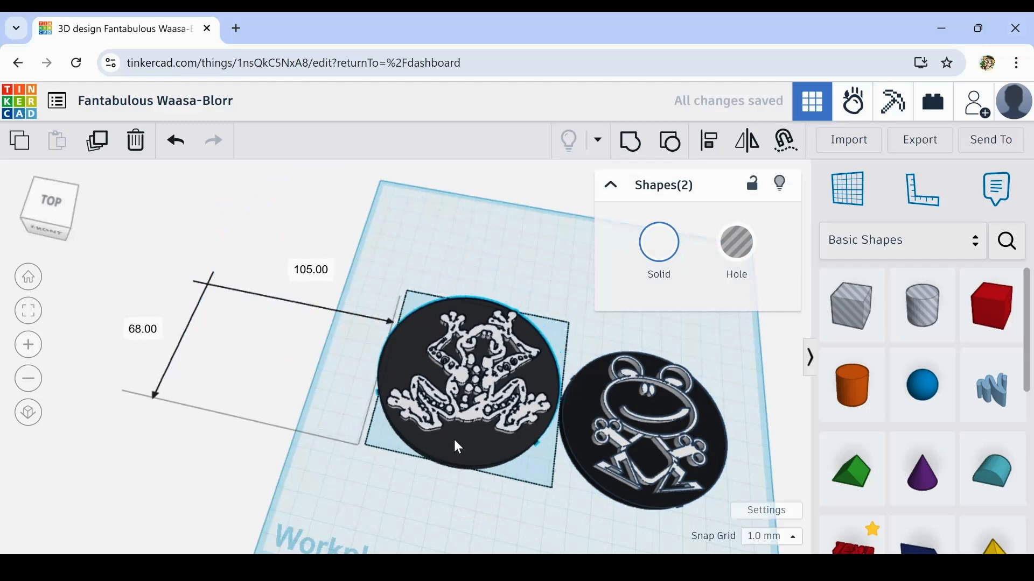
pyautogui.click(518, 530)
# Compare the two frog discs from above, from the front and at oblique angles, checking relief height and outlines.
pyautogui.moveTo(518, 532); pyautogui.dragTo(460, 472, button='right')
pyautogui.scroll(5, 437, 403)
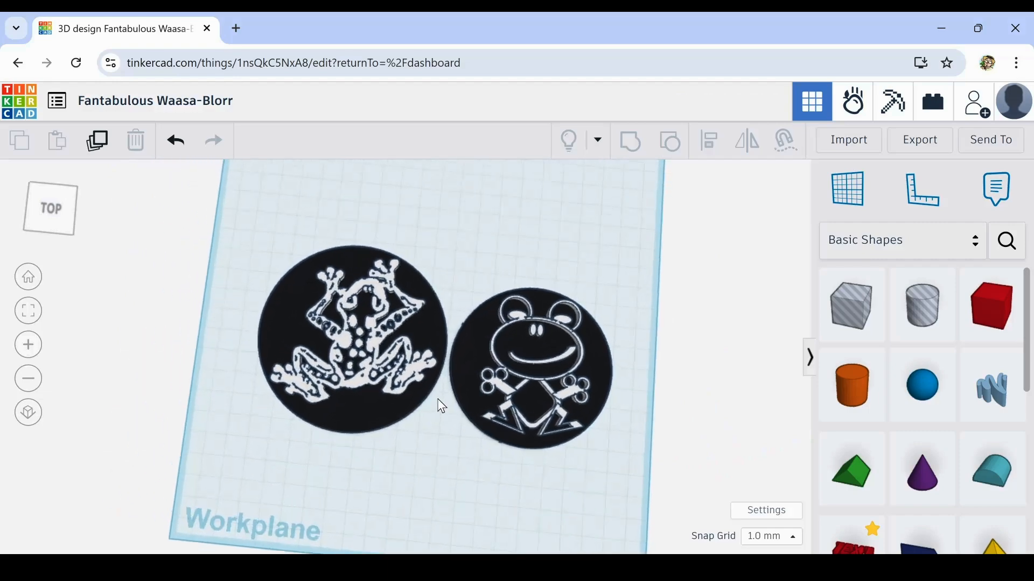
pyautogui.moveTo(423, 500); pyautogui.dragTo(423, 394, button='right')
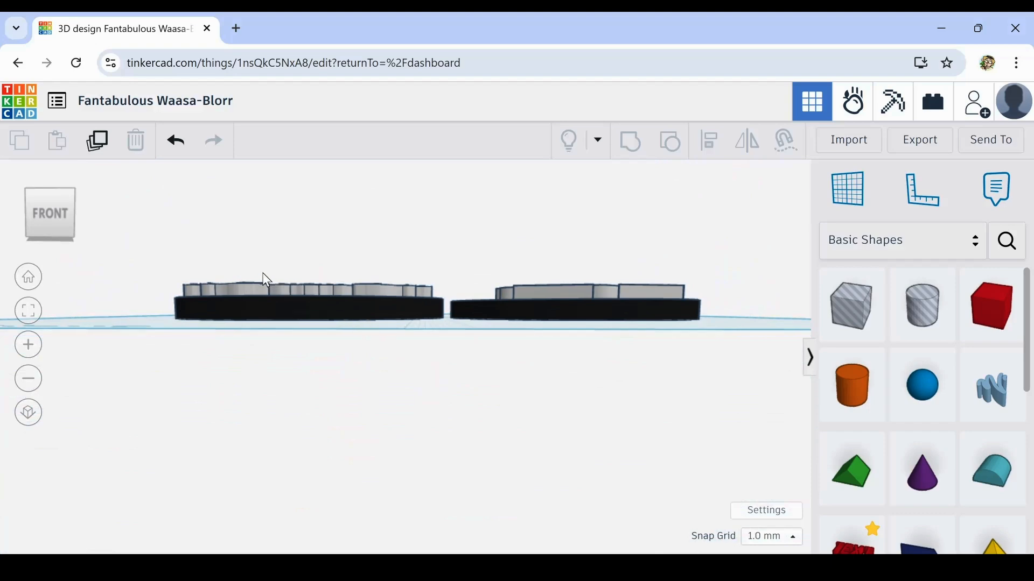
pyautogui.moveTo(451, 308); pyautogui.dragTo(421, 410, button='right')
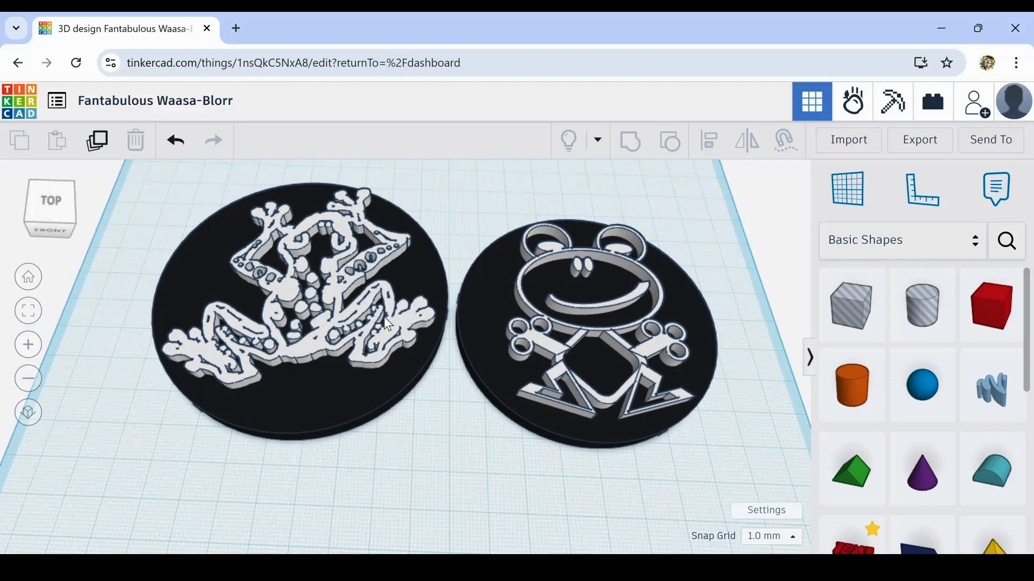
pyautogui.moveTo(367, 394); pyautogui.dragTo(304, 349, button='right')
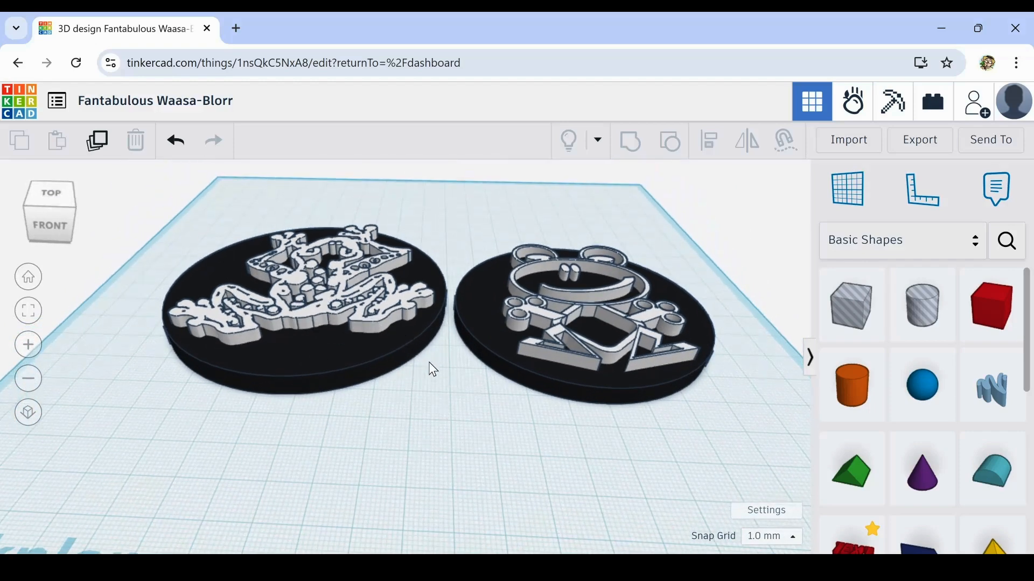
pyautogui.moveTo(429, 366); pyautogui.dragTo(444, 417, button='right')
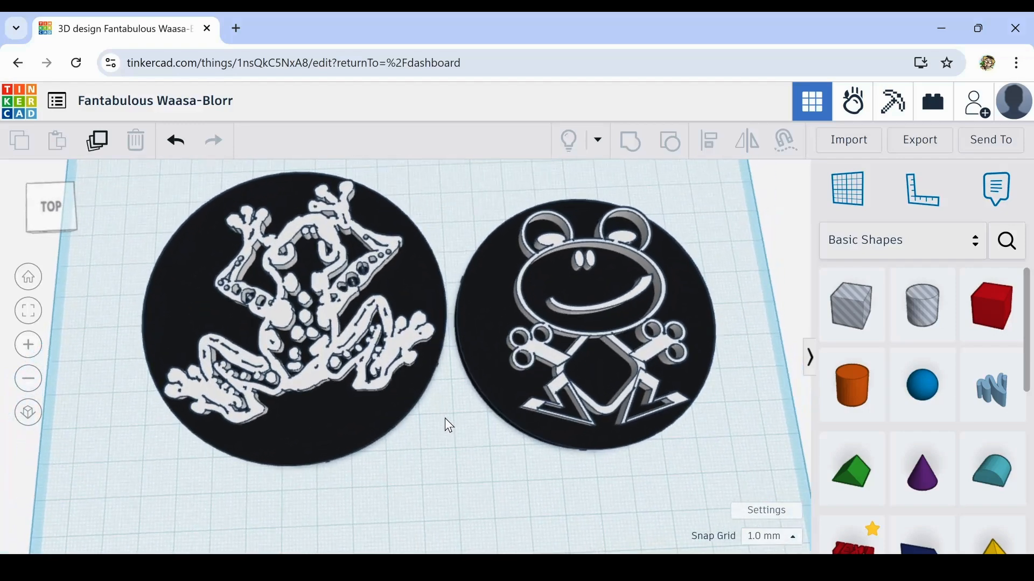
pyautogui.moveTo(445, 416); pyautogui.dragTo(374, 440, button='middle')
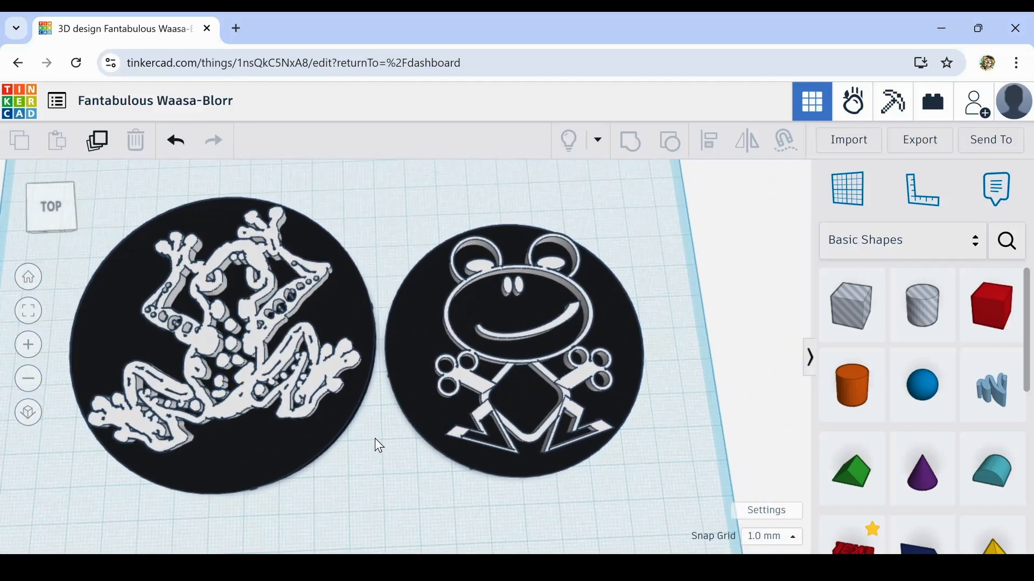
pyautogui.moveTo(376, 432); pyautogui.dragTo(390, 405, button='right')
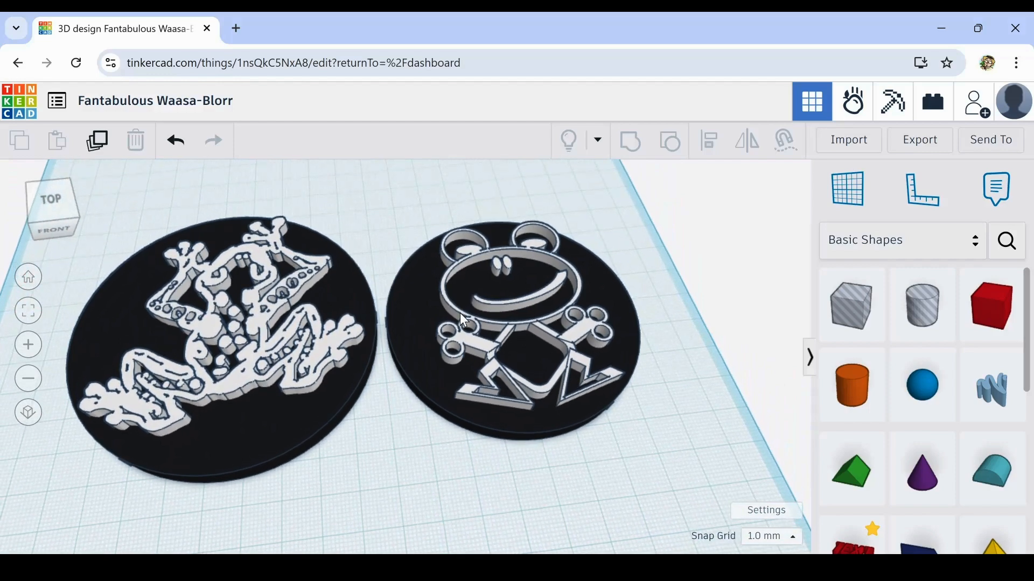
pyautogui.moveTo(490, 398); pyautogui.dragTo(568, 441, button='right')
pyautogui.scroll(-3, 568, 440)
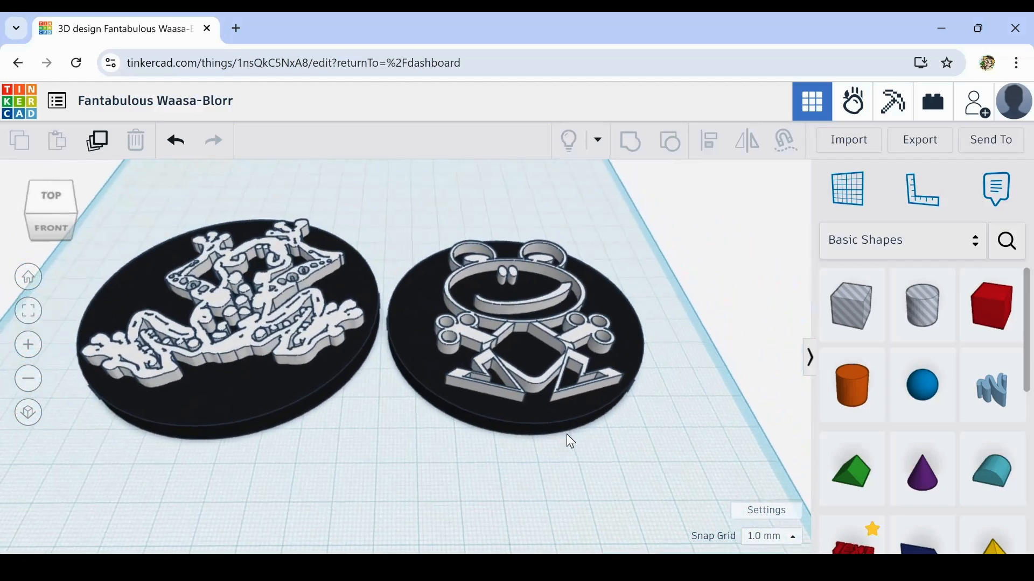